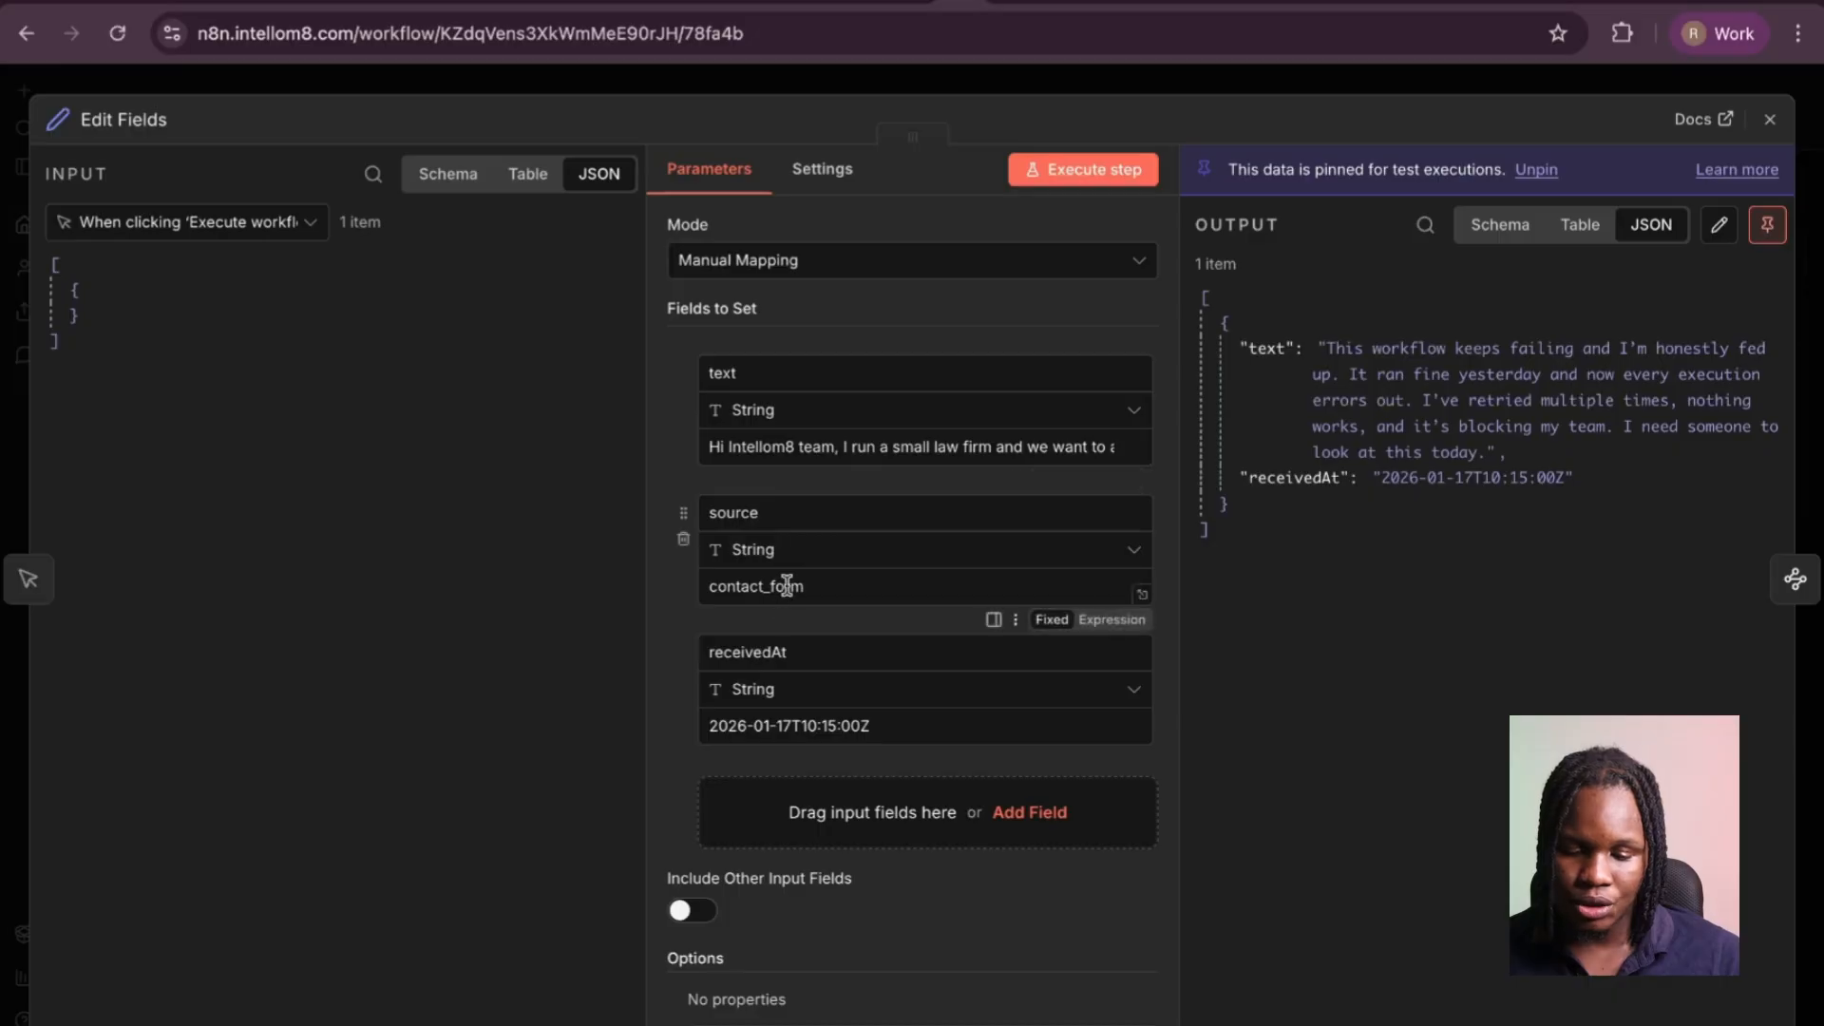
Examine the source and receivedAt values in the Edit Fields node, and close the node.
click(788, 587)
click(818, 722)
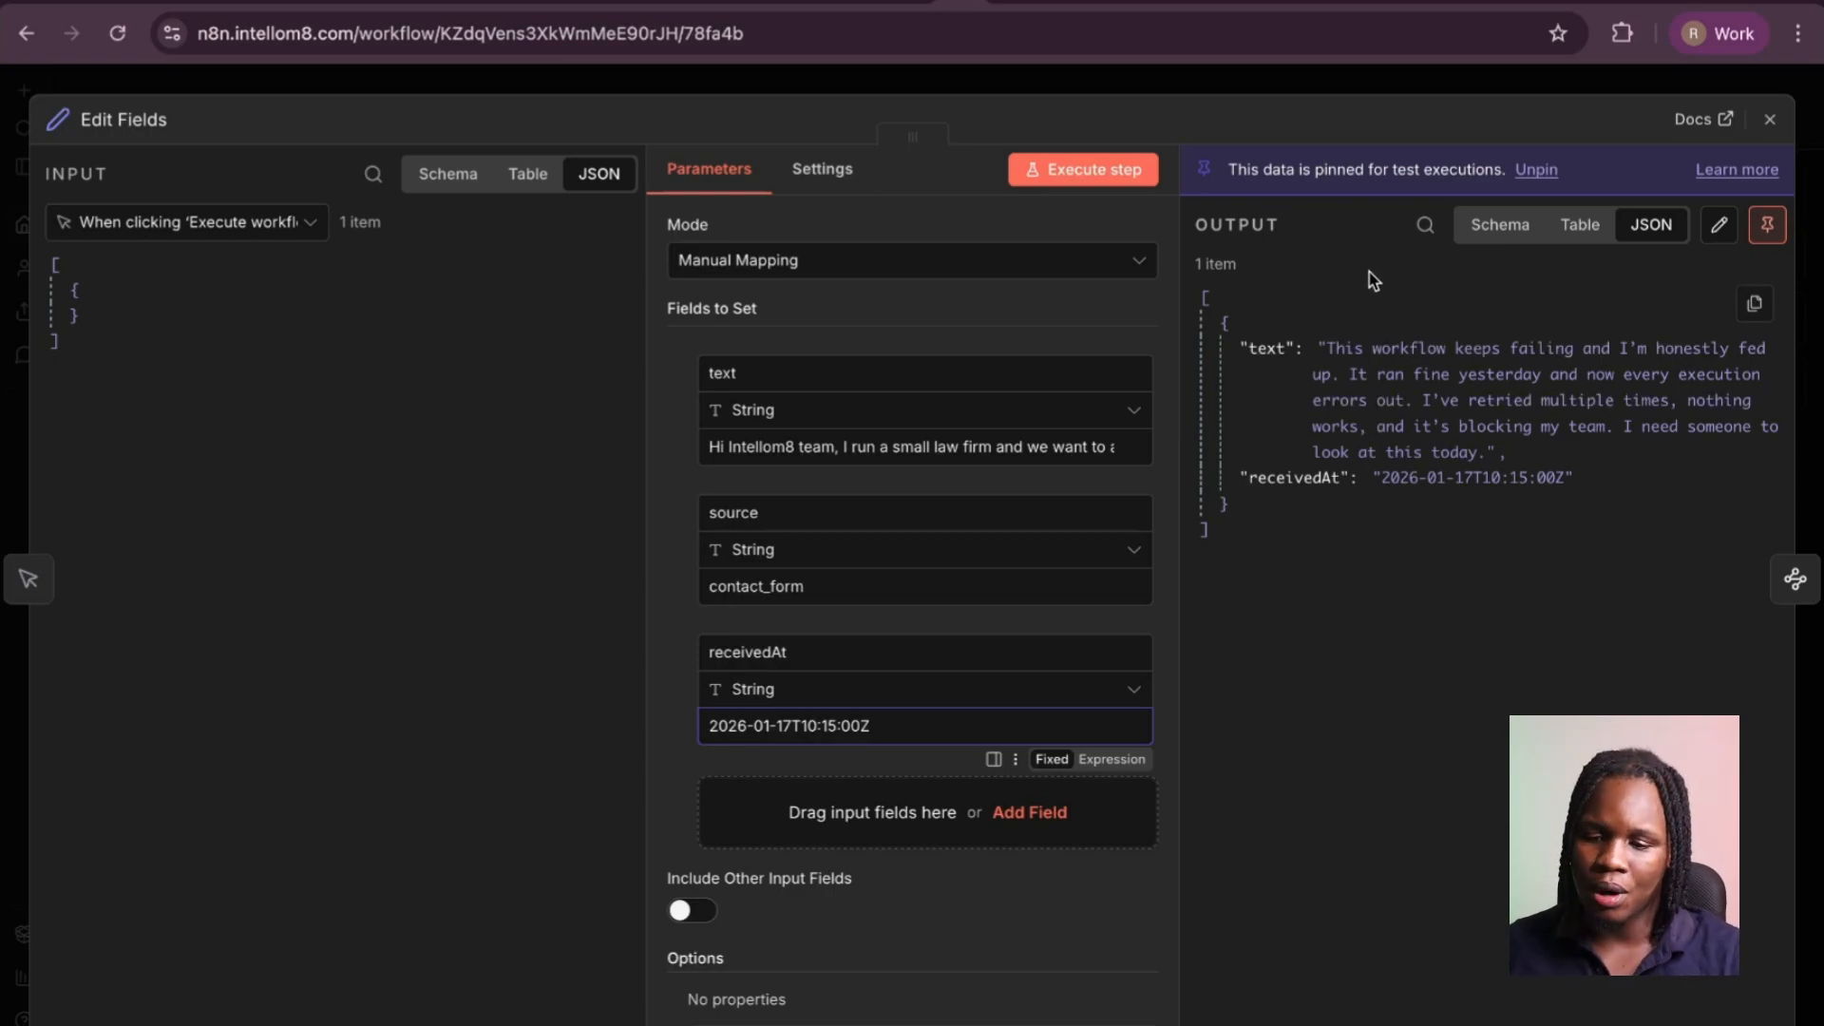
click(1366, 74)
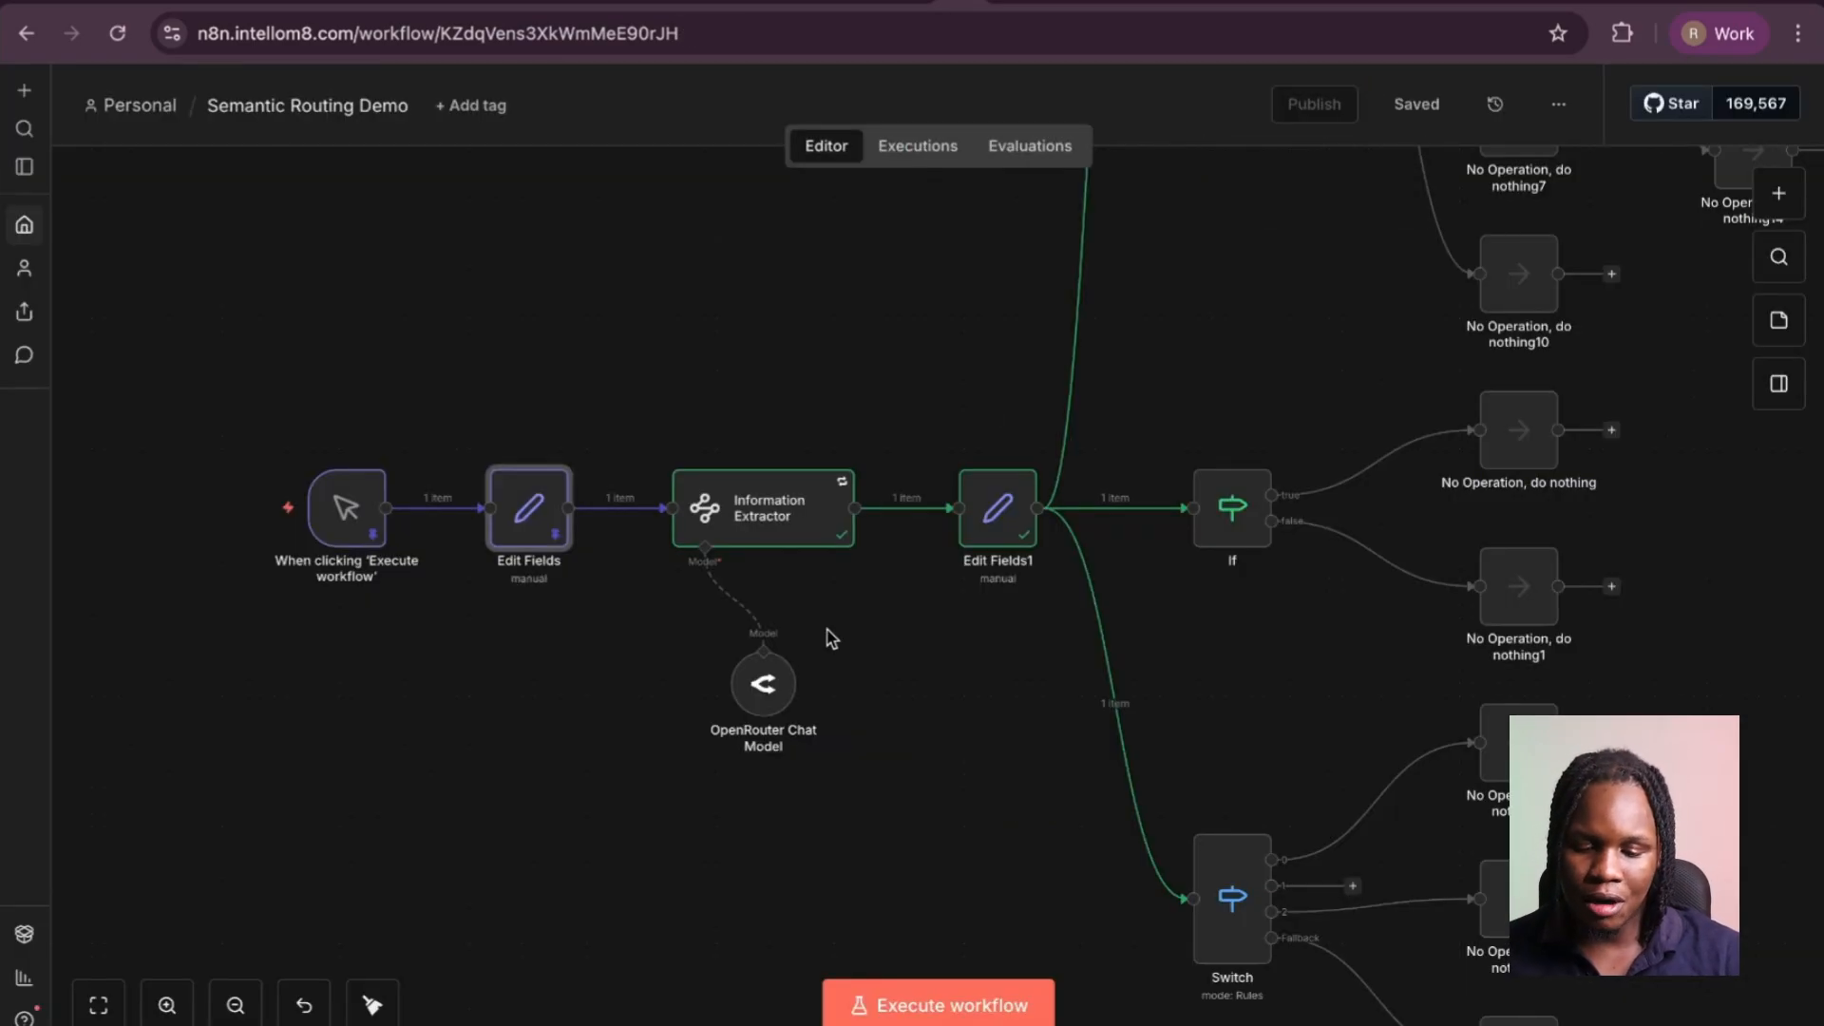
Open the Information Extractor node and examine its attributes from intent through summary.
double_click(761, 534)
scroll(898, 470, down, 1)
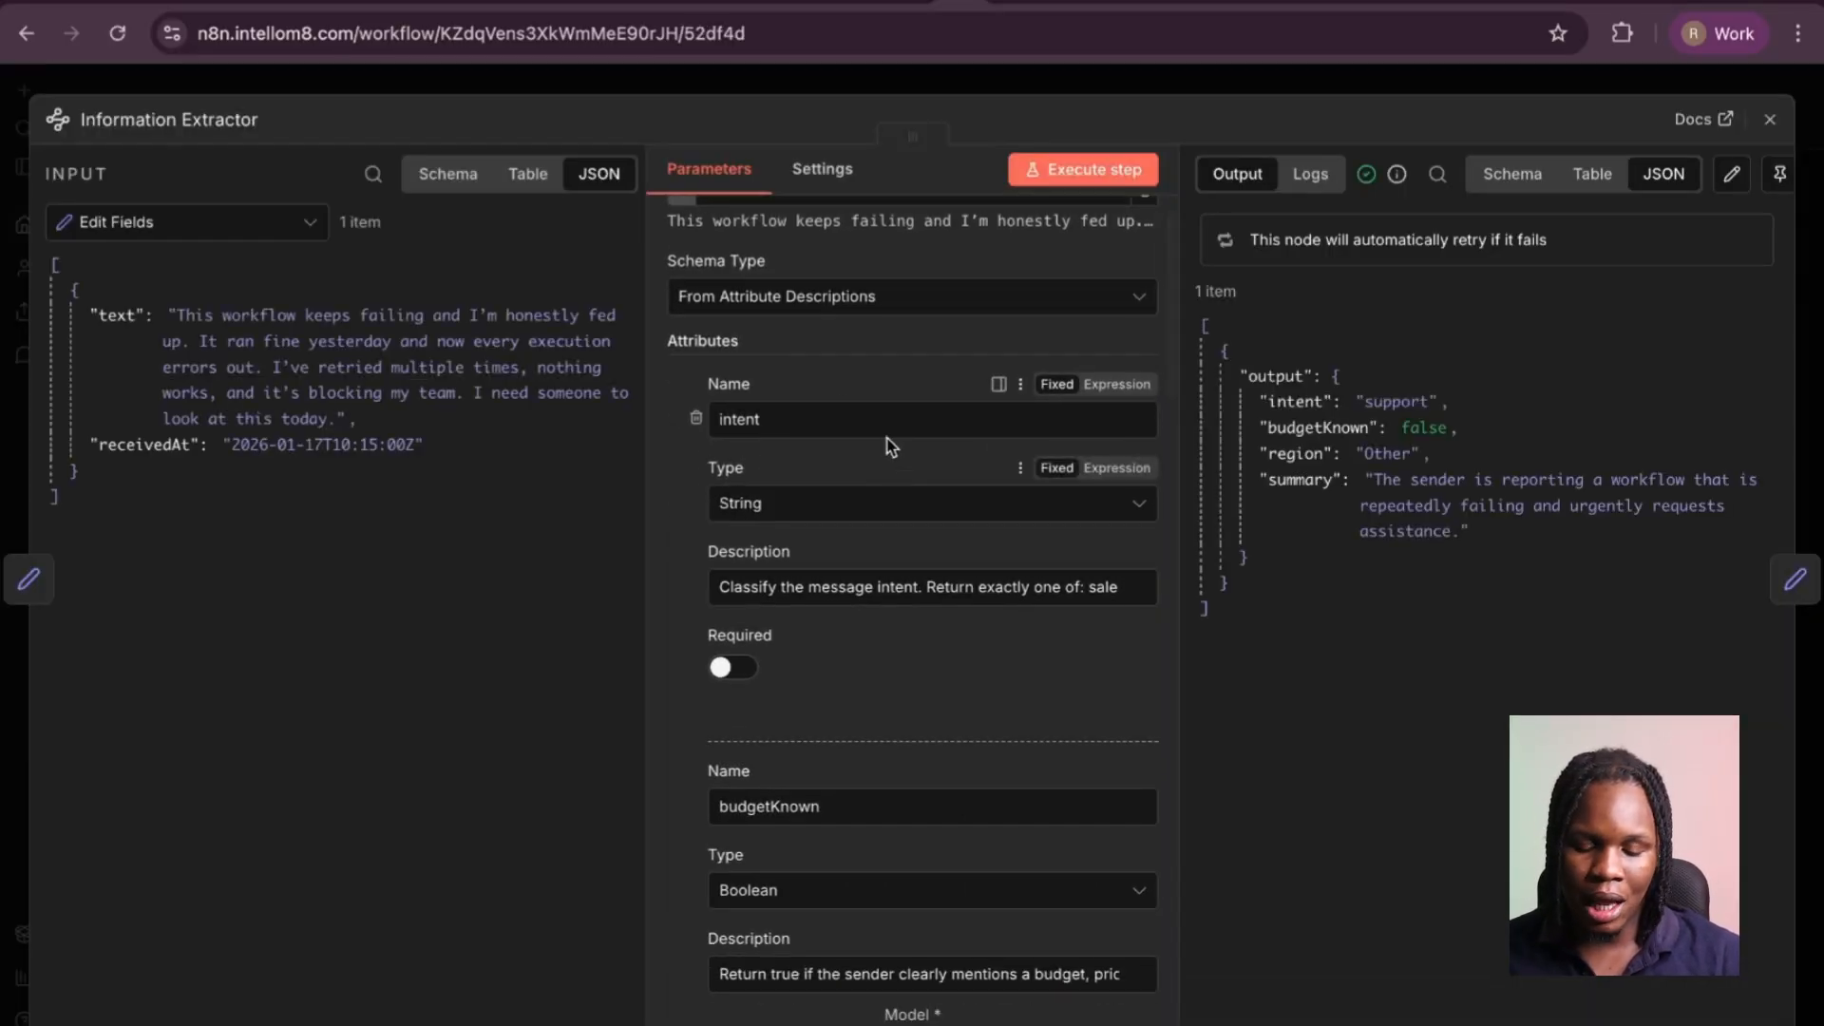
scroll(798, 411, down, 1)
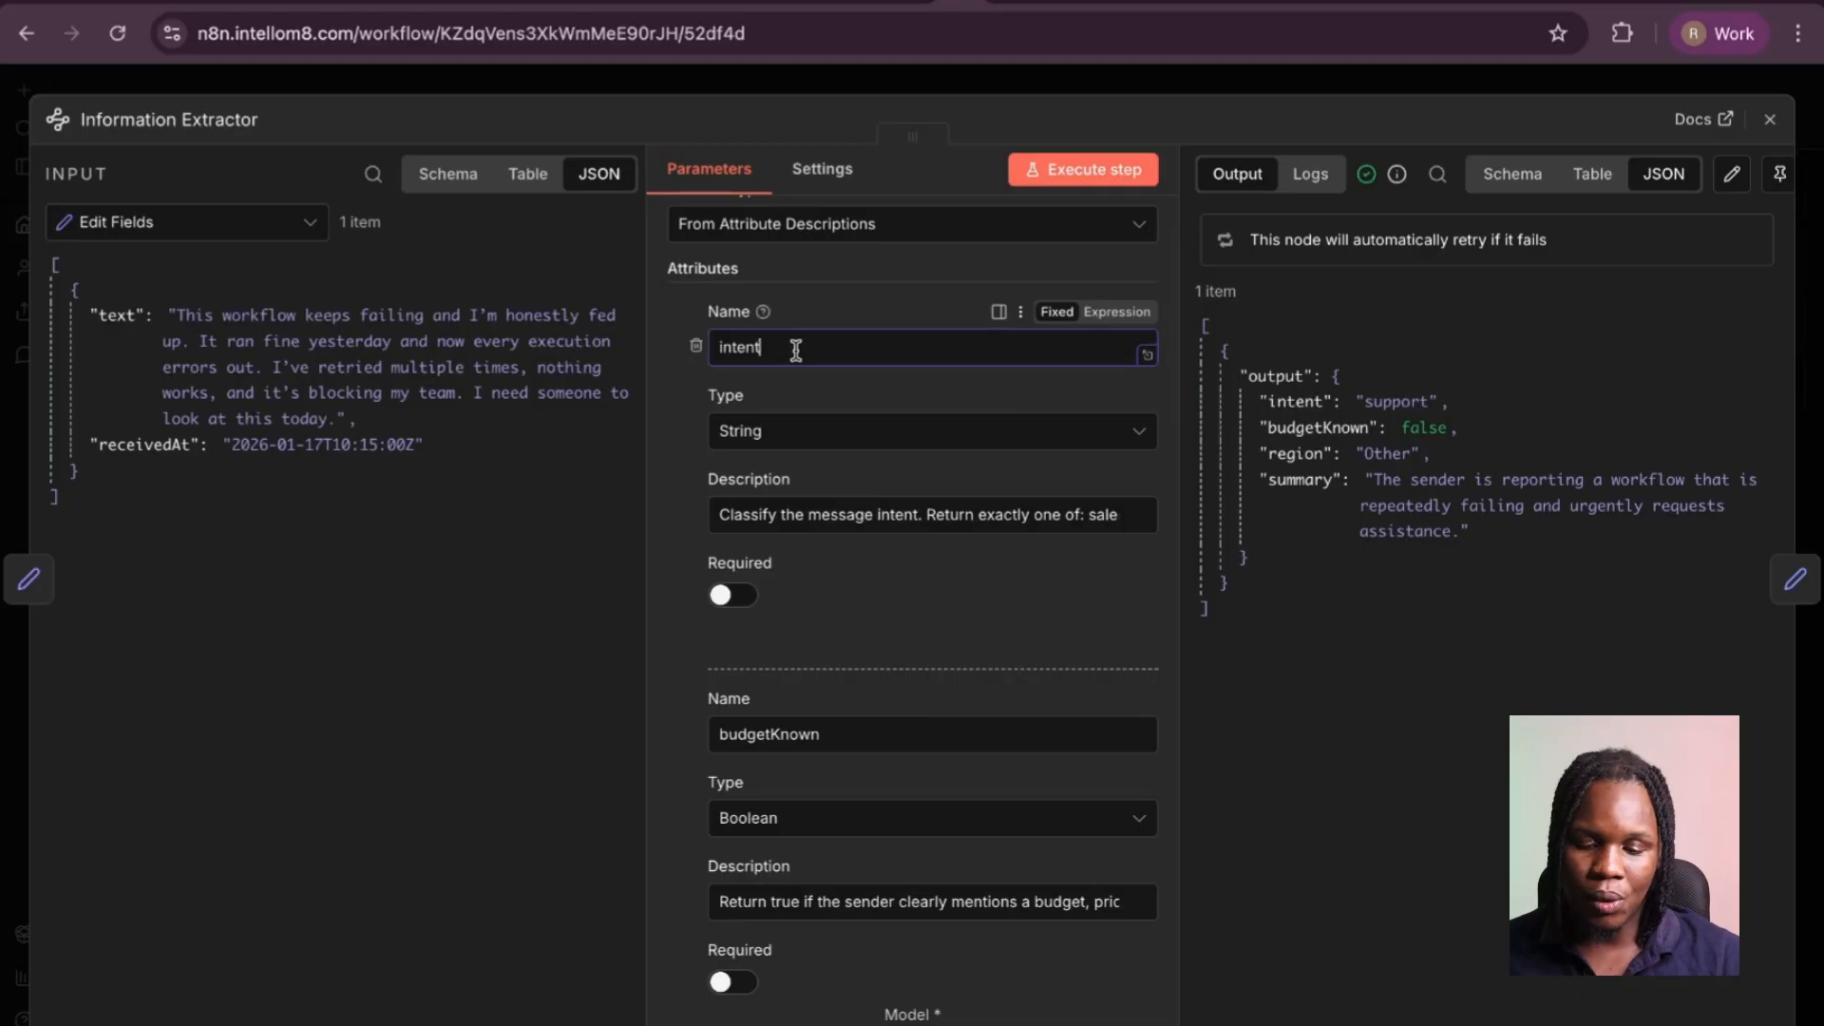
scroll(887, 501, down, 4)
click(869, 441)
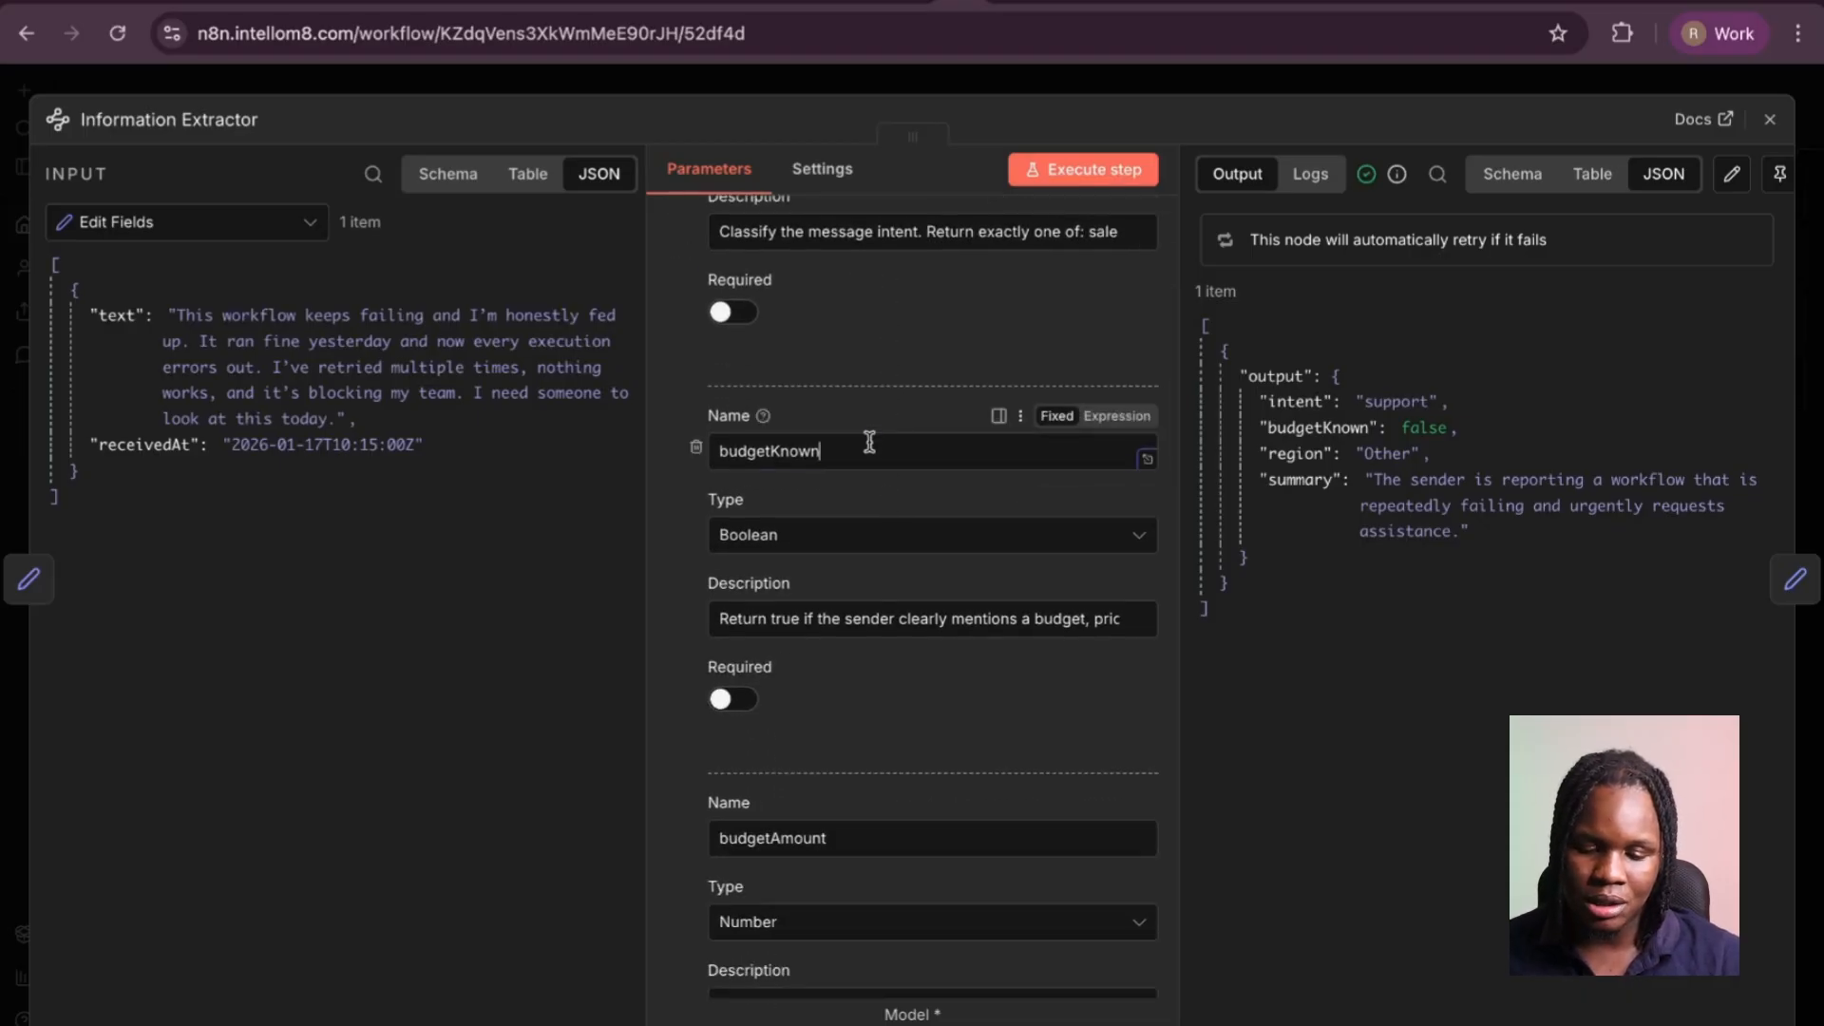
scroll(870, 442, down, 7)
click(876, 326)
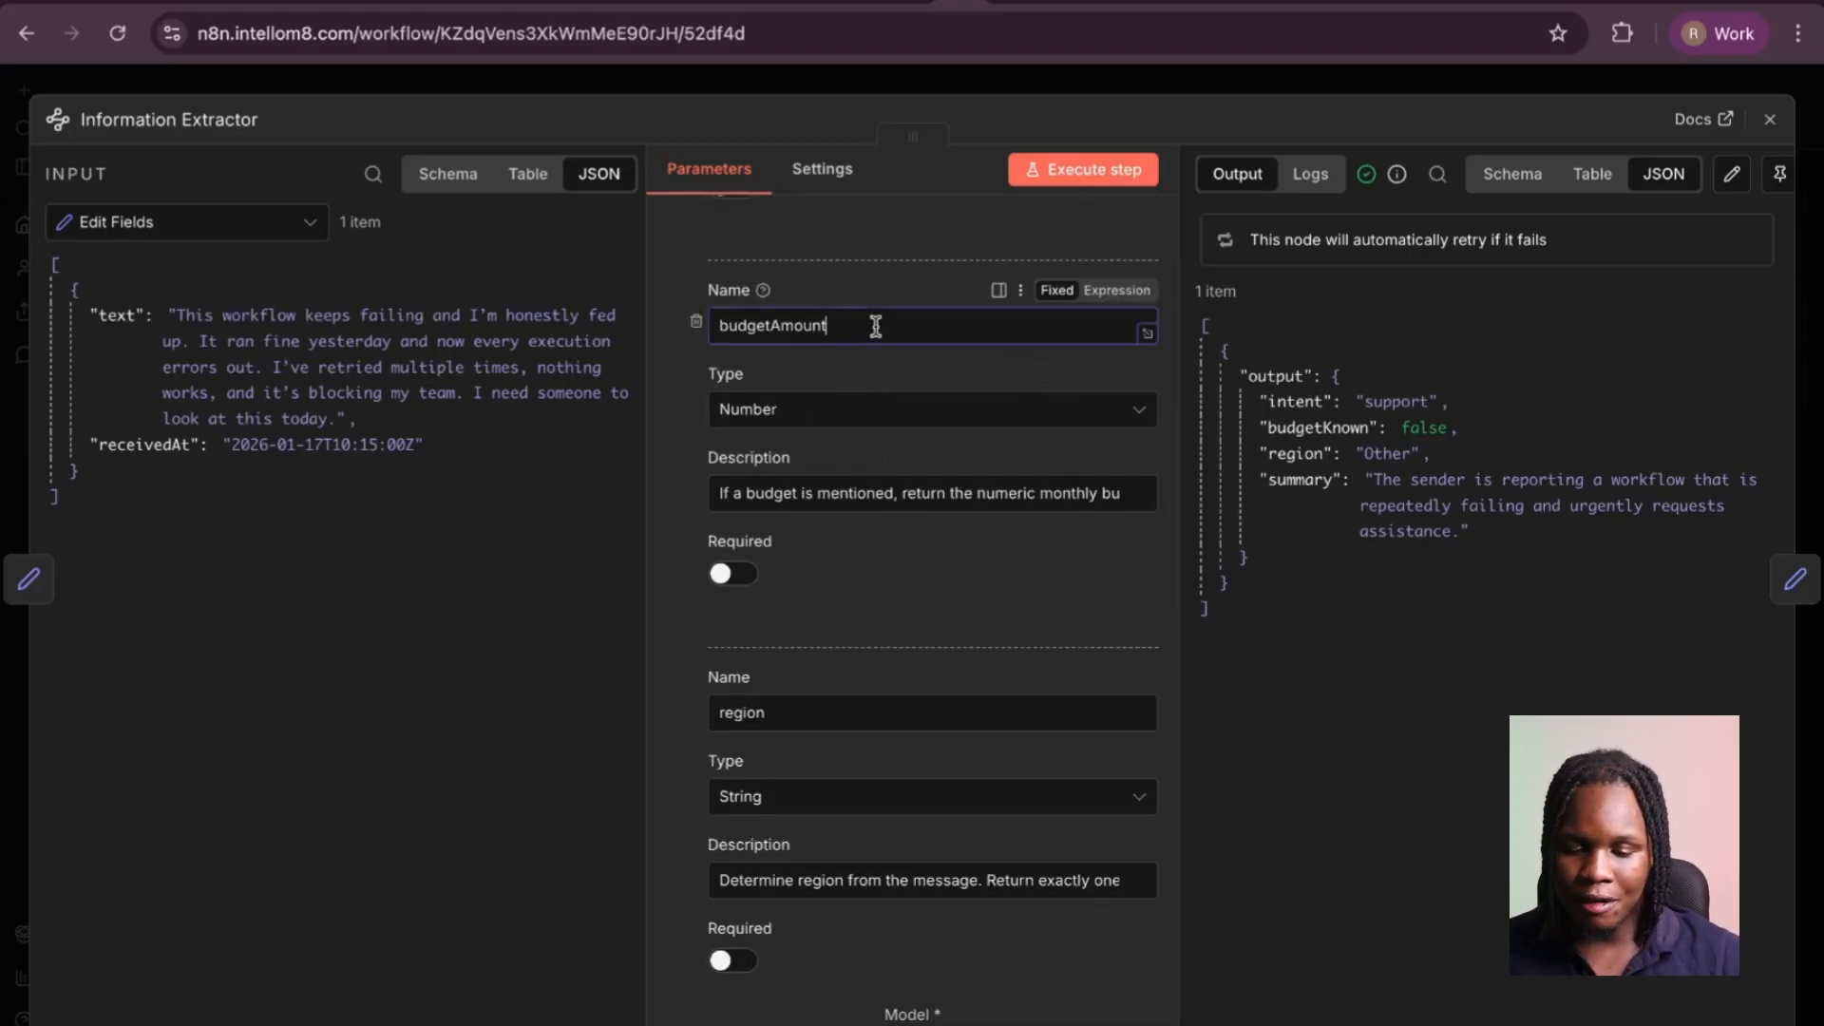
scroll(875, 326, down, 4)
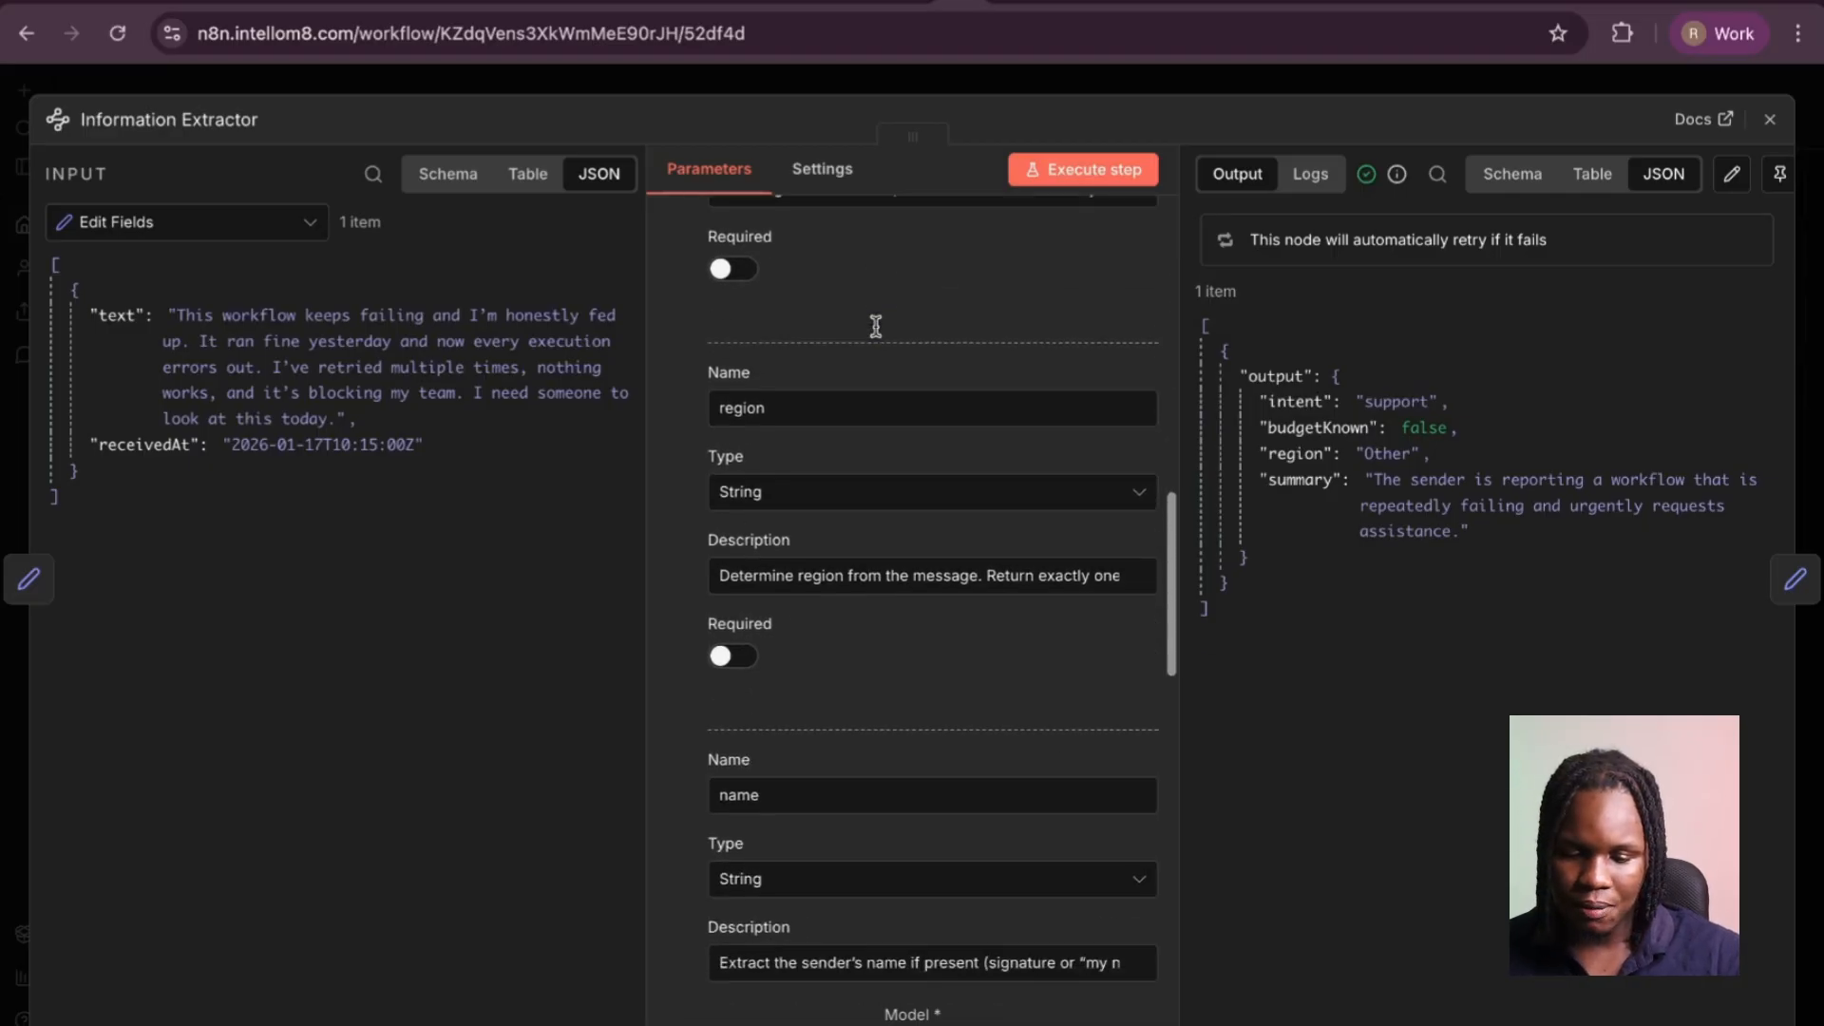
click(842, 409)
scroll(842, 419, down, 2)
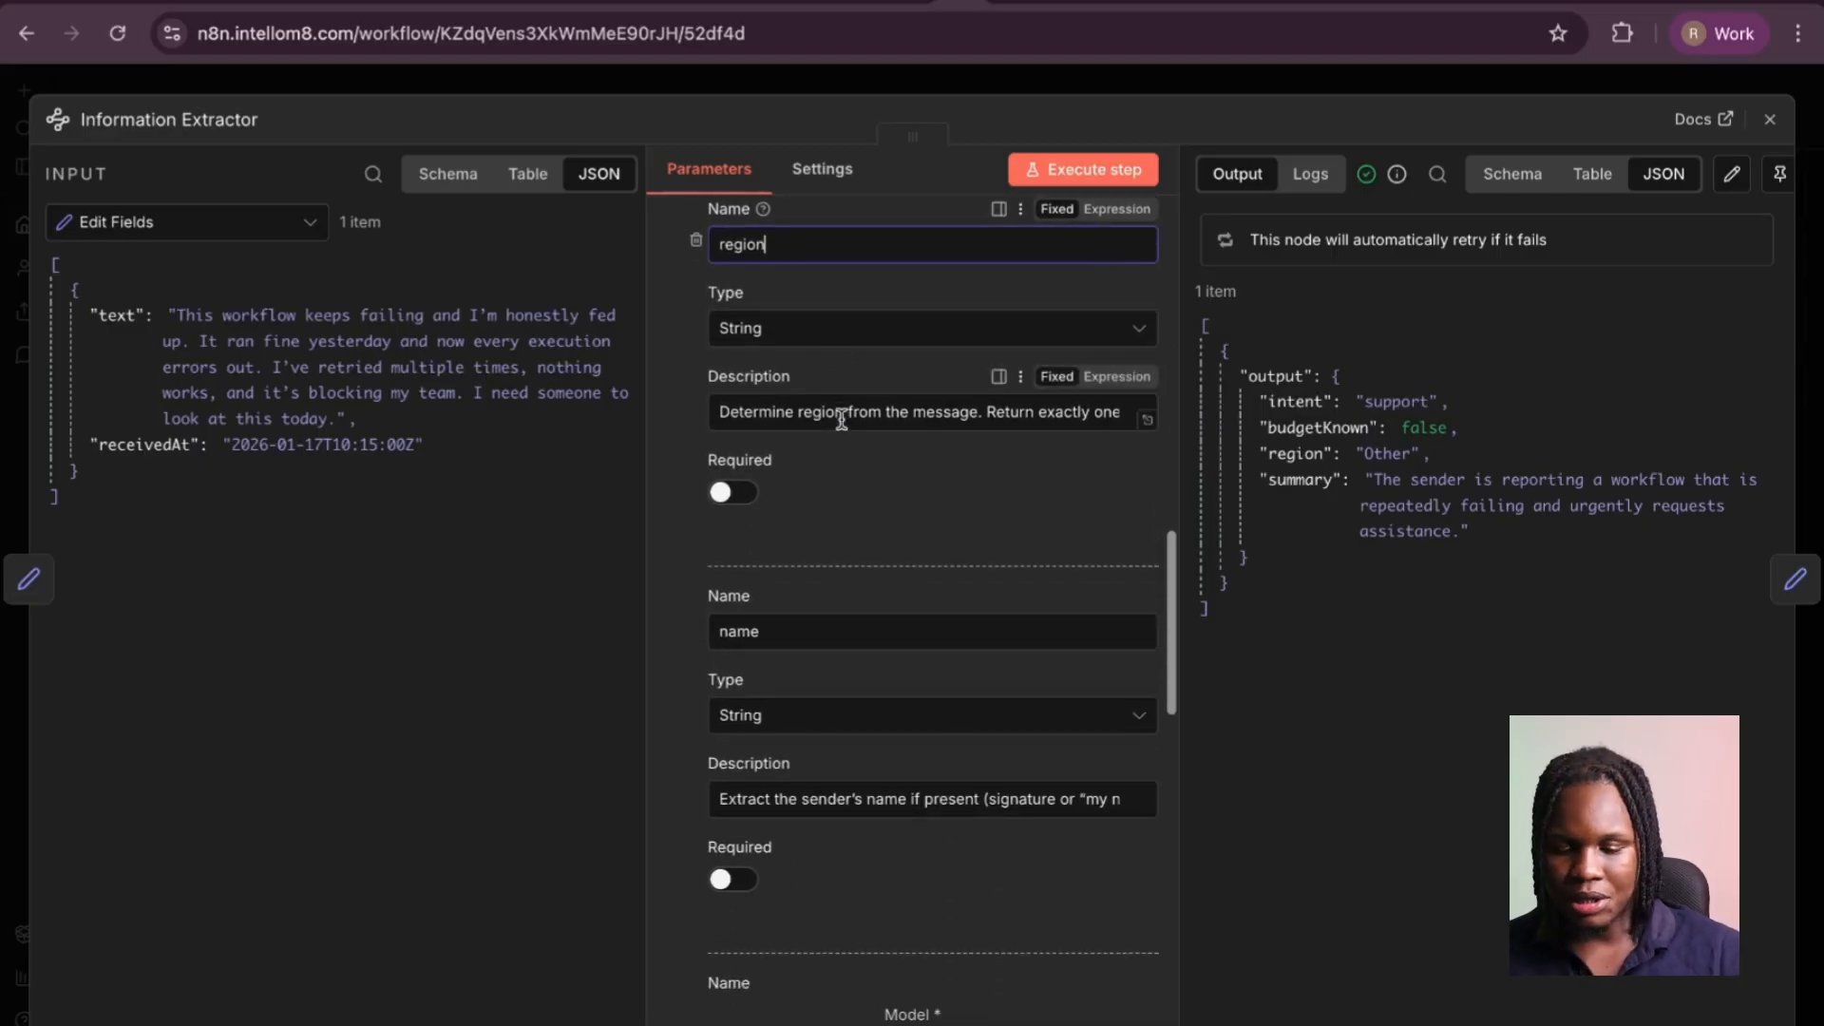
click(835, 632)
scroll(836, 635, down, 11)
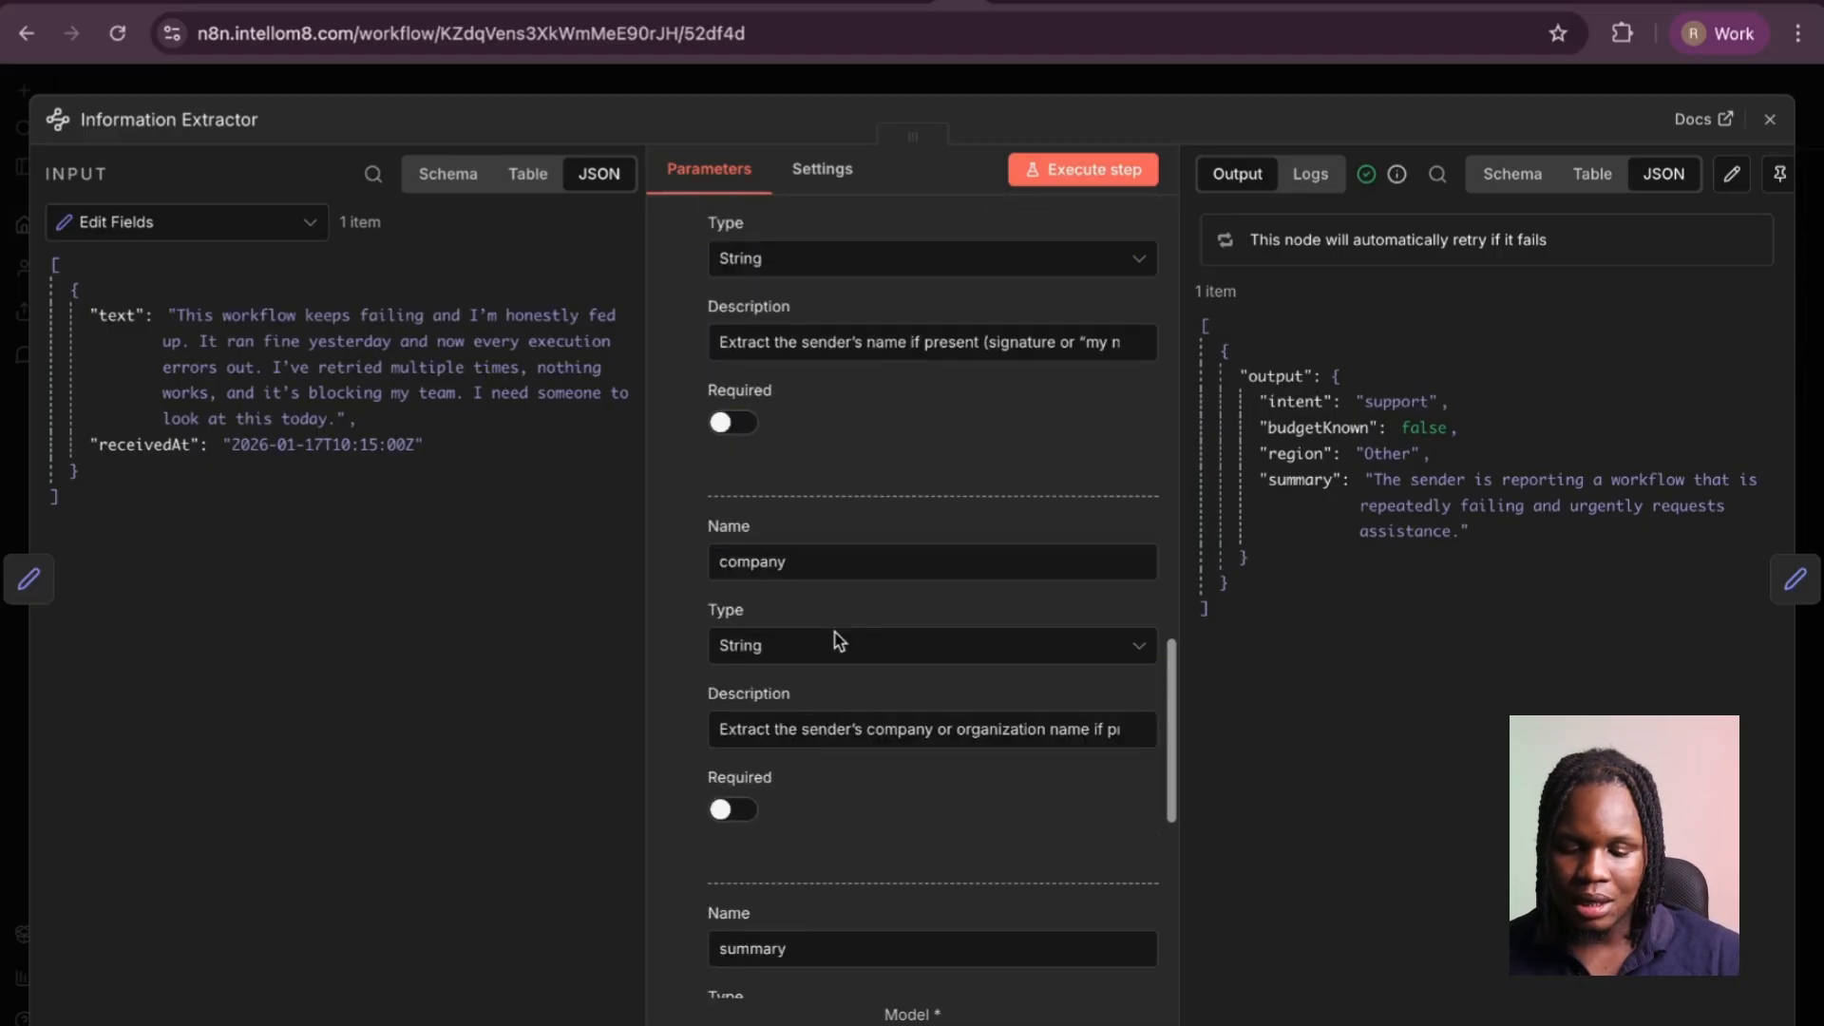
scroll(840, 640, down, 5)
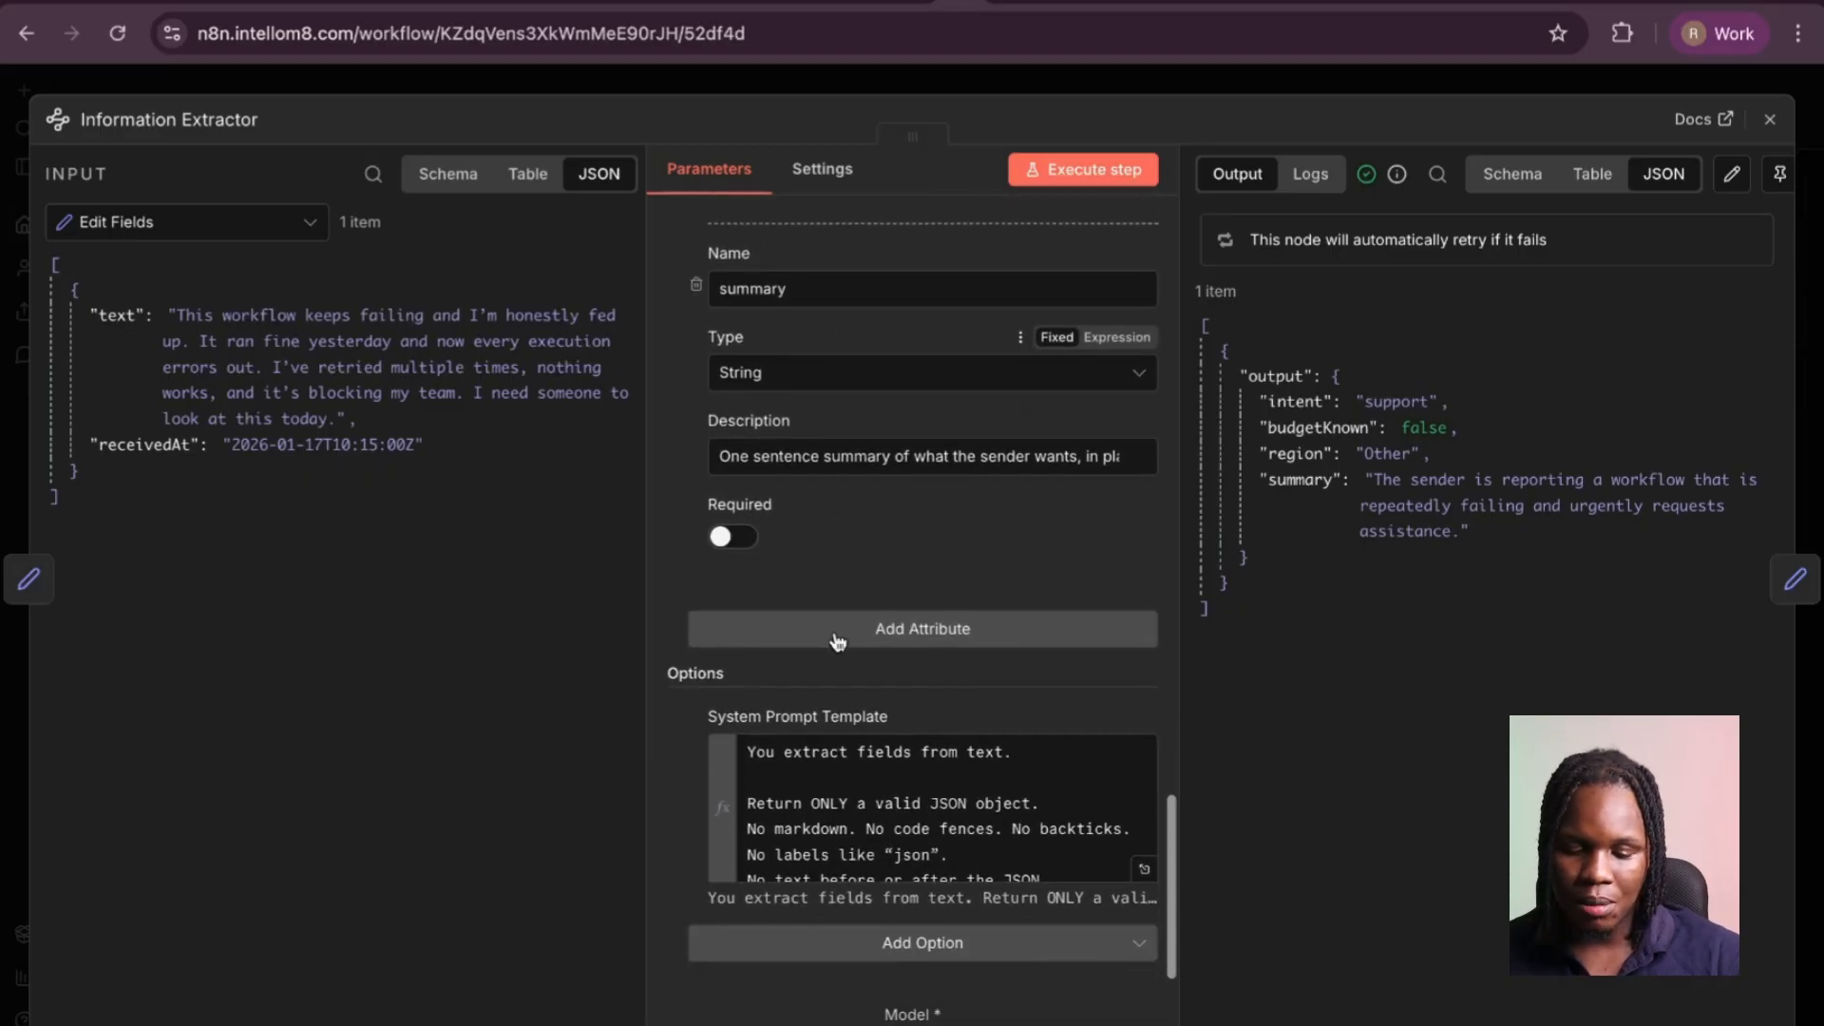
Read the full System Prompt Template in the enlarged expression editor, and close the editor.
click(1145, 803)
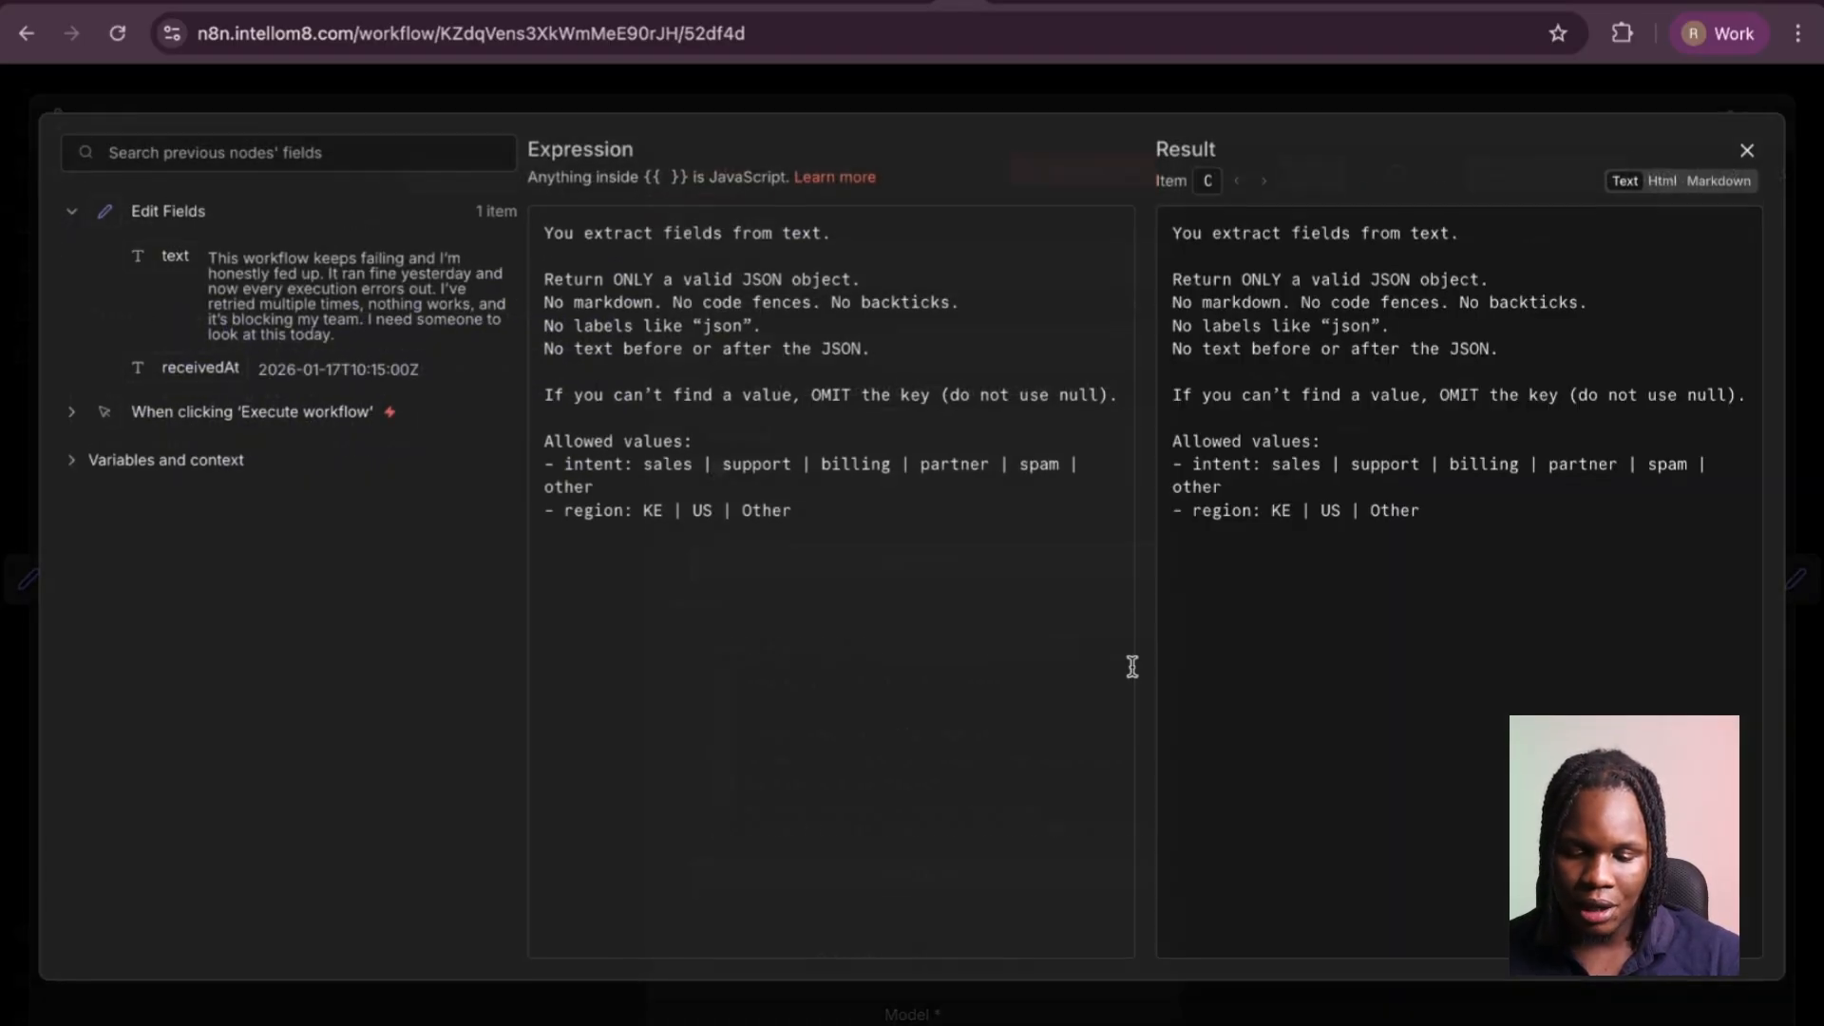
click(741, 371)
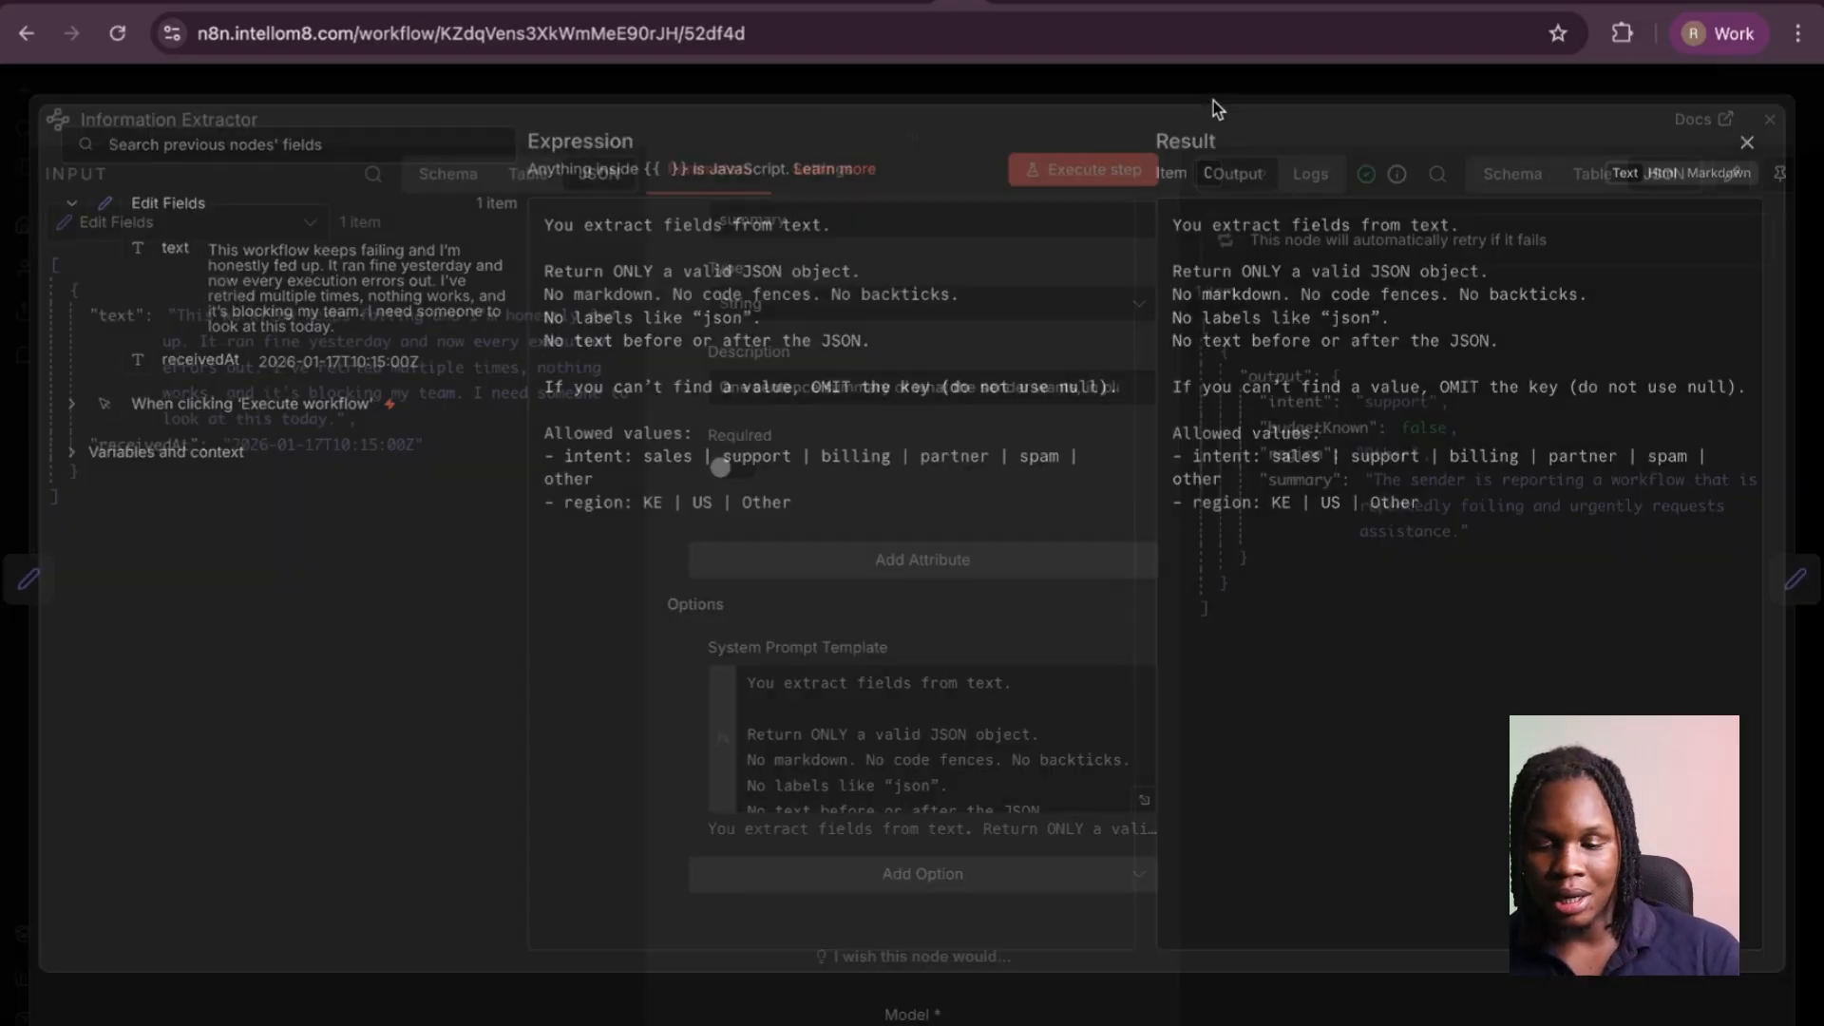
click(1212, 101)
Inspect the expression that feeds the Information Extractor's Text parameter and its evaluated result.
scroll(1072, 351, up, 15)
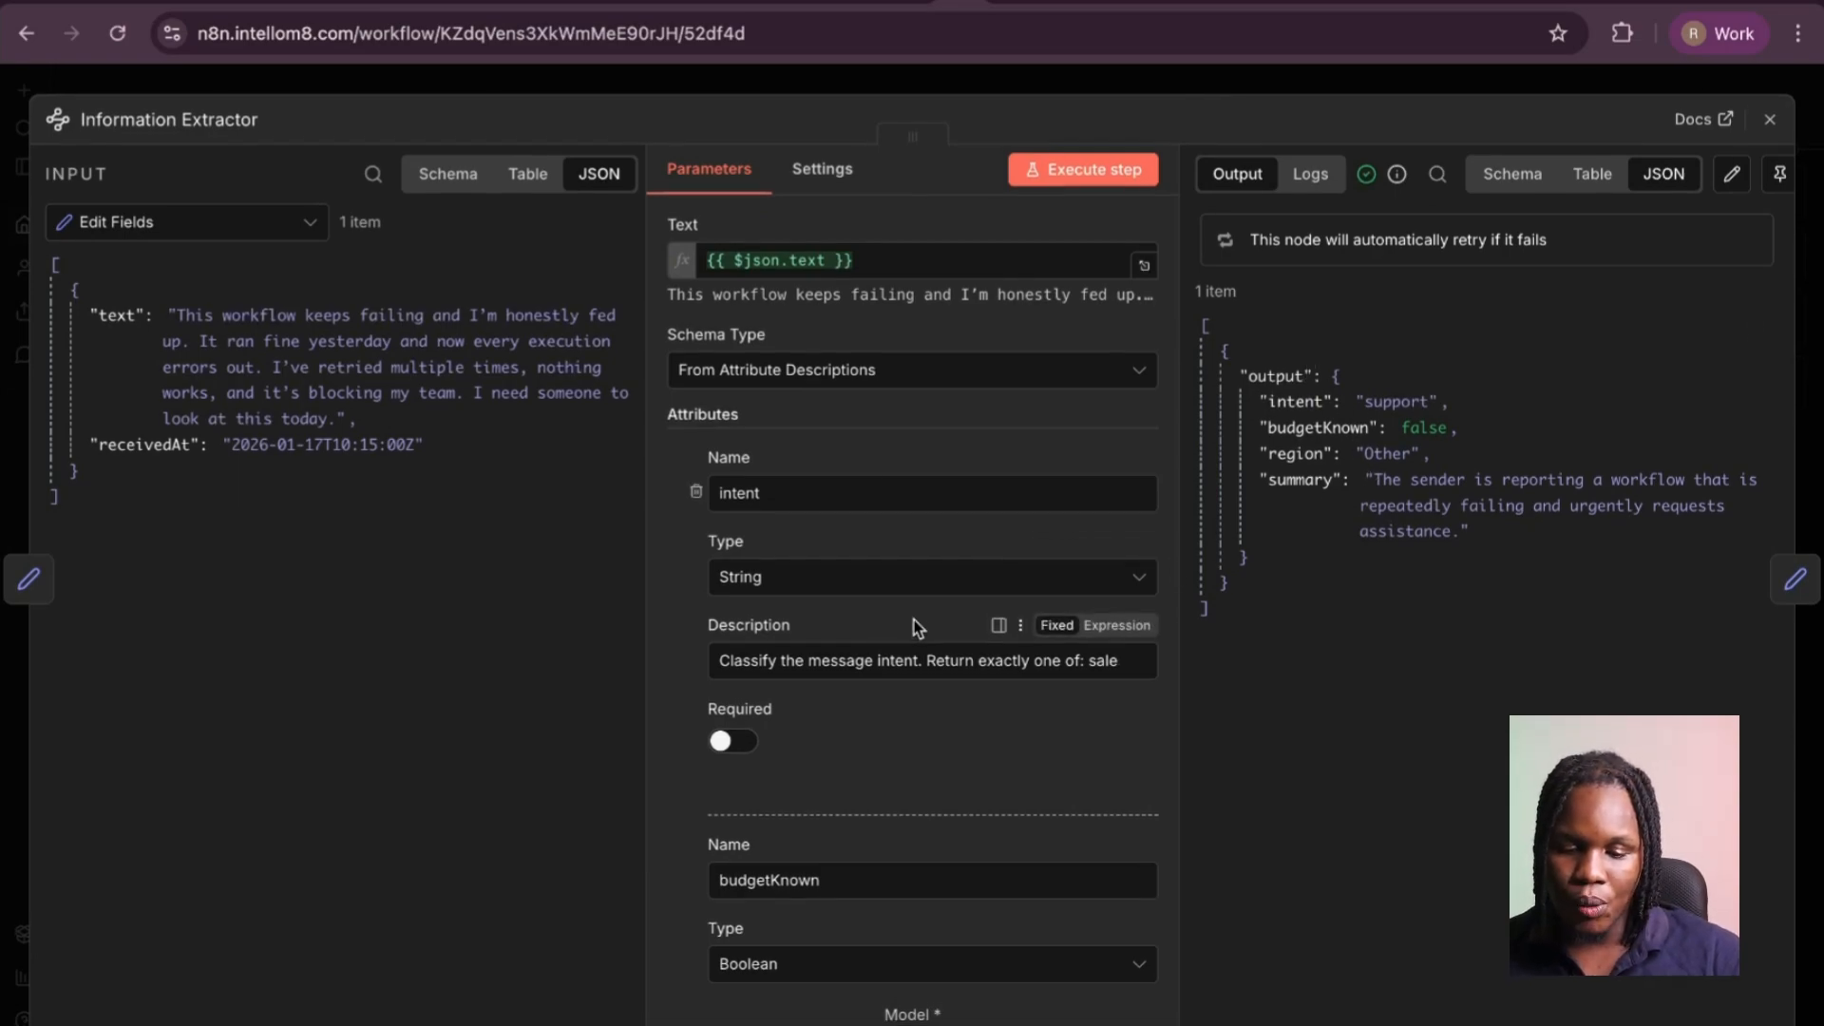
click(898, 263)
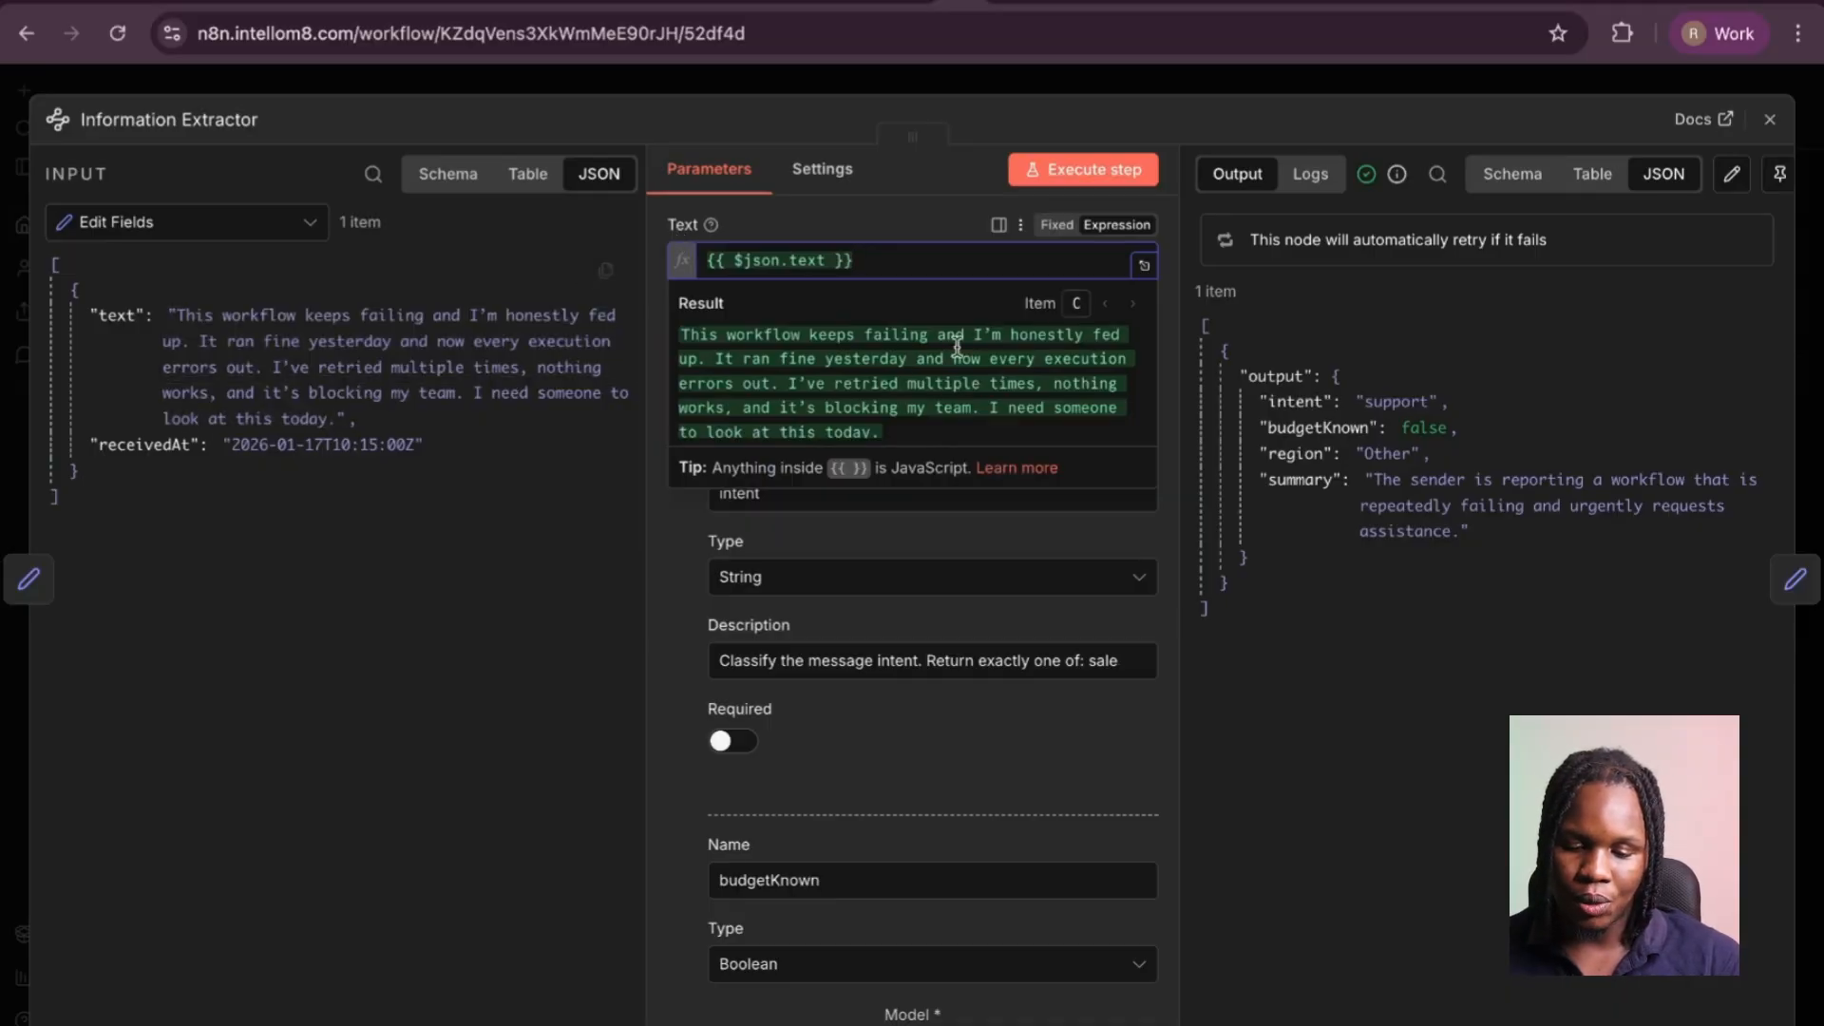
click(924, 236)
Check which further options can be added to the Information Extractor below its System Prompt Template.
scroll(928, 611, down, 15)
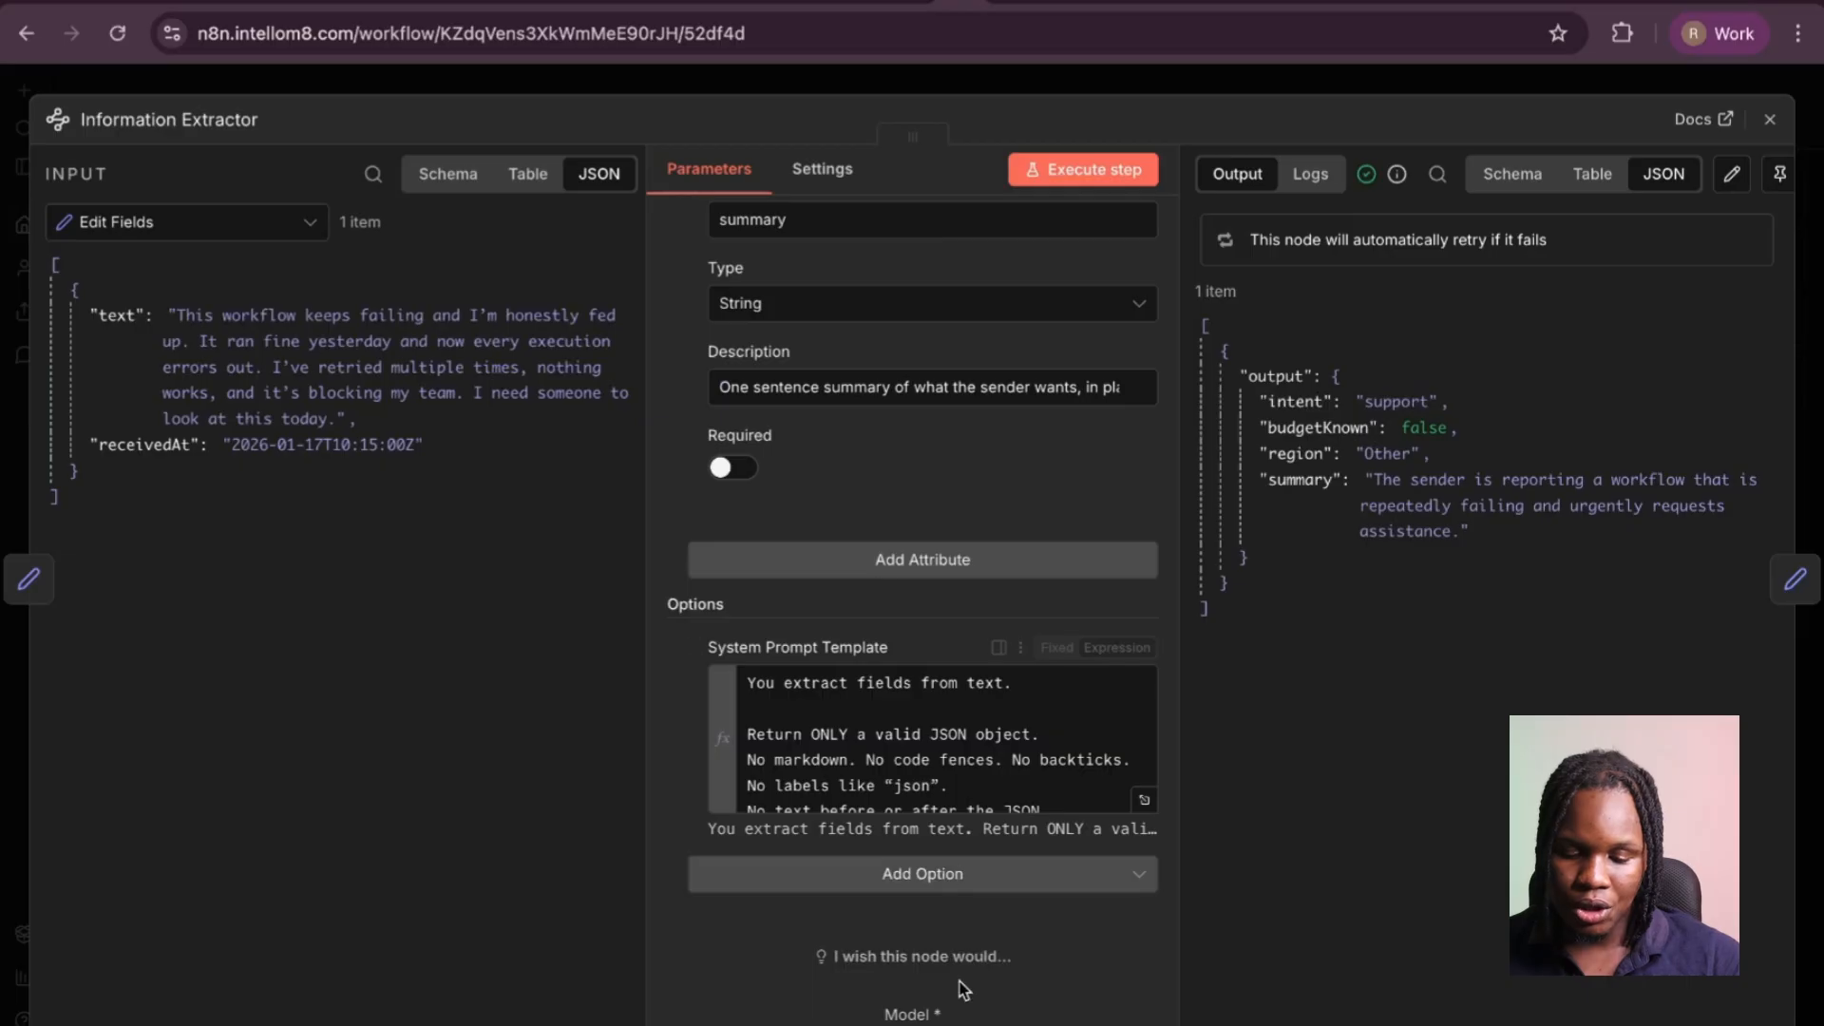
click(922, 875)
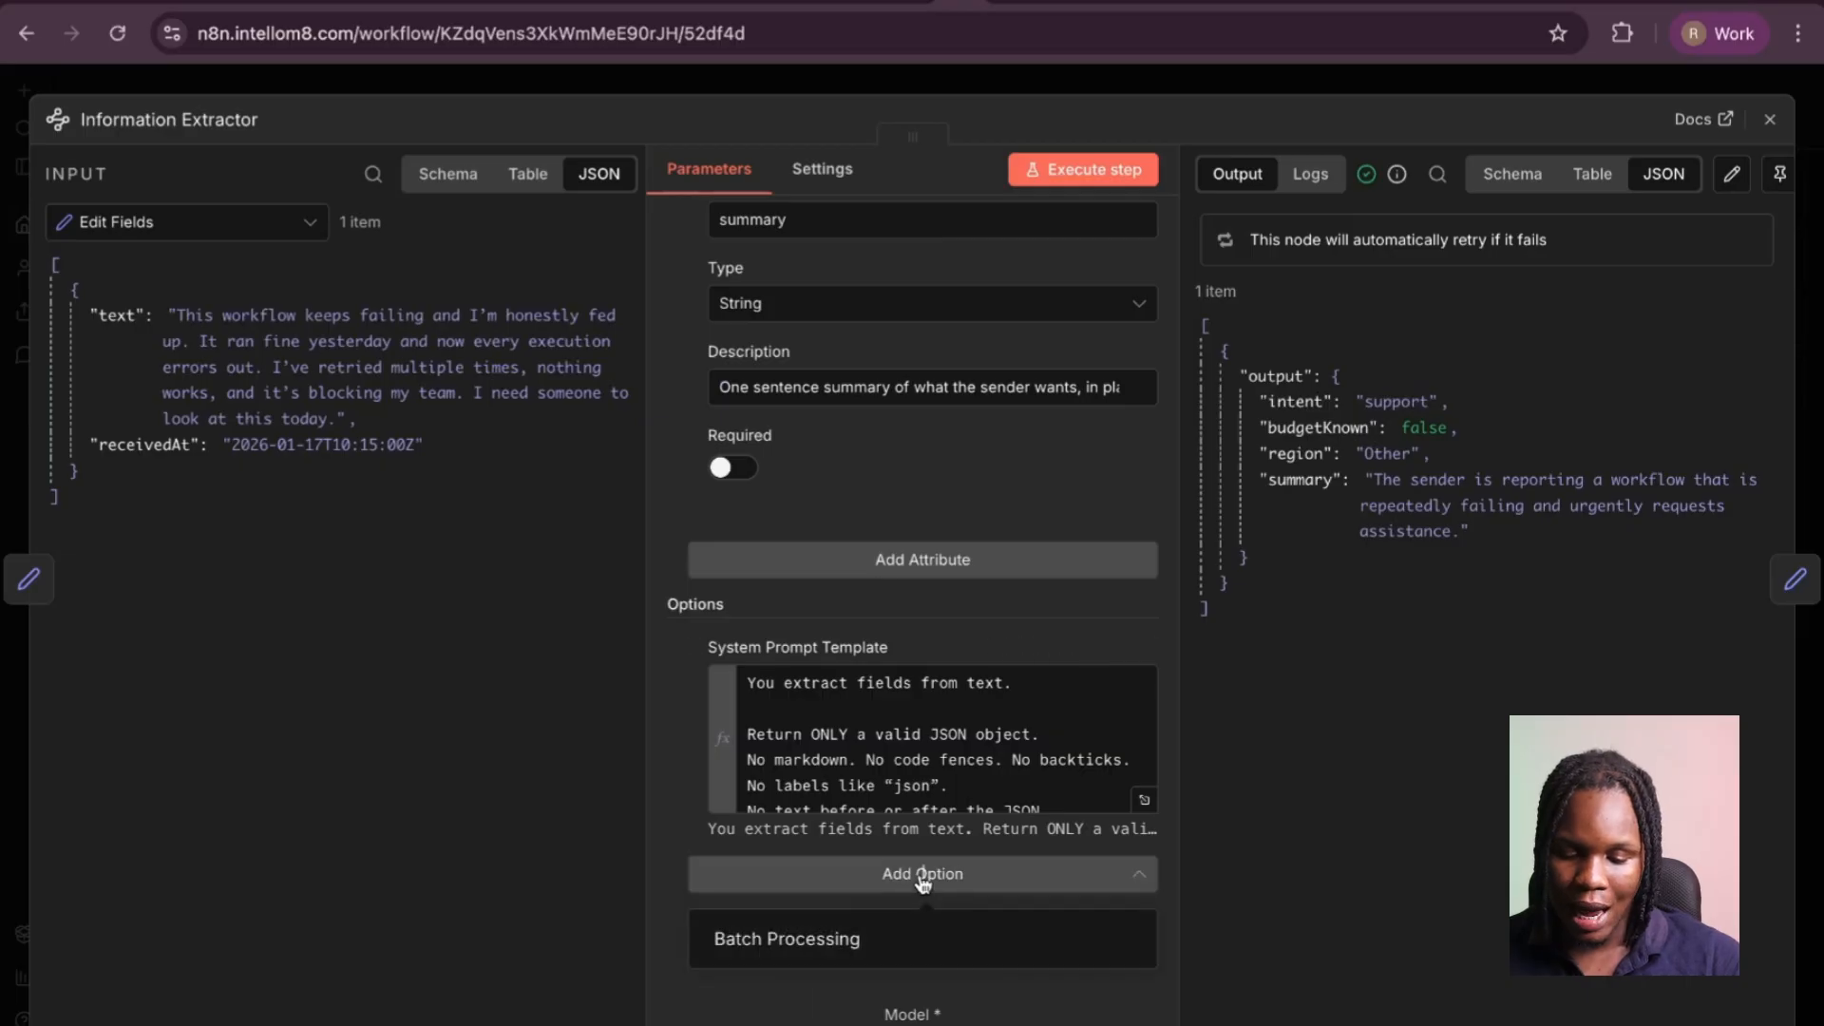
click(933, 451)
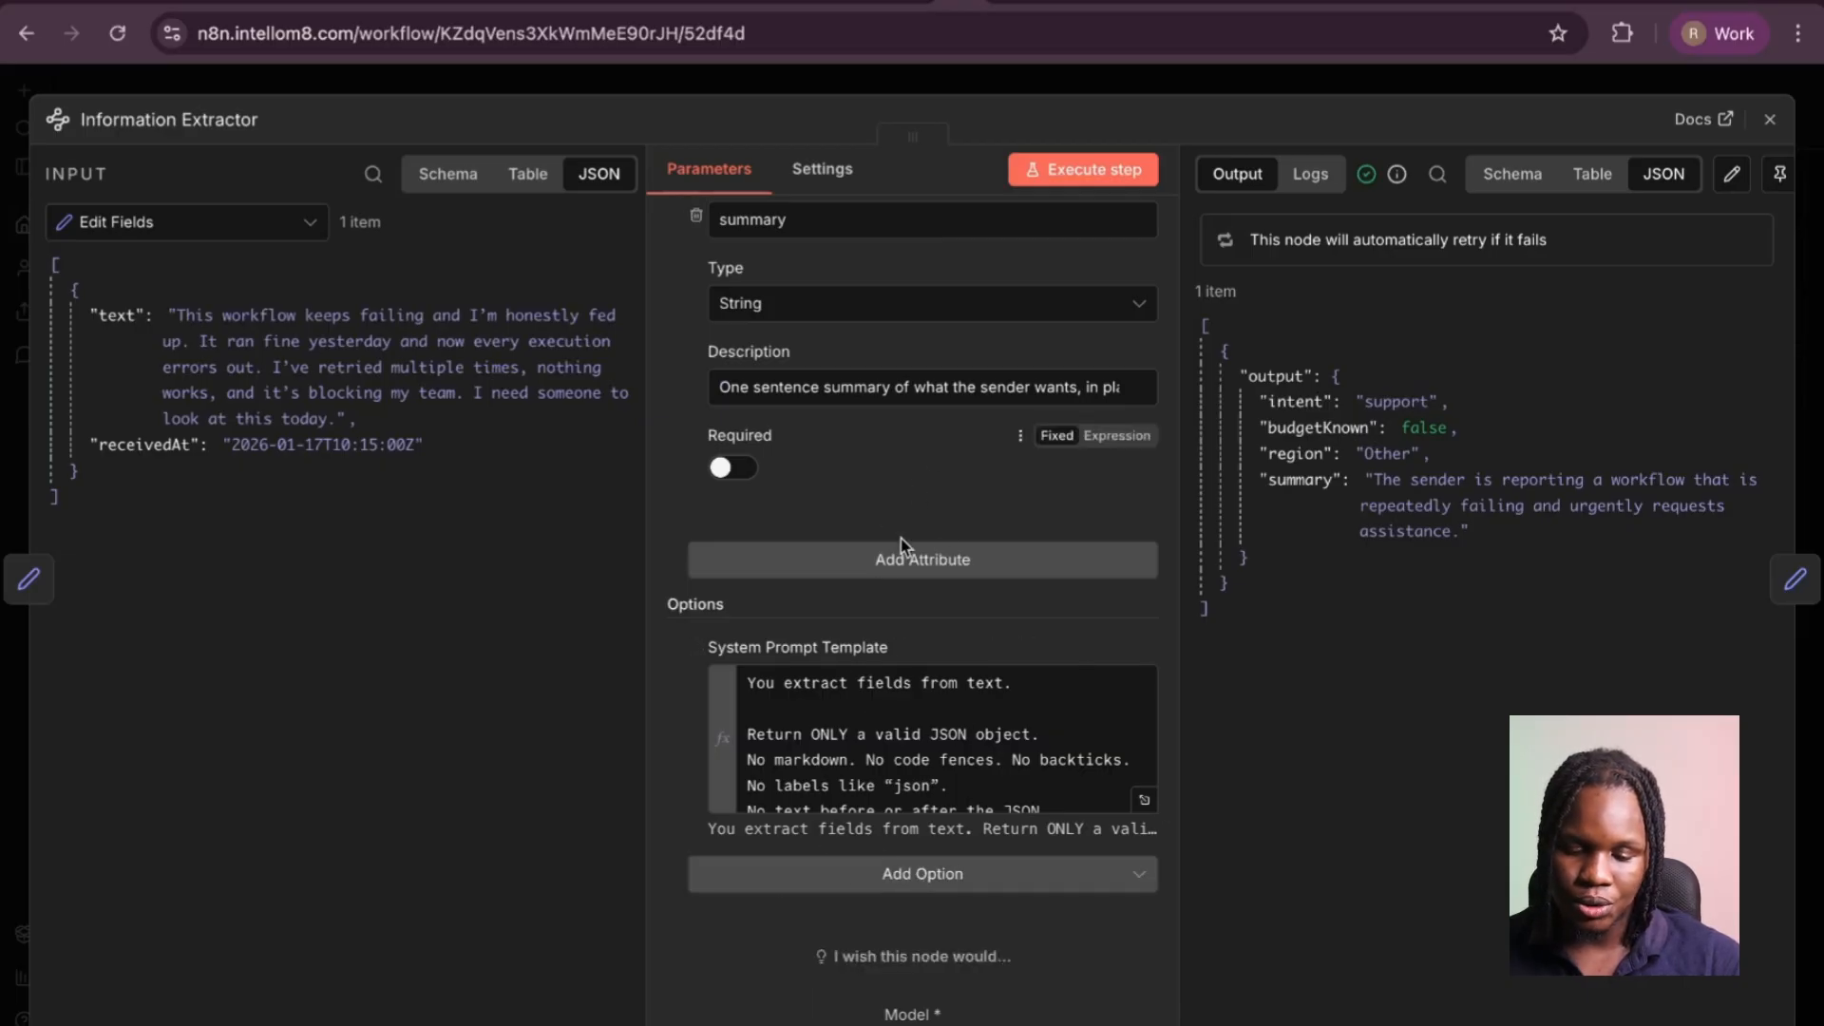
Review the Information Extractor's attribute types and descriptions once more, and return to the workflow canvas.
scroll(879, 558, up, 1)
scroll(879, 558, up, 15)
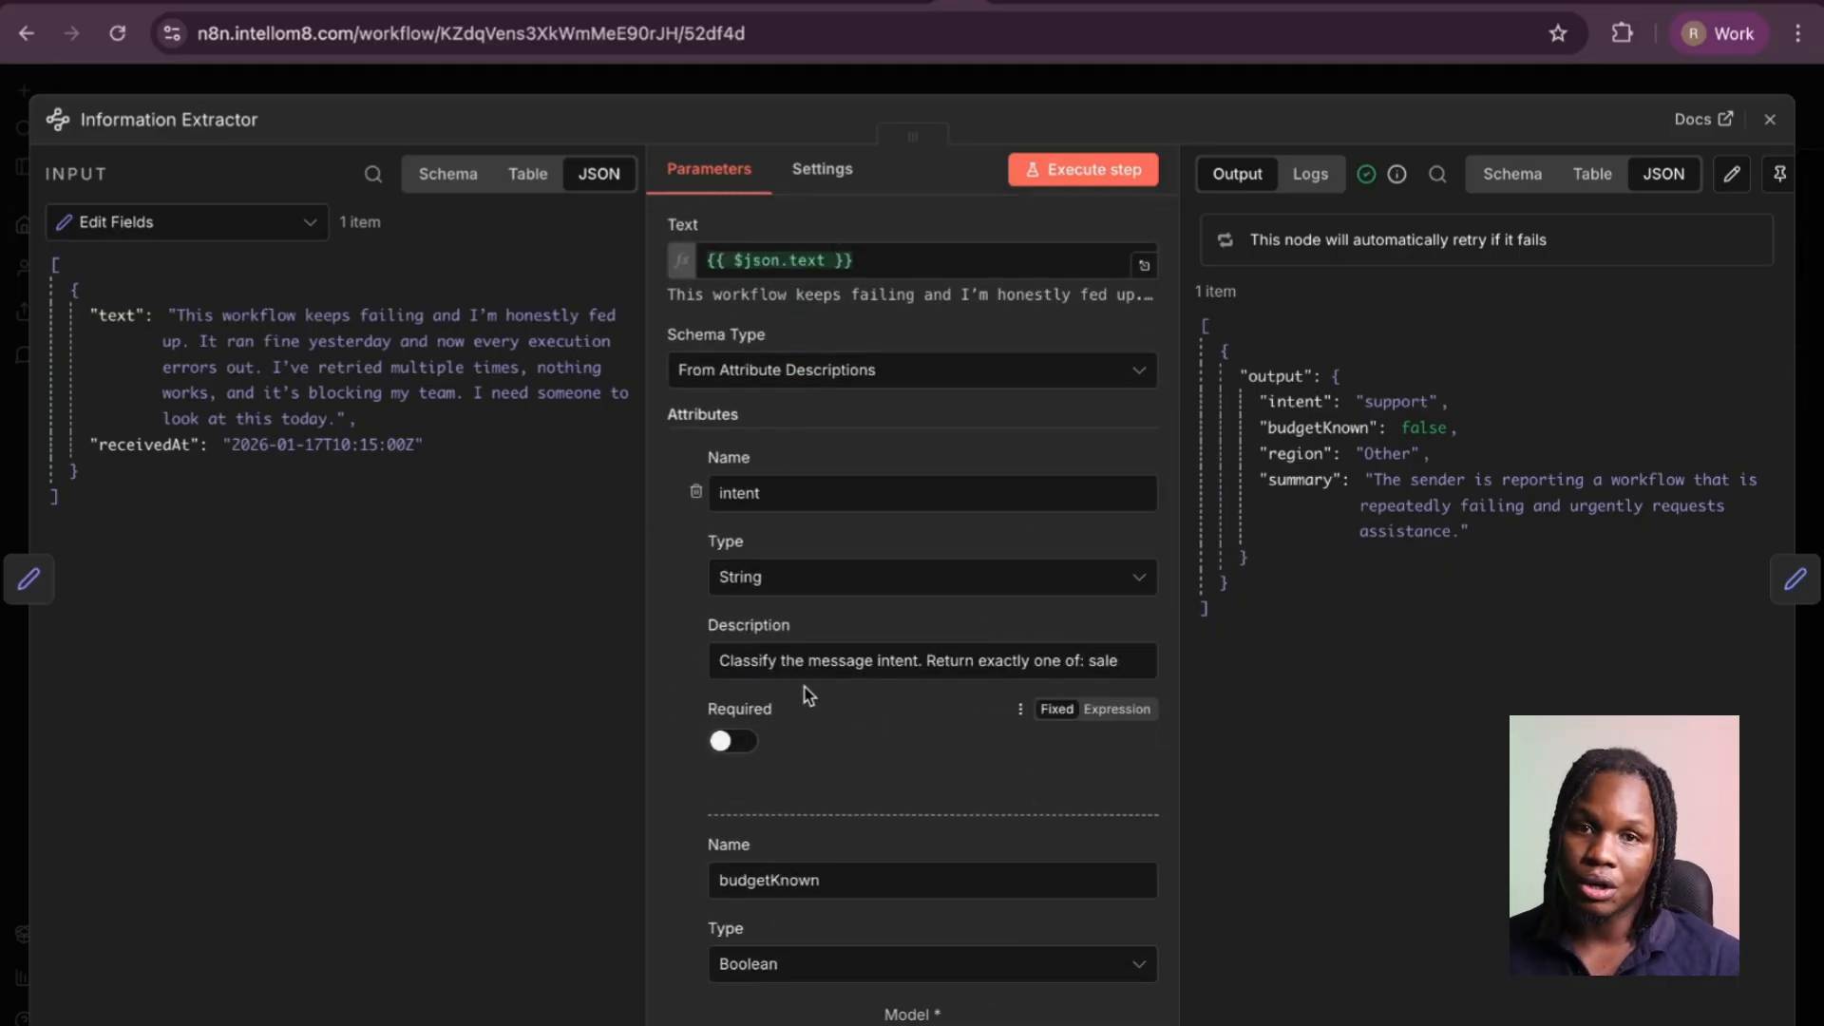
scroll(825, 684, down, 4)
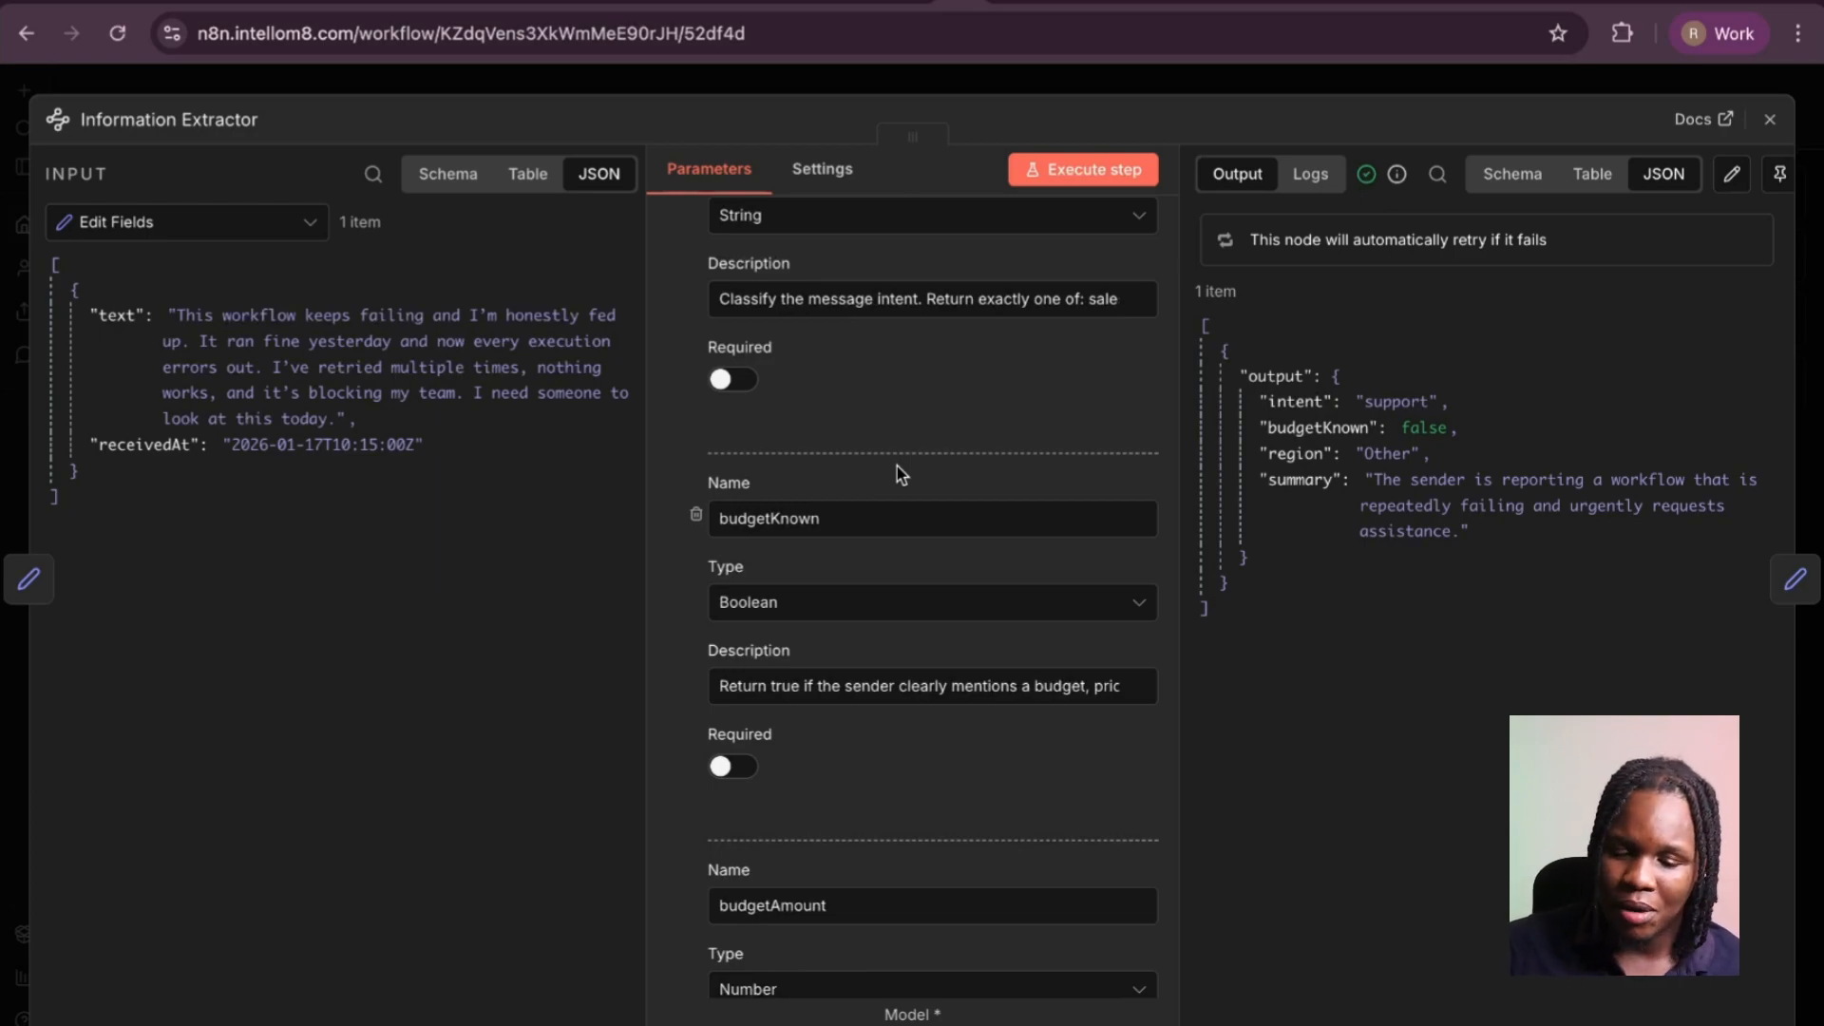
scroll(859, 359, up, 1)
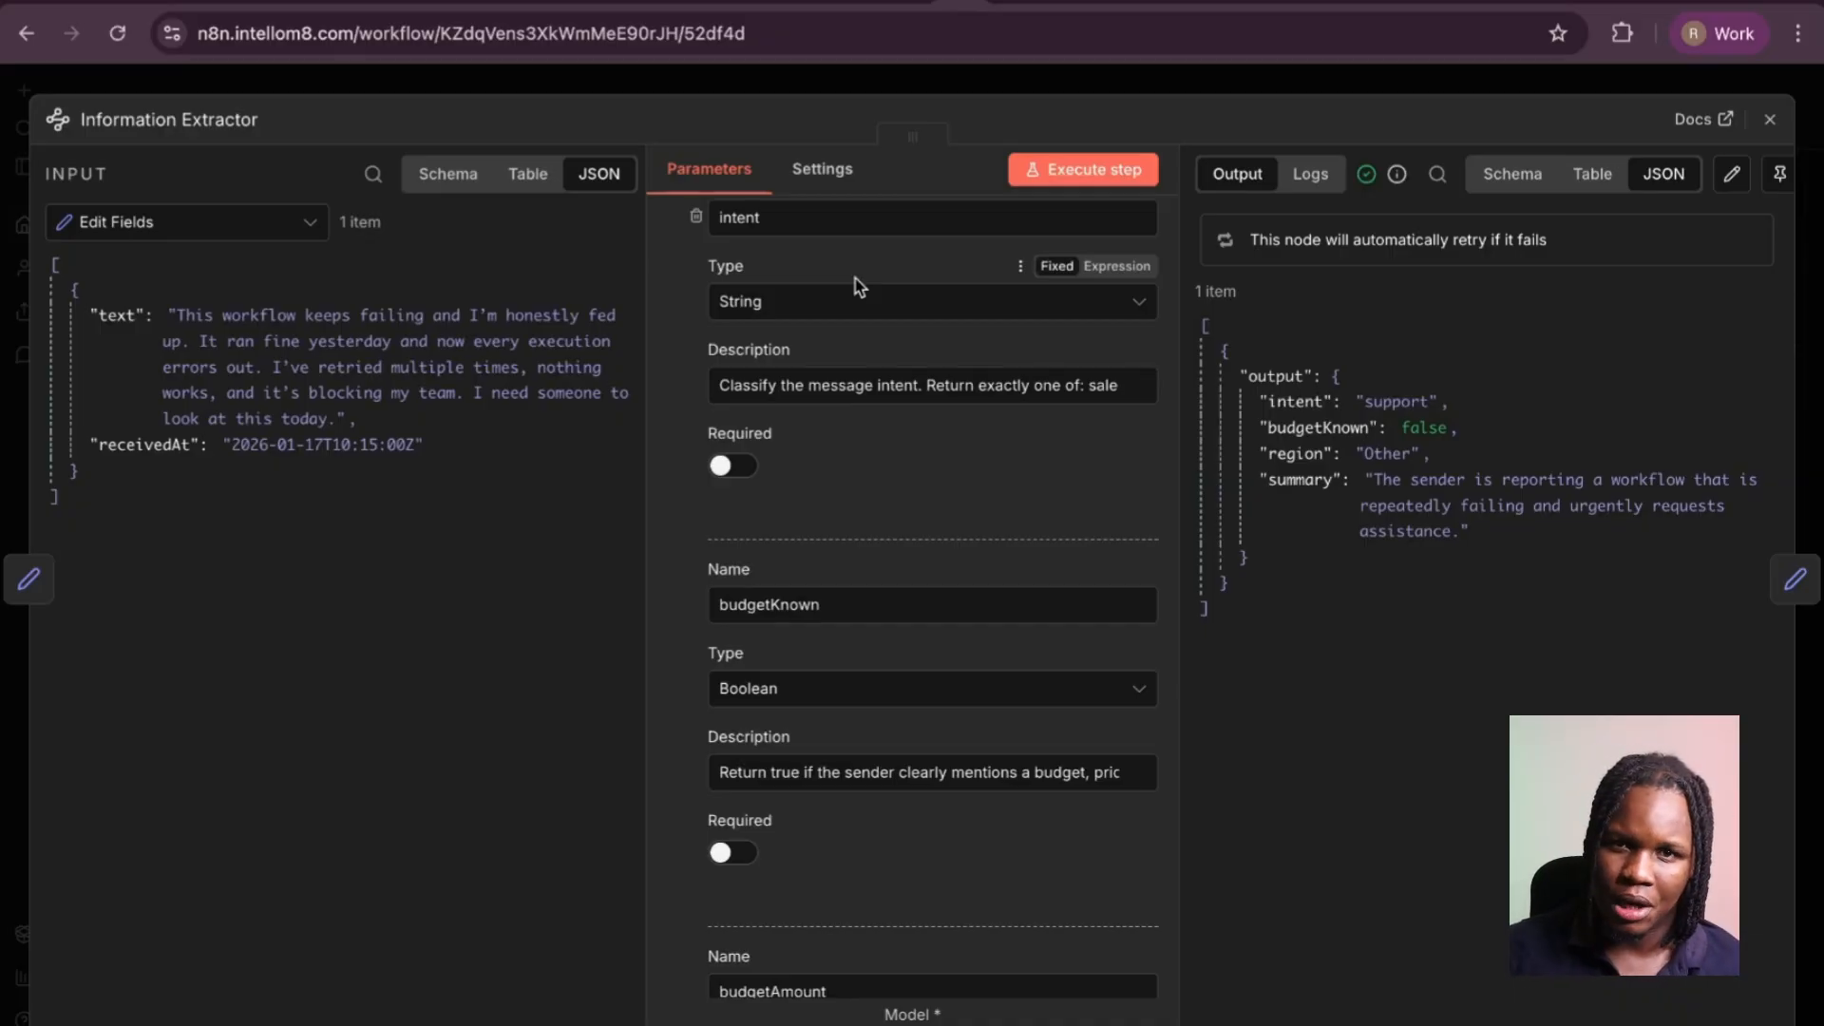
scroll(704, 529, down, 2)
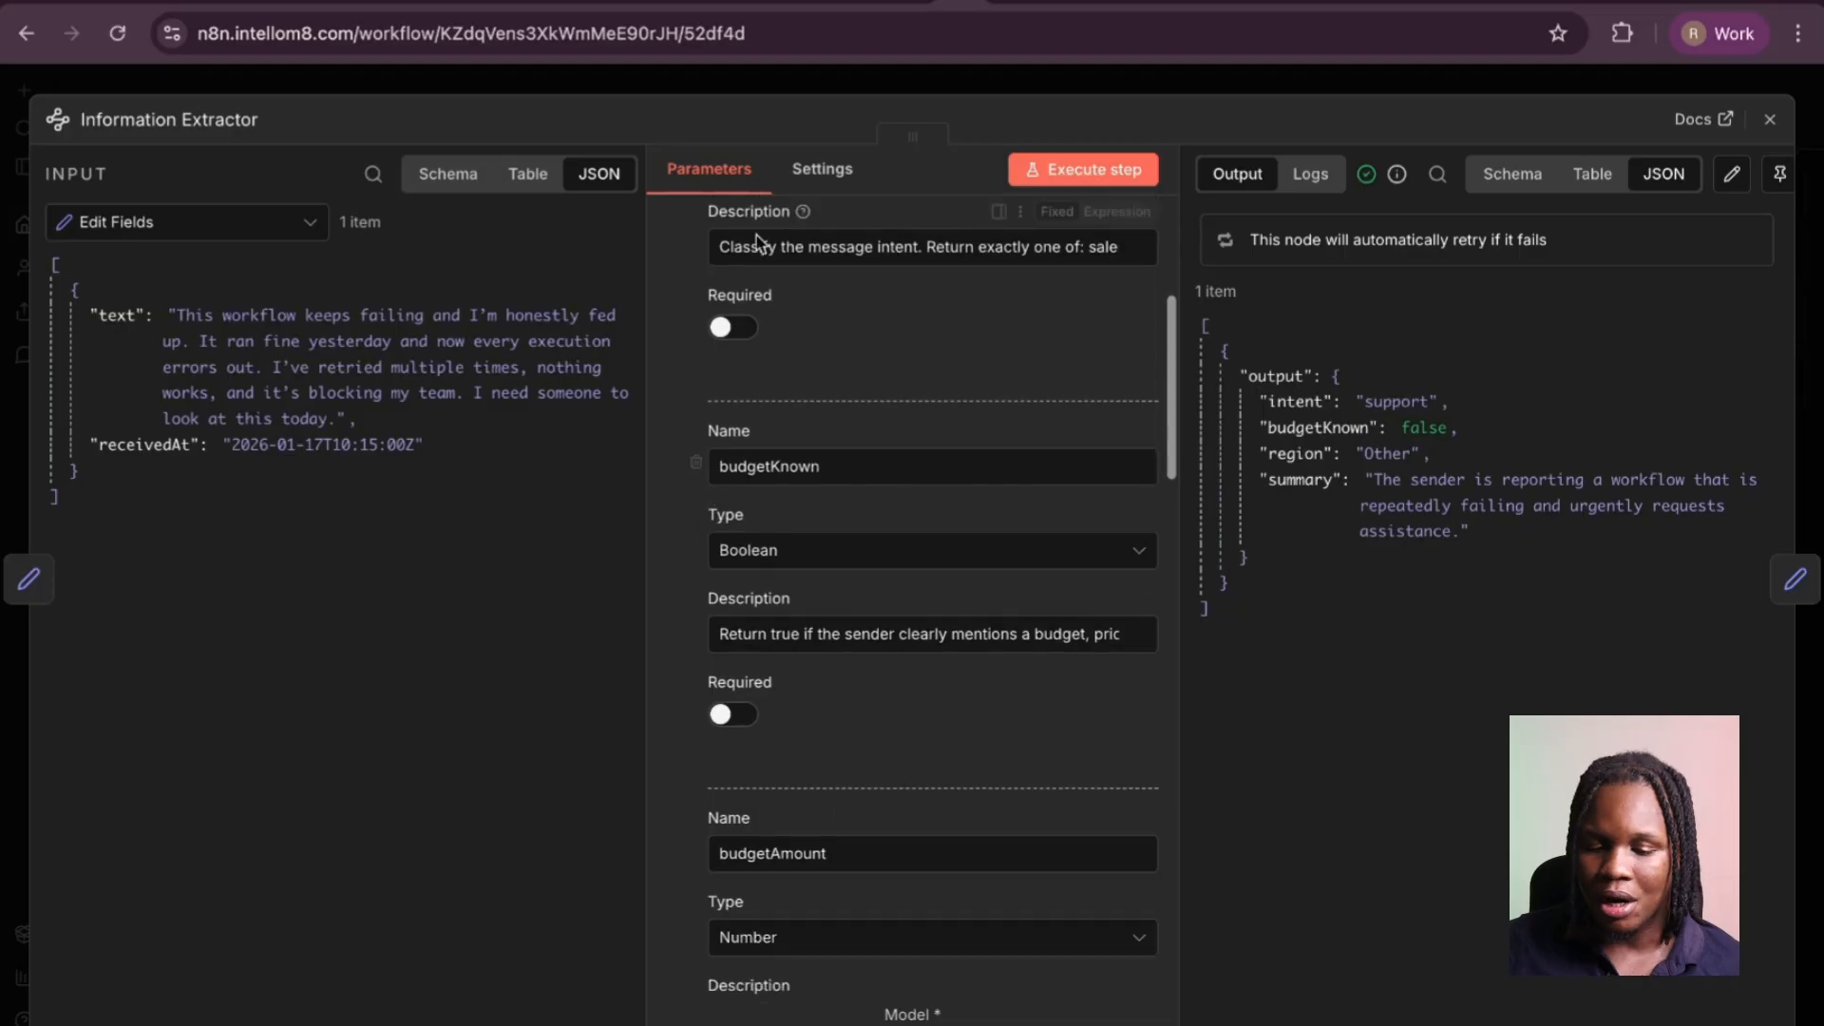
scroll(757, 243, down, 12)
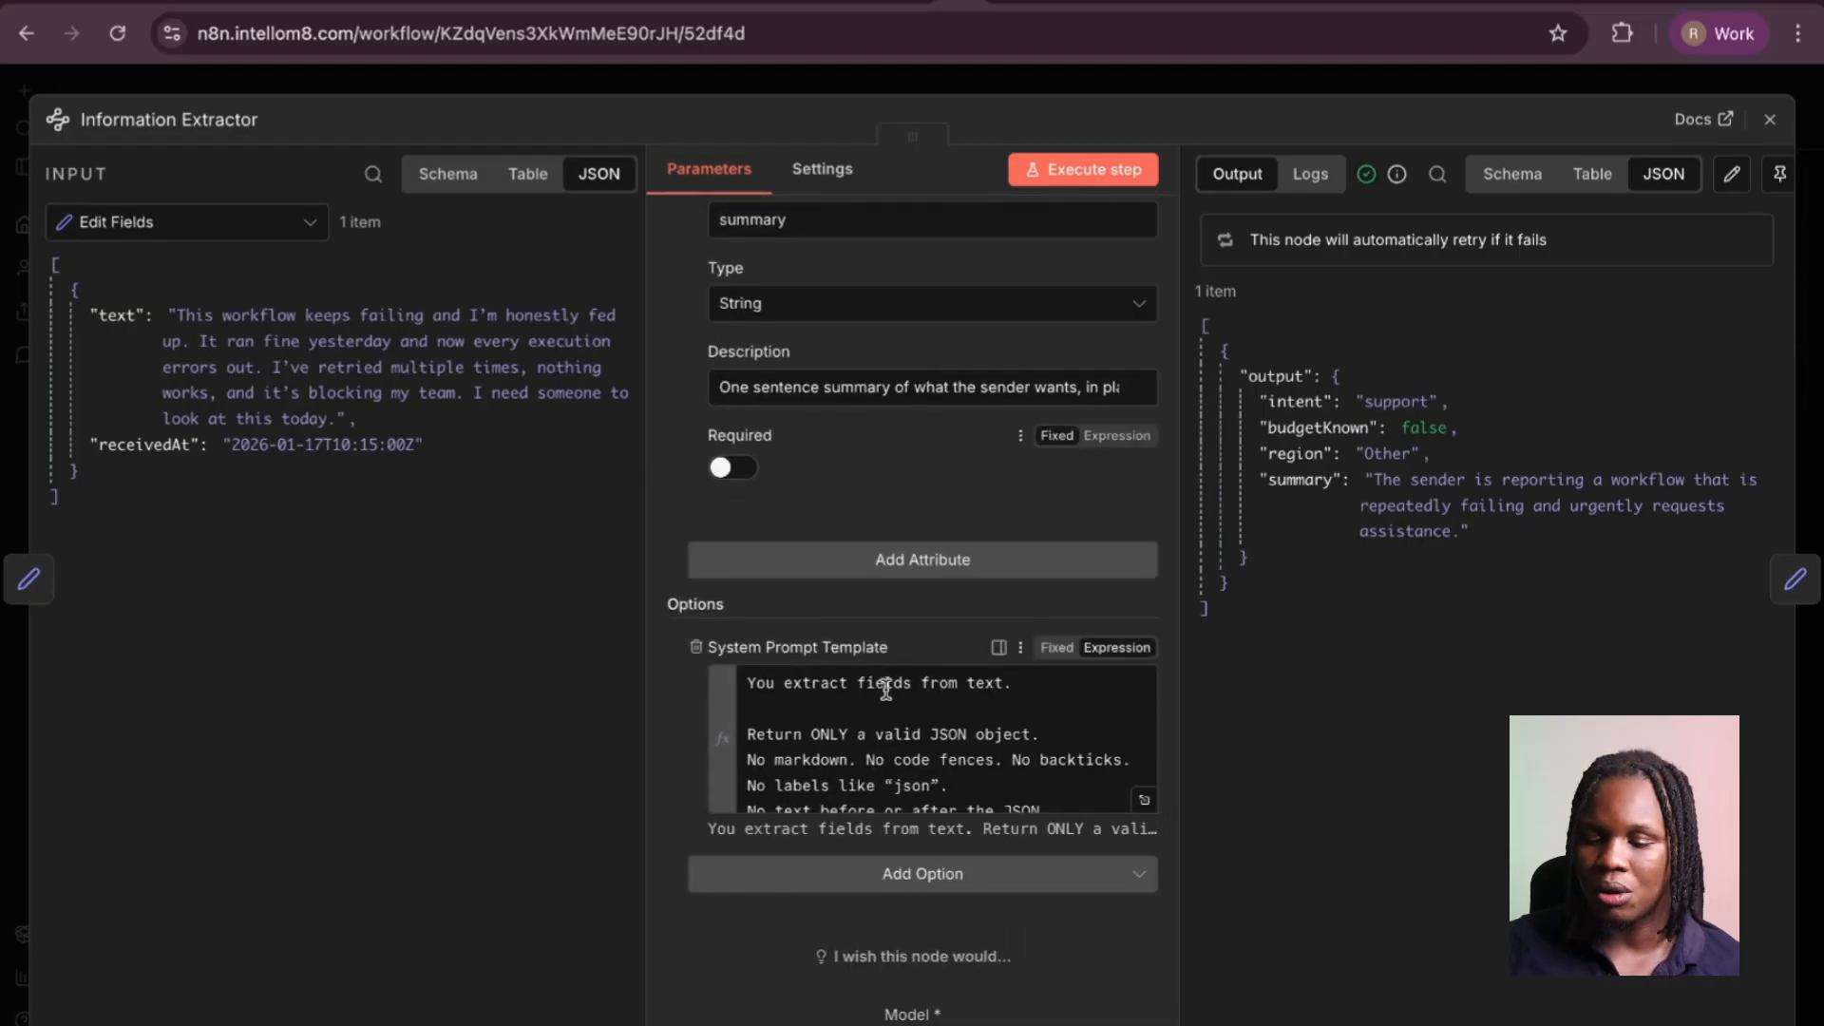
click(1233, 87)
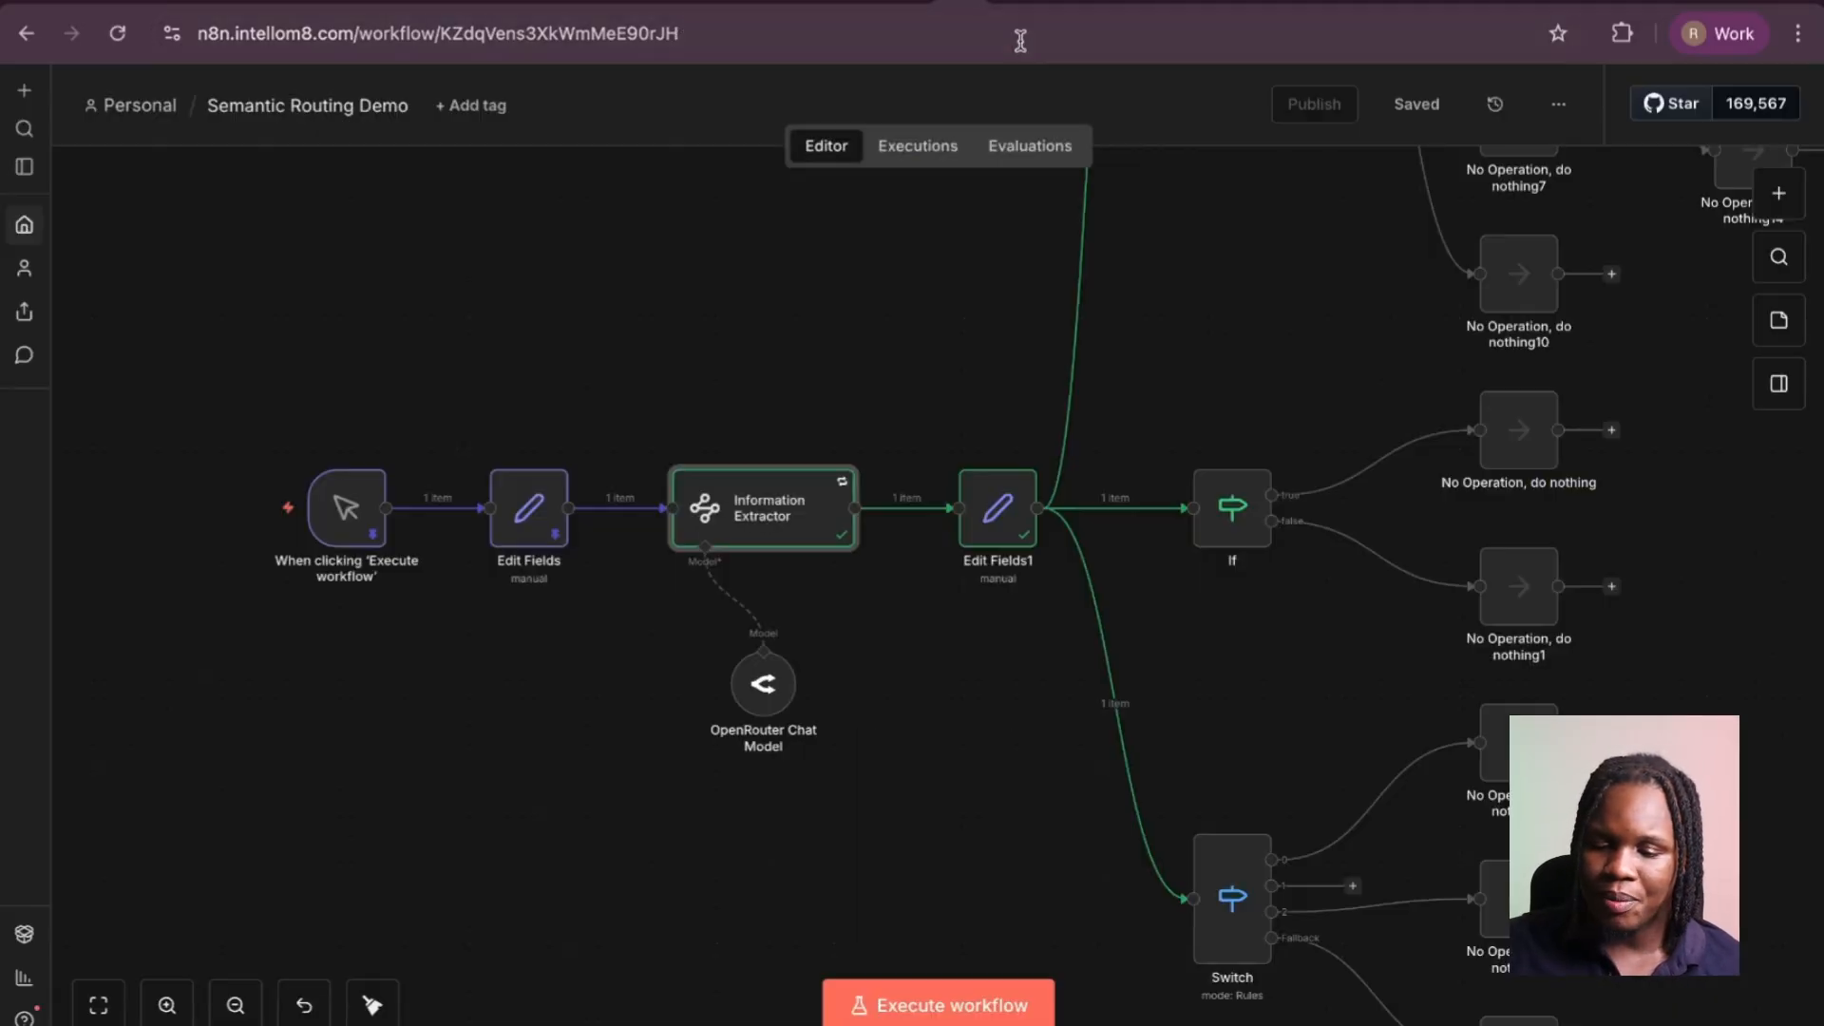
Switch to the Excalidraw board and examine the deterministic routing diagram with its IF budget and Switch region branches.
click(1001, 3)
scroll(978, 664, down, 2)
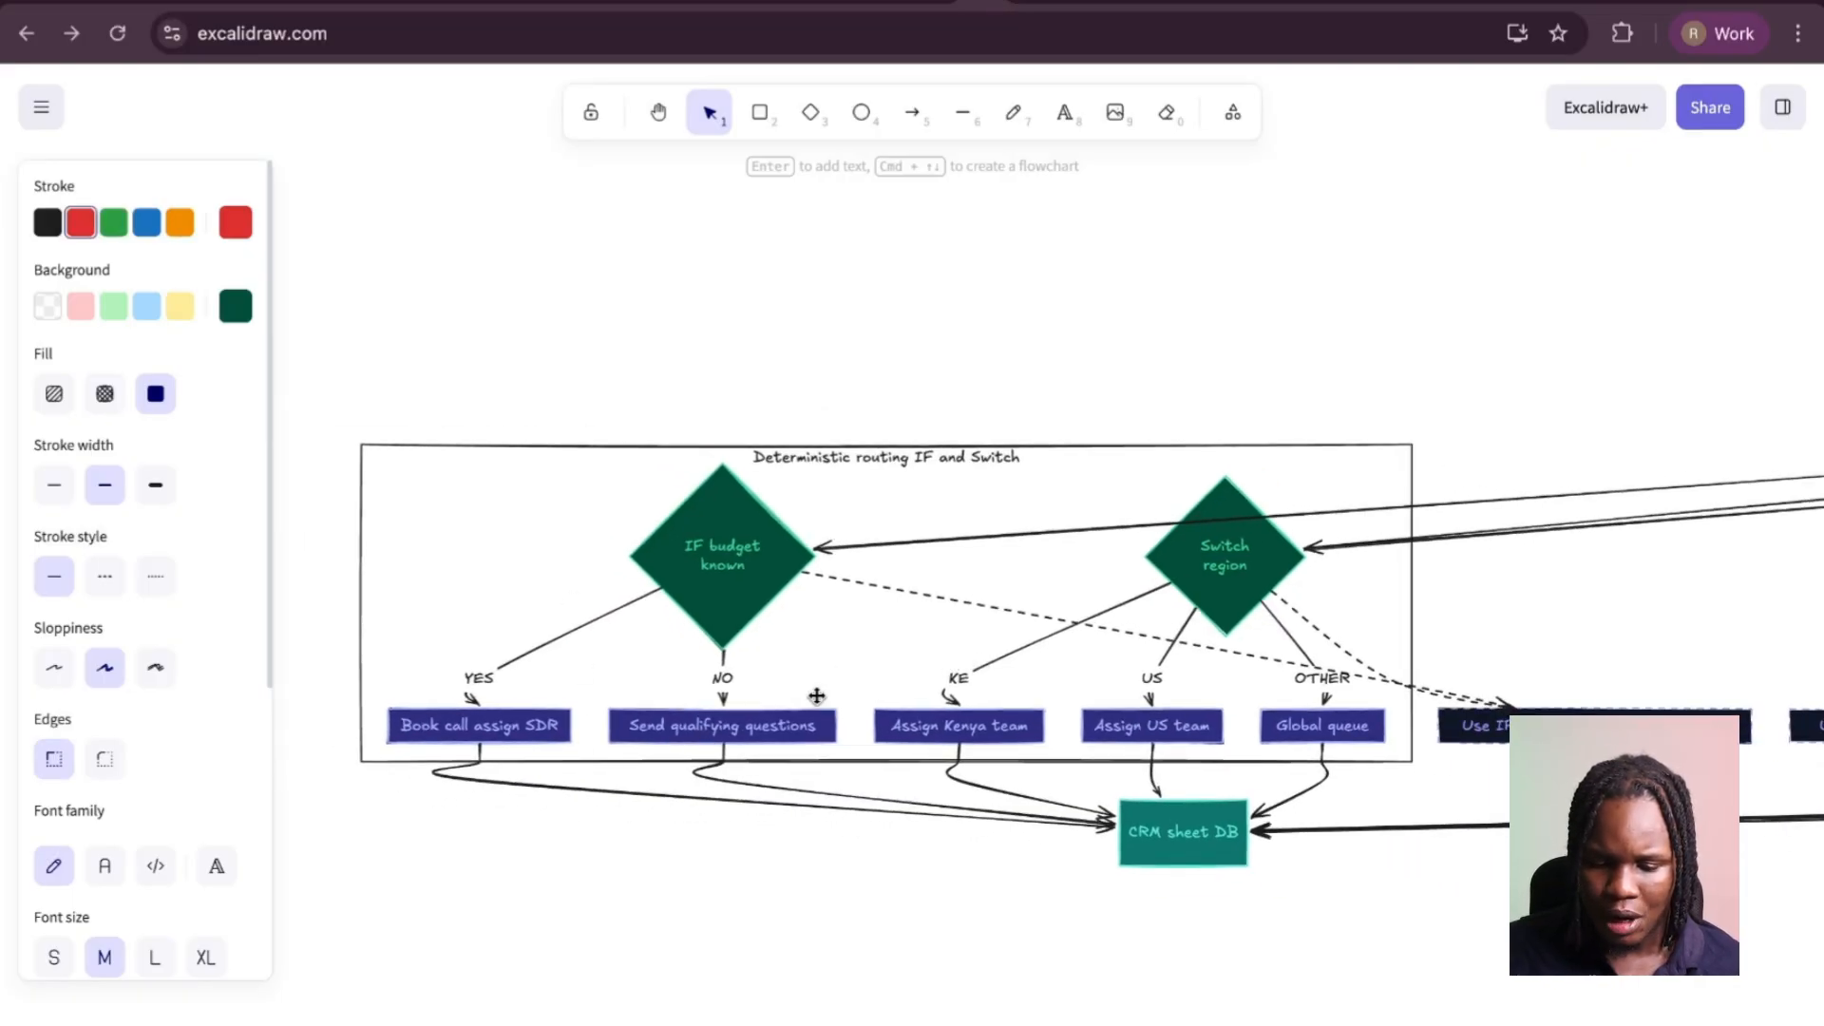
scroll(859, 670, right, 2)
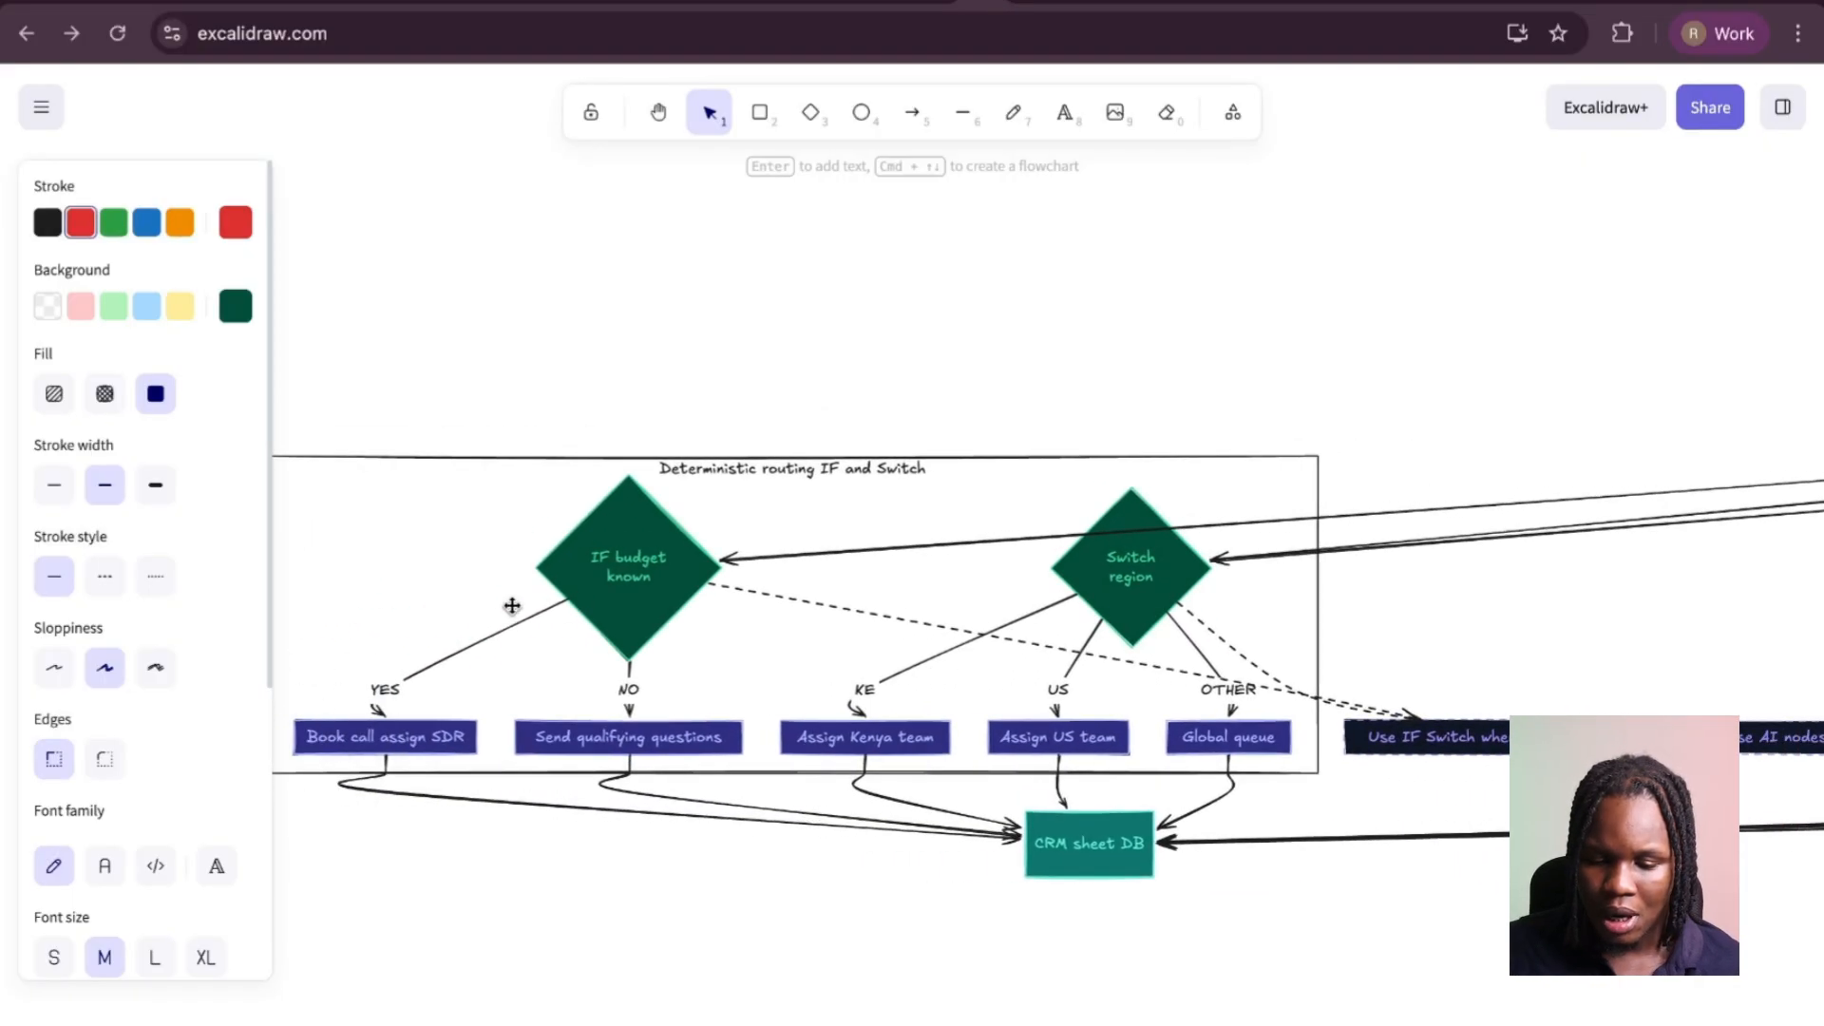
Examine the semantic routing diagram from Incoming text through the Text classifier paths to the Sentiment analysis branches.
scroll(741, 656, down, 10)
scroll(742, 657, right, 10)
scroll(741, 660, down, 4)
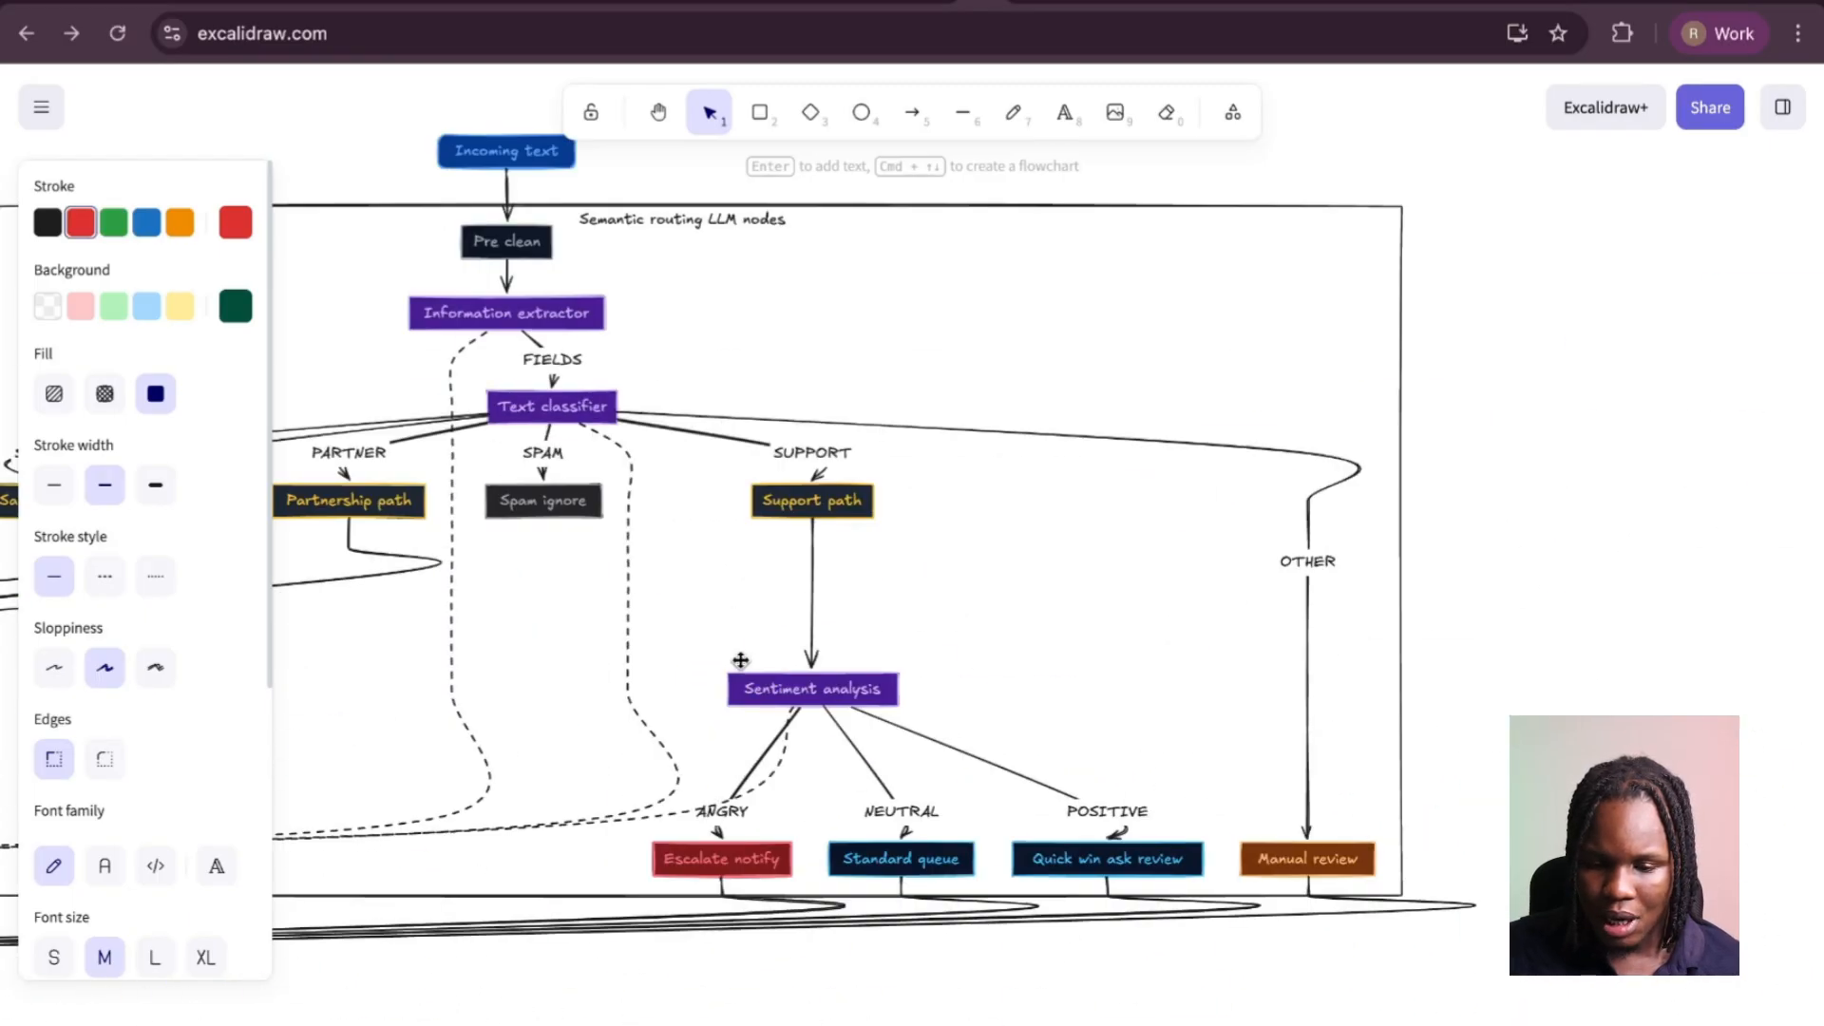
scroll(741, 658, left, 2)
scroll(741, 657, up, 1)
scroll(633, 430, left, 3)
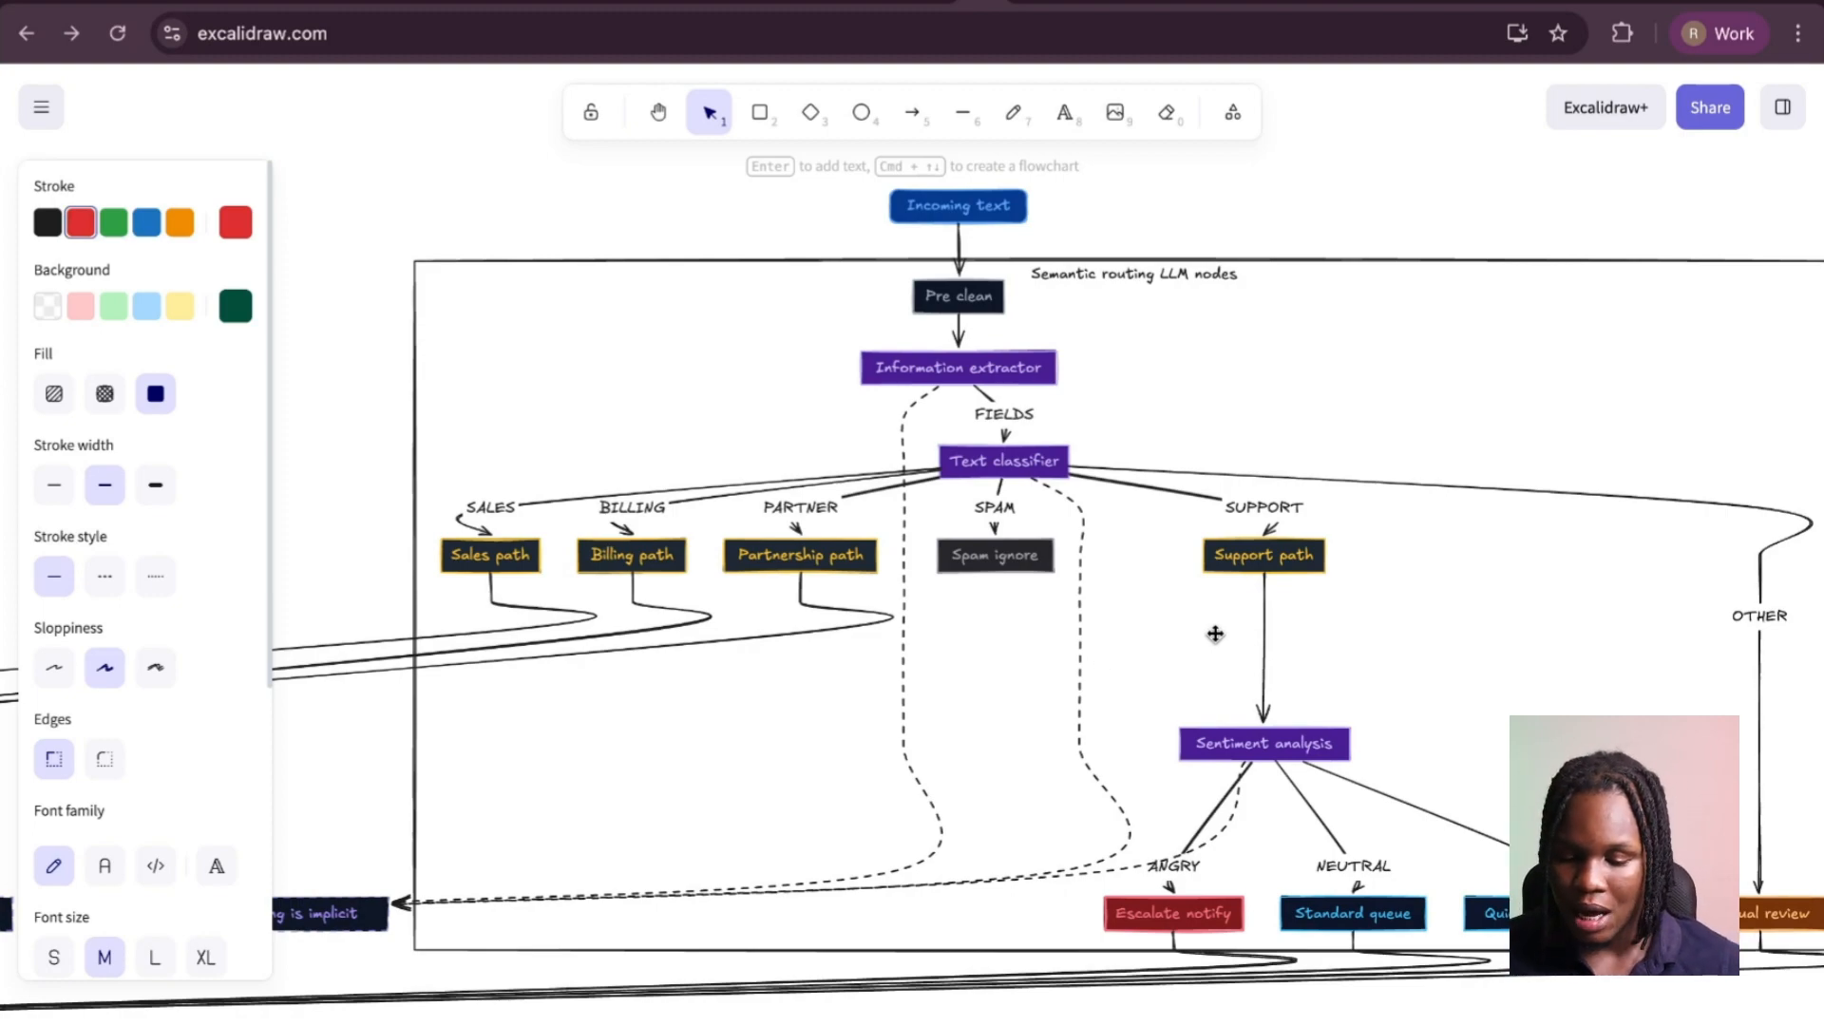
scroll(1315, 680, down, 3)
scroll(1315, 680, right, 4)
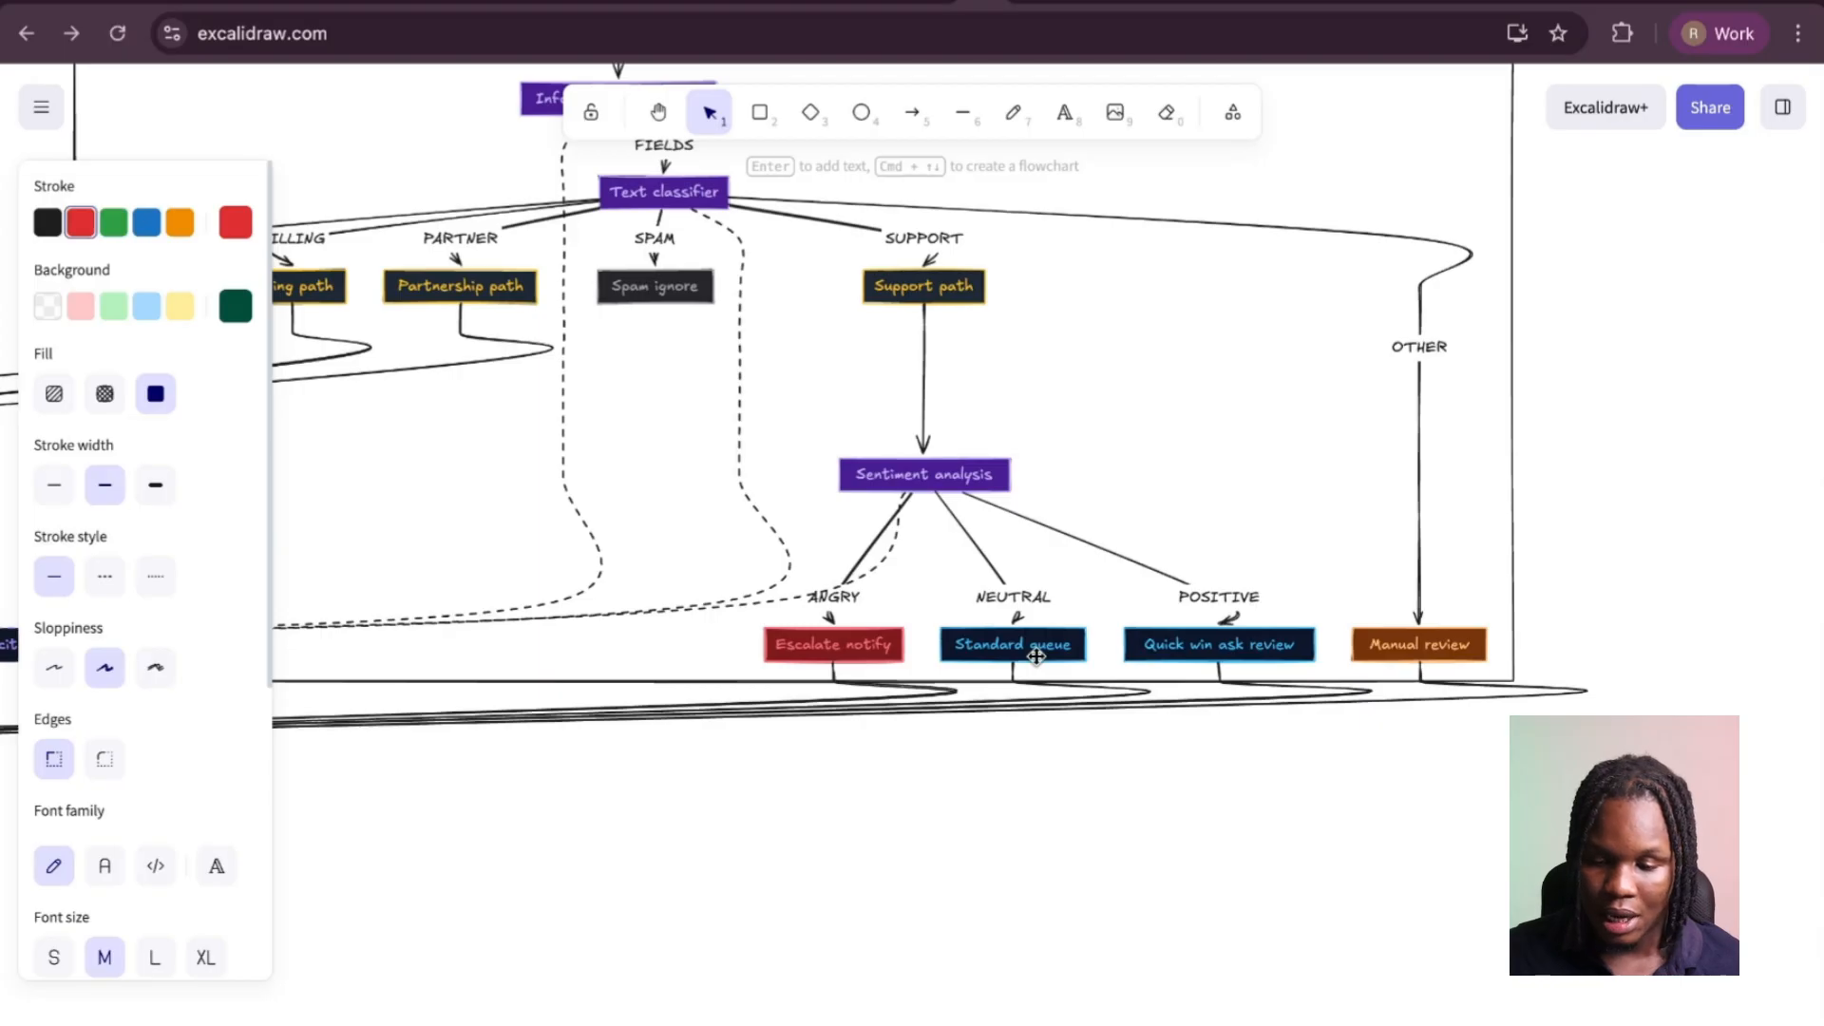
Go back to the deterministic routing diagram and examine its IF and Switch outcomes up close.
scroll(1020, 654, down, 10)
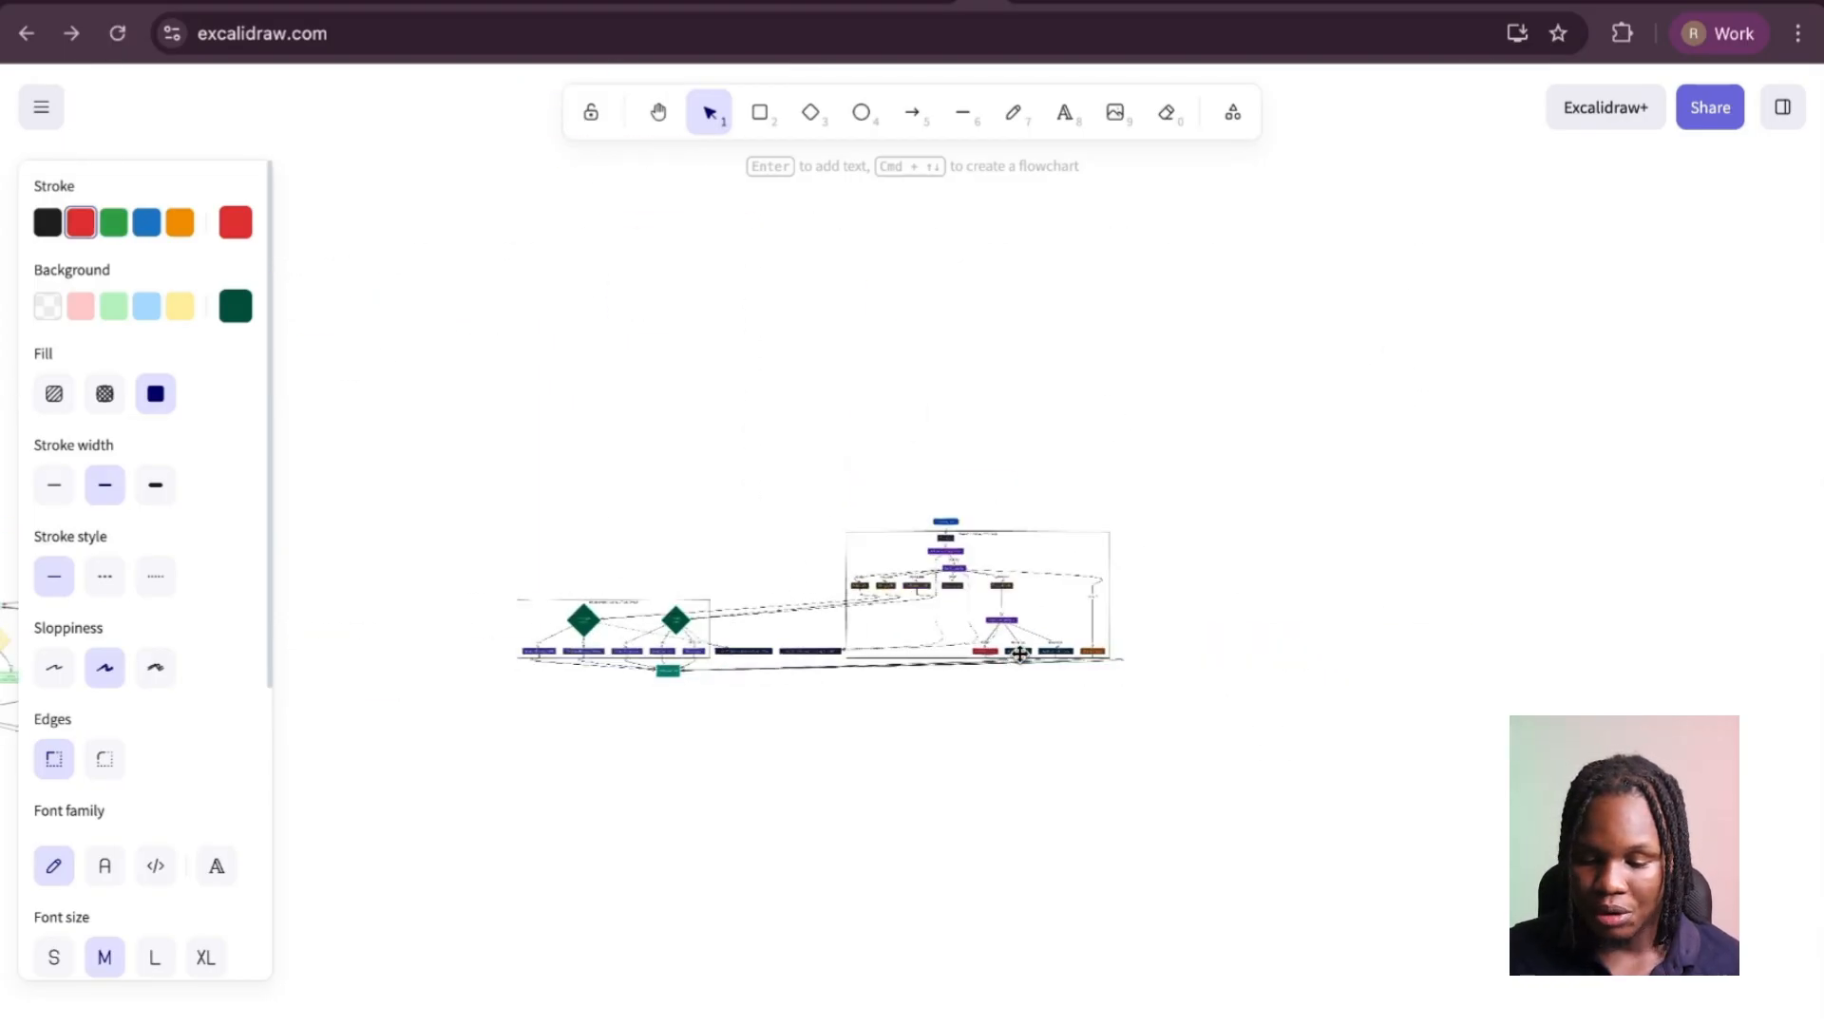
scroll(1020, 654, up, 2)
scroll(722, 699, up, 8)
scroll(722, 708, up, 3)
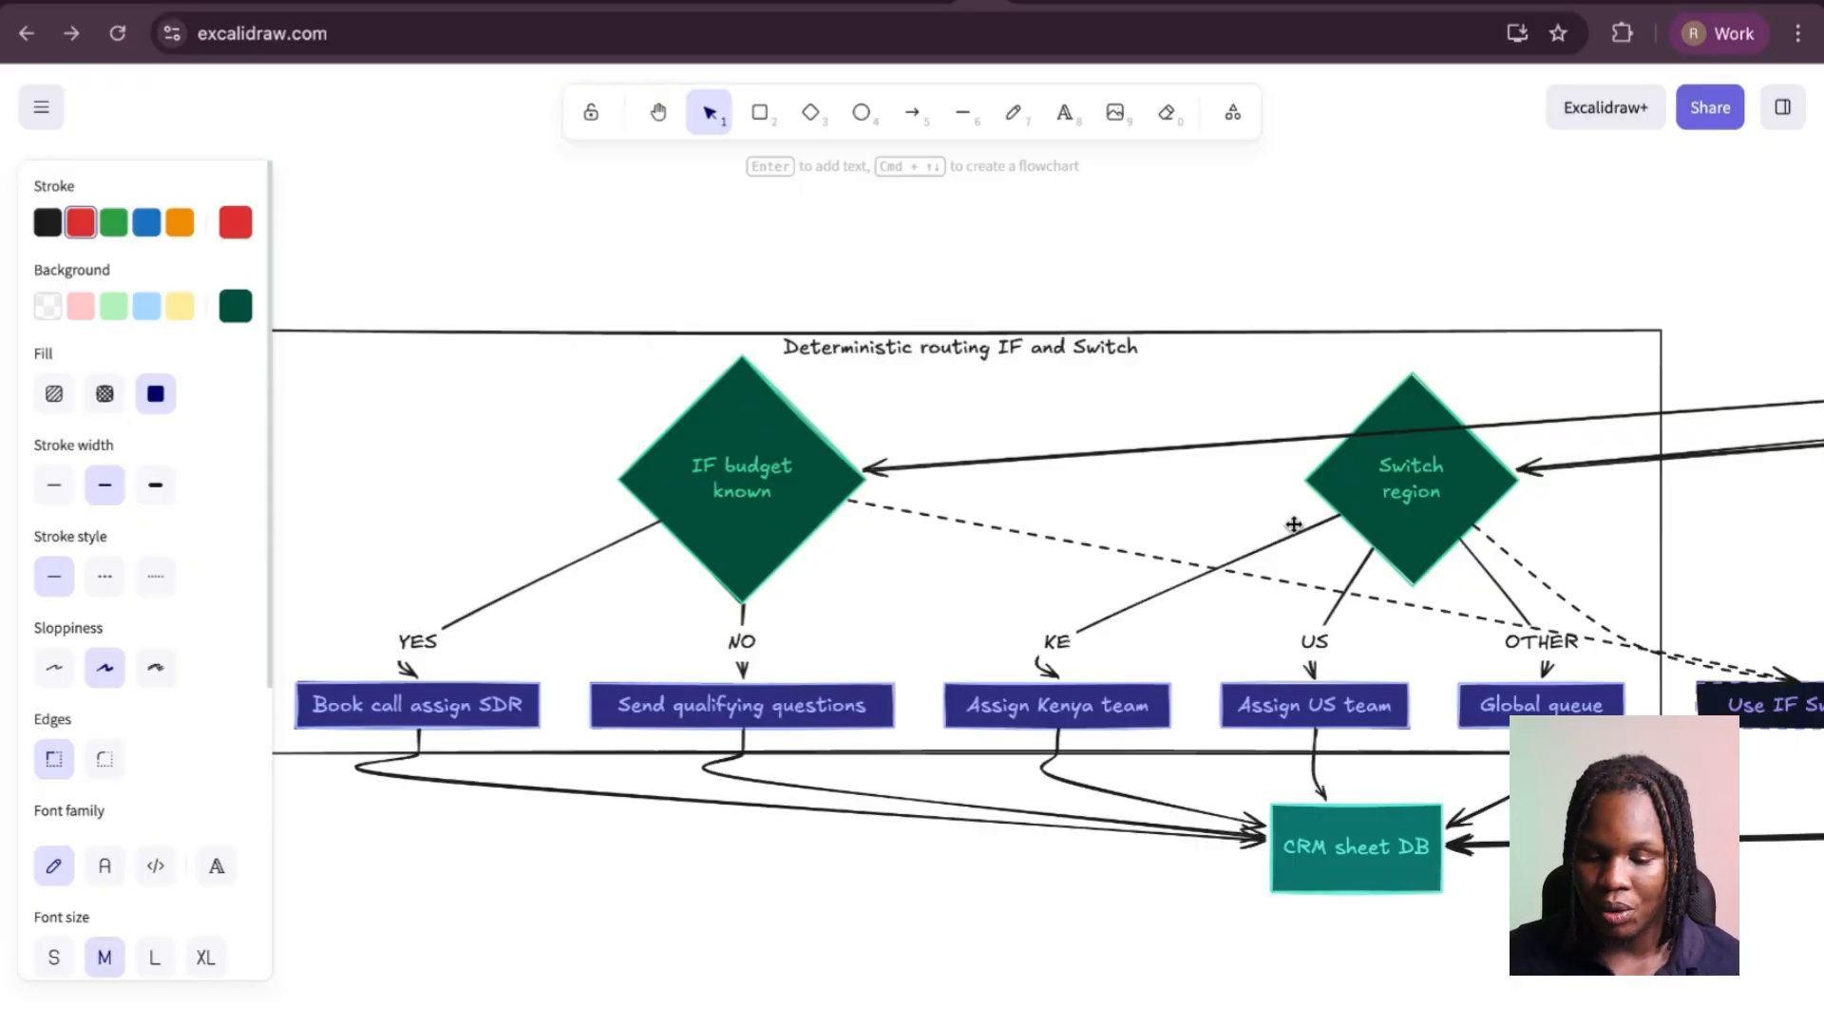
Find the Semantic helper nodes diagram and examine its Text classifier section up close.
scroll(1488, 534, down, 5)
scroll(1488, 534, right, 20)
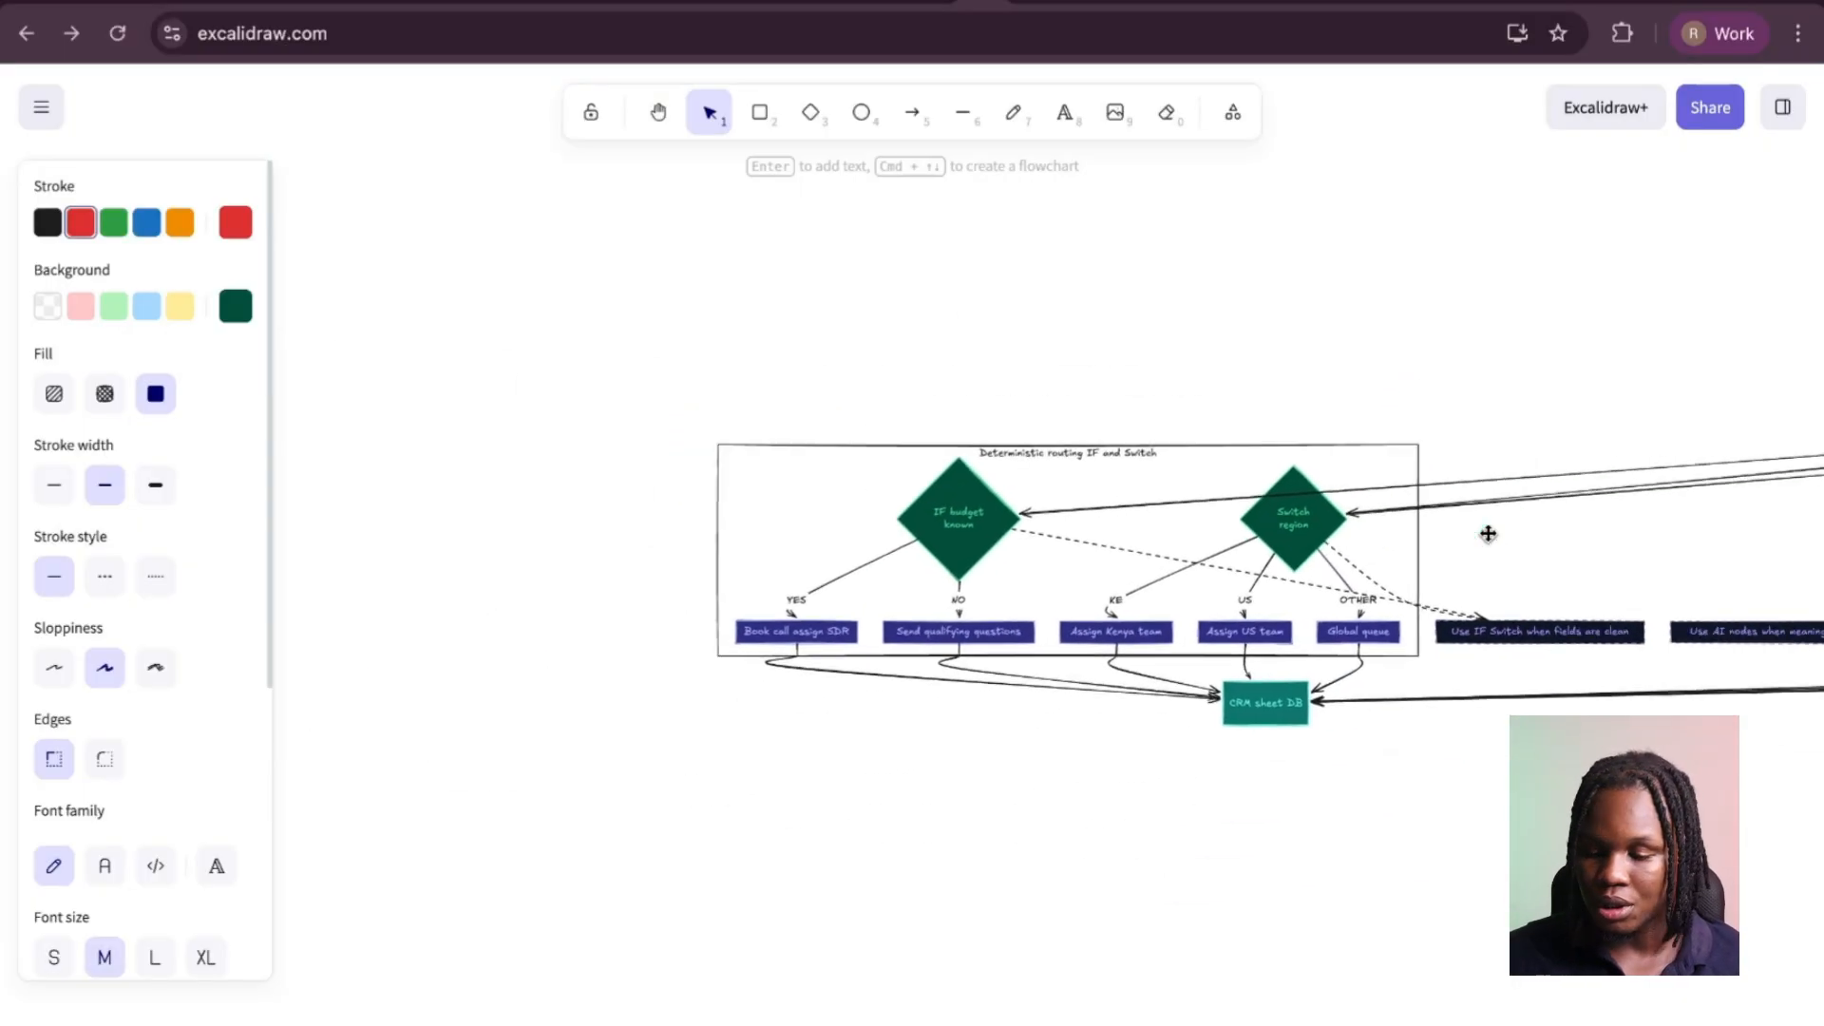
scroll(1488, 534, right, 15)
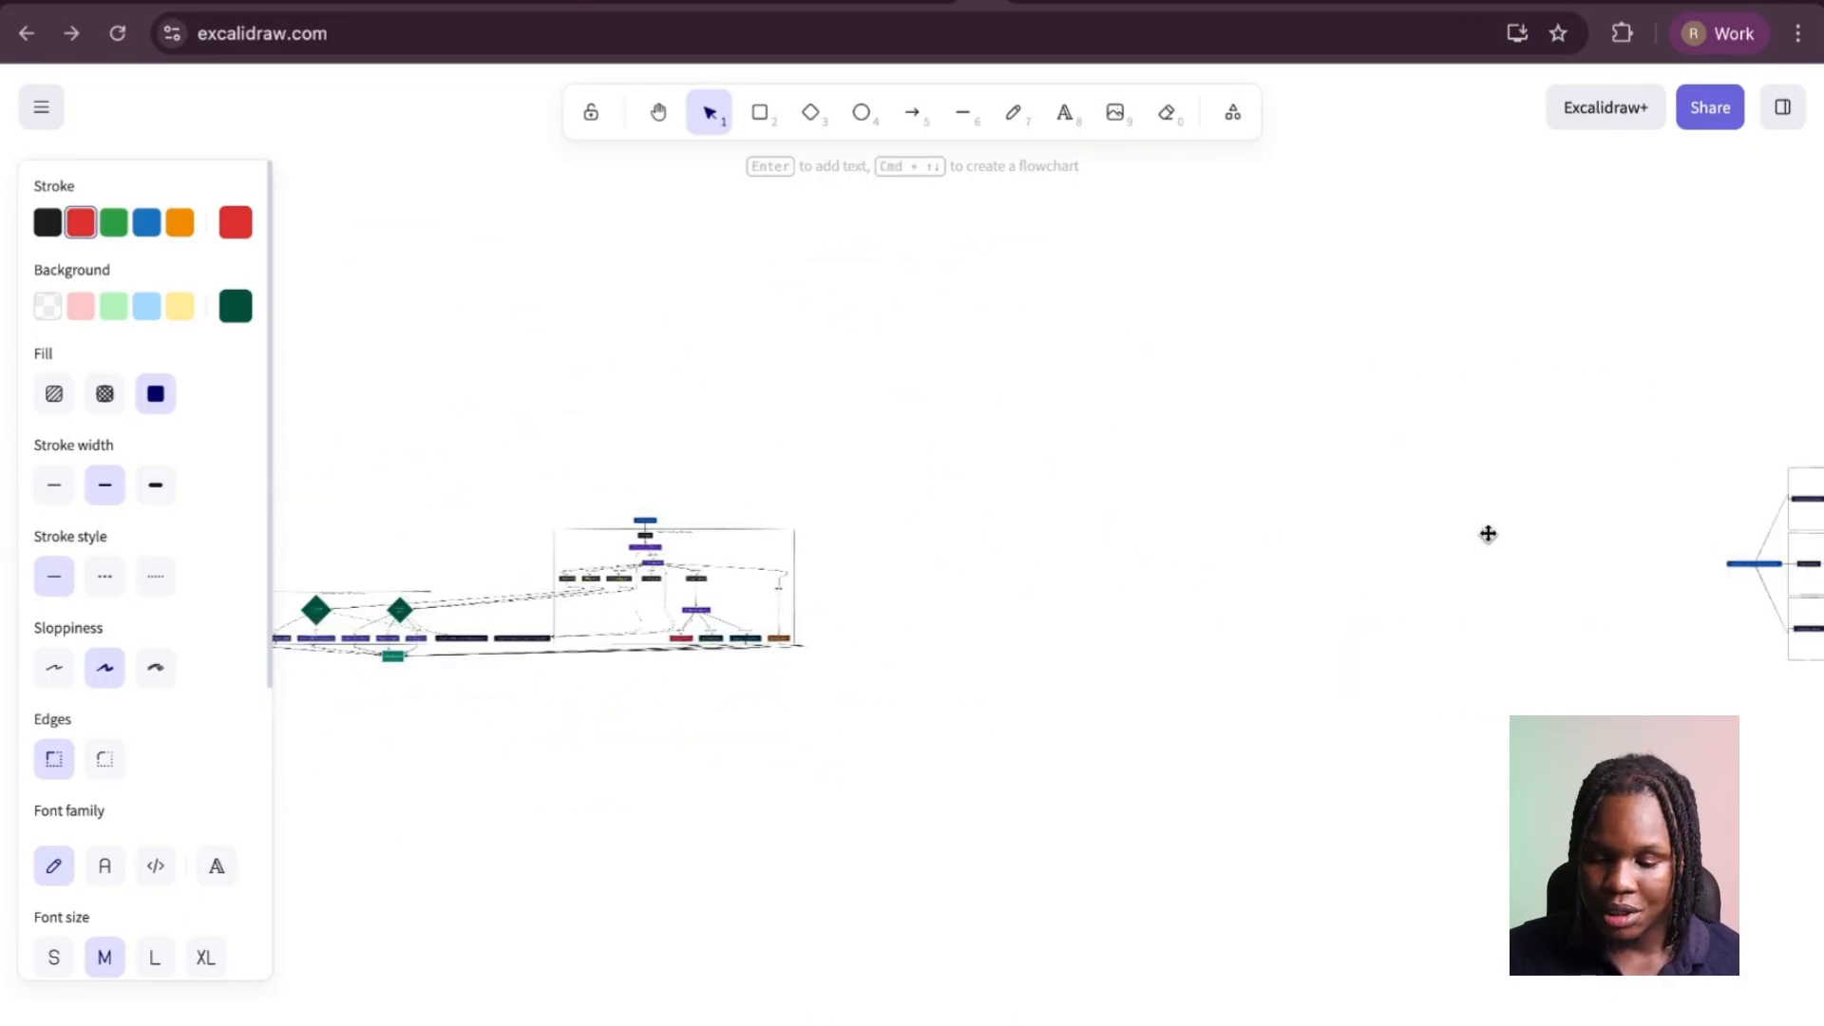
scroll(1368, 529, right, 5)
scroll(1242, 562, up, 10)
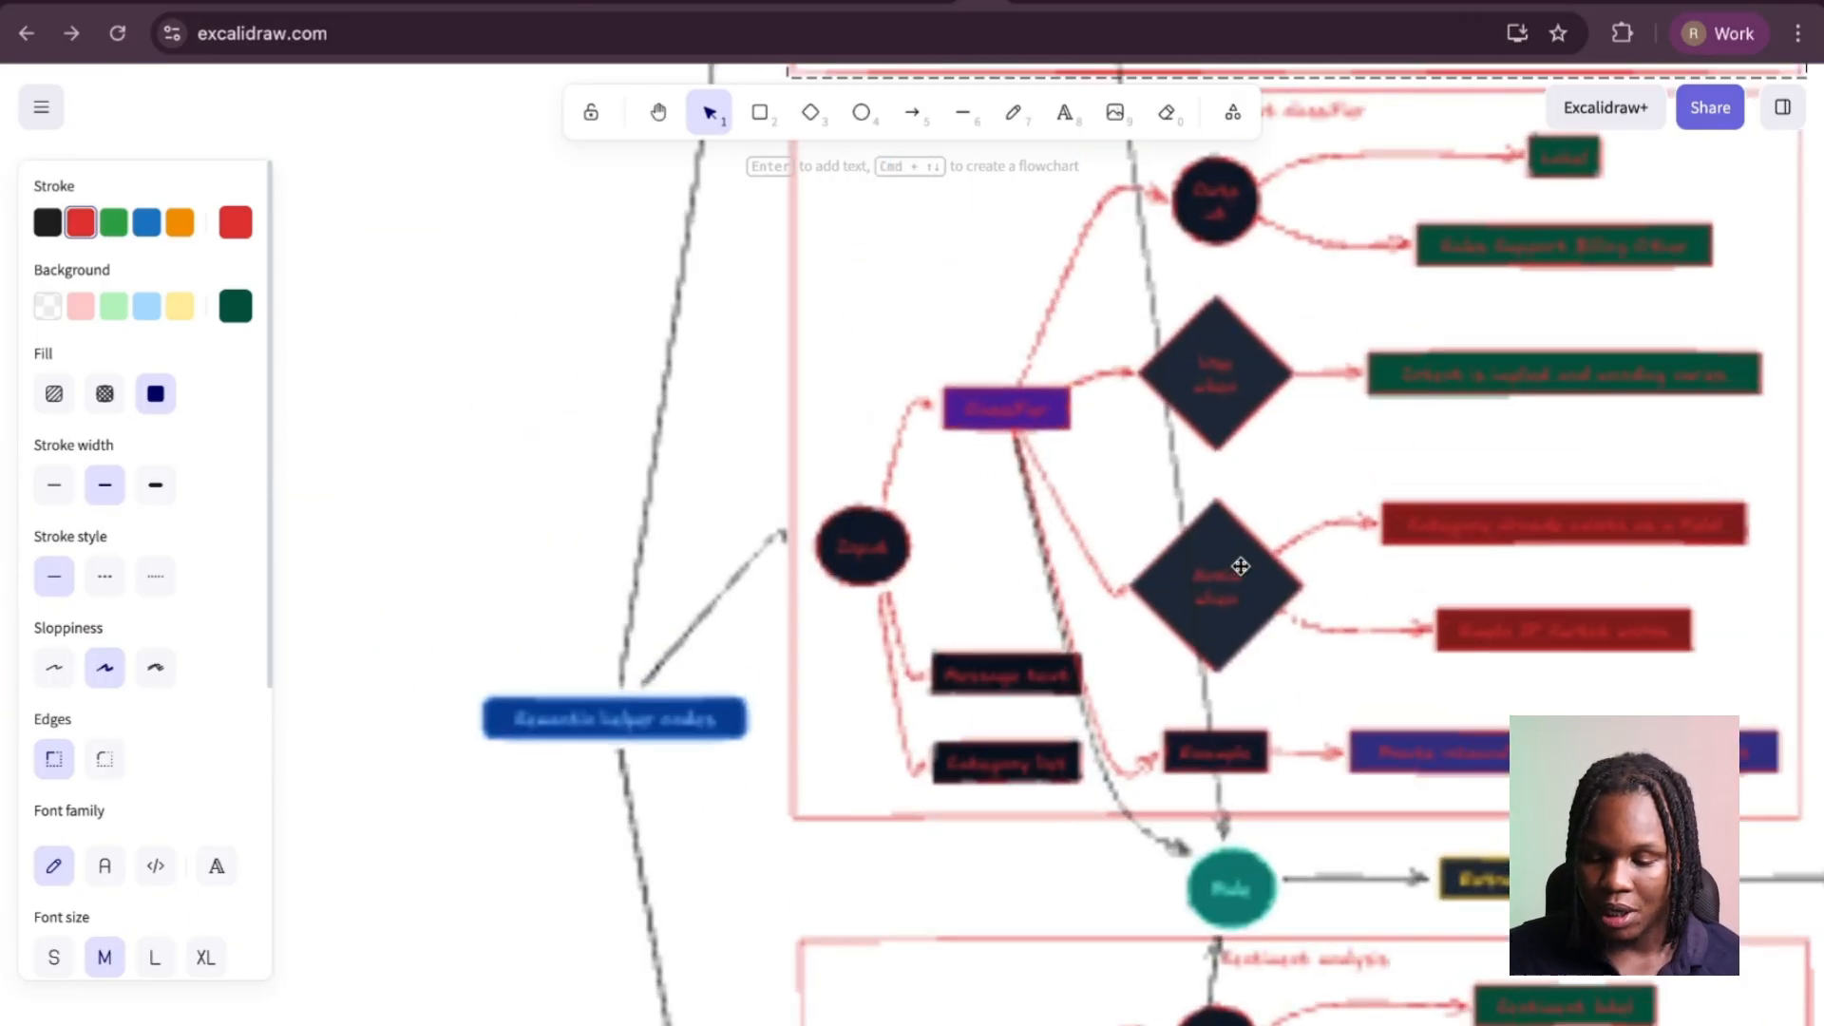
scroll(1242, 567, down, 5)
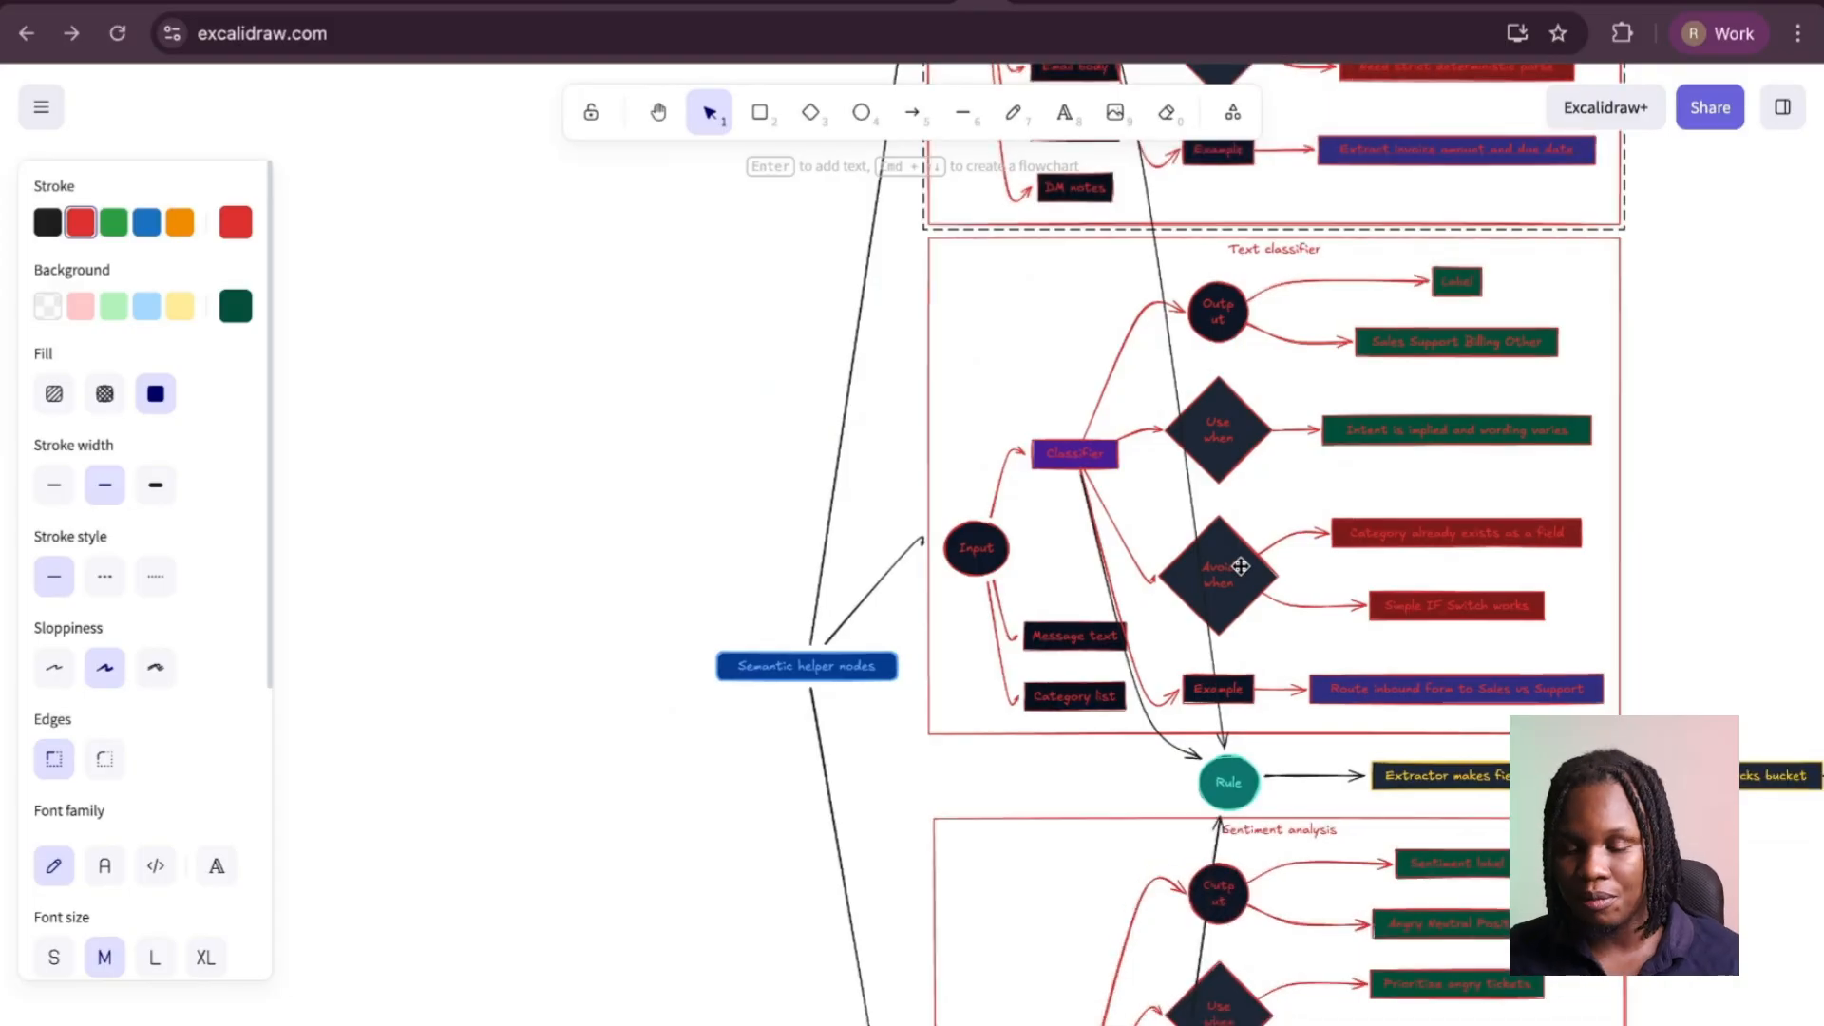
scroll(1139, 587, up, 3)
scroll(1139, 582, up, 3)
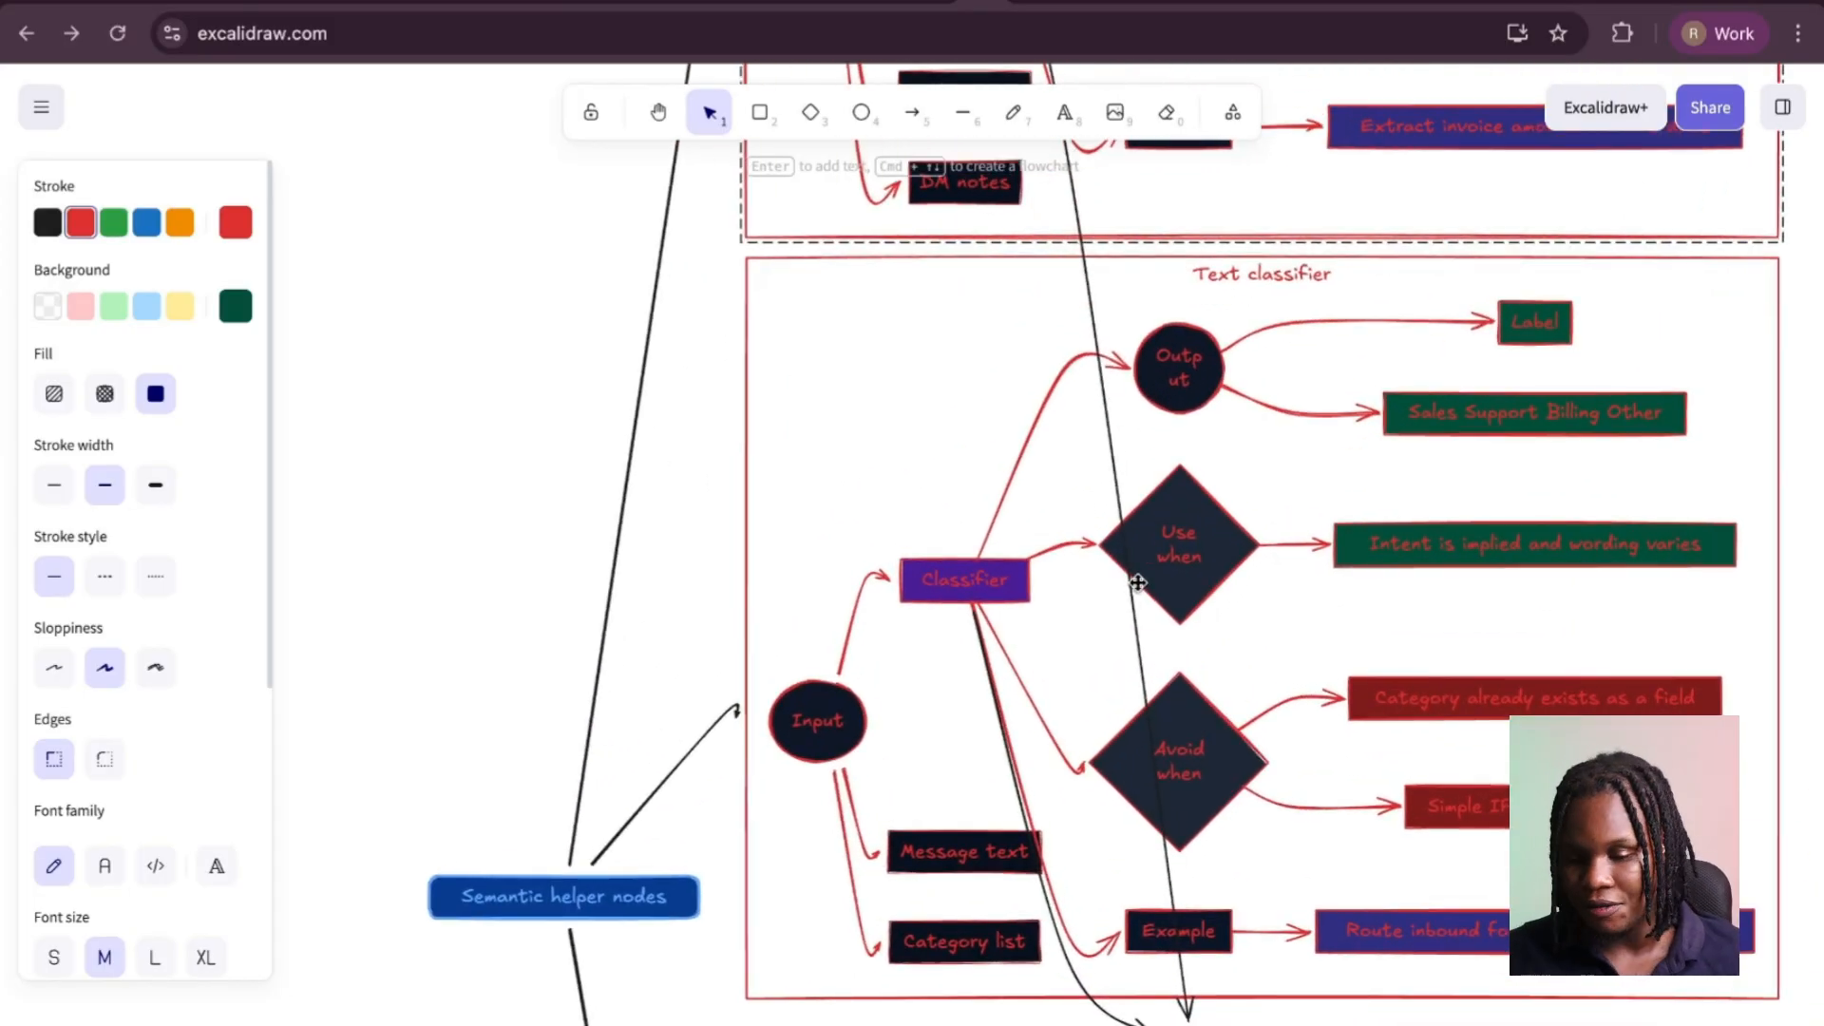
Widen the Output circle in the Text classifier section so its label fits on one line.
double_click(1200, 387)
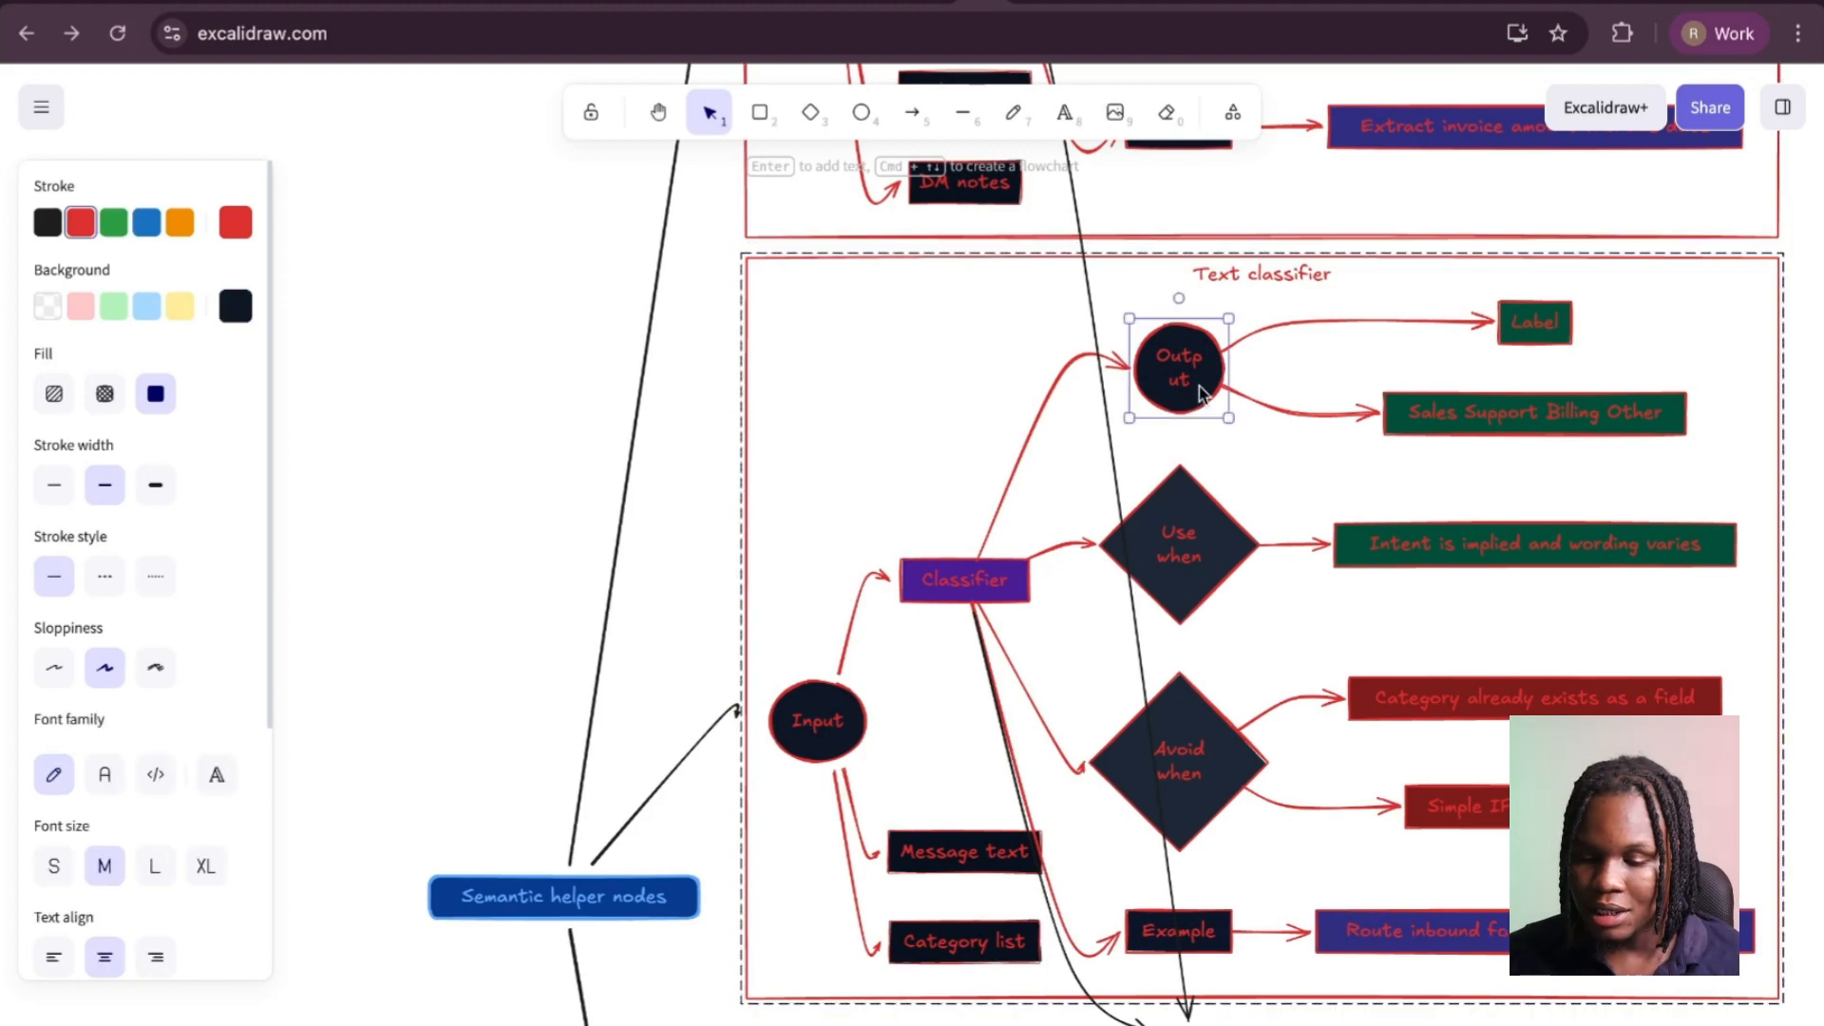
drag(1232, 364, 1280, 371)
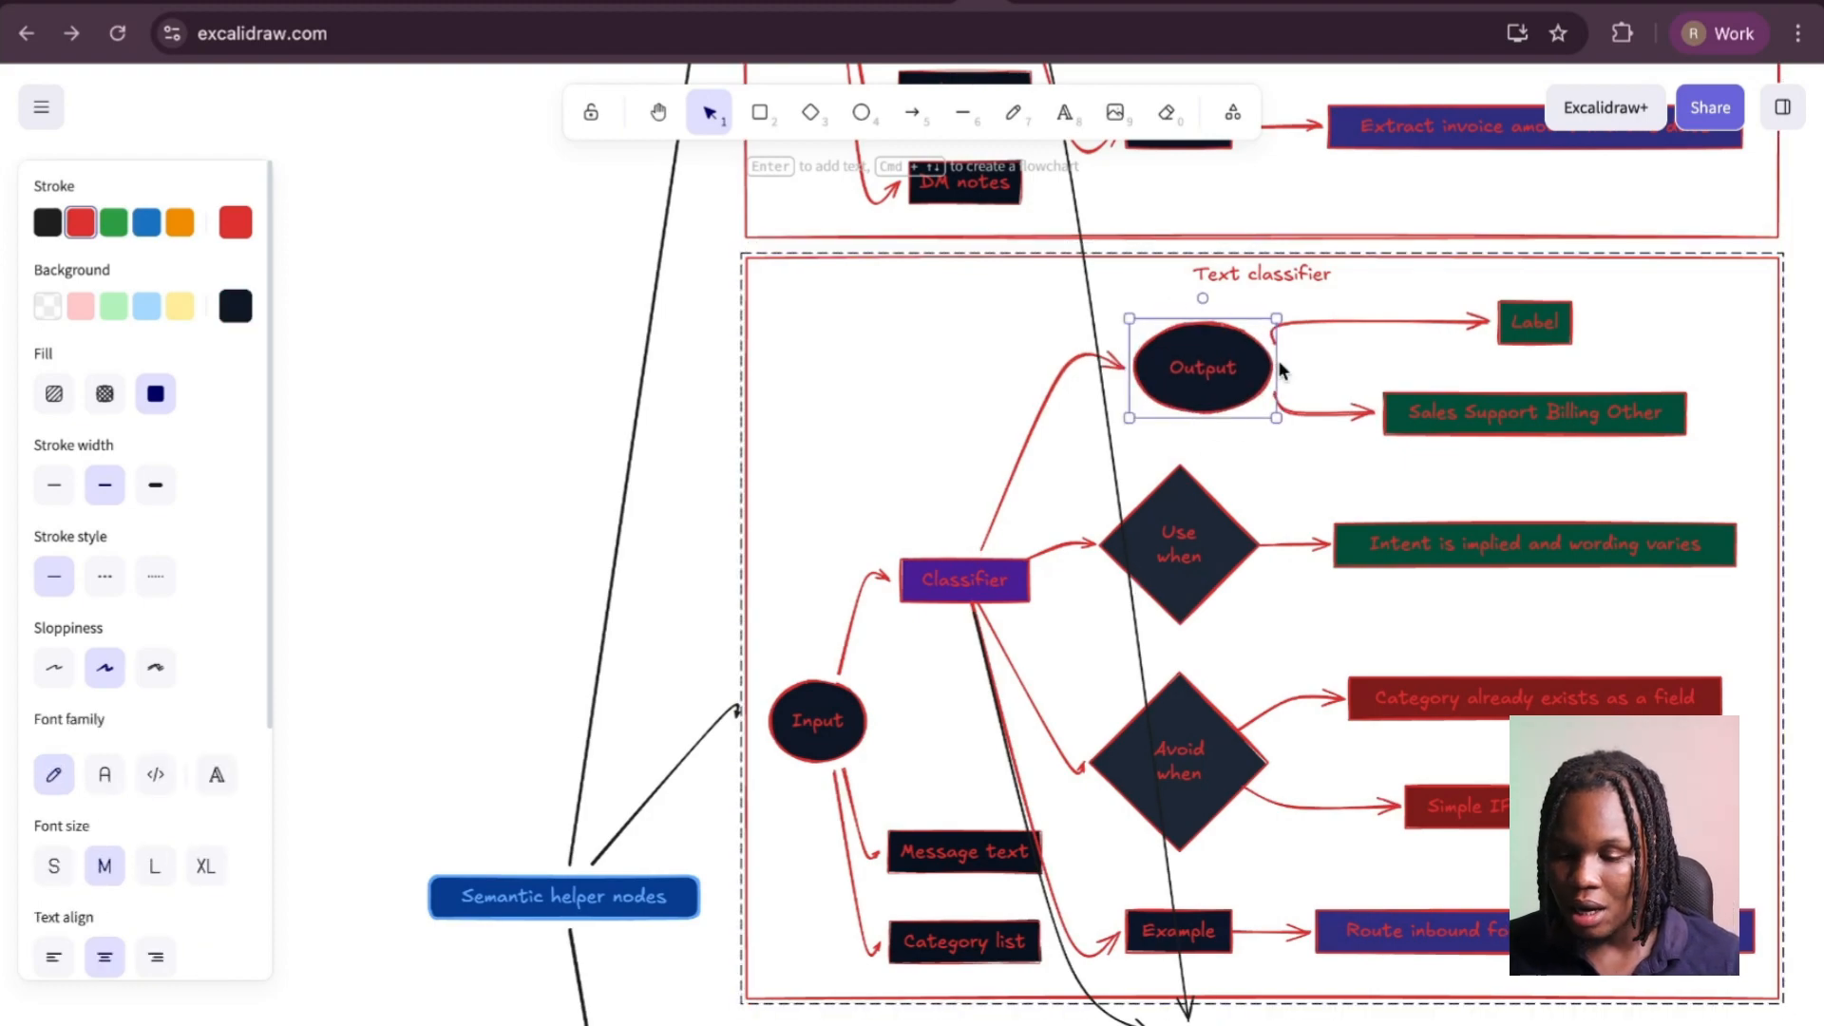
click(1390, 348)
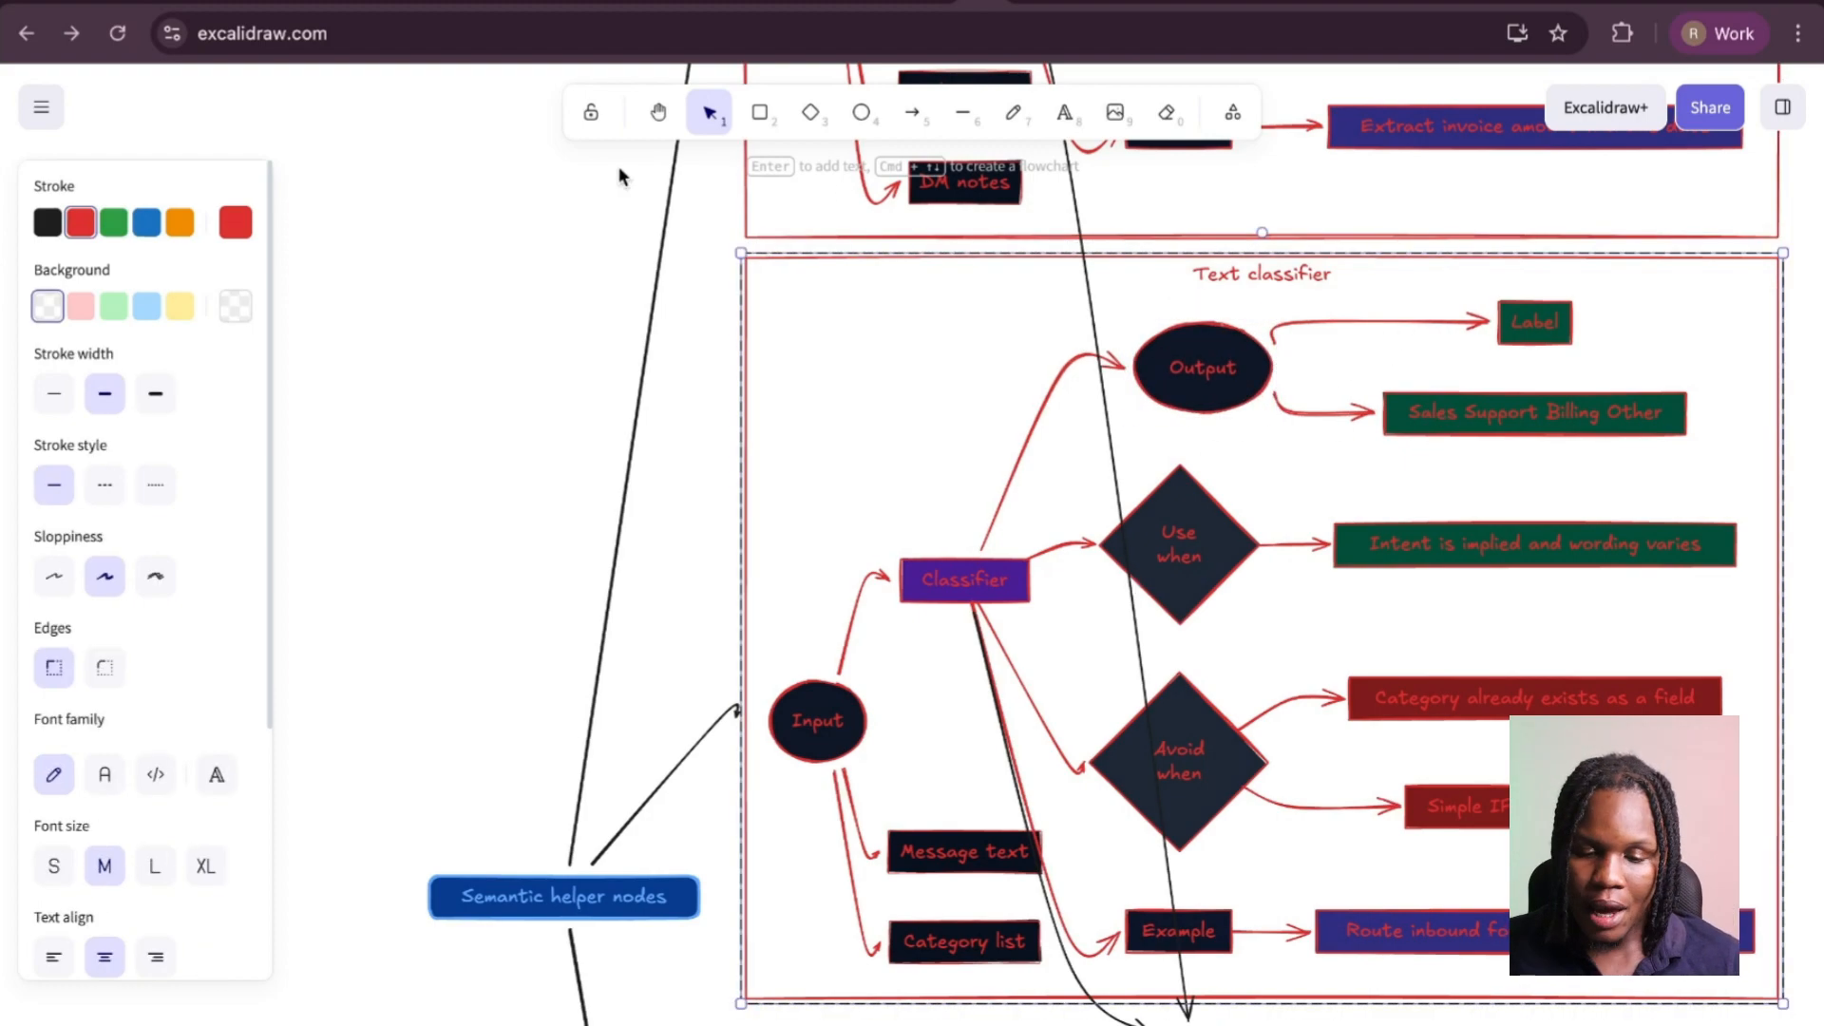
Switch to the n8n workflow and examine the Information Extractor node's attributes, system prompt template and JSON output.
click(948, 5)
scroll(1052, 589, up, 10)
scroll(1052, 589, right, 5)
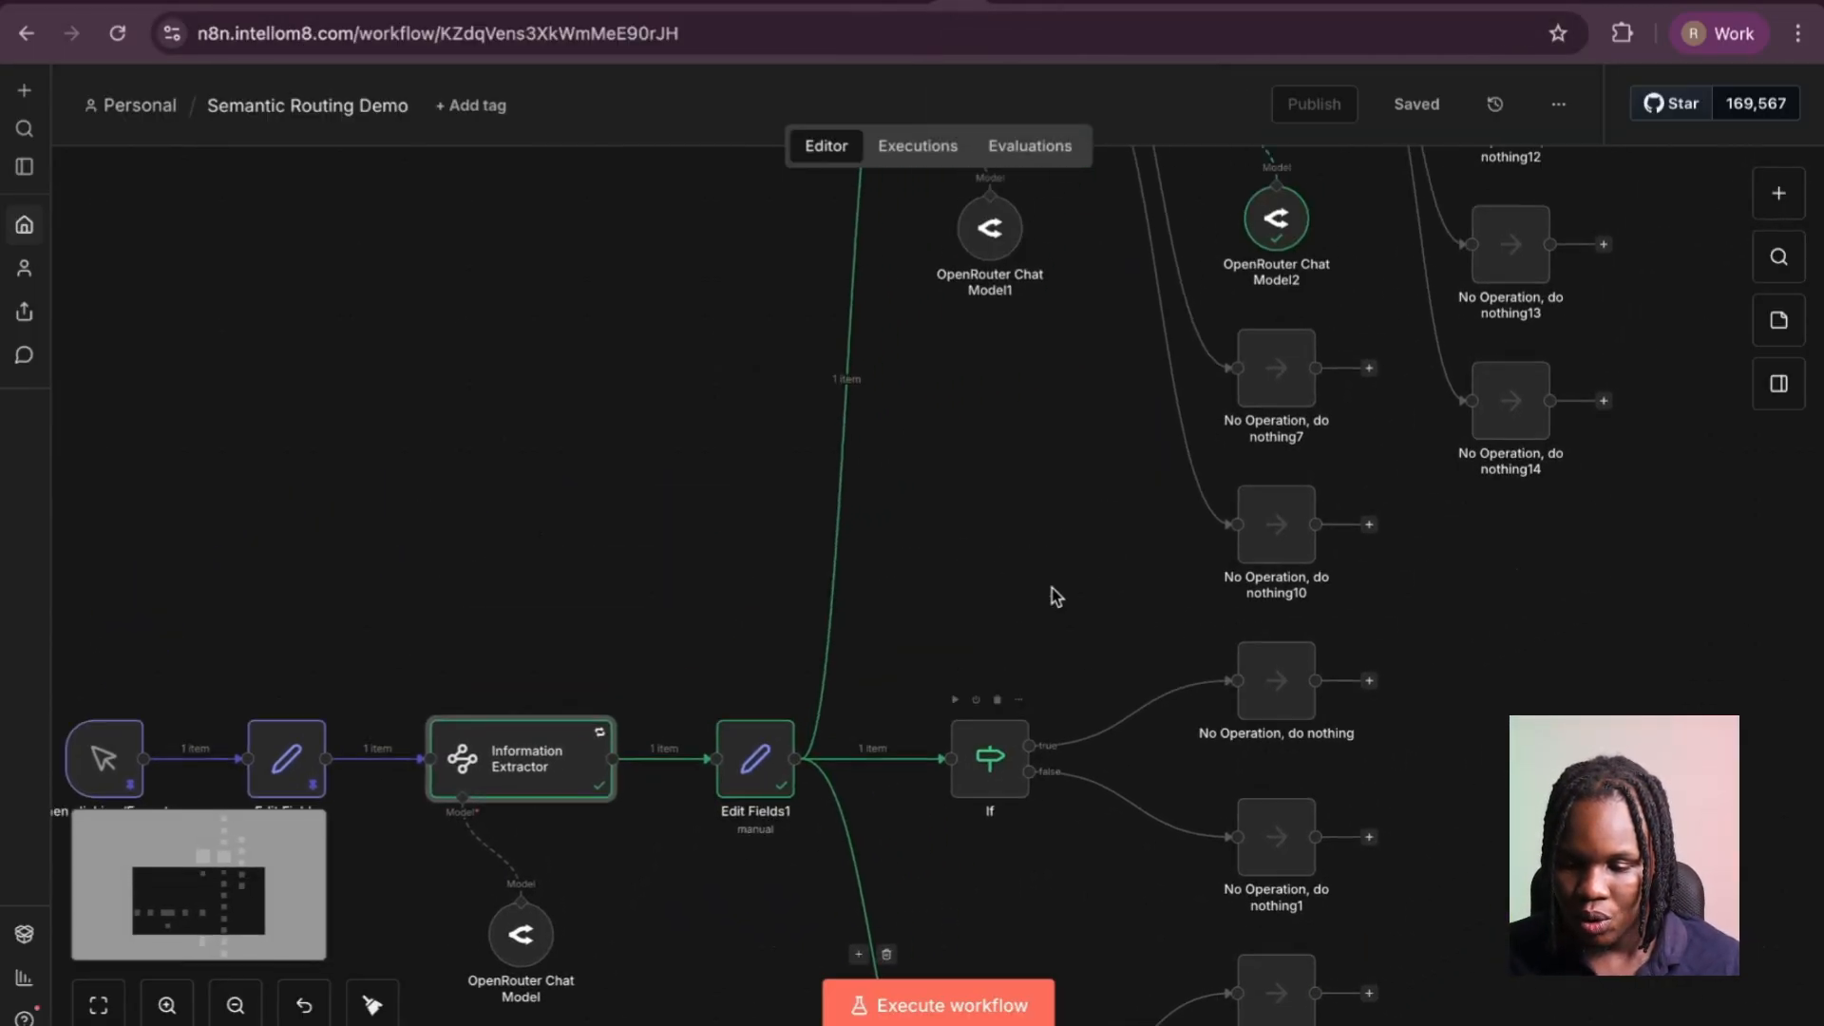
scroll(1052, 589, down, 5)
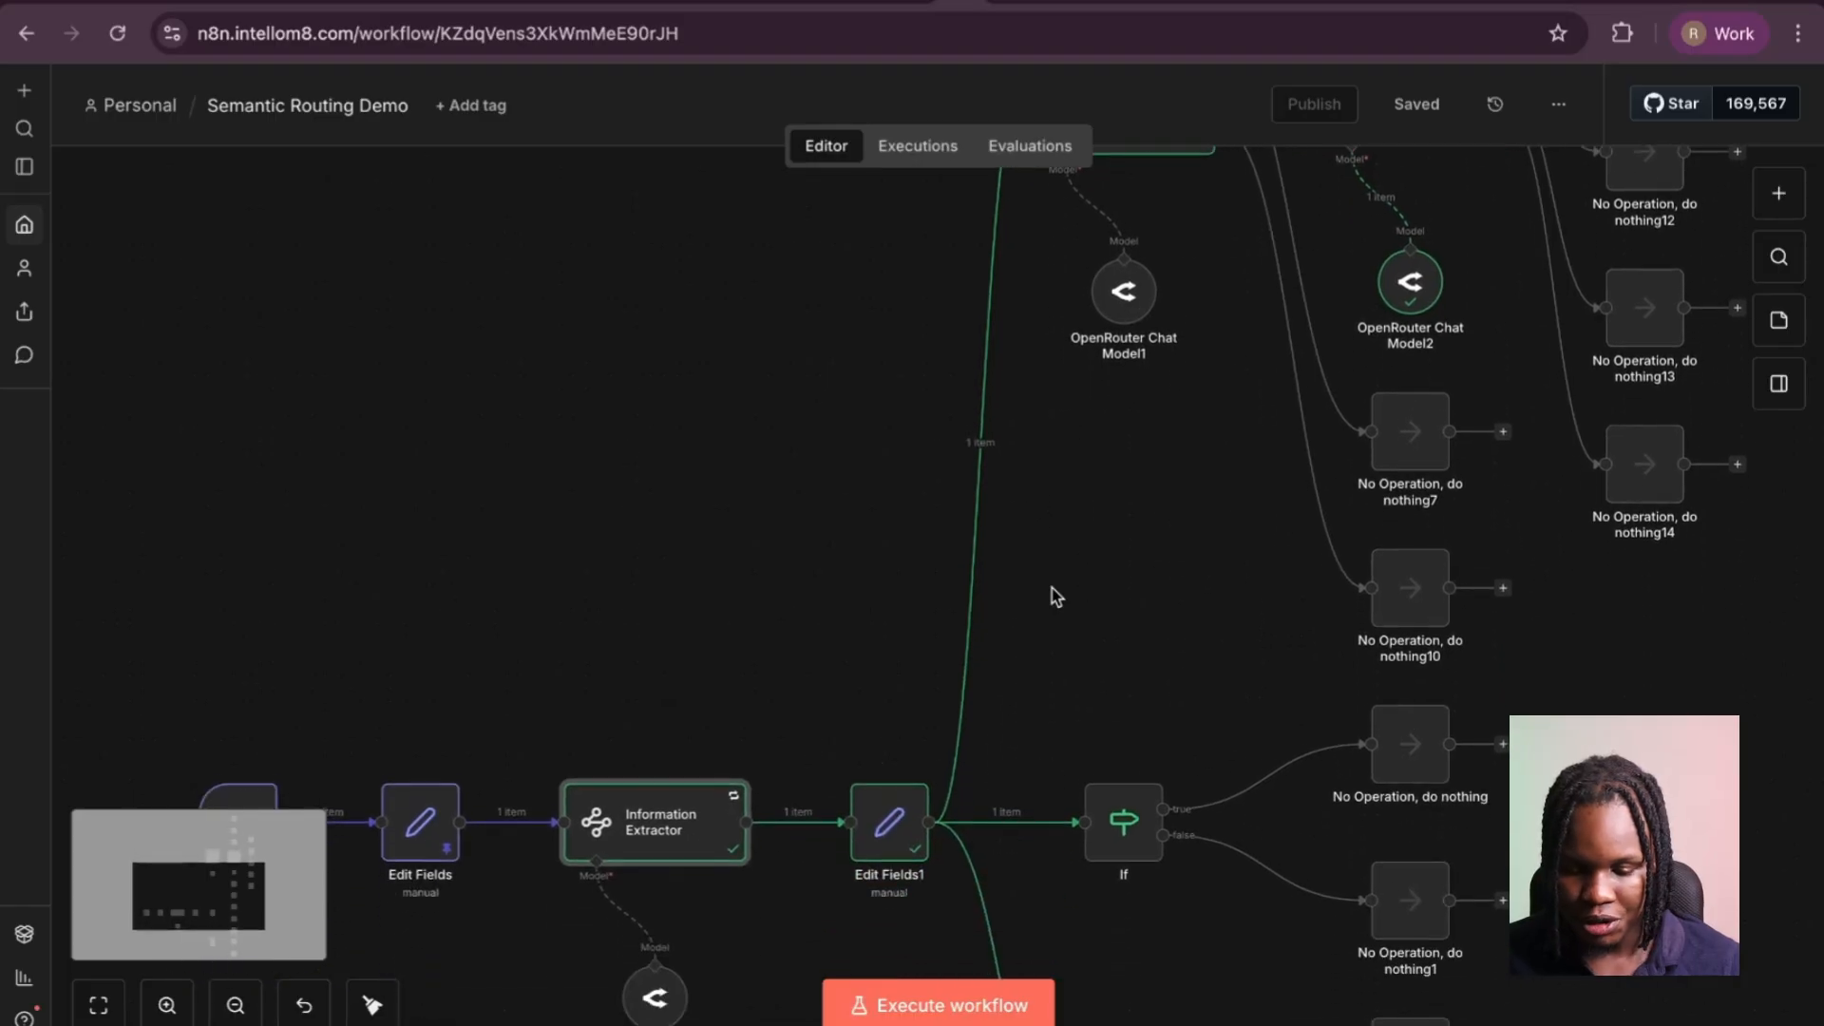
scroll(788, 778, up, 3)
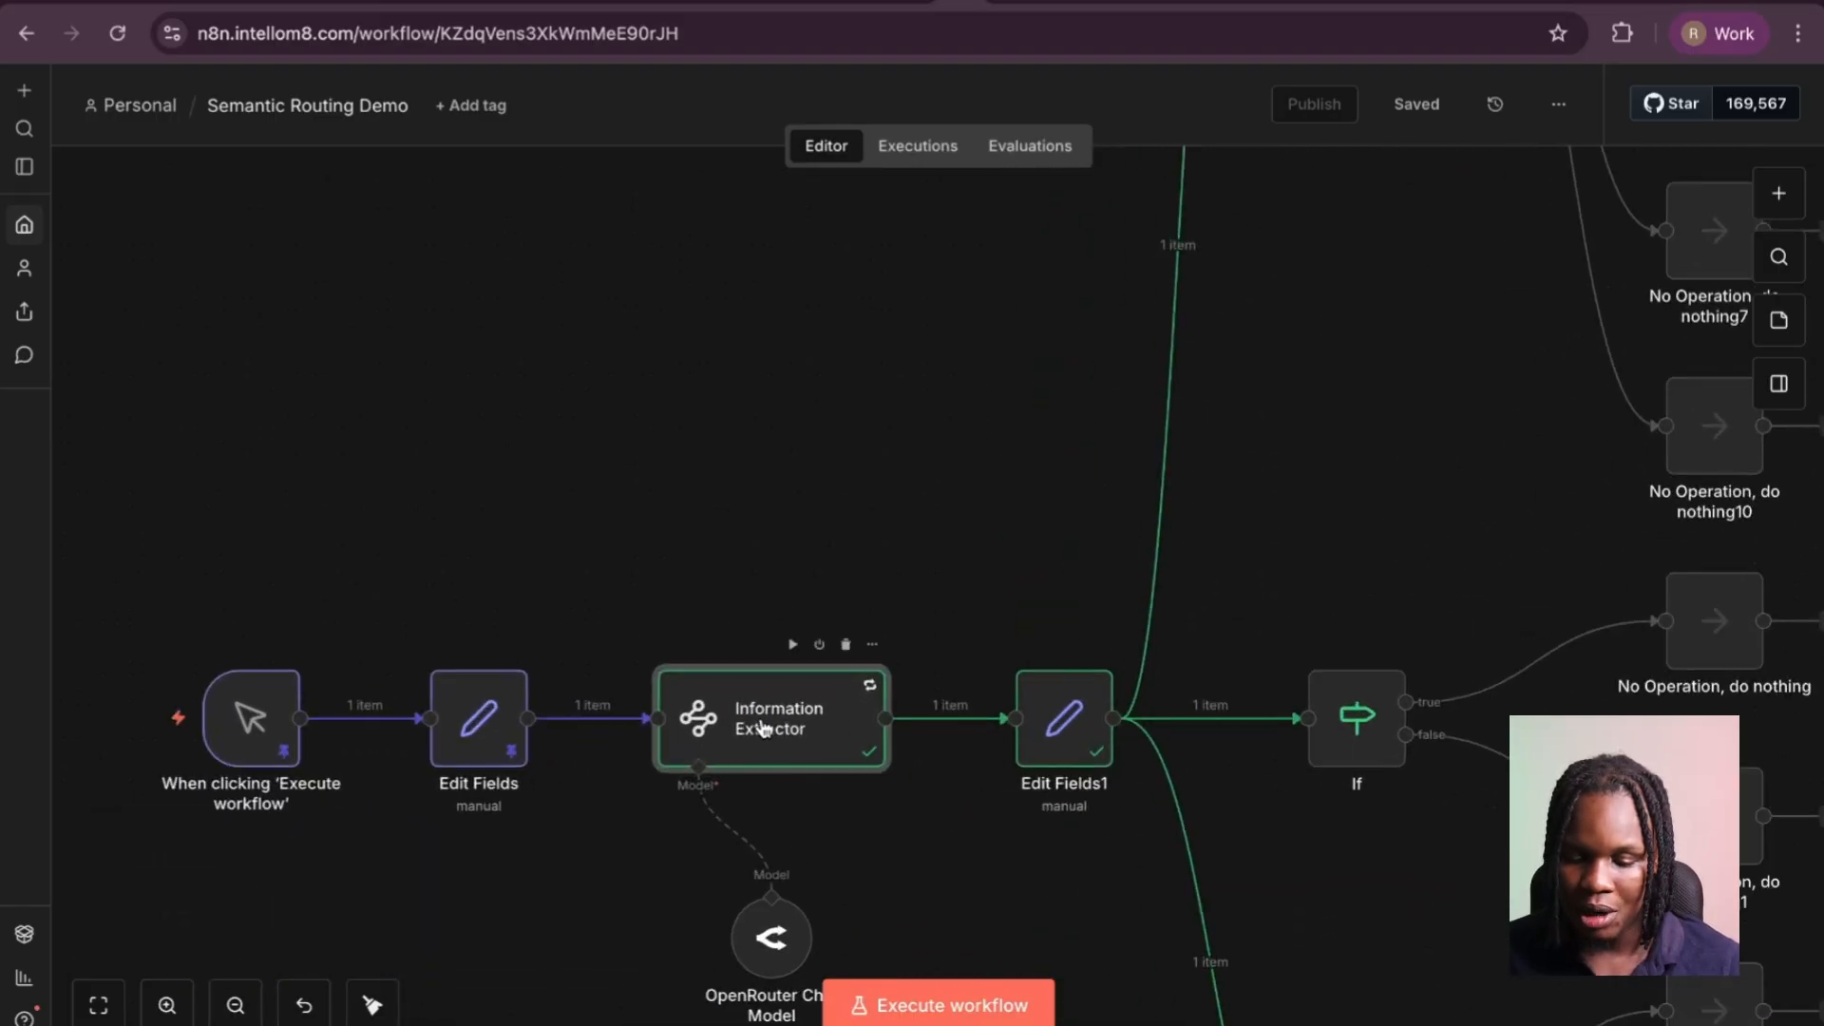
double_click(766, 733)
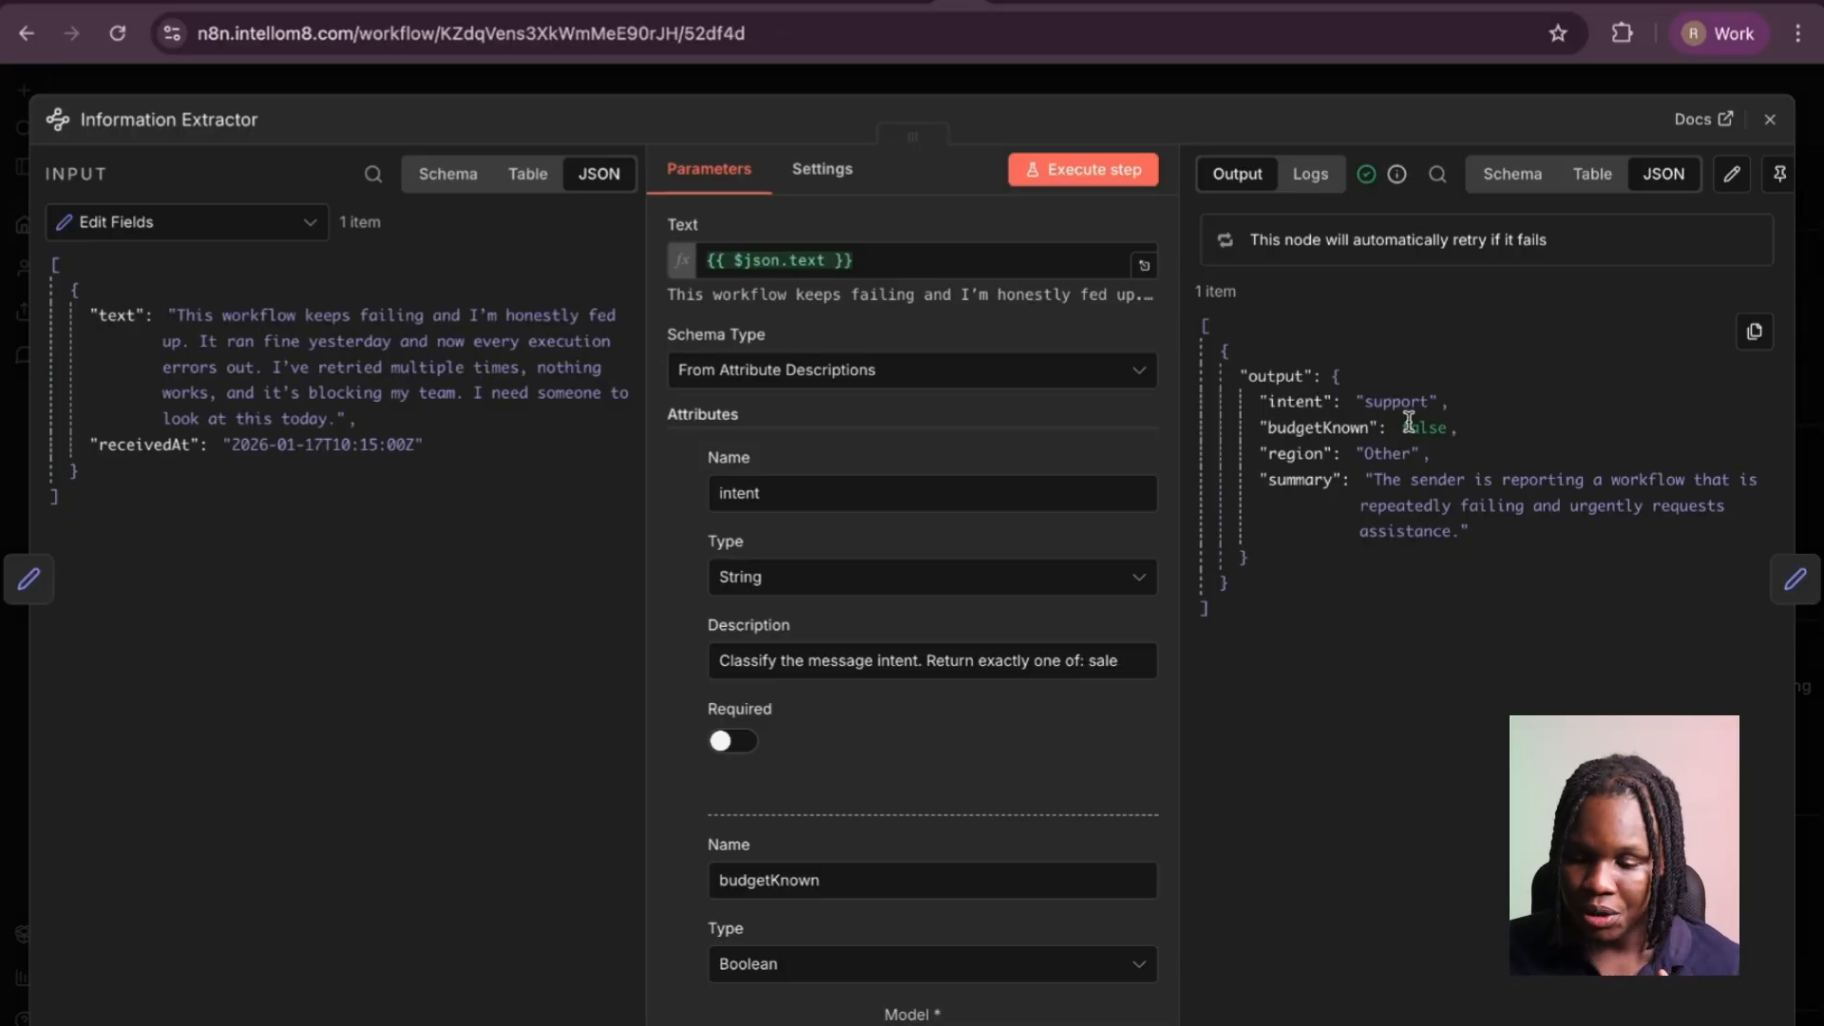
scroll(1128, 694, down, 10)
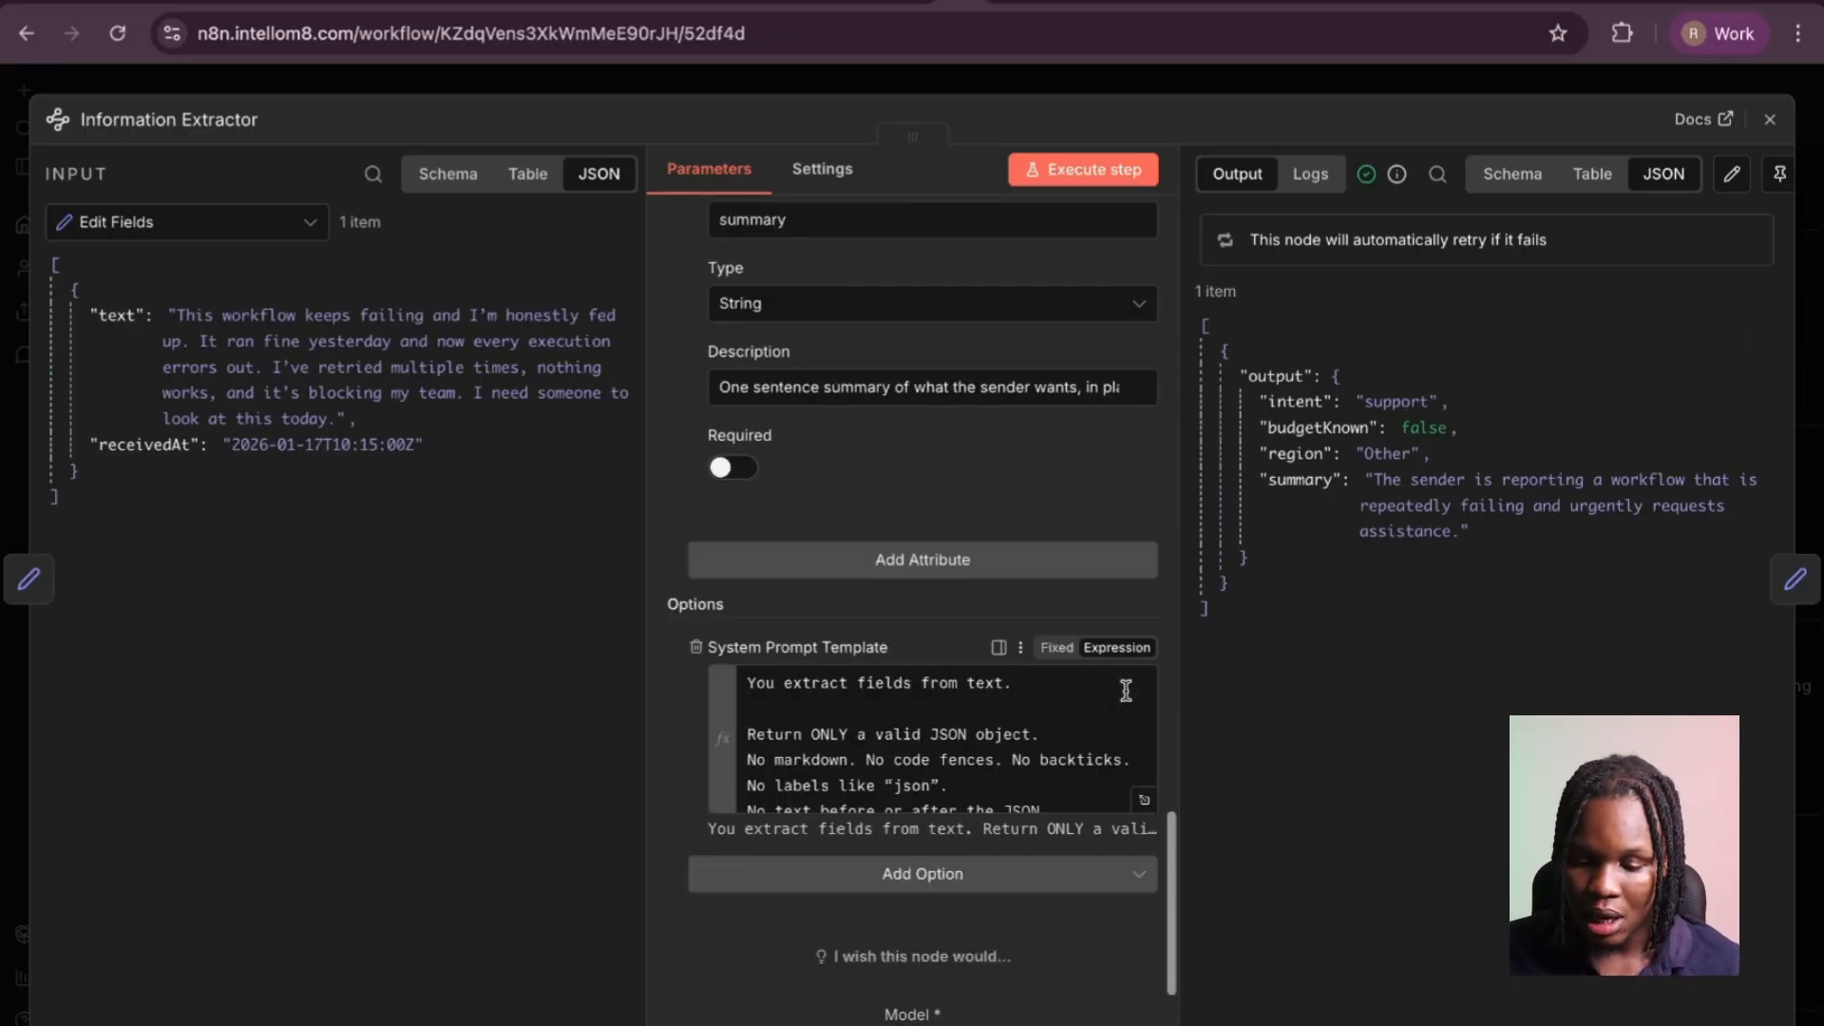
scroll(1128, 698, up, 5)
scroll(1128, 700, up, 8)
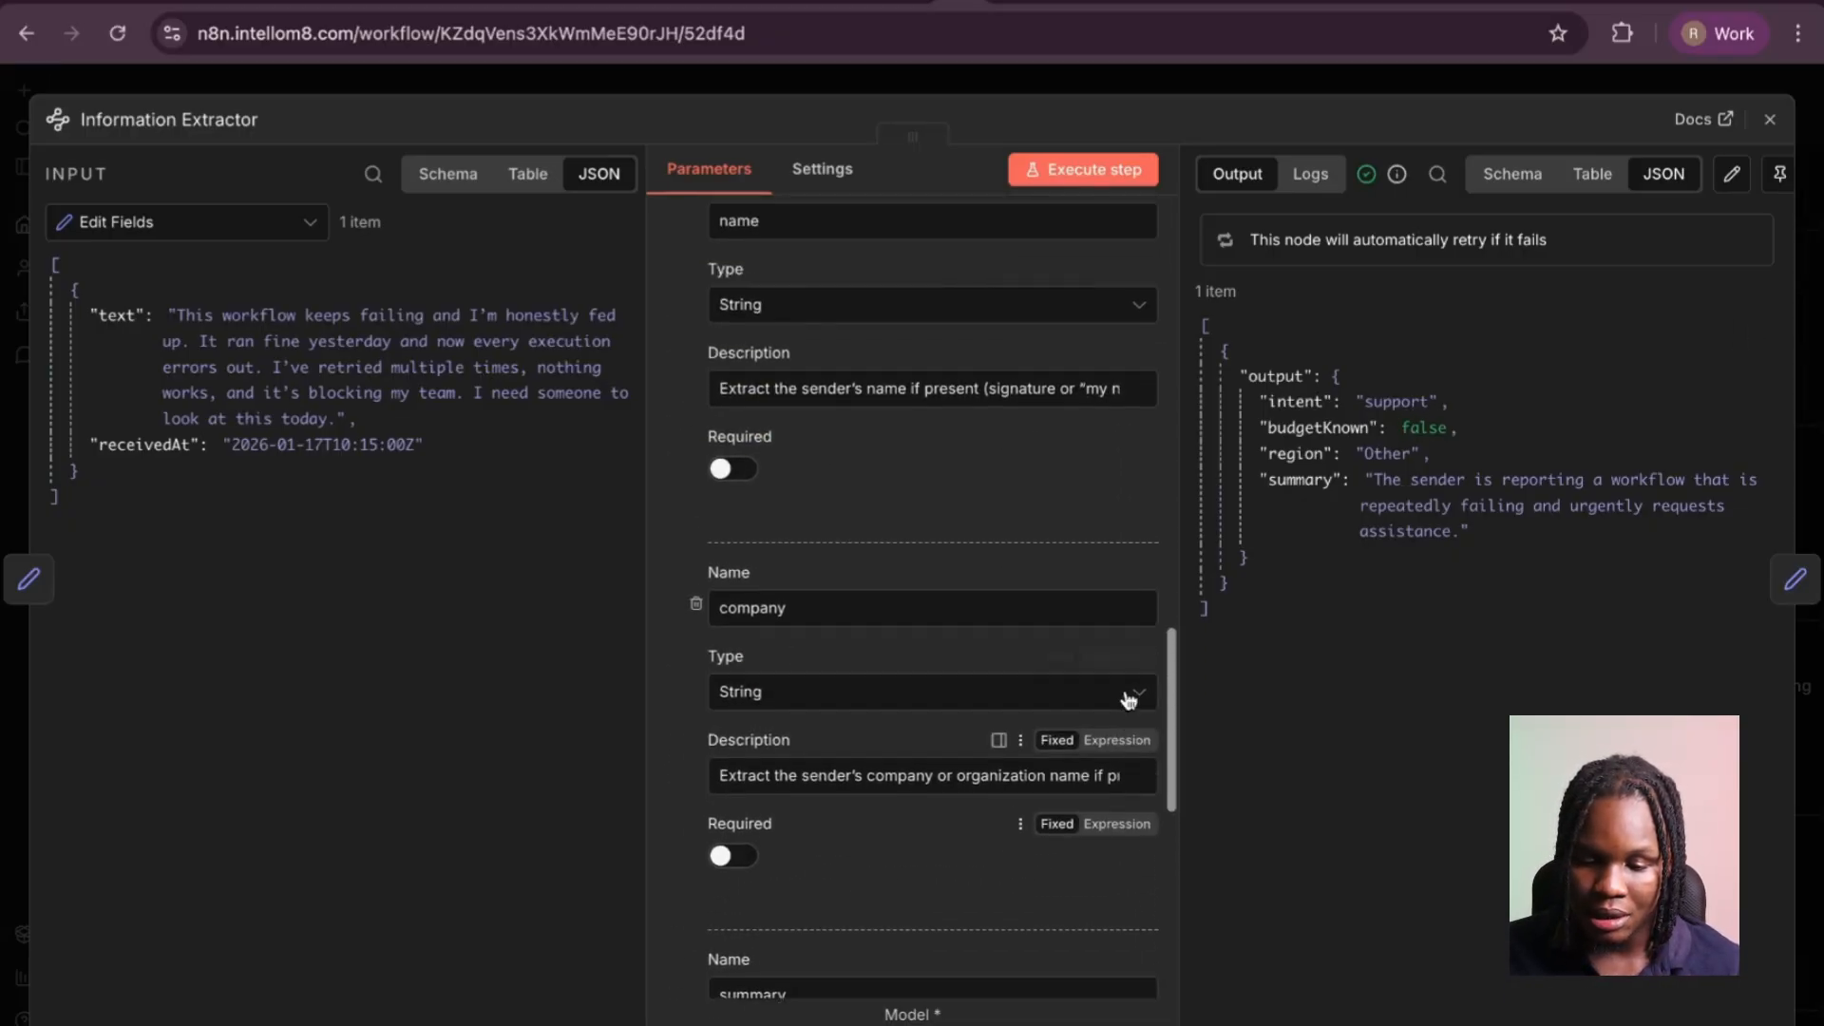
scroll(1128, 700, up, 2)
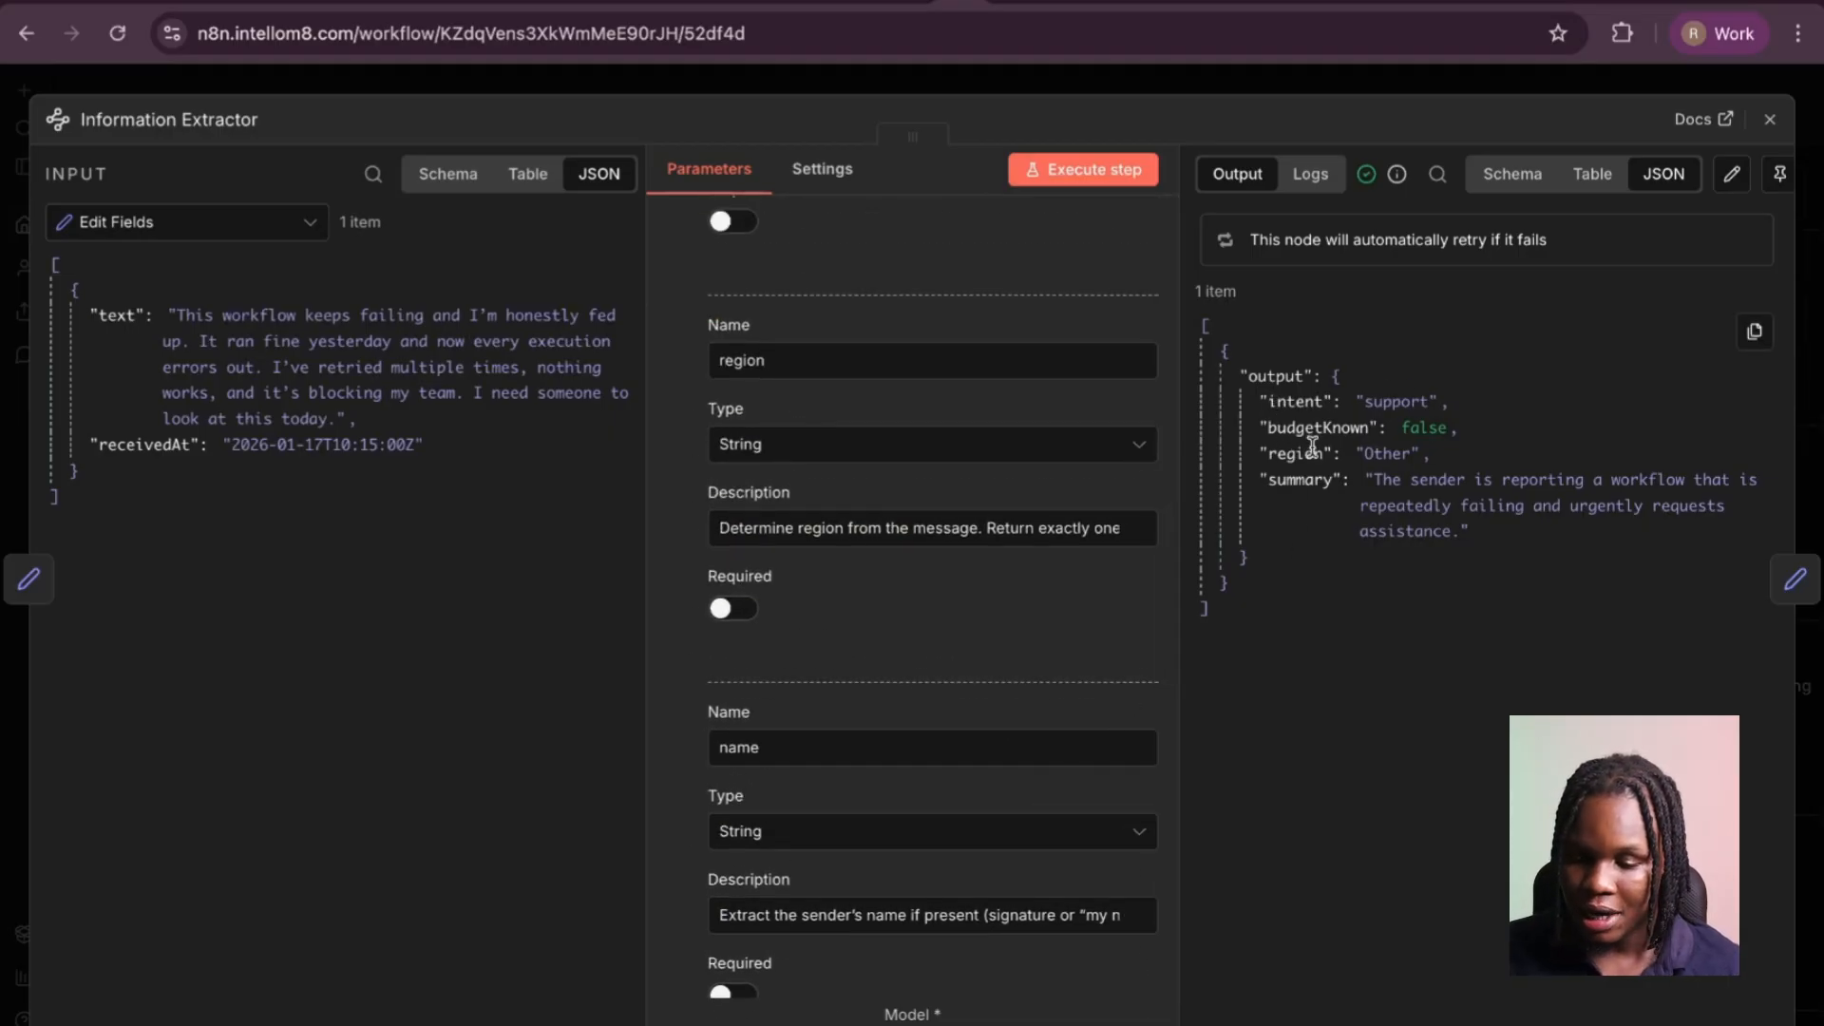
click(1290, 94)
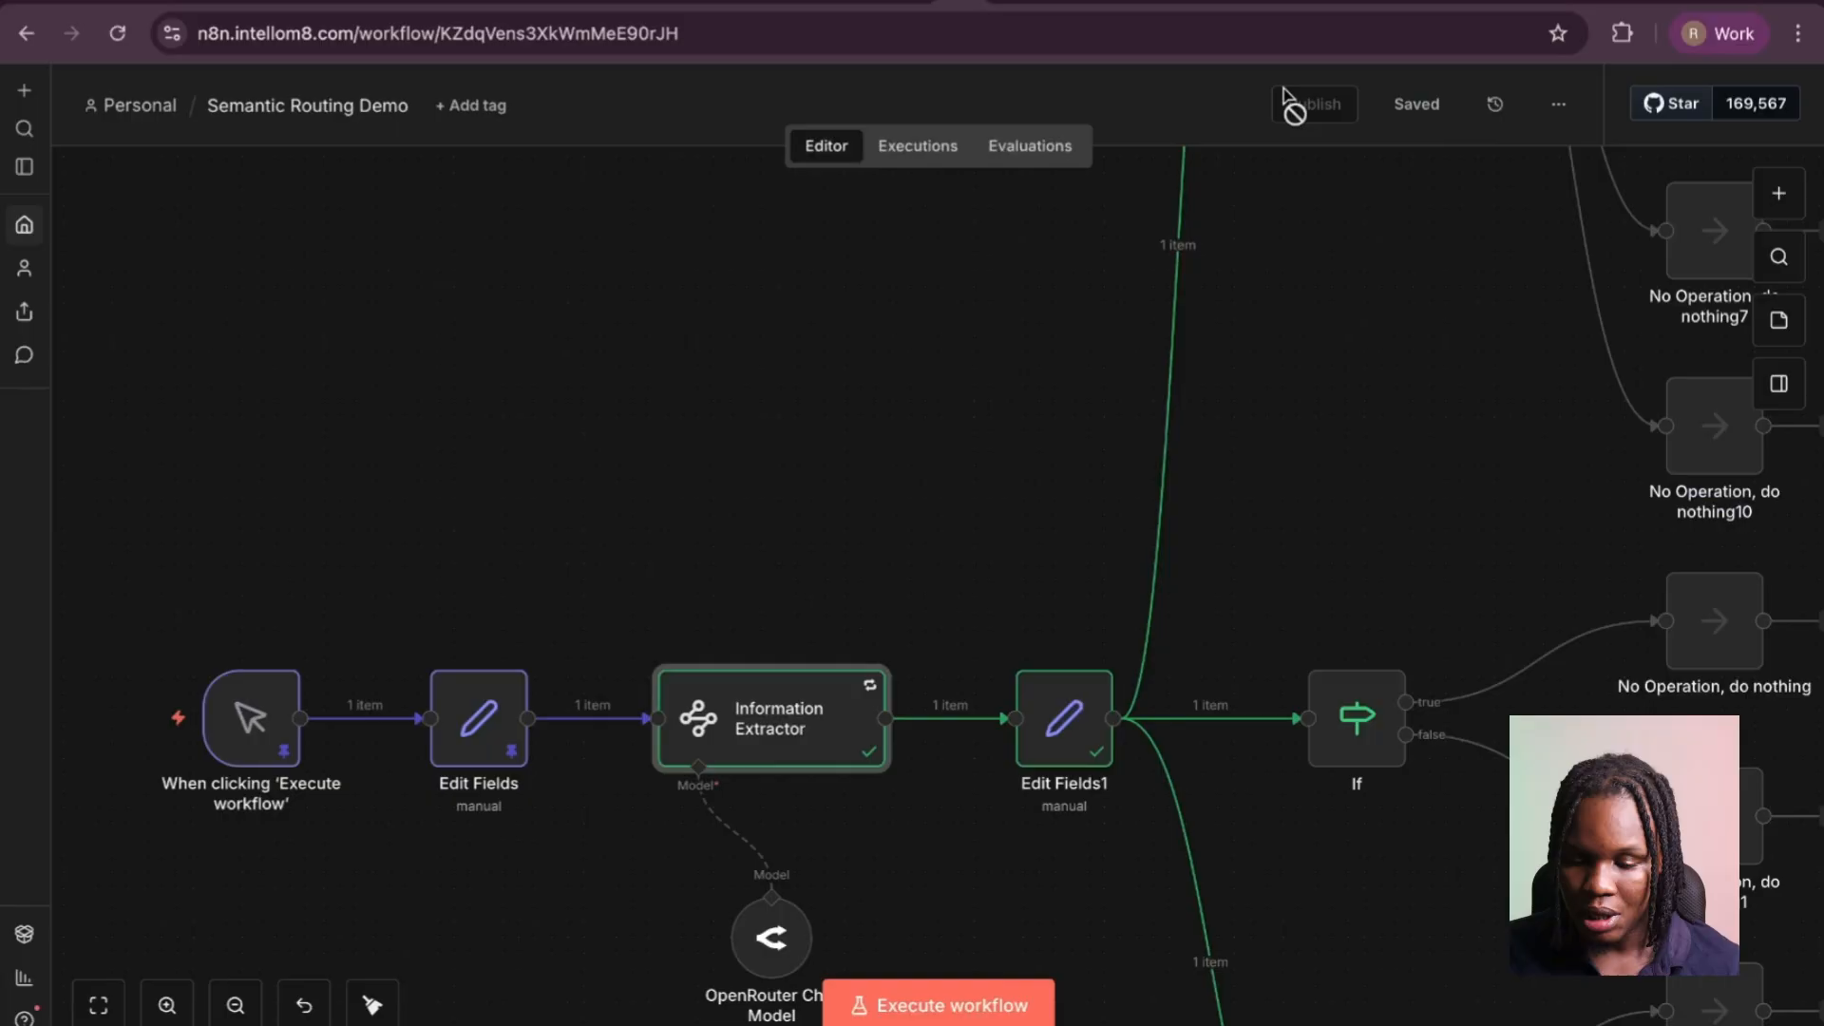
In the Edit Fields1 node, shorten the budgetAmount expression to {{ $json.budgetAmount }}.
click(1029, 761)
key(Return)
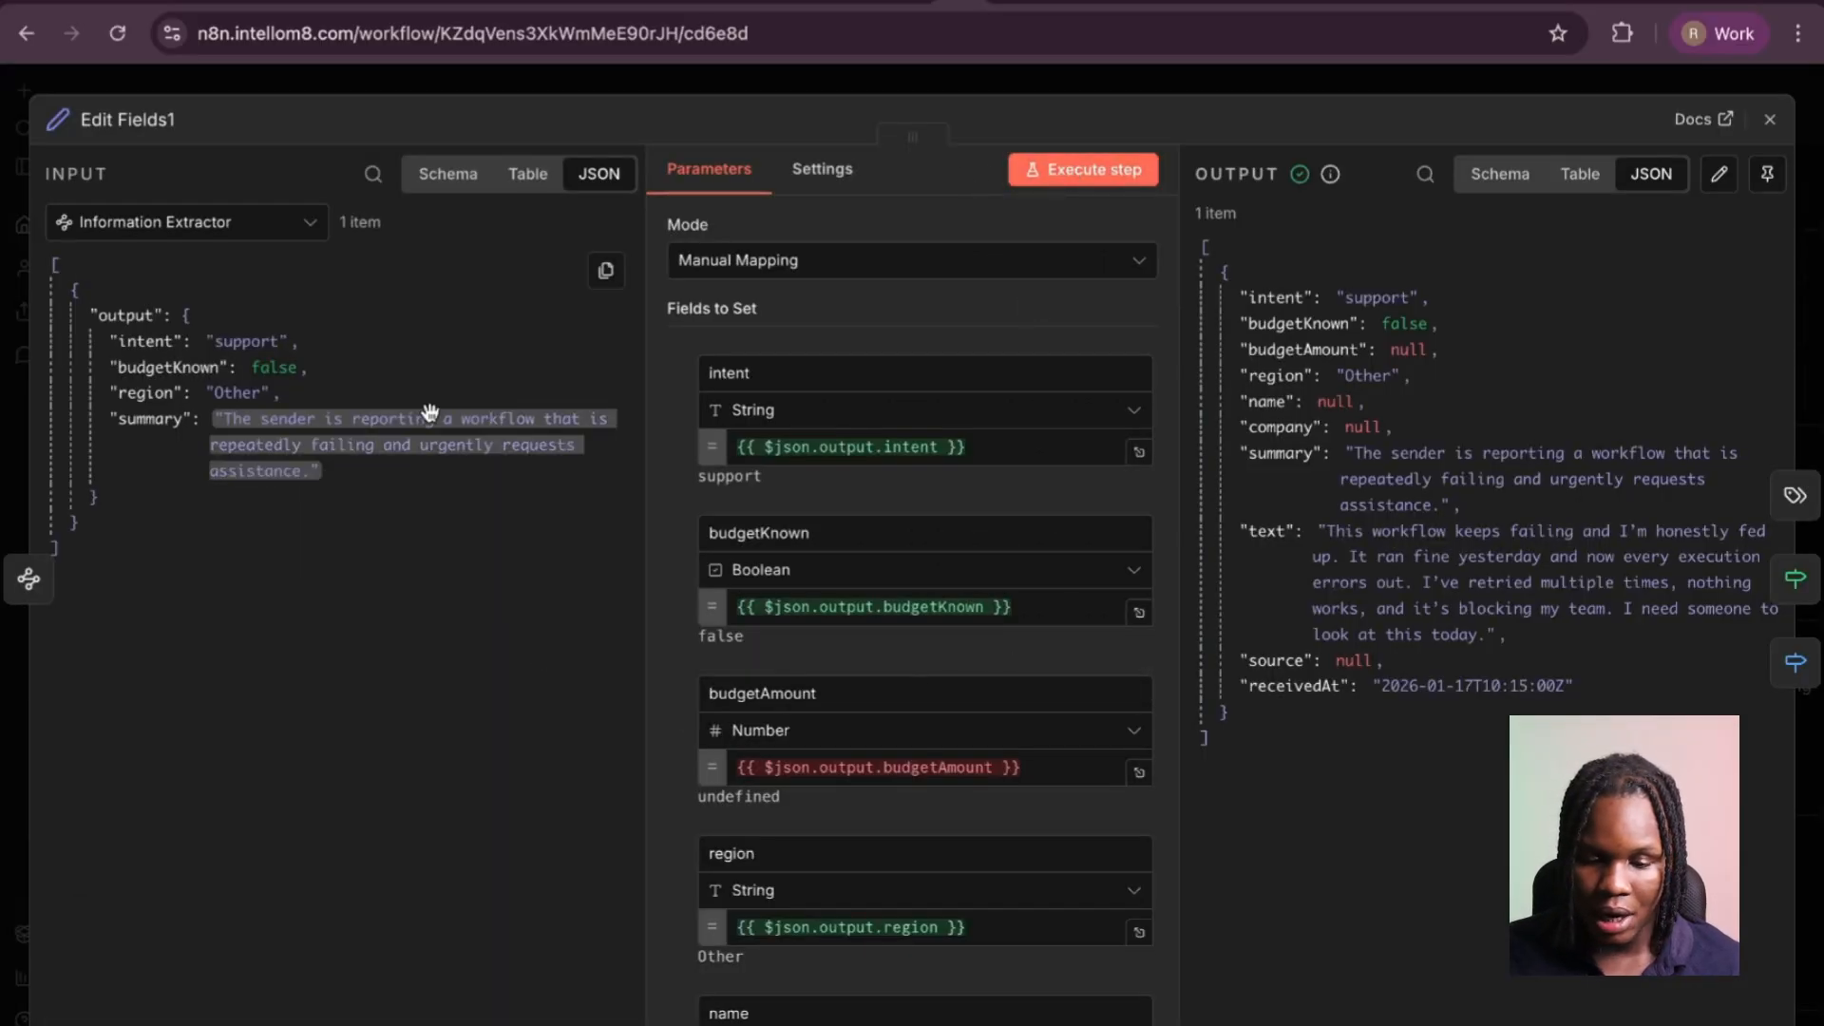
drag(1051, 771, 713, 770)
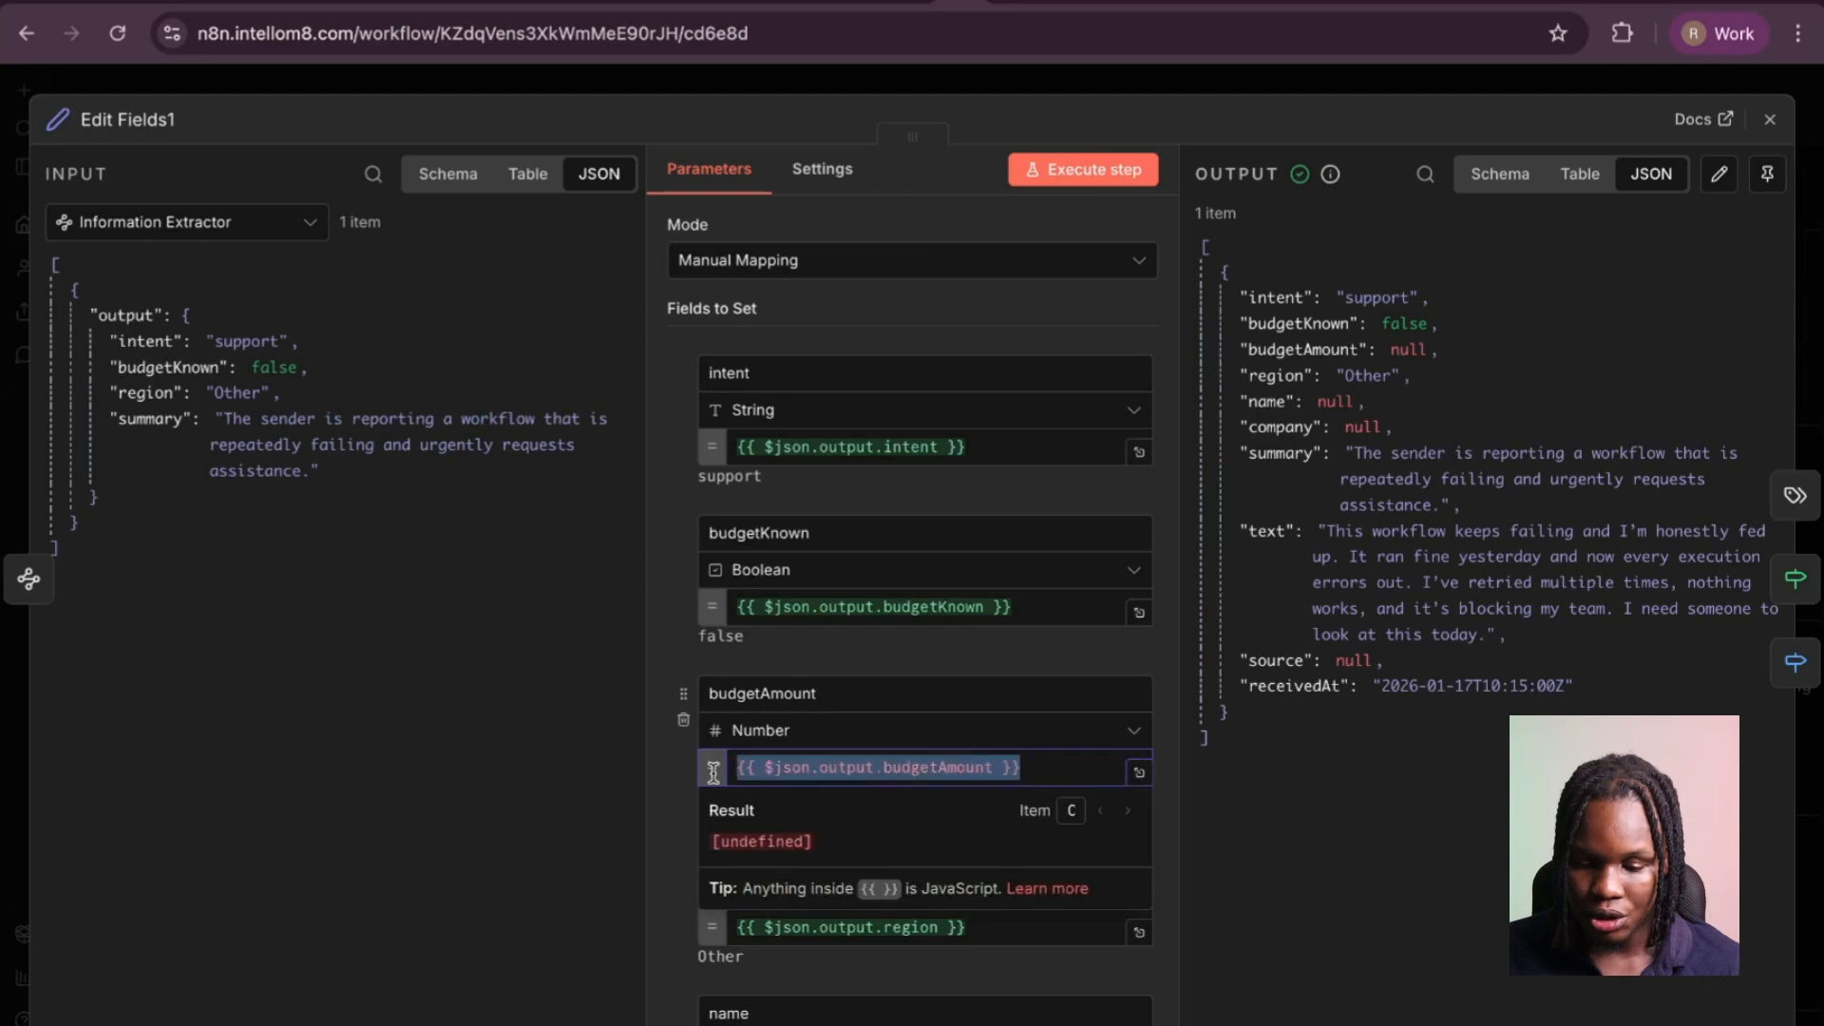
click(865, 770)
key(BackSpace)
key(BackSpace)
key(BackSpace)
key(BackSpace)
key(BackSpace)
key(BackSpace)
key(BackSpace)
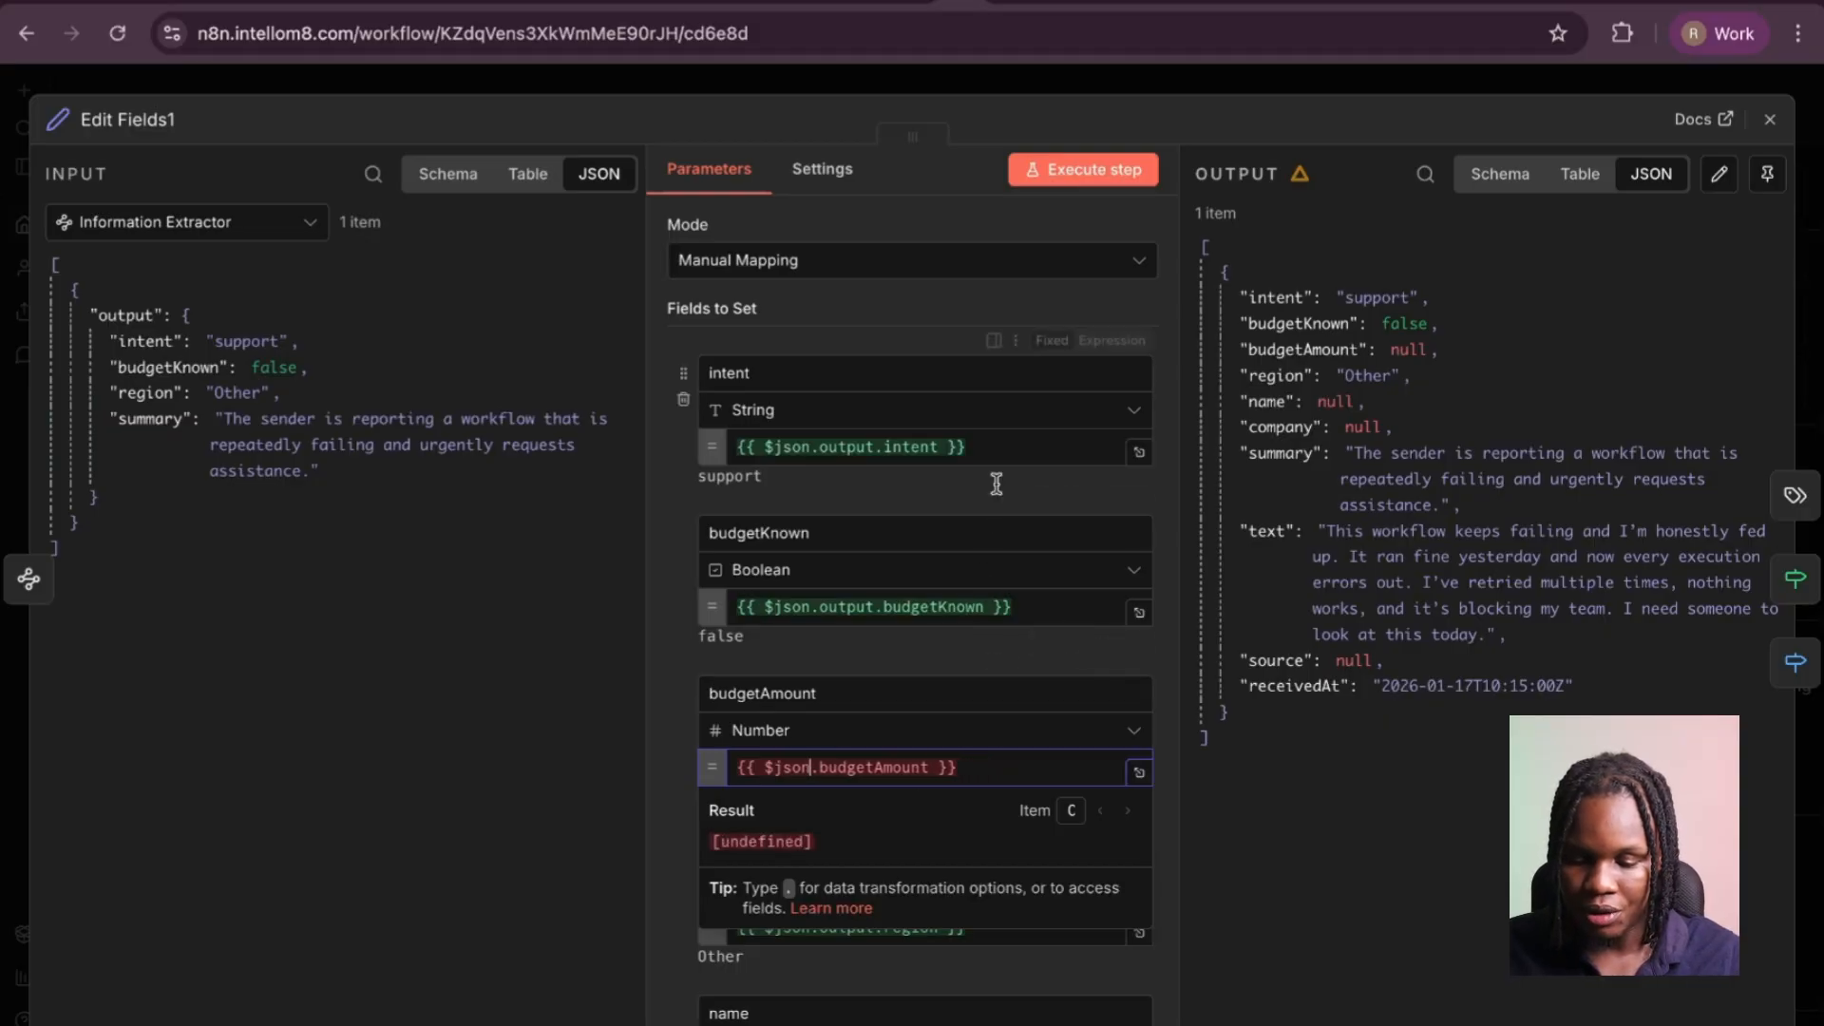
click(873, 772)
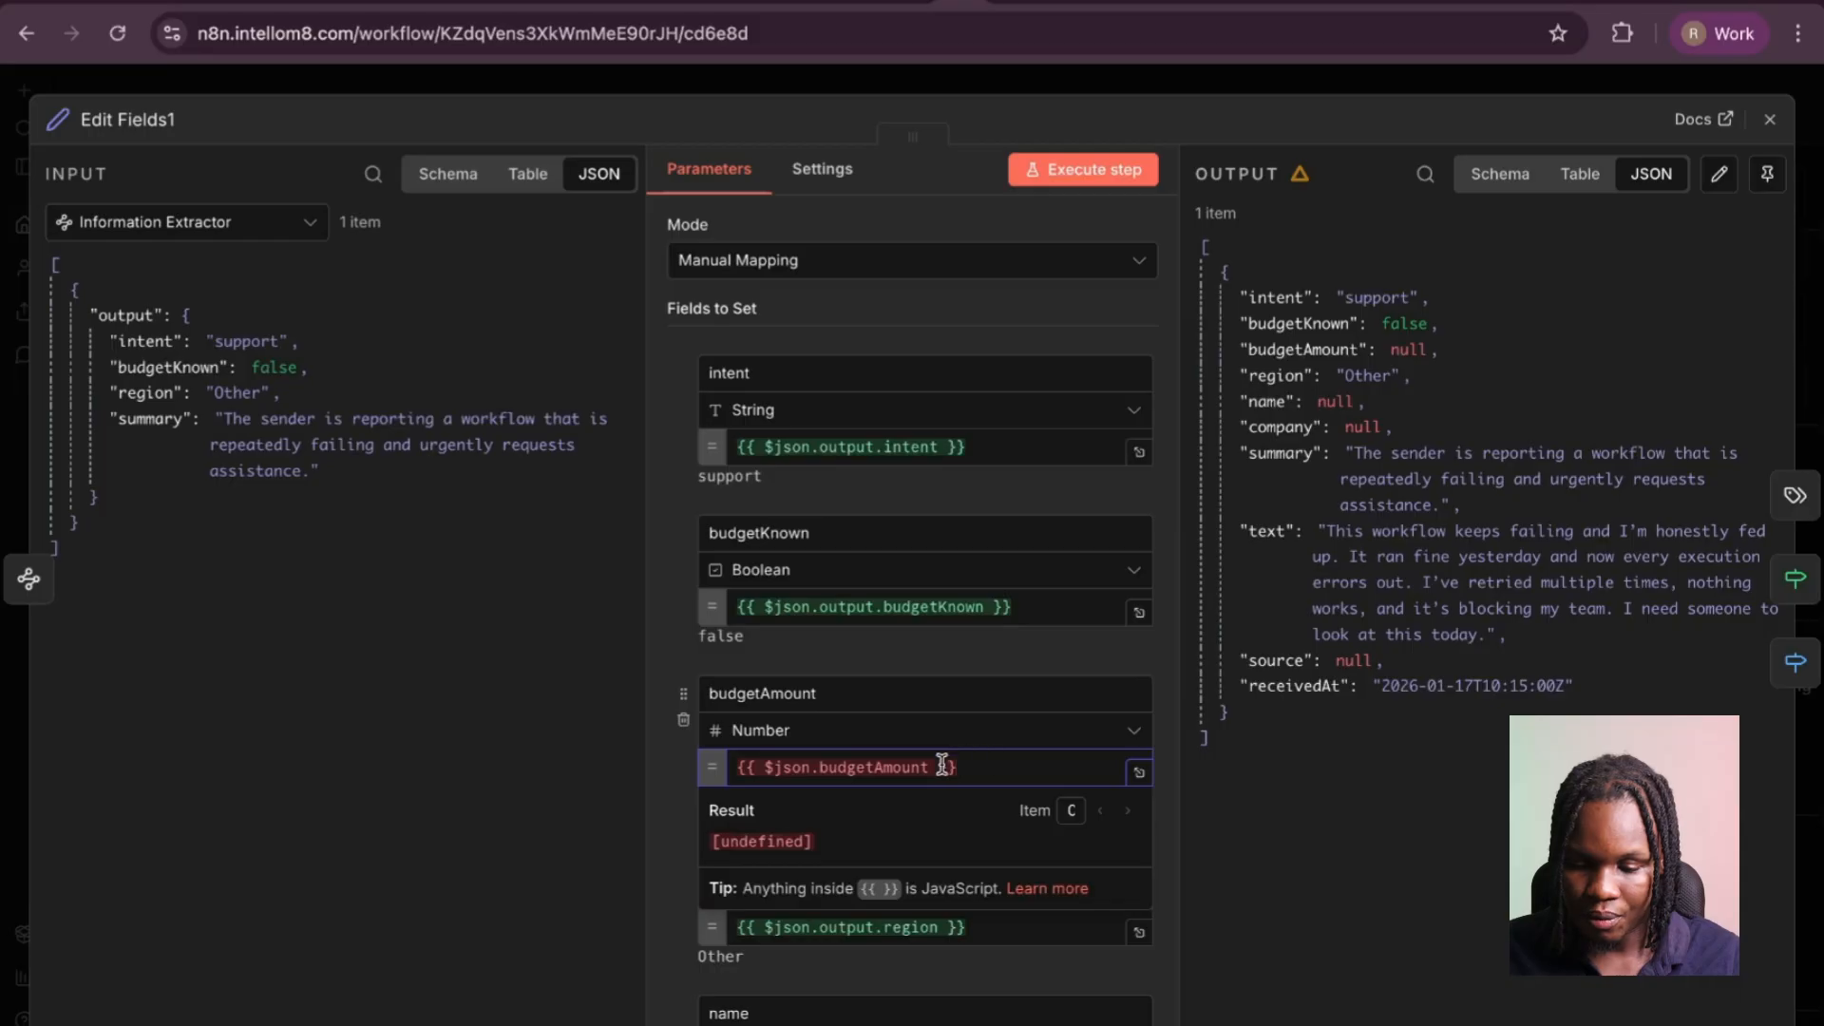
Try to execute the Edit Fields1 step, close the node and save the workflow.
click(1096, 175)
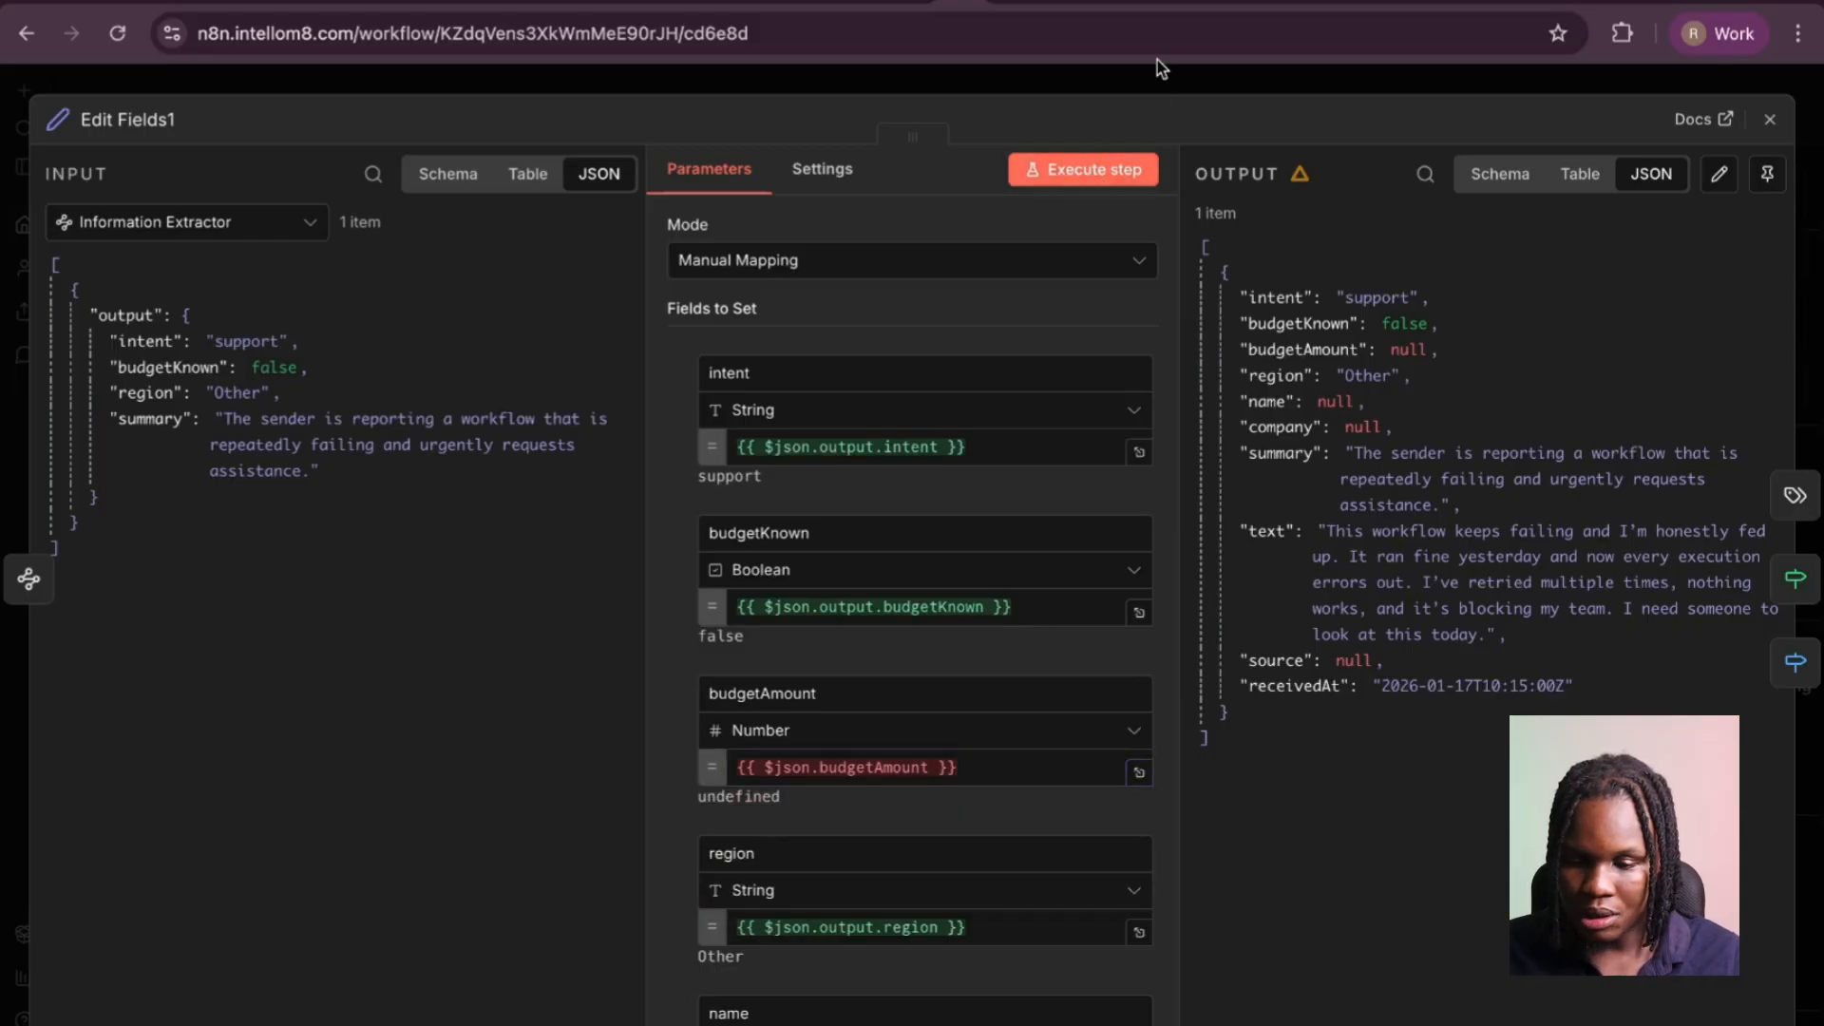
click(1135, 80)
click(1395, 104)
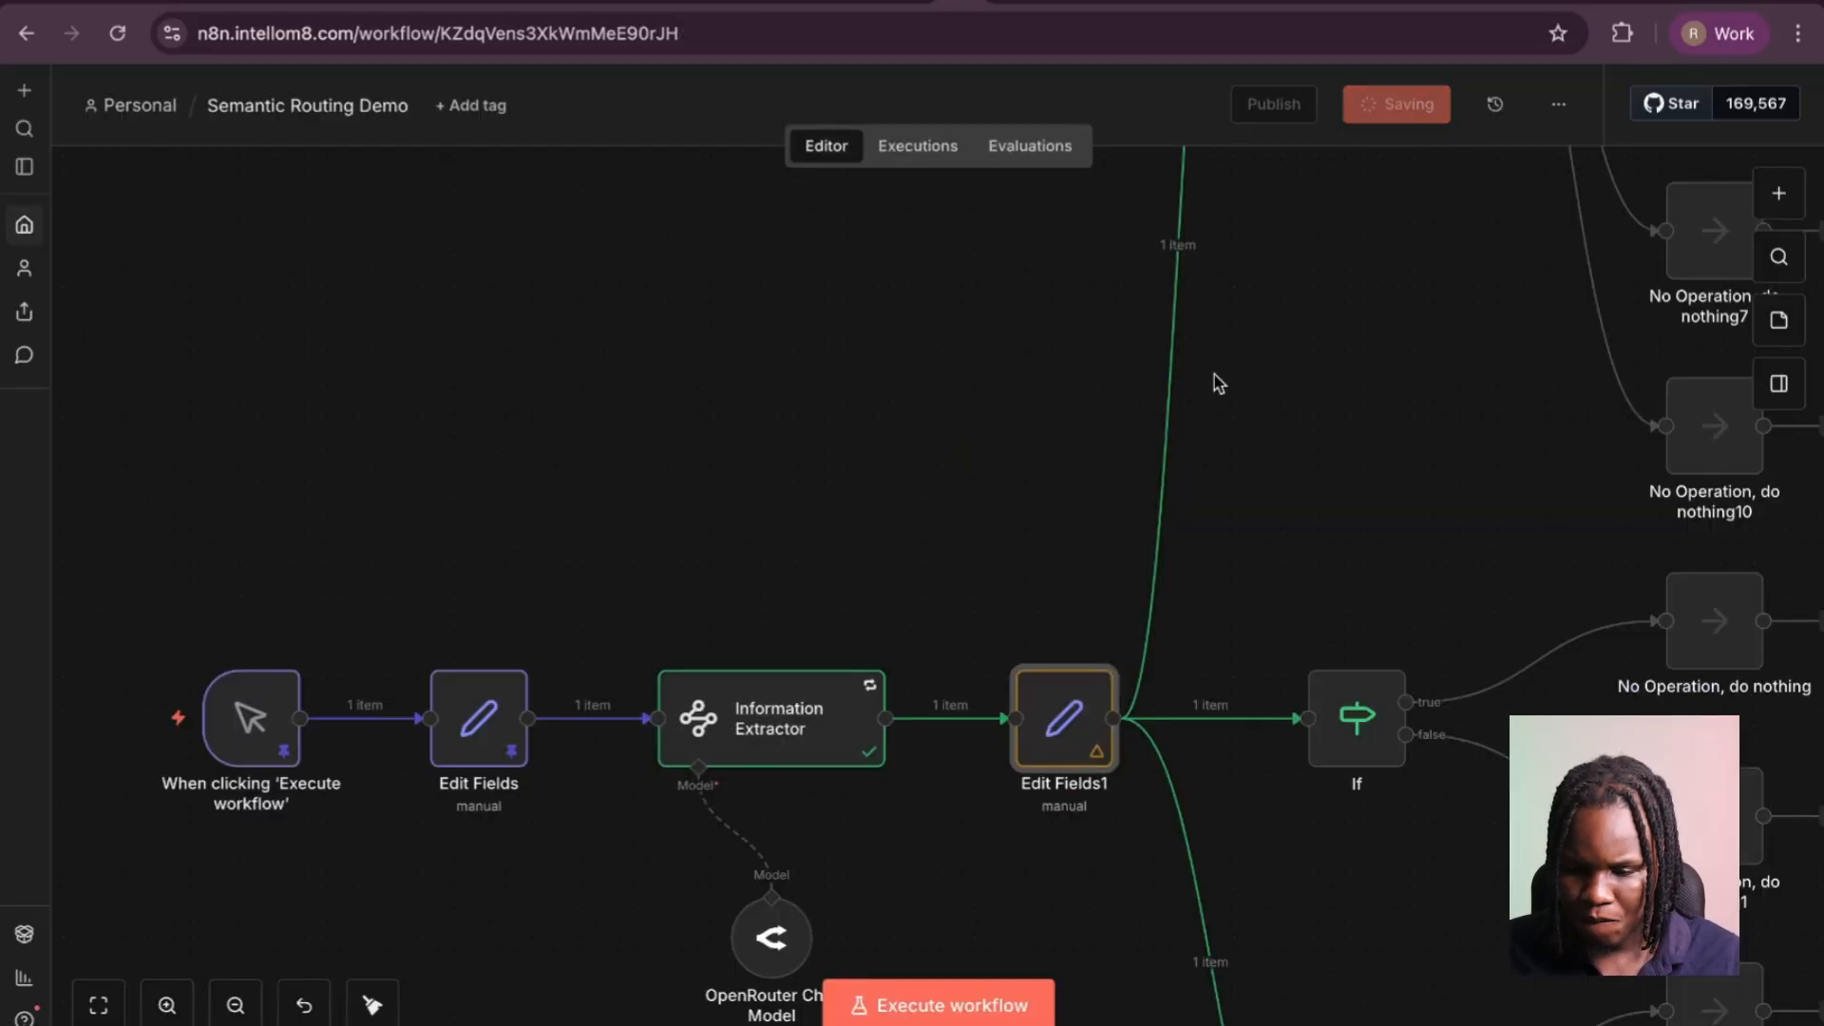
Reload the workflow page and execute the Edit Fields1 node.
click(118, 34)
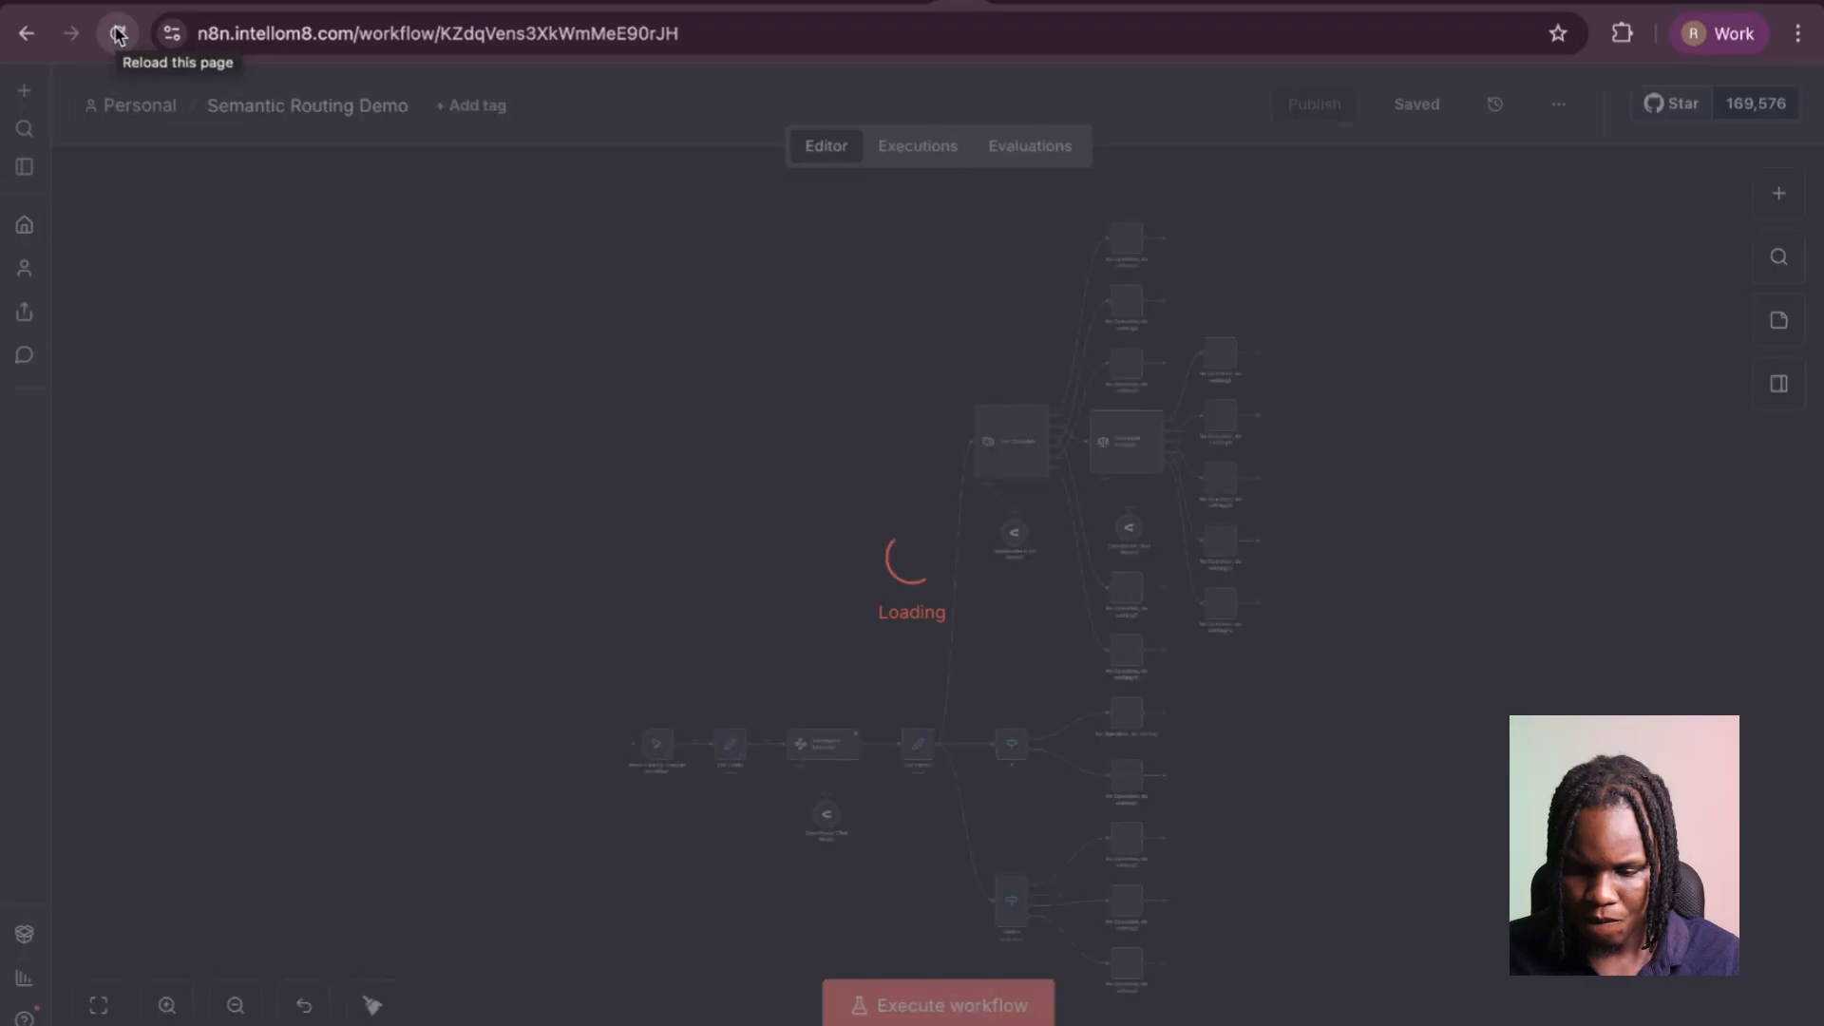
scroll(799, 761, up, 5)
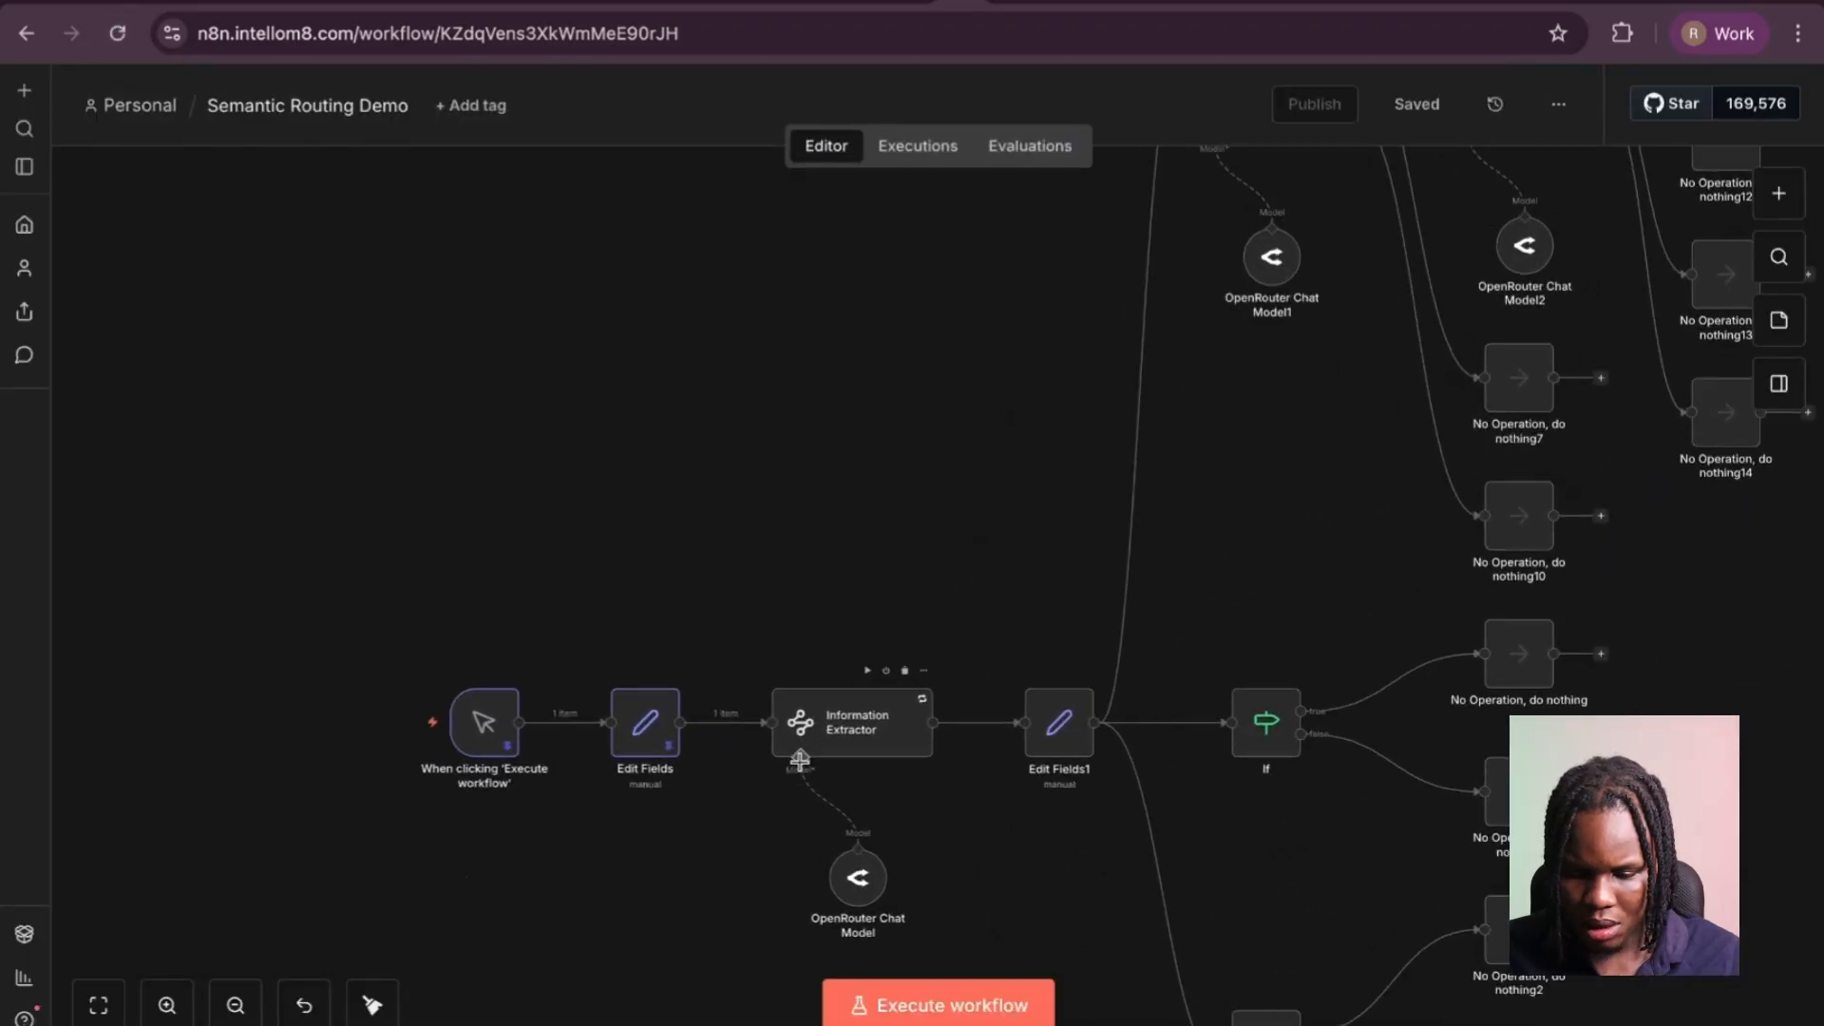
double_click(1063, 736)
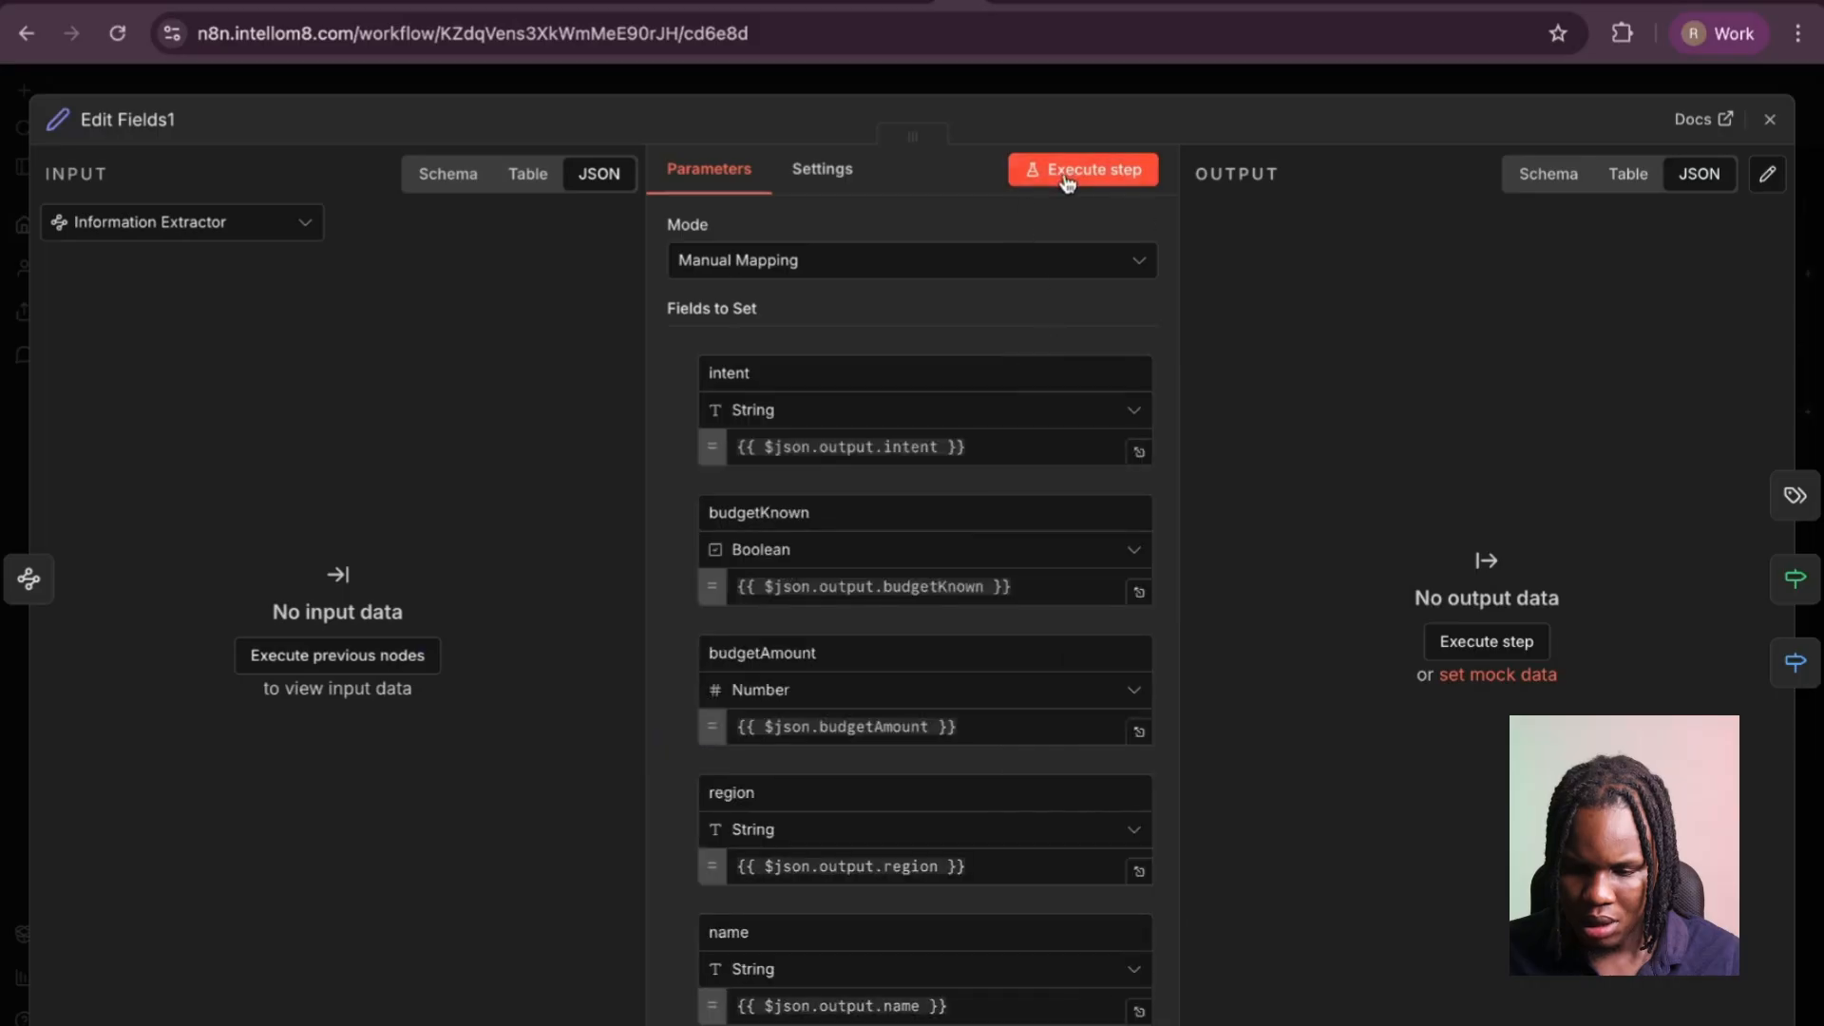
click(1083, 169)
click(1137, 84)
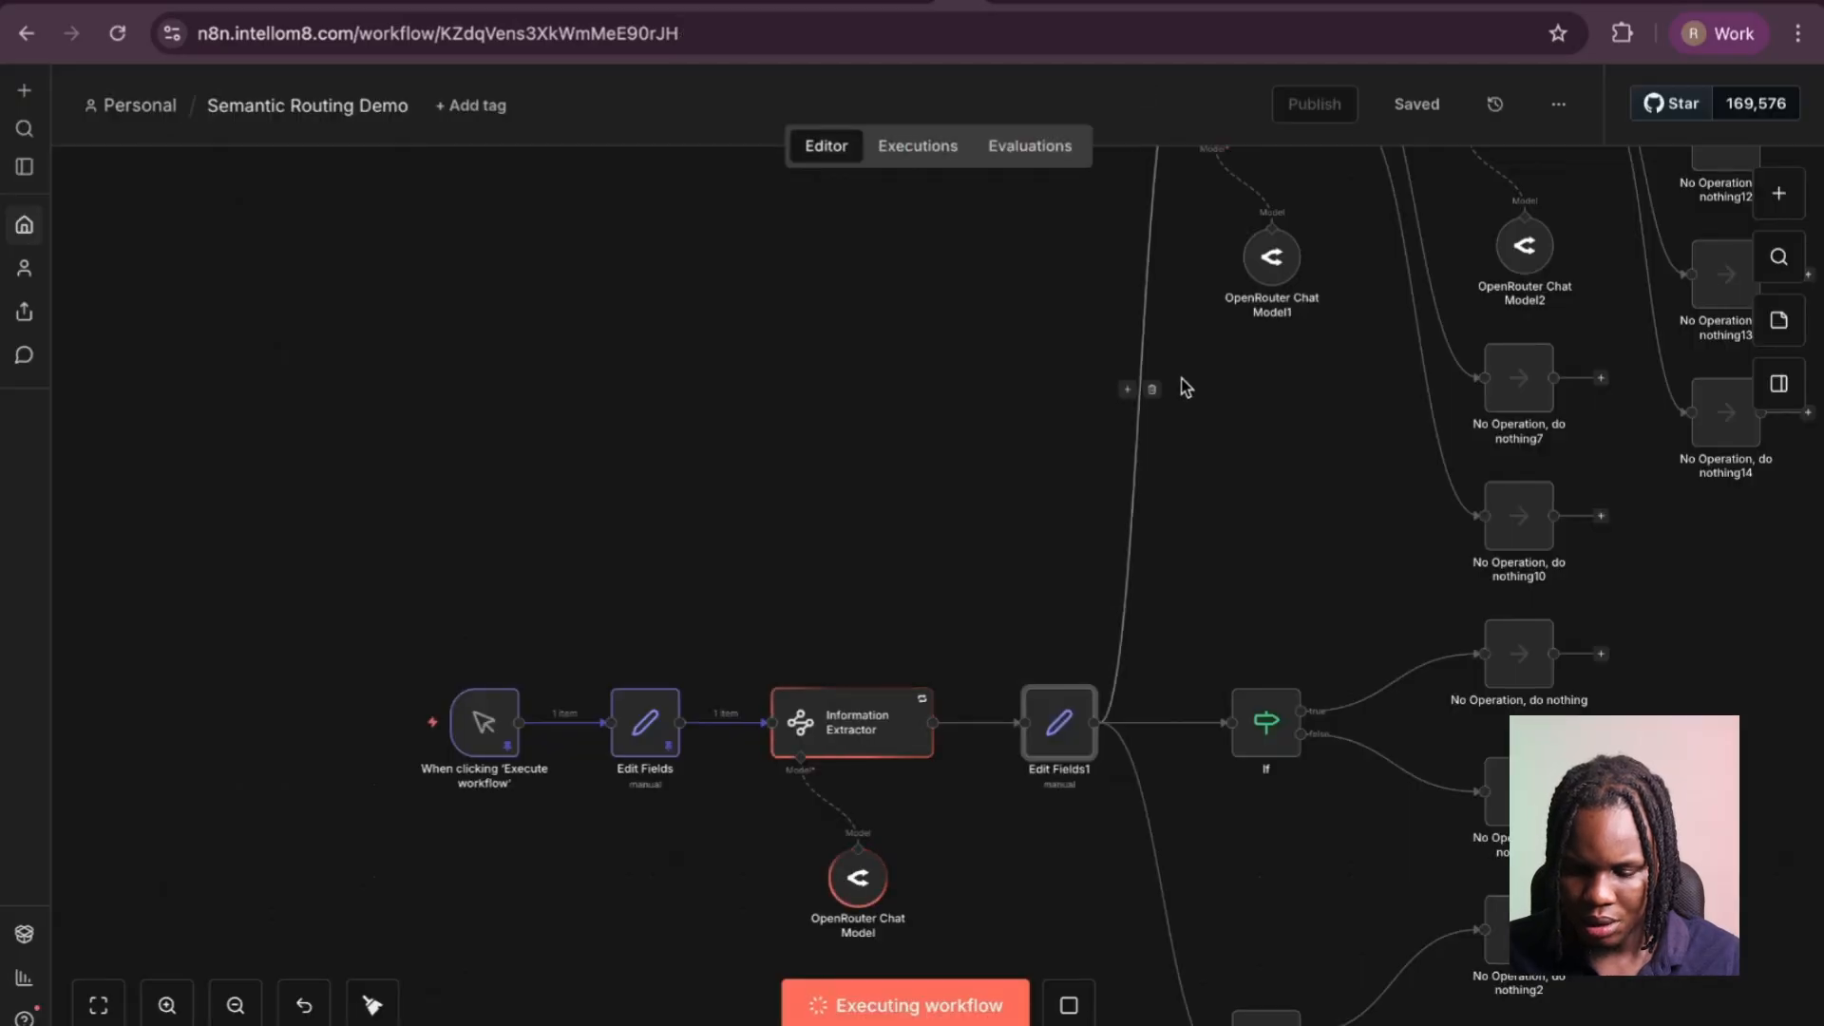
scroll(1014, 790, right, 1)
scroll(1009, 781, right, 2)
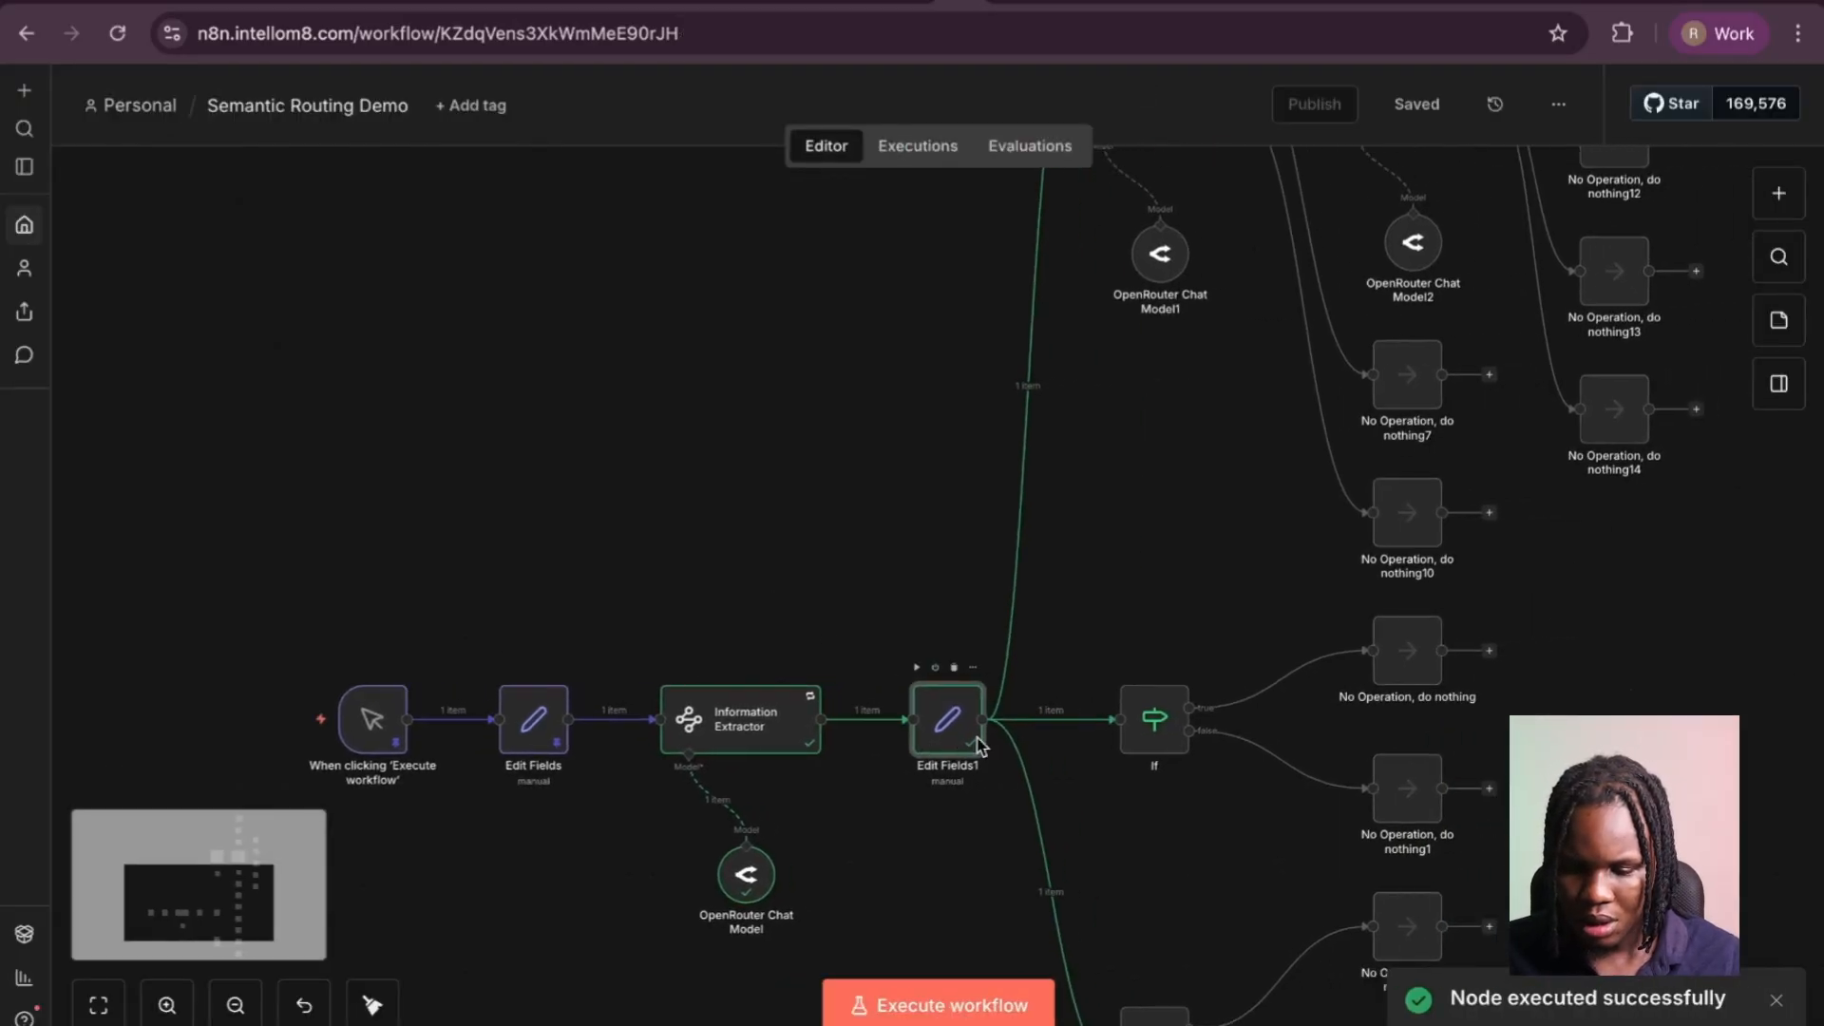
Reopen Edit Fields1 and examine its mapped fields against the null values in the JSON output.
double_click(849, 729)
scroll(843, 725, down, 2)
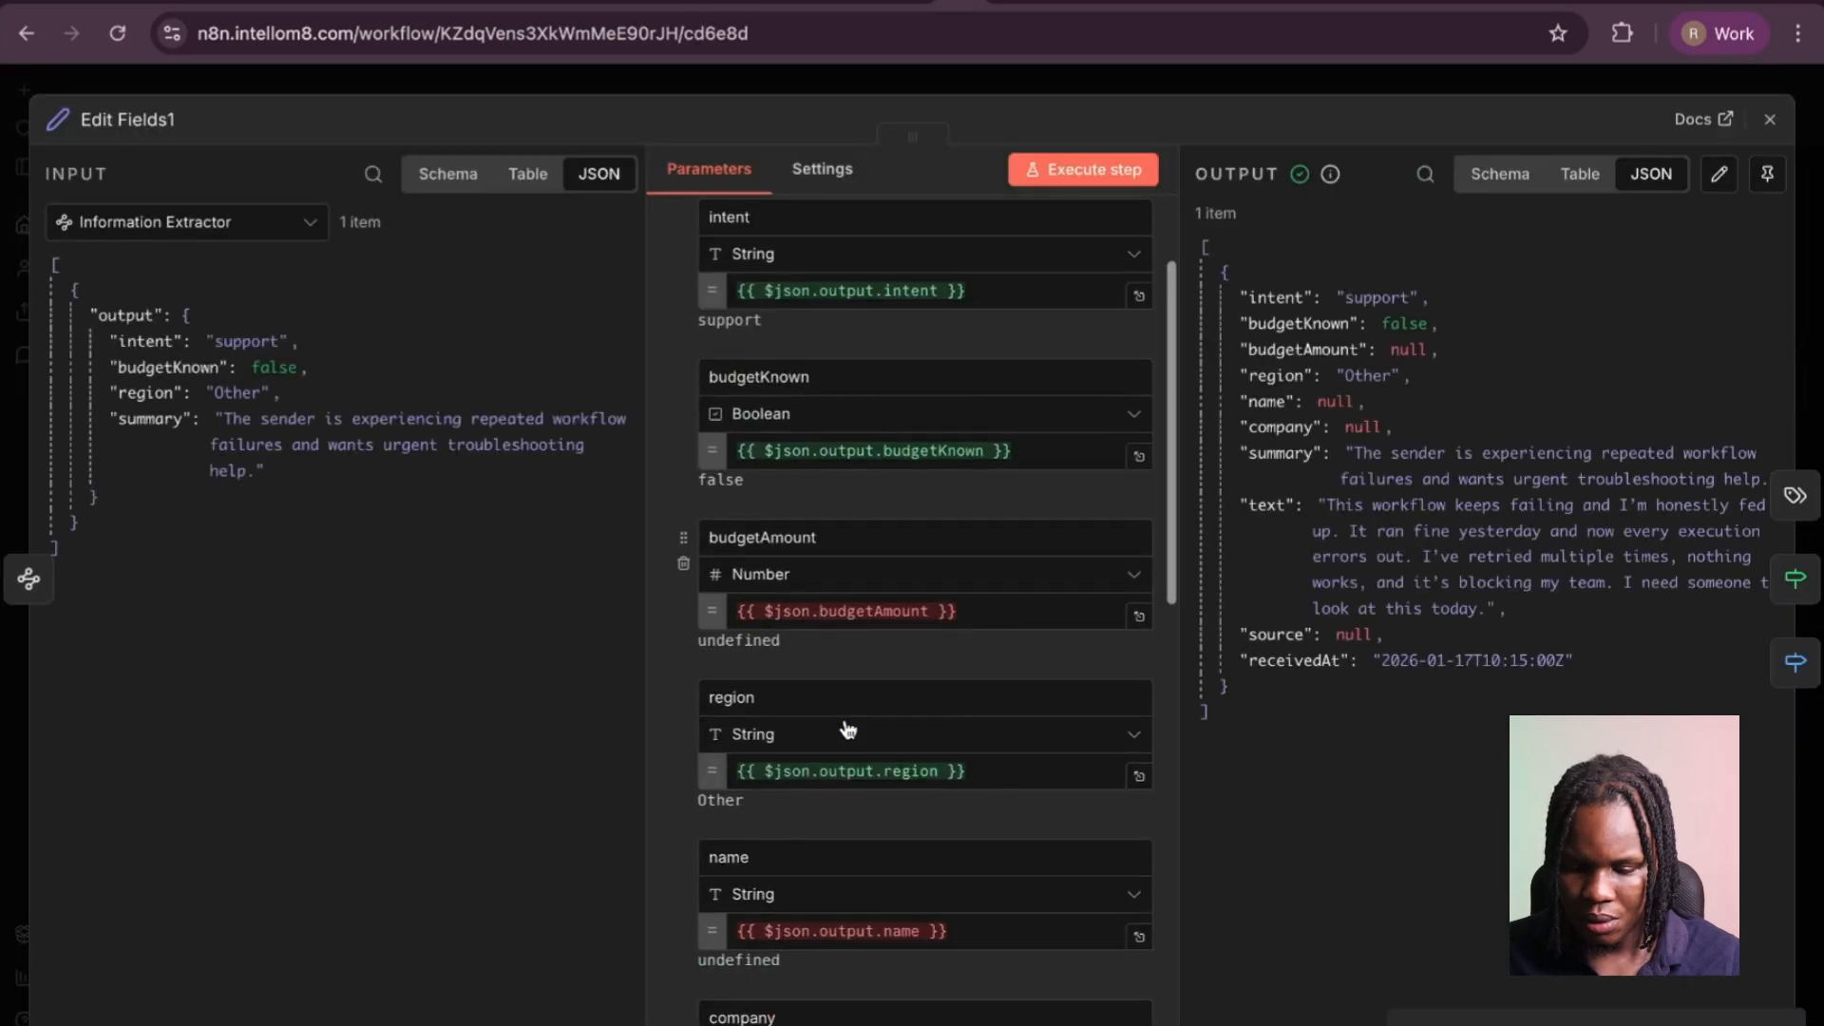
click(584, 538)
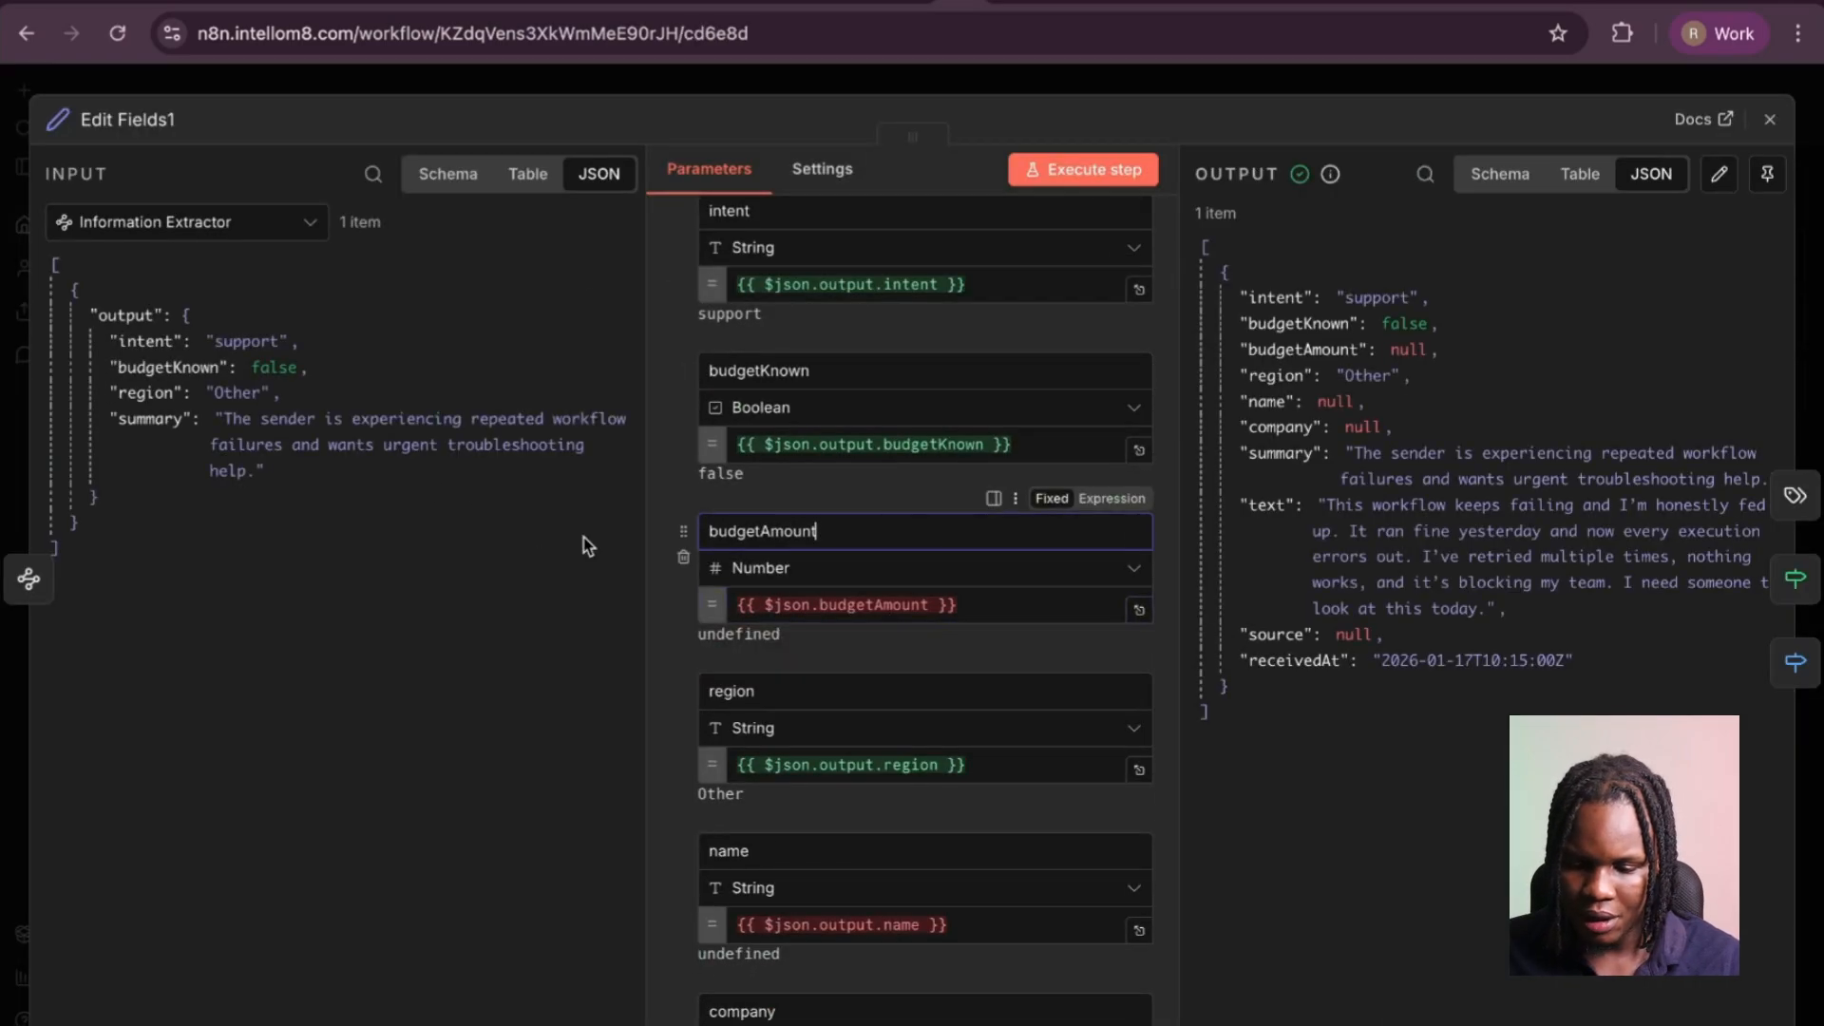
scroll(804, 789, down, 10)
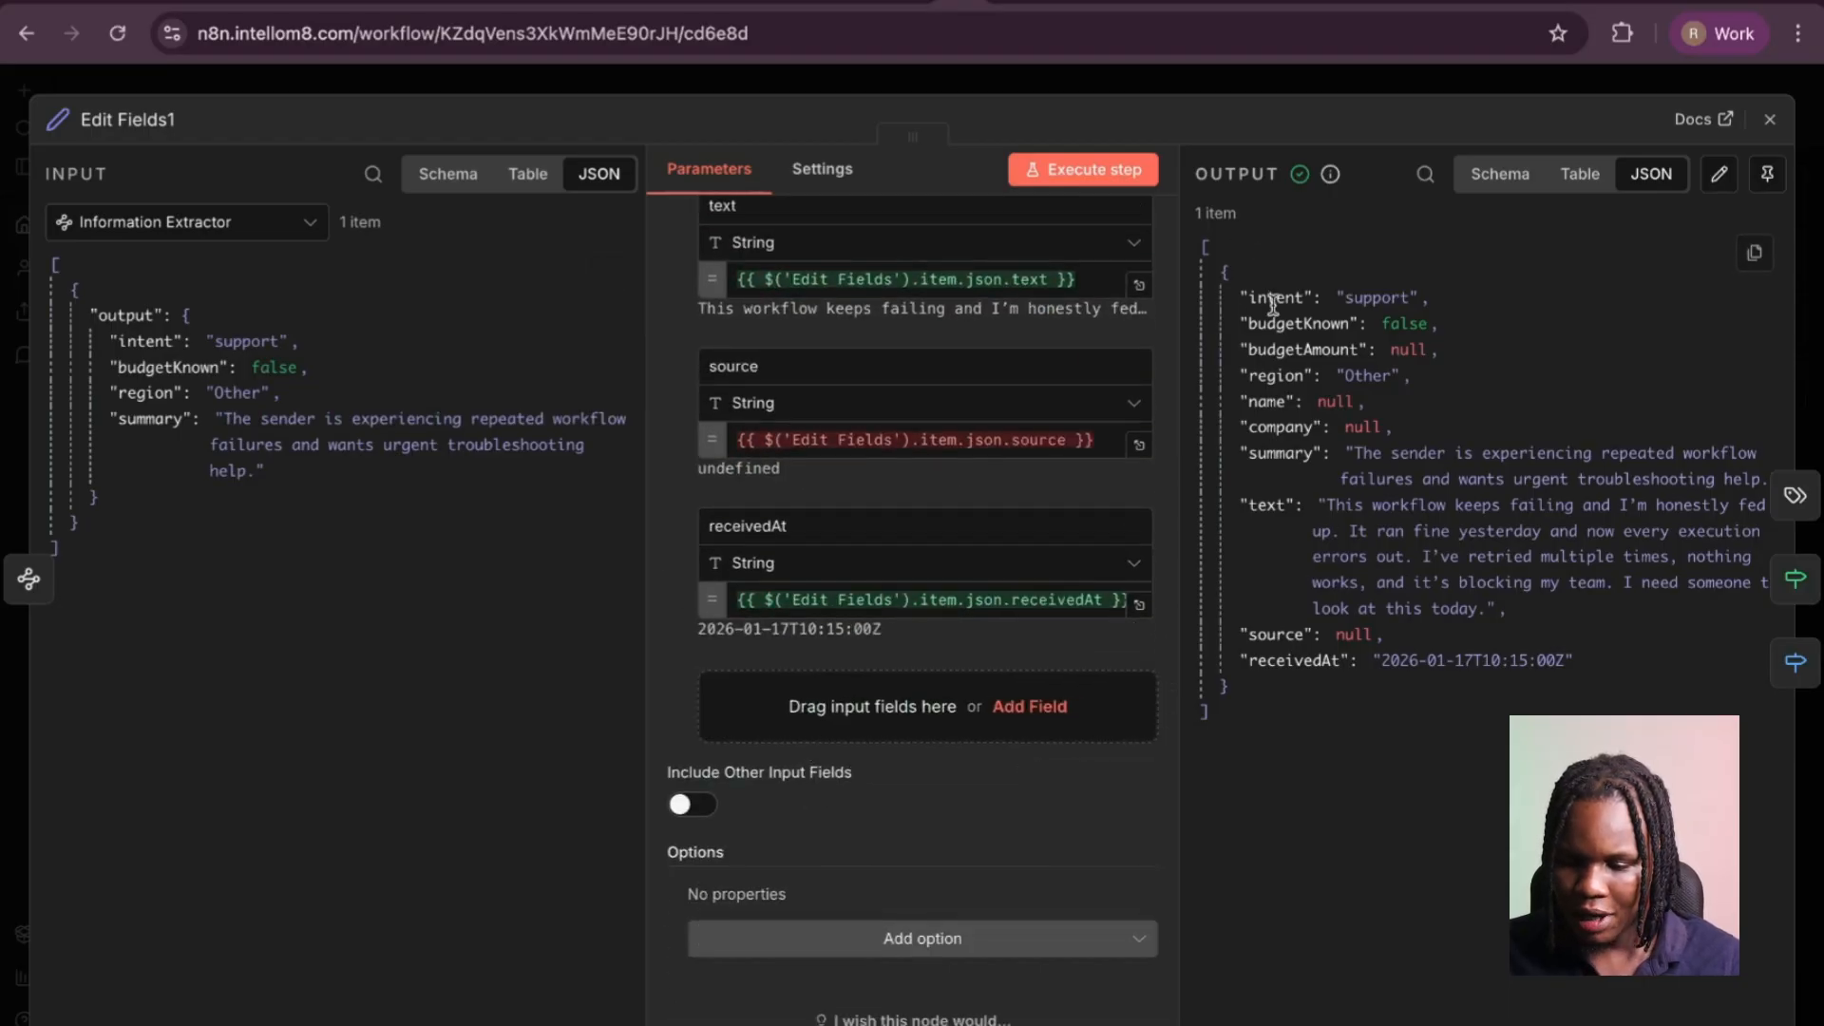
drag(1317, 405, 1354, 405)
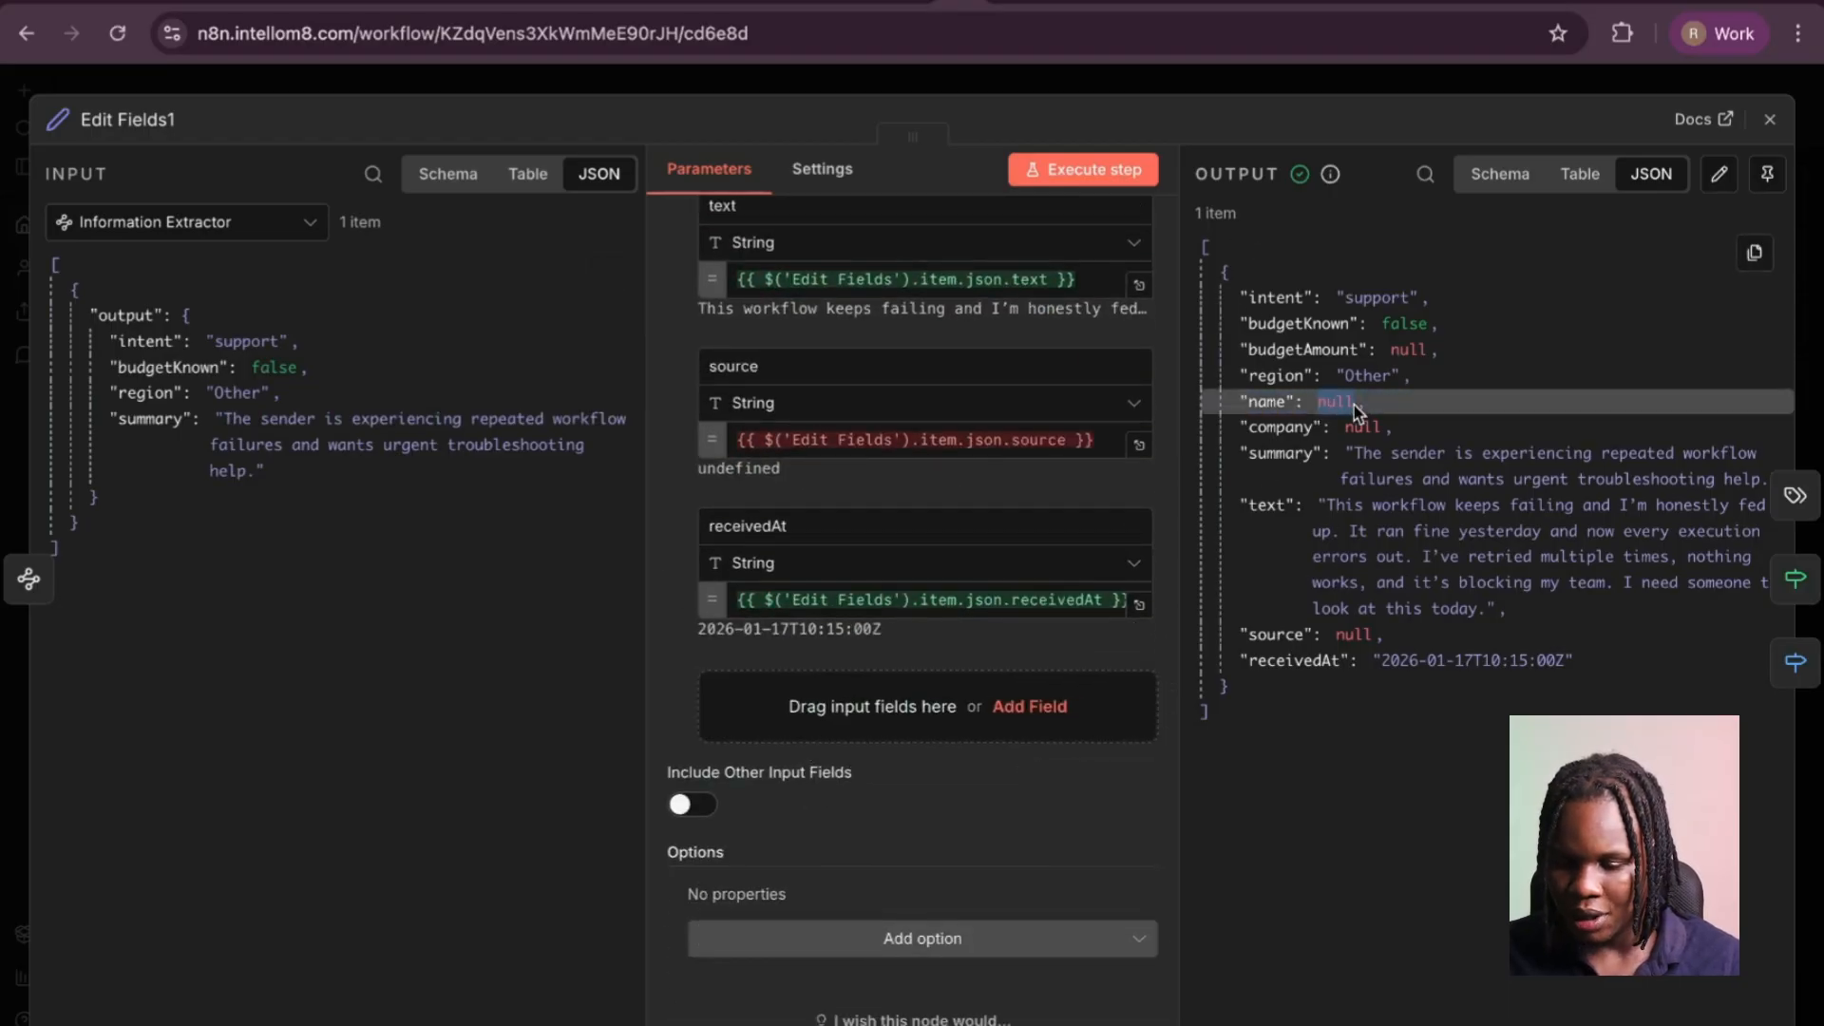
click(1279, 71)
Open the Text Classifier node and examine its Text to Classify expression with the inbound message.
scroll(1189, 738, right, 5)
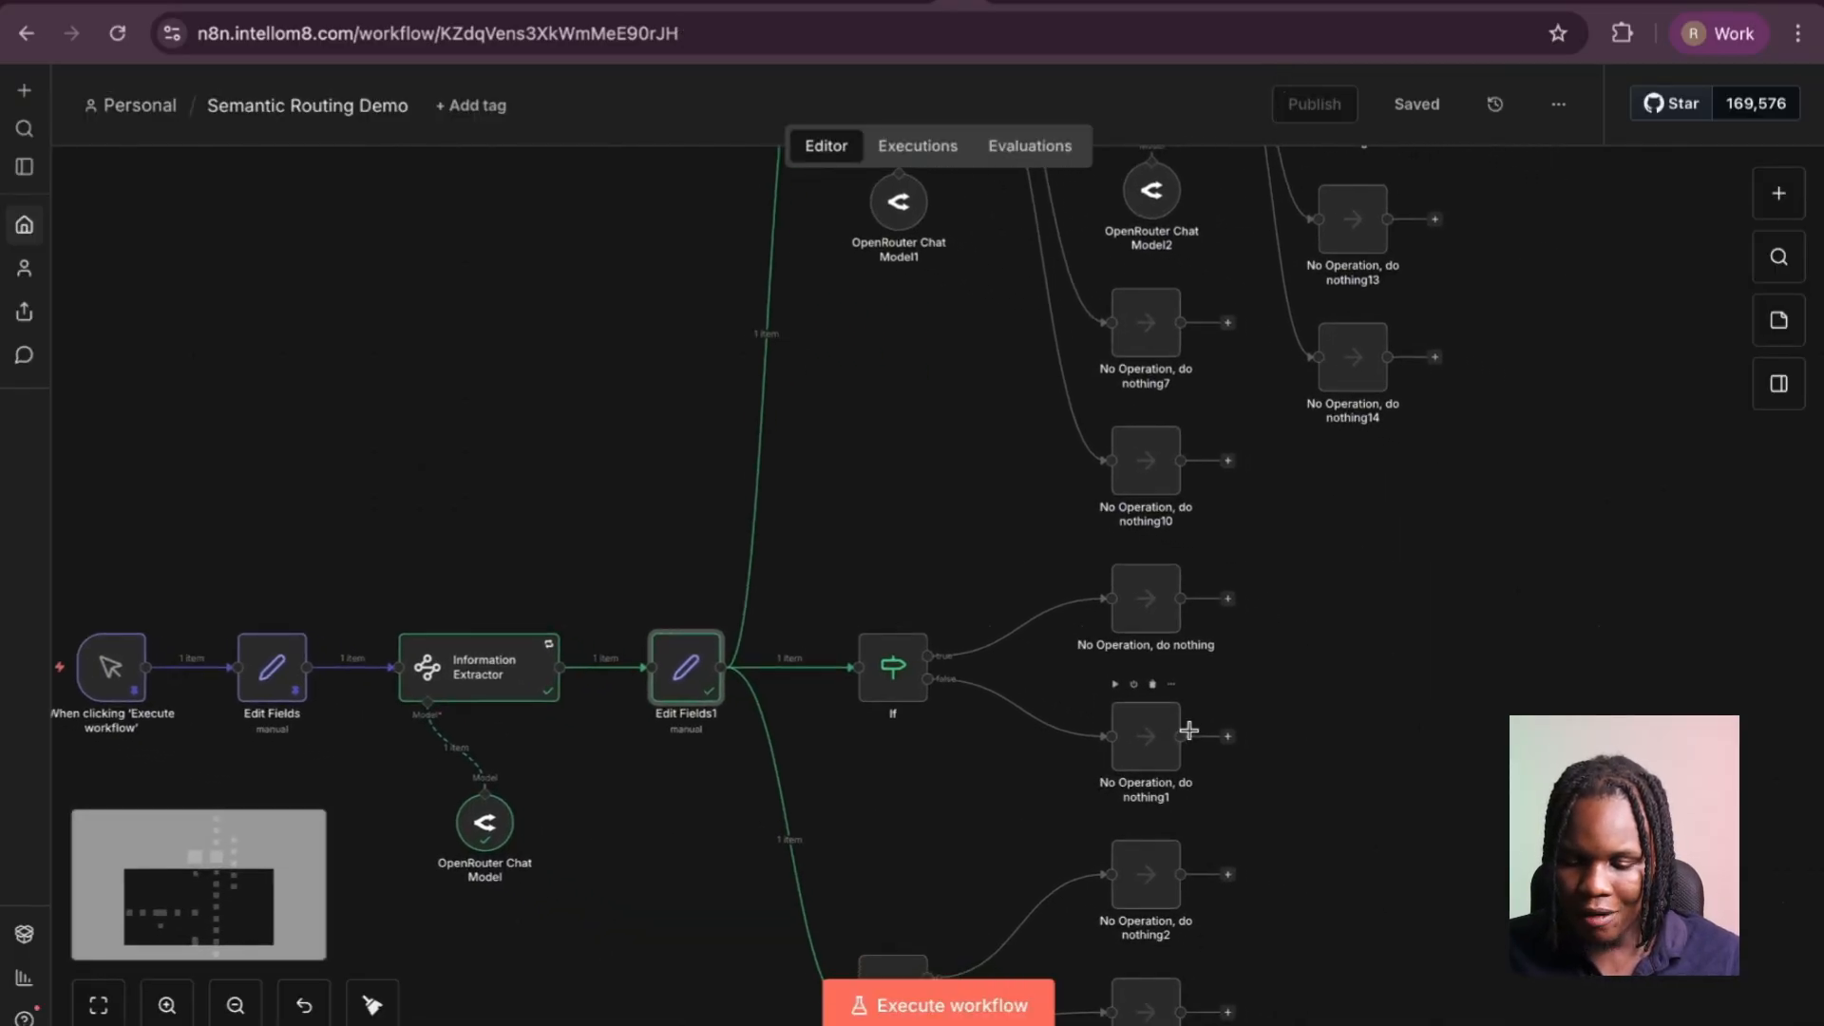
scroll(1194, 739, up, 5)
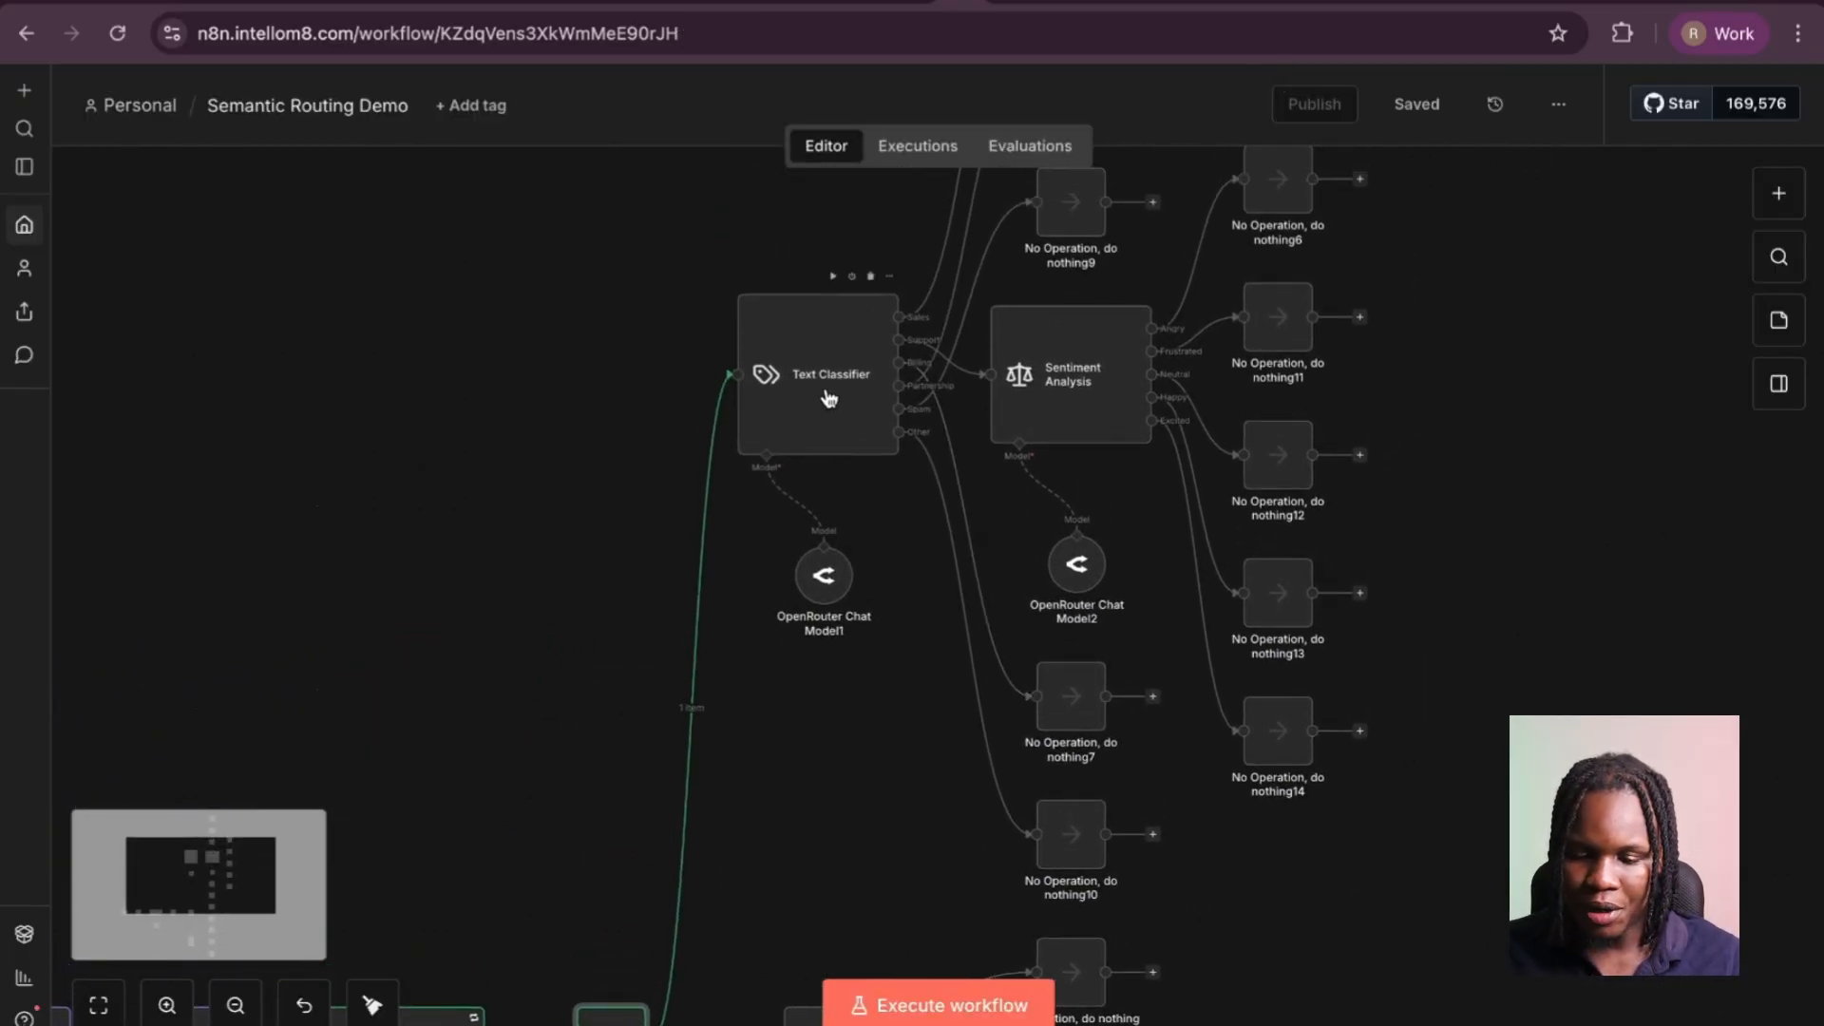
double_click(827, 393)
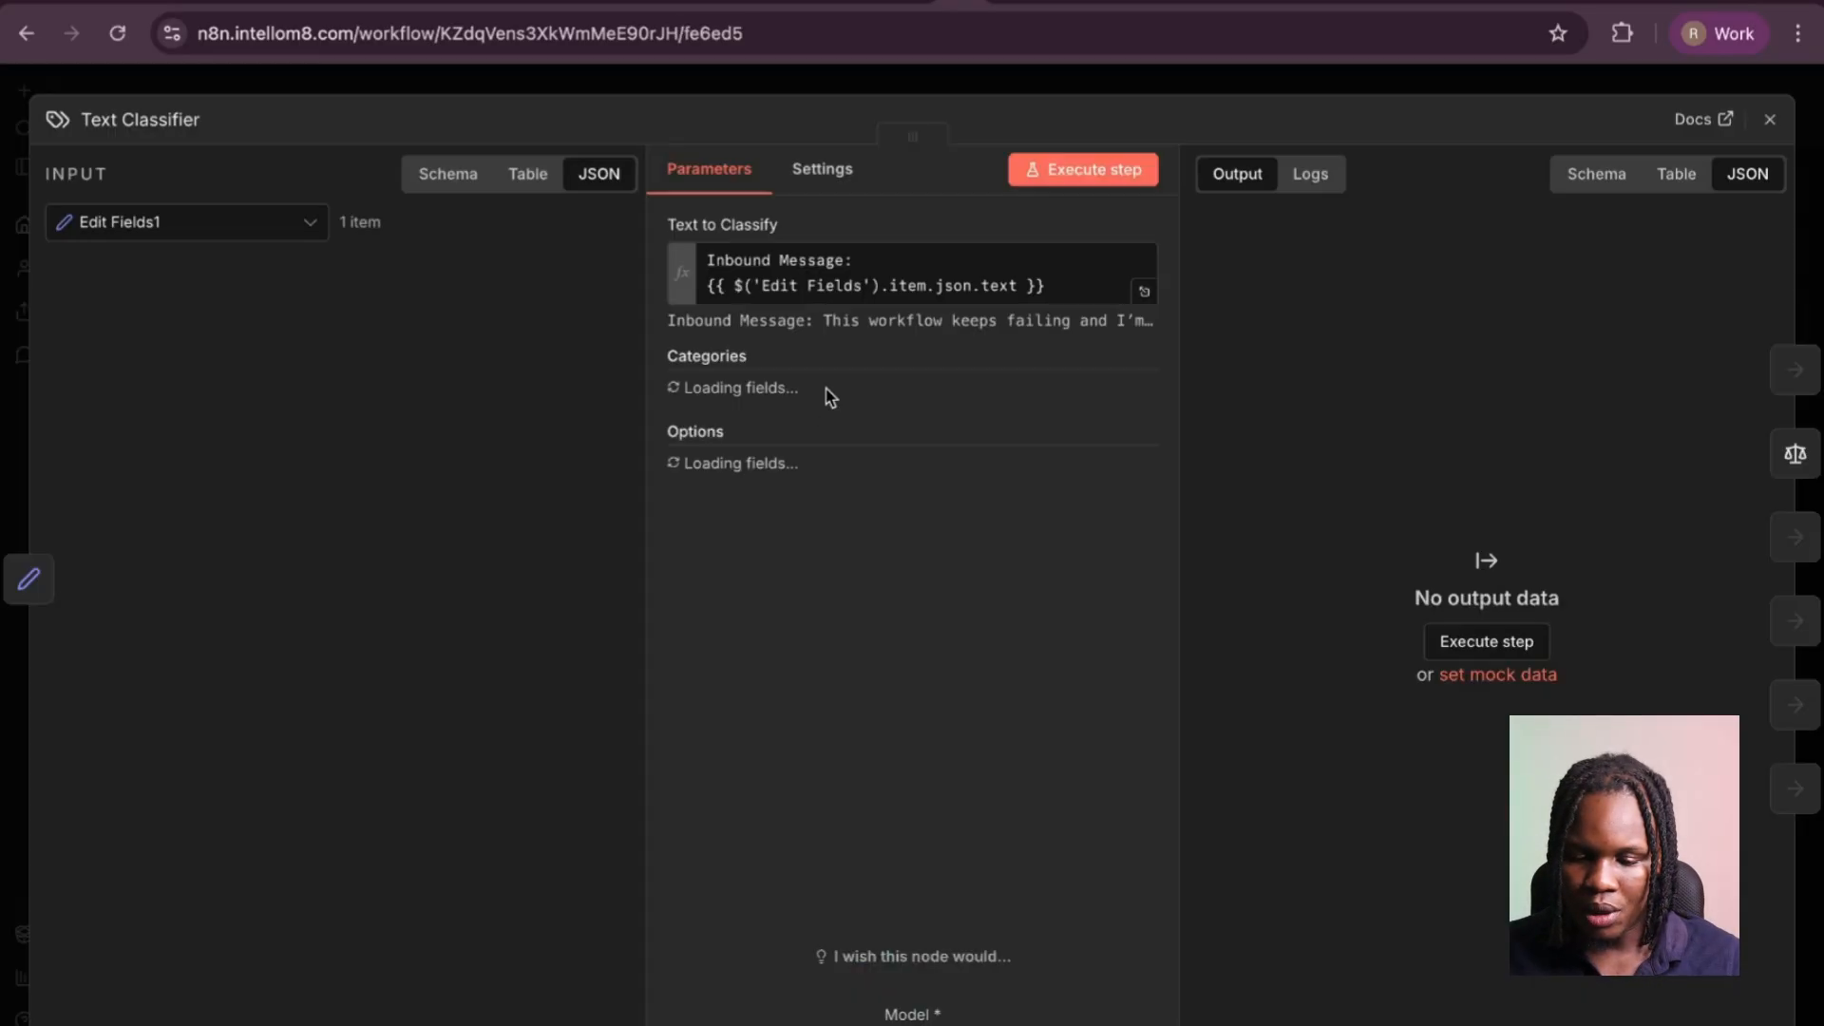
click(893, 258)
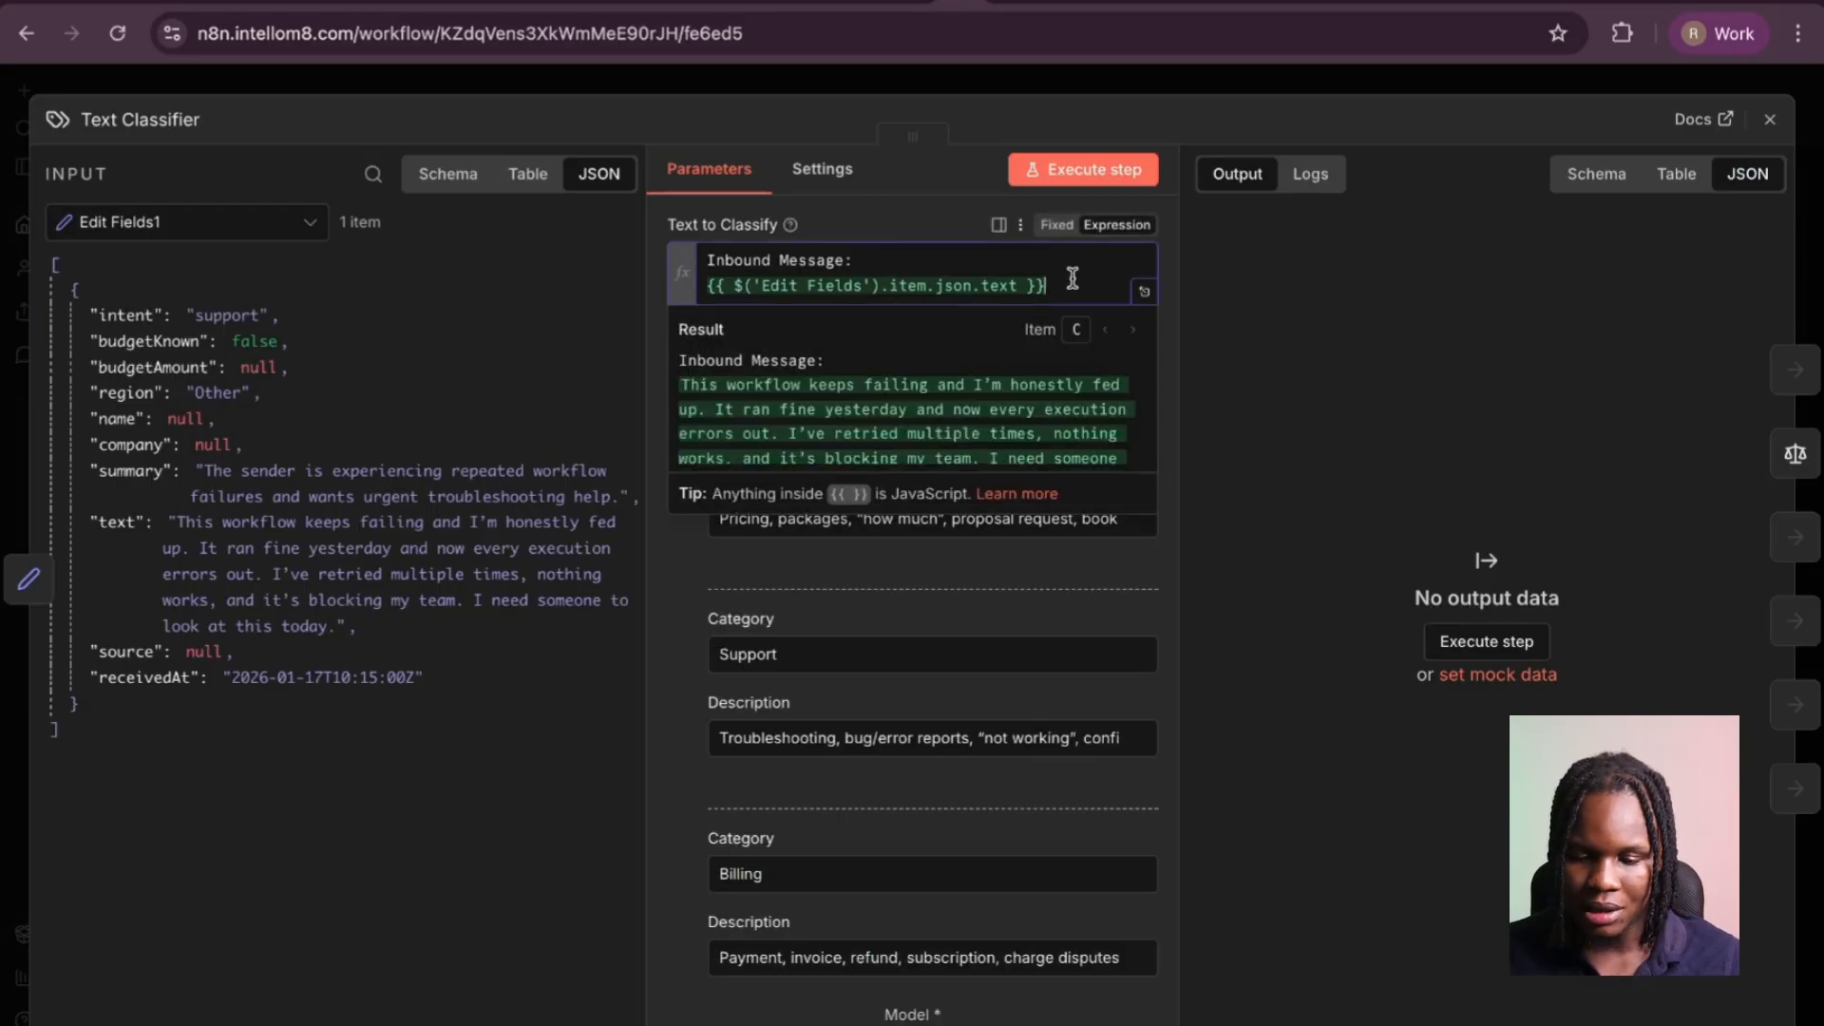
drag(1072, 278, 662, 231)
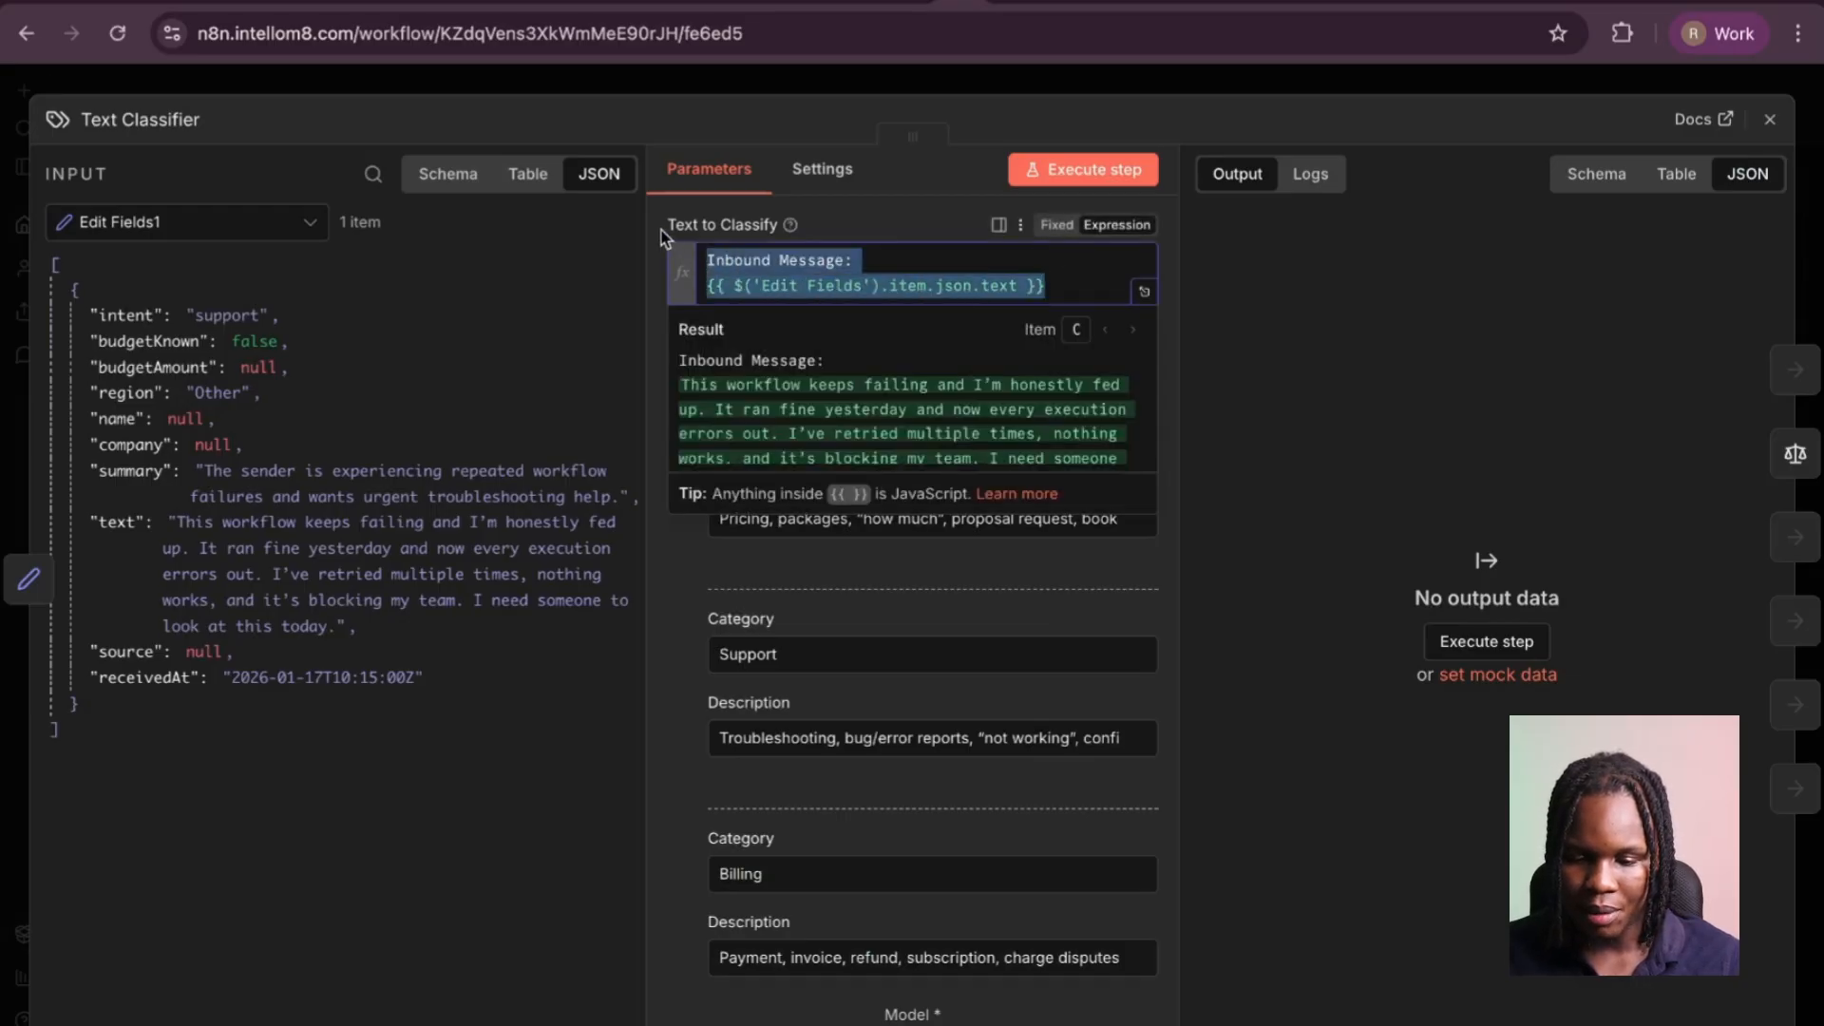
click(648, 295)
Review the Text Classifier's categories and no-match option, and read its full System Prompt Template.
scroll(784, 550, down, 2)
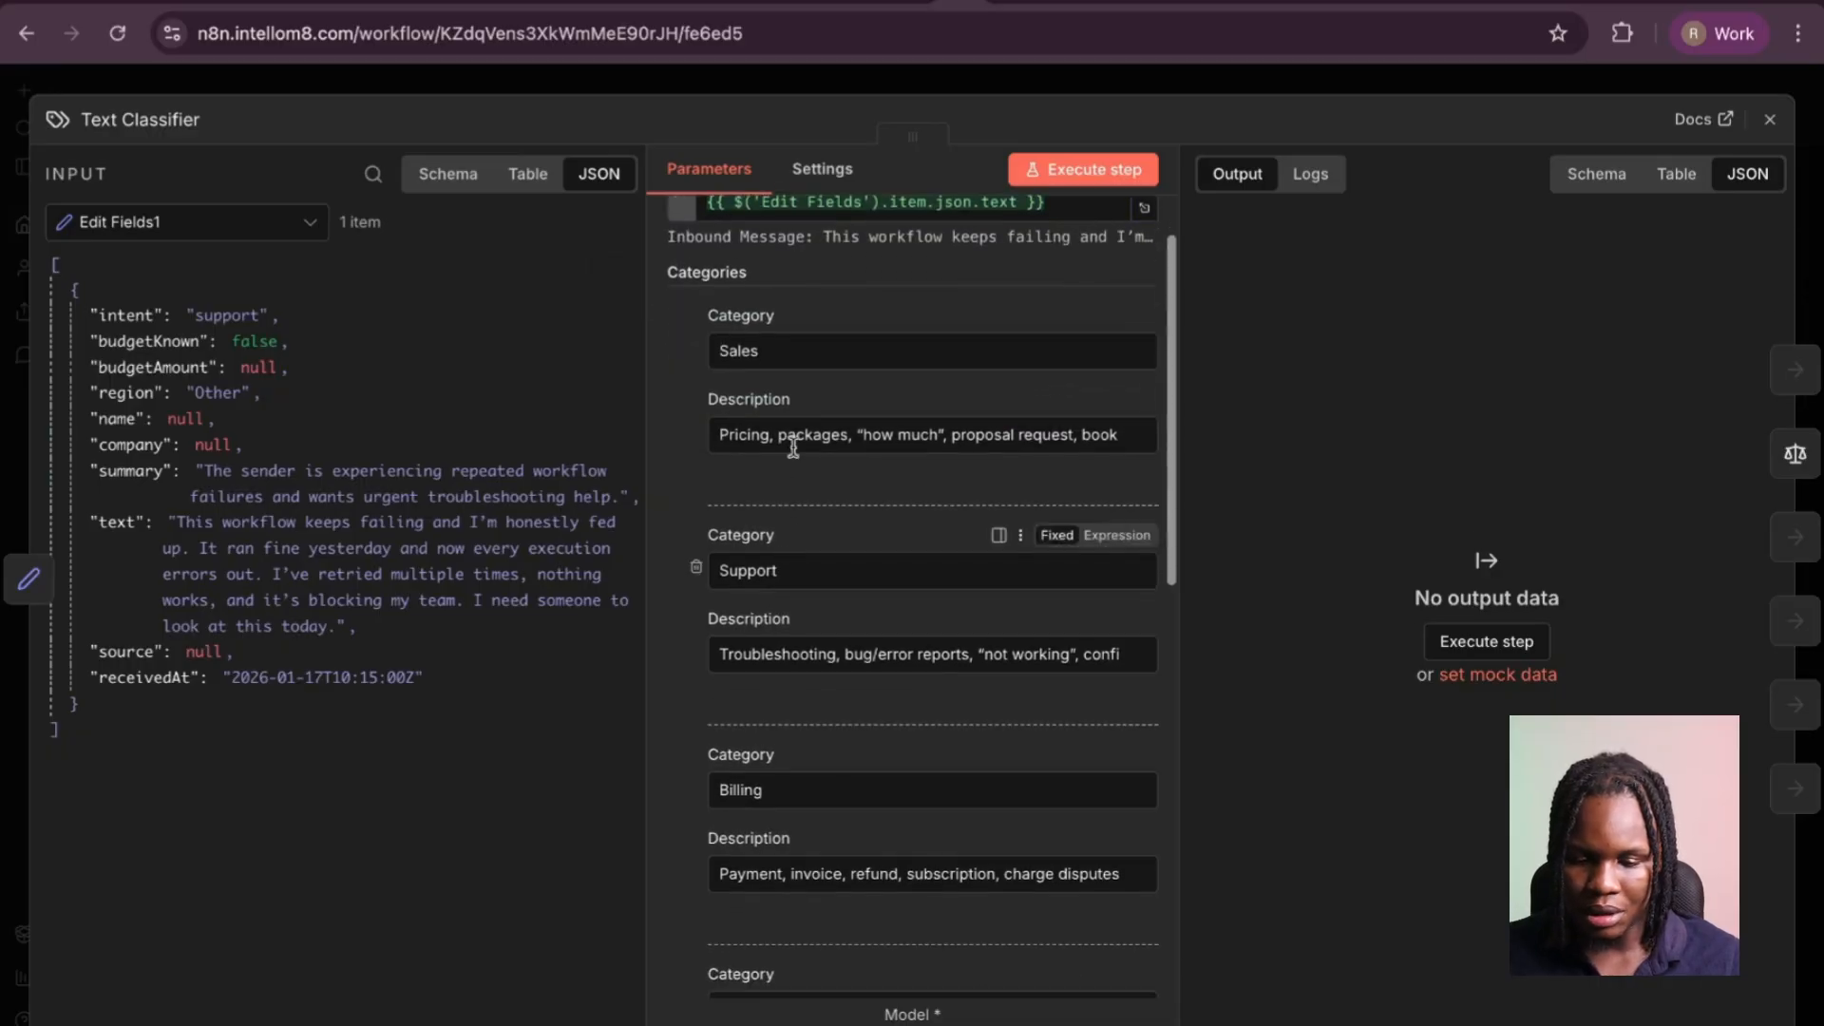
scroll(769, 357, down, 10)
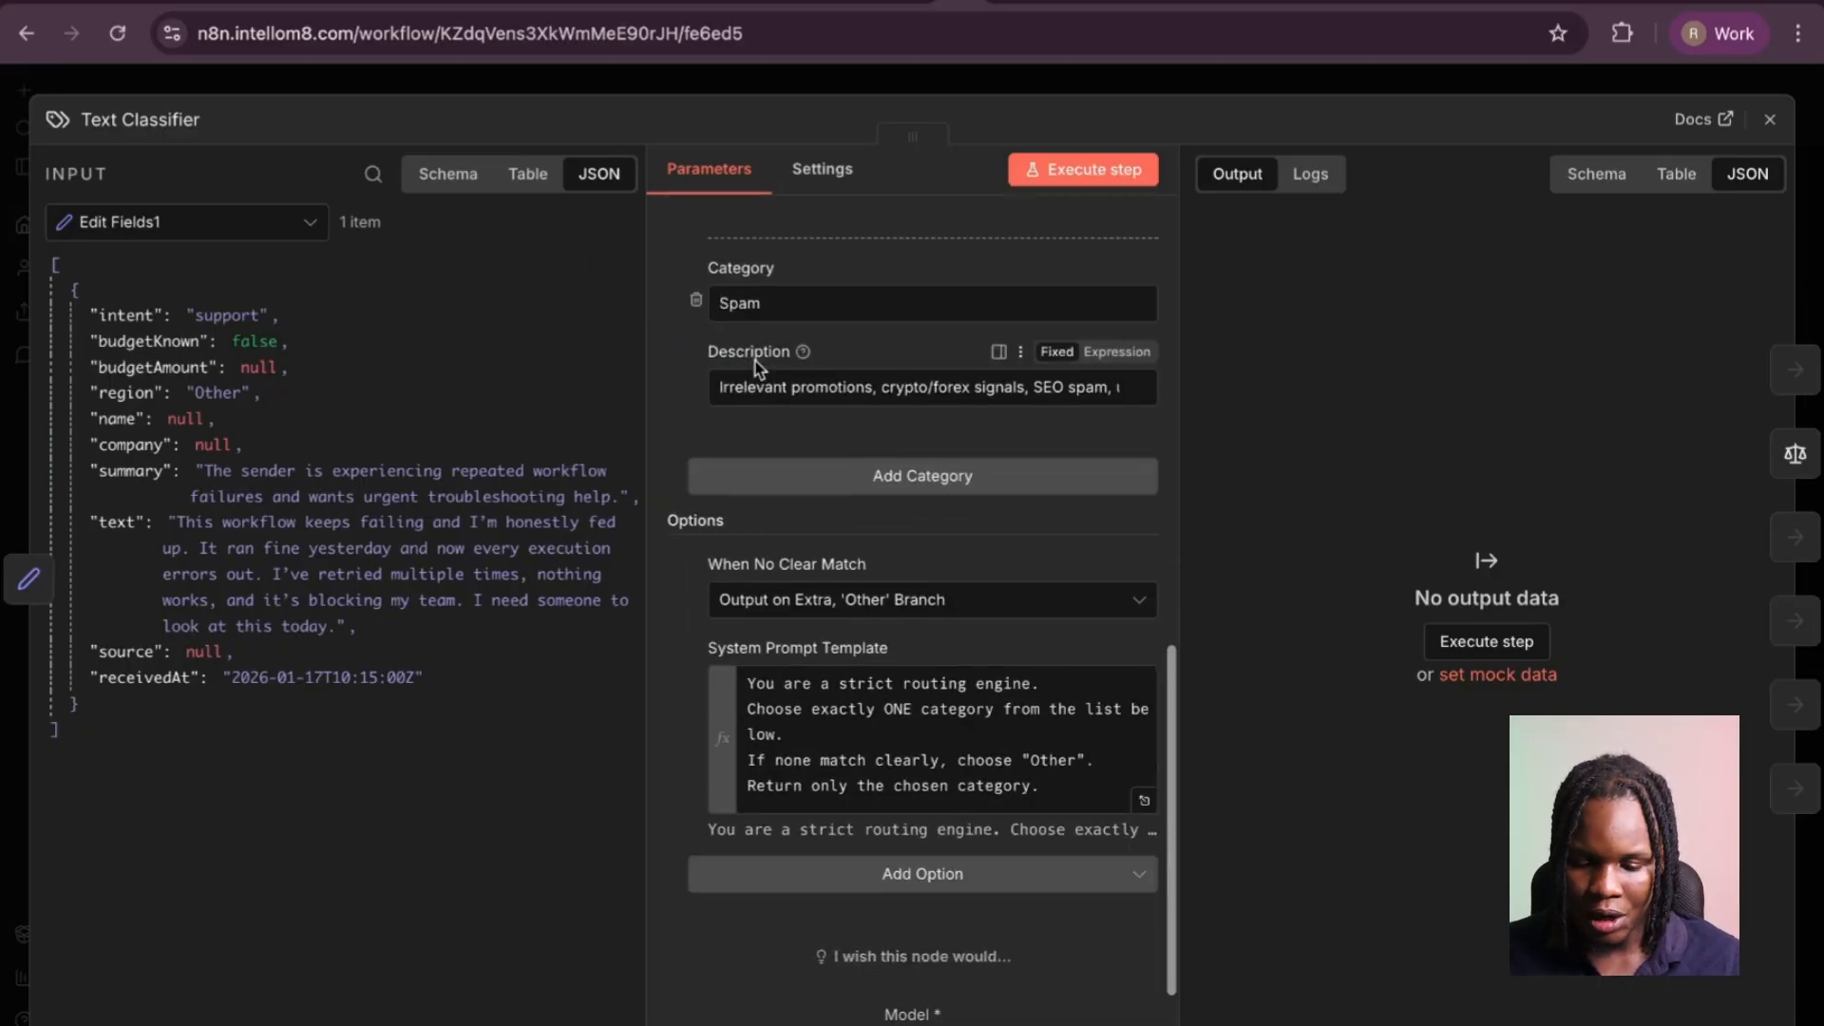
click(1144, 801)
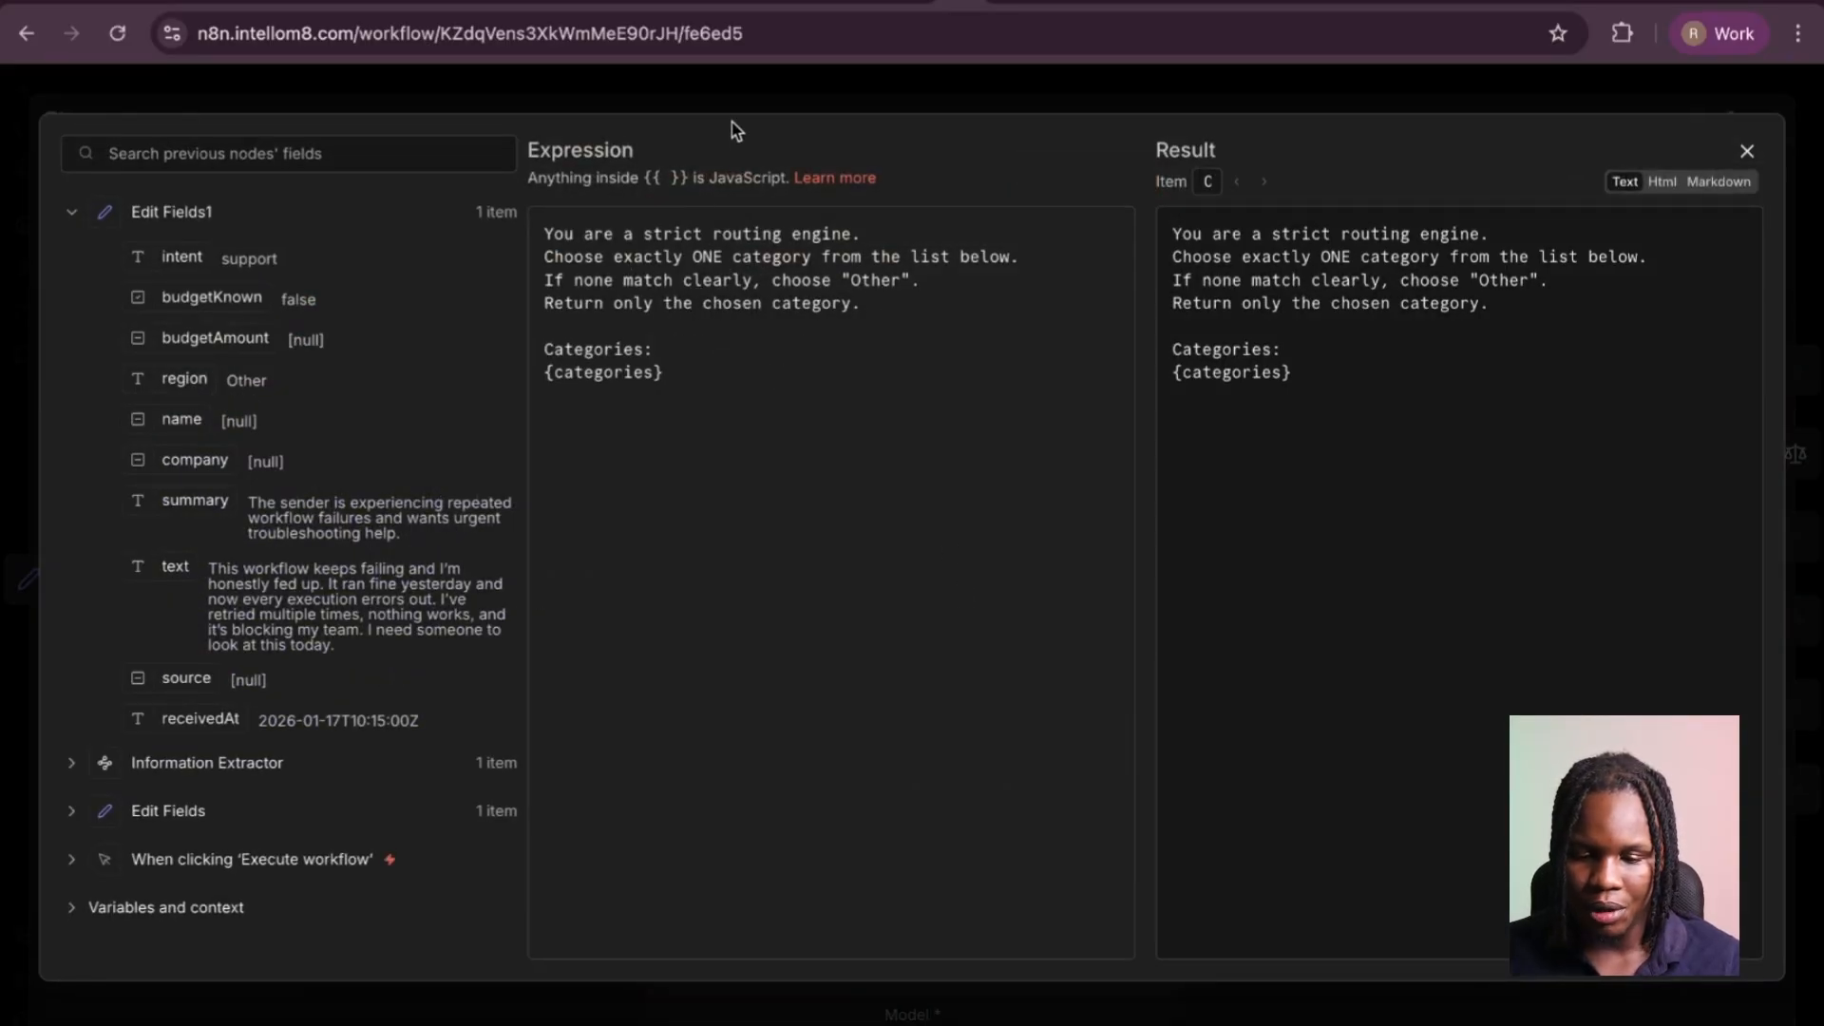
click(725, 85)
scroll(946, 696, up, 10)
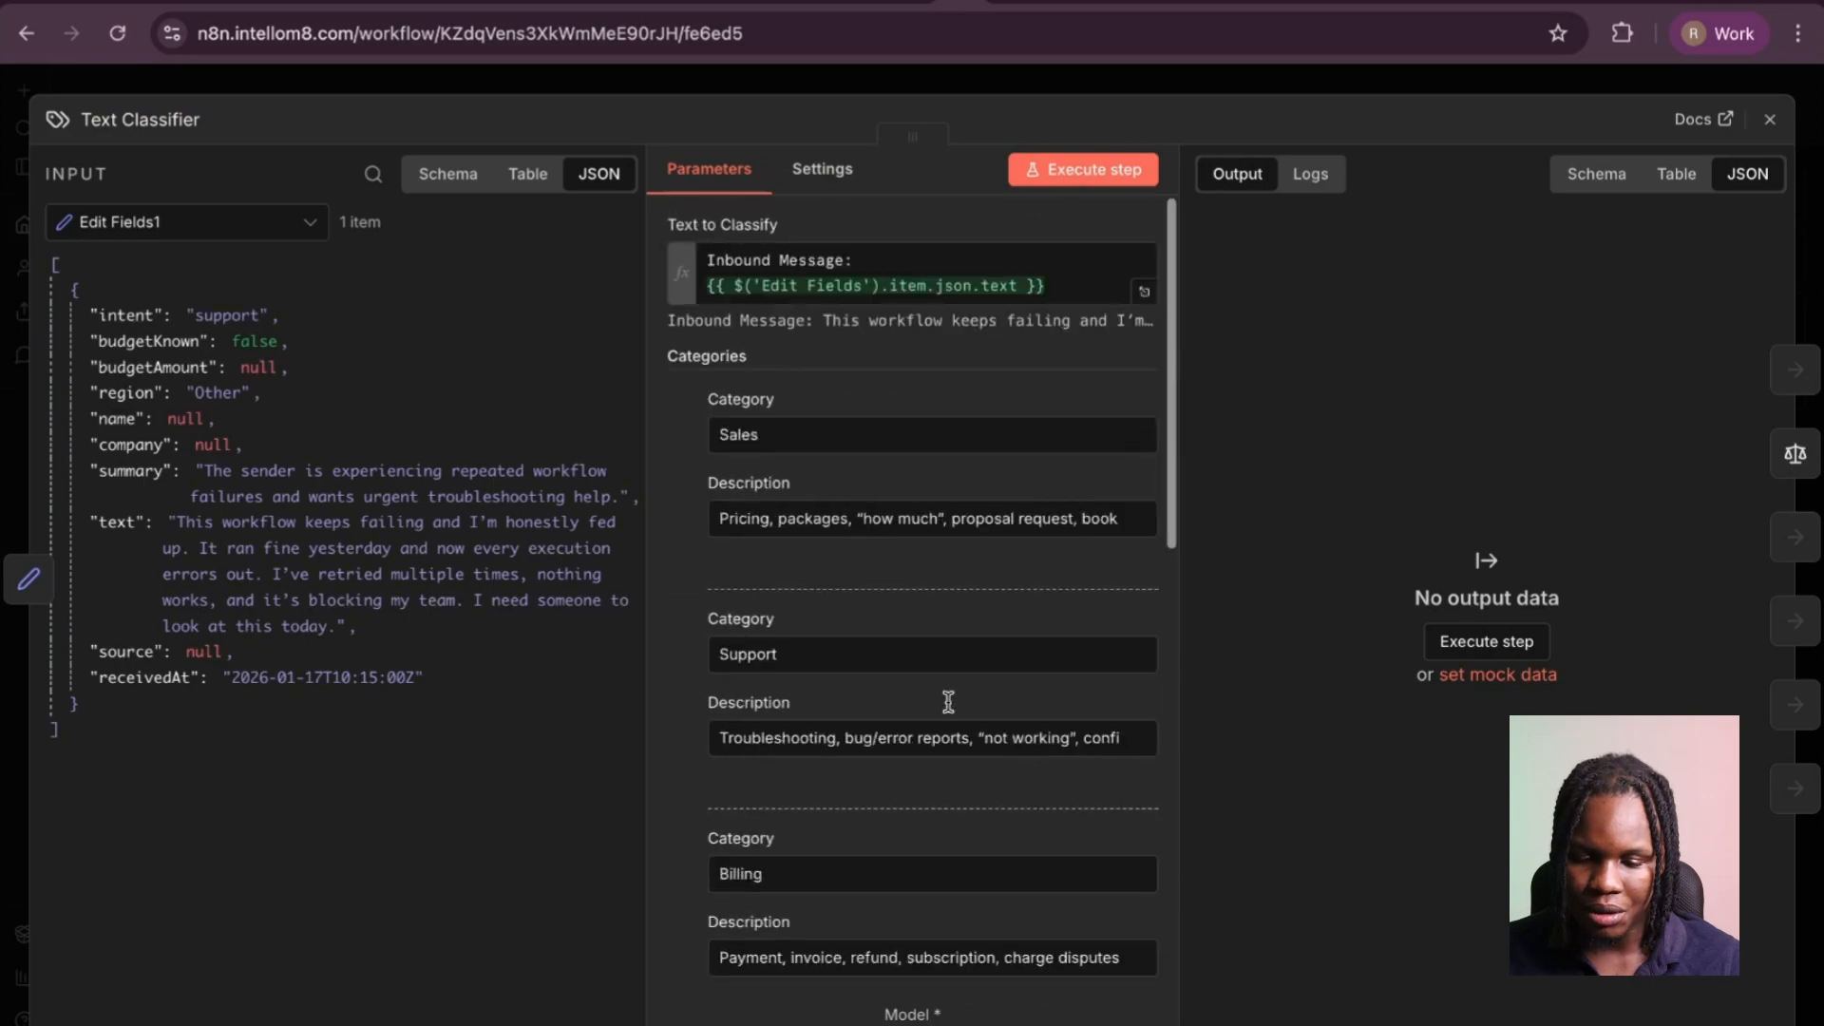
Examine the Text Classifier's category descriptions from Sales to Spam, its no-match fallback and the further options it can take.
click(787, 434)
scroll(846, 409, down, 1)
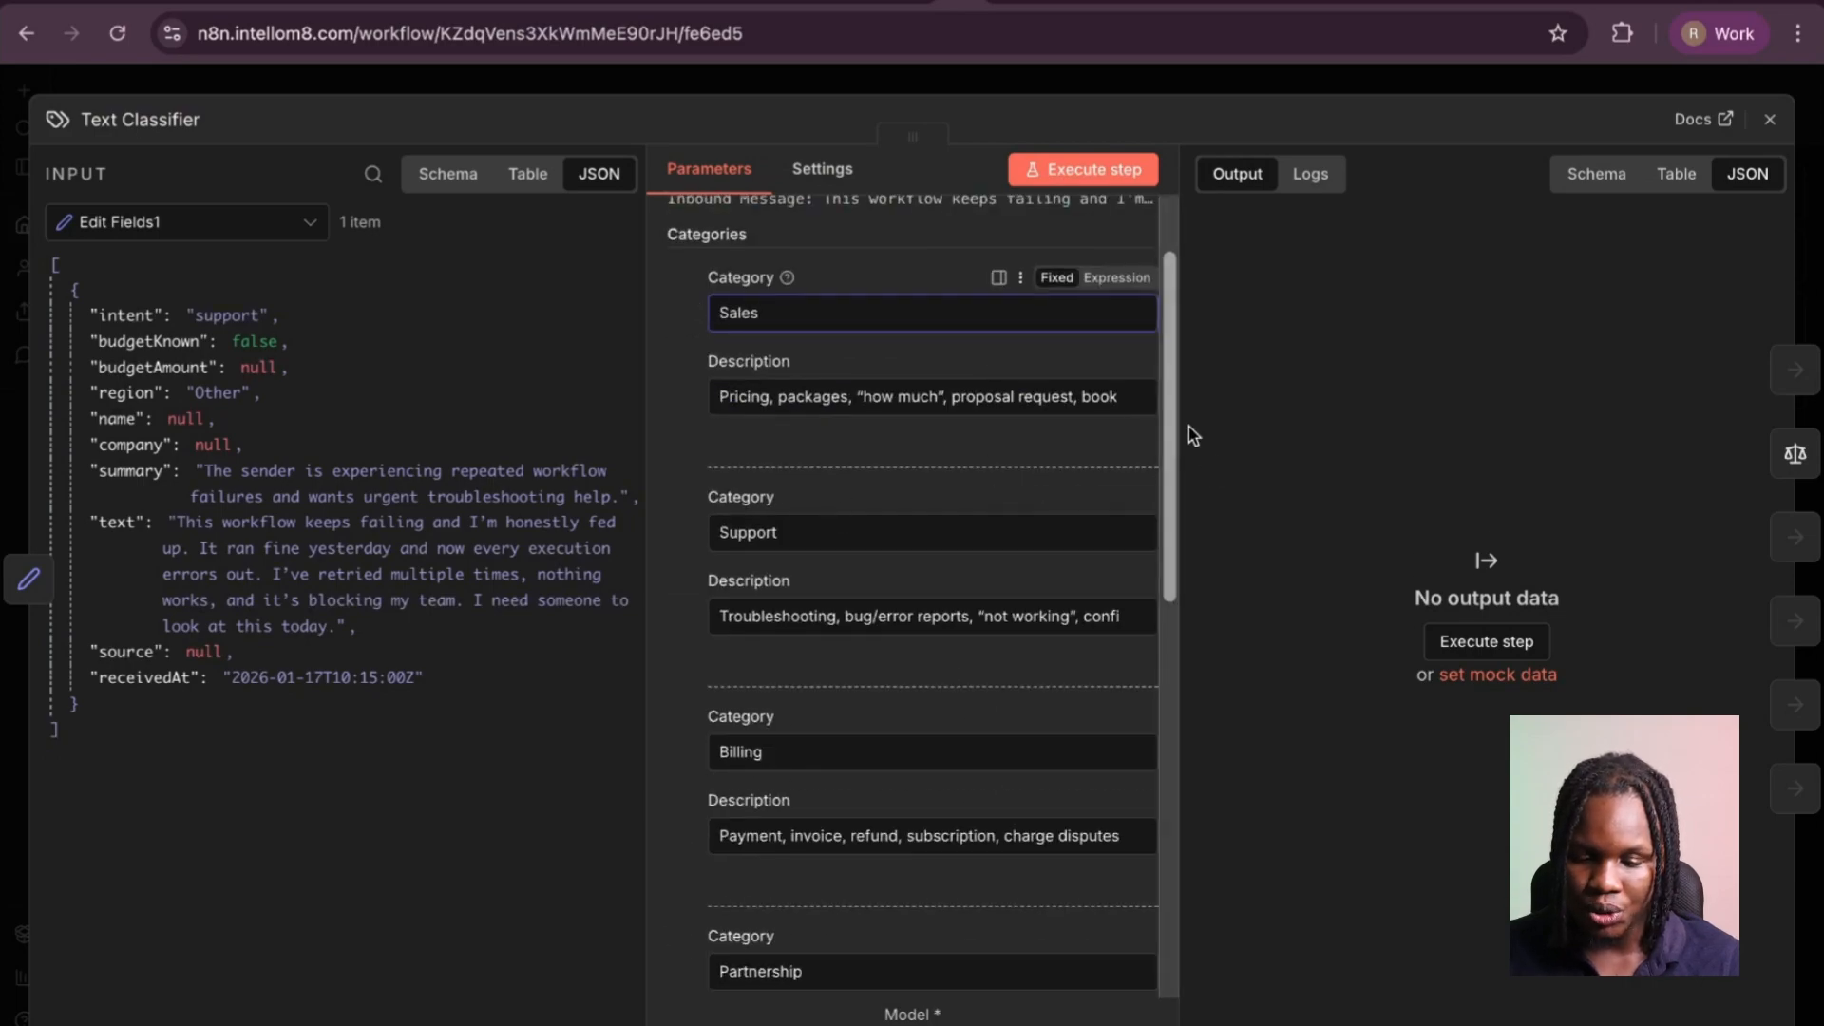
click(1150, 418)
key(Escape)
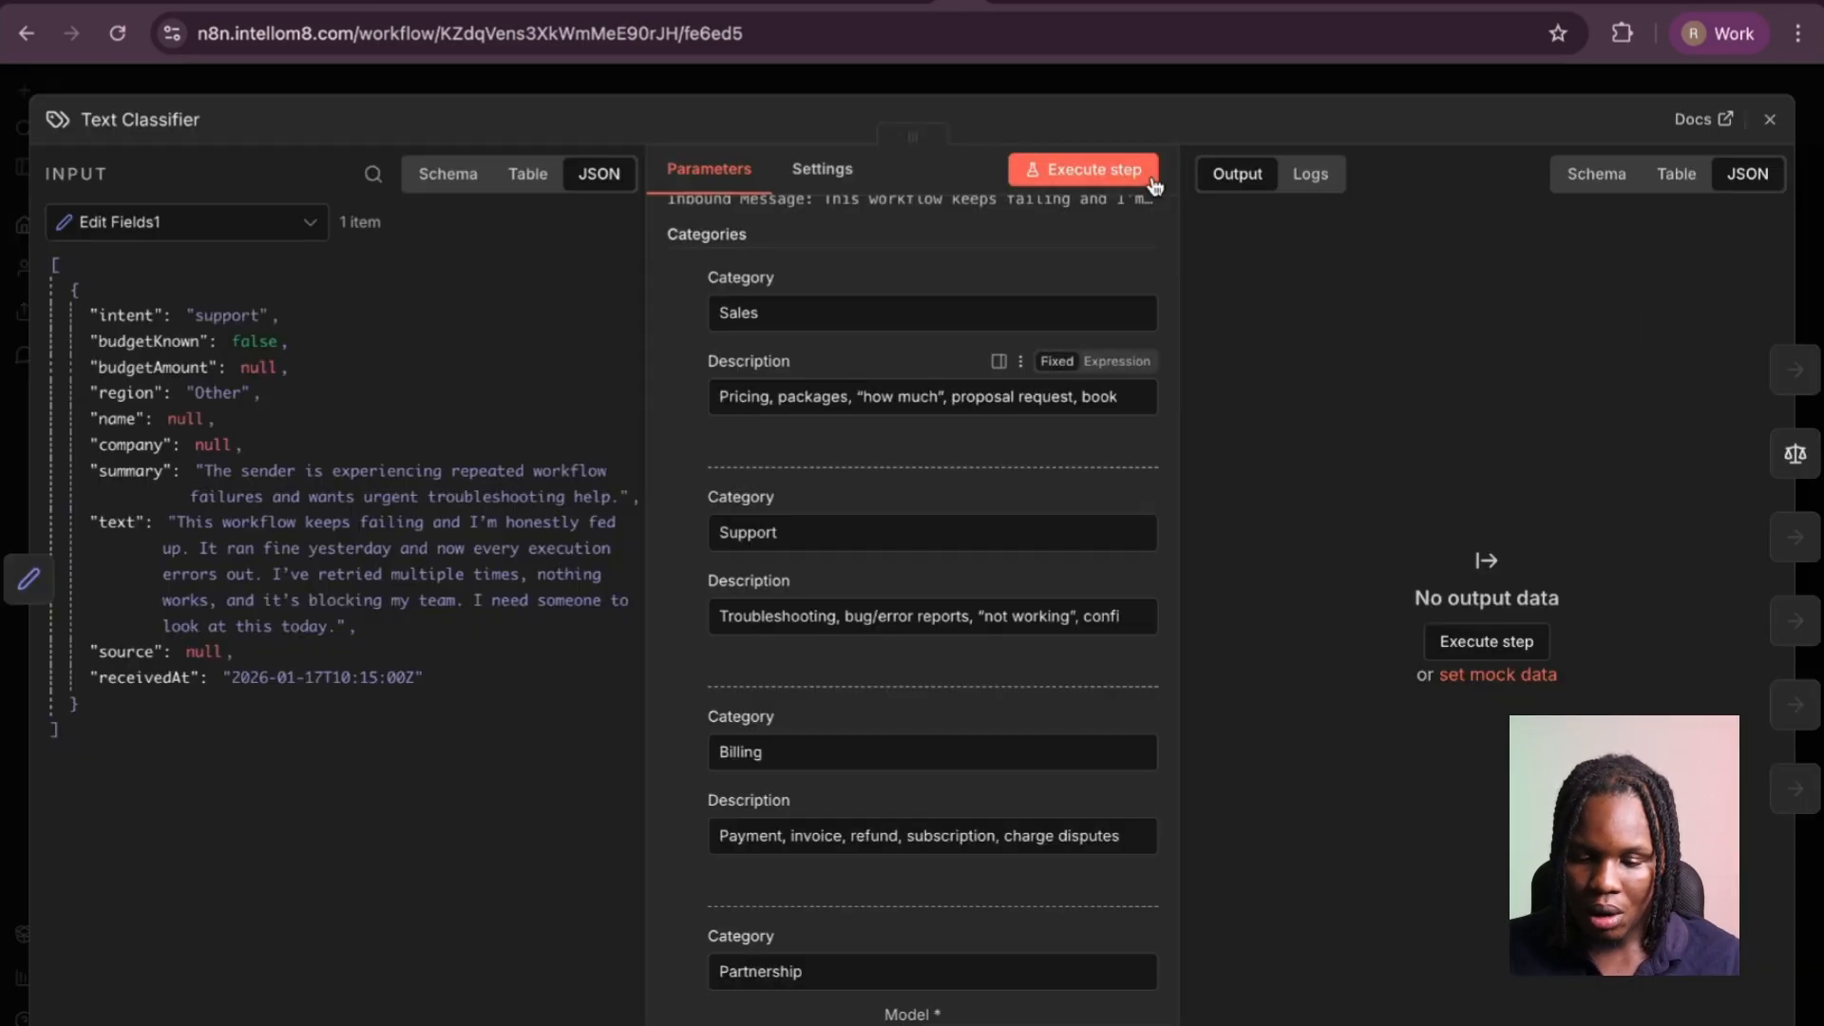
scroll(844, 554, down, 3)
scroll(846, 556, down, 5)
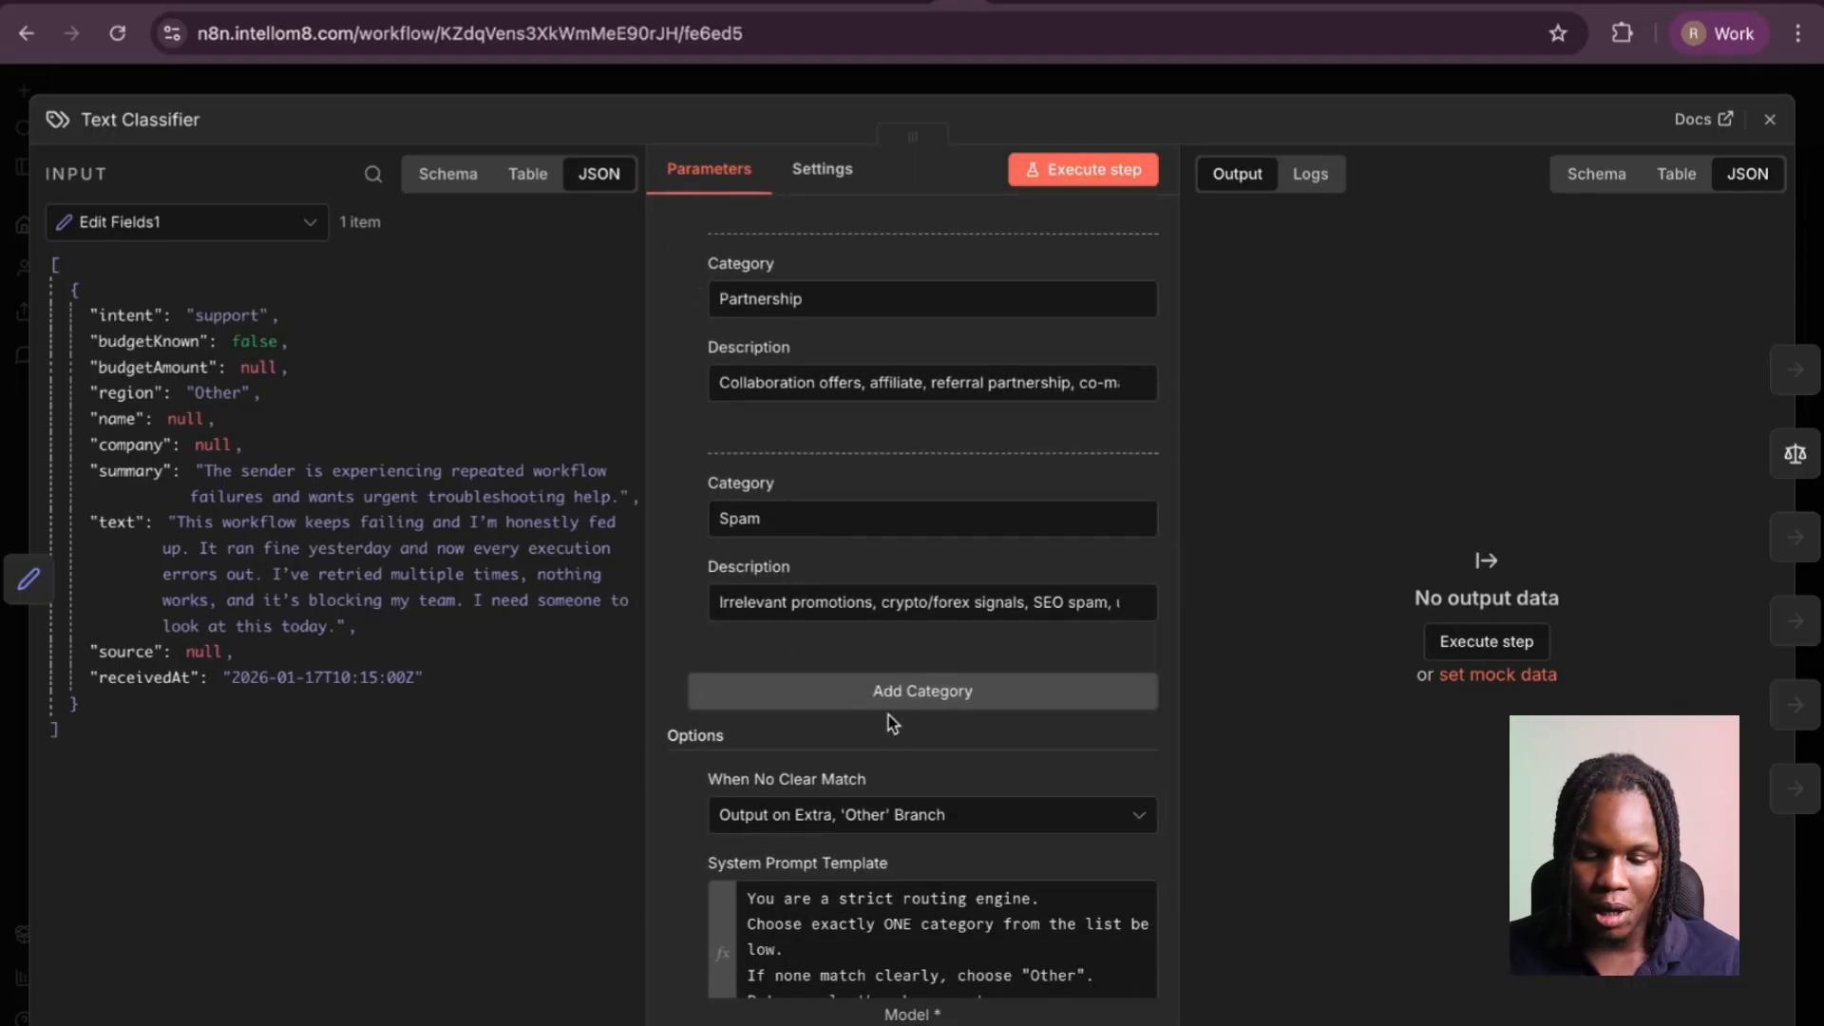
scroll(915, 709, down, 2)
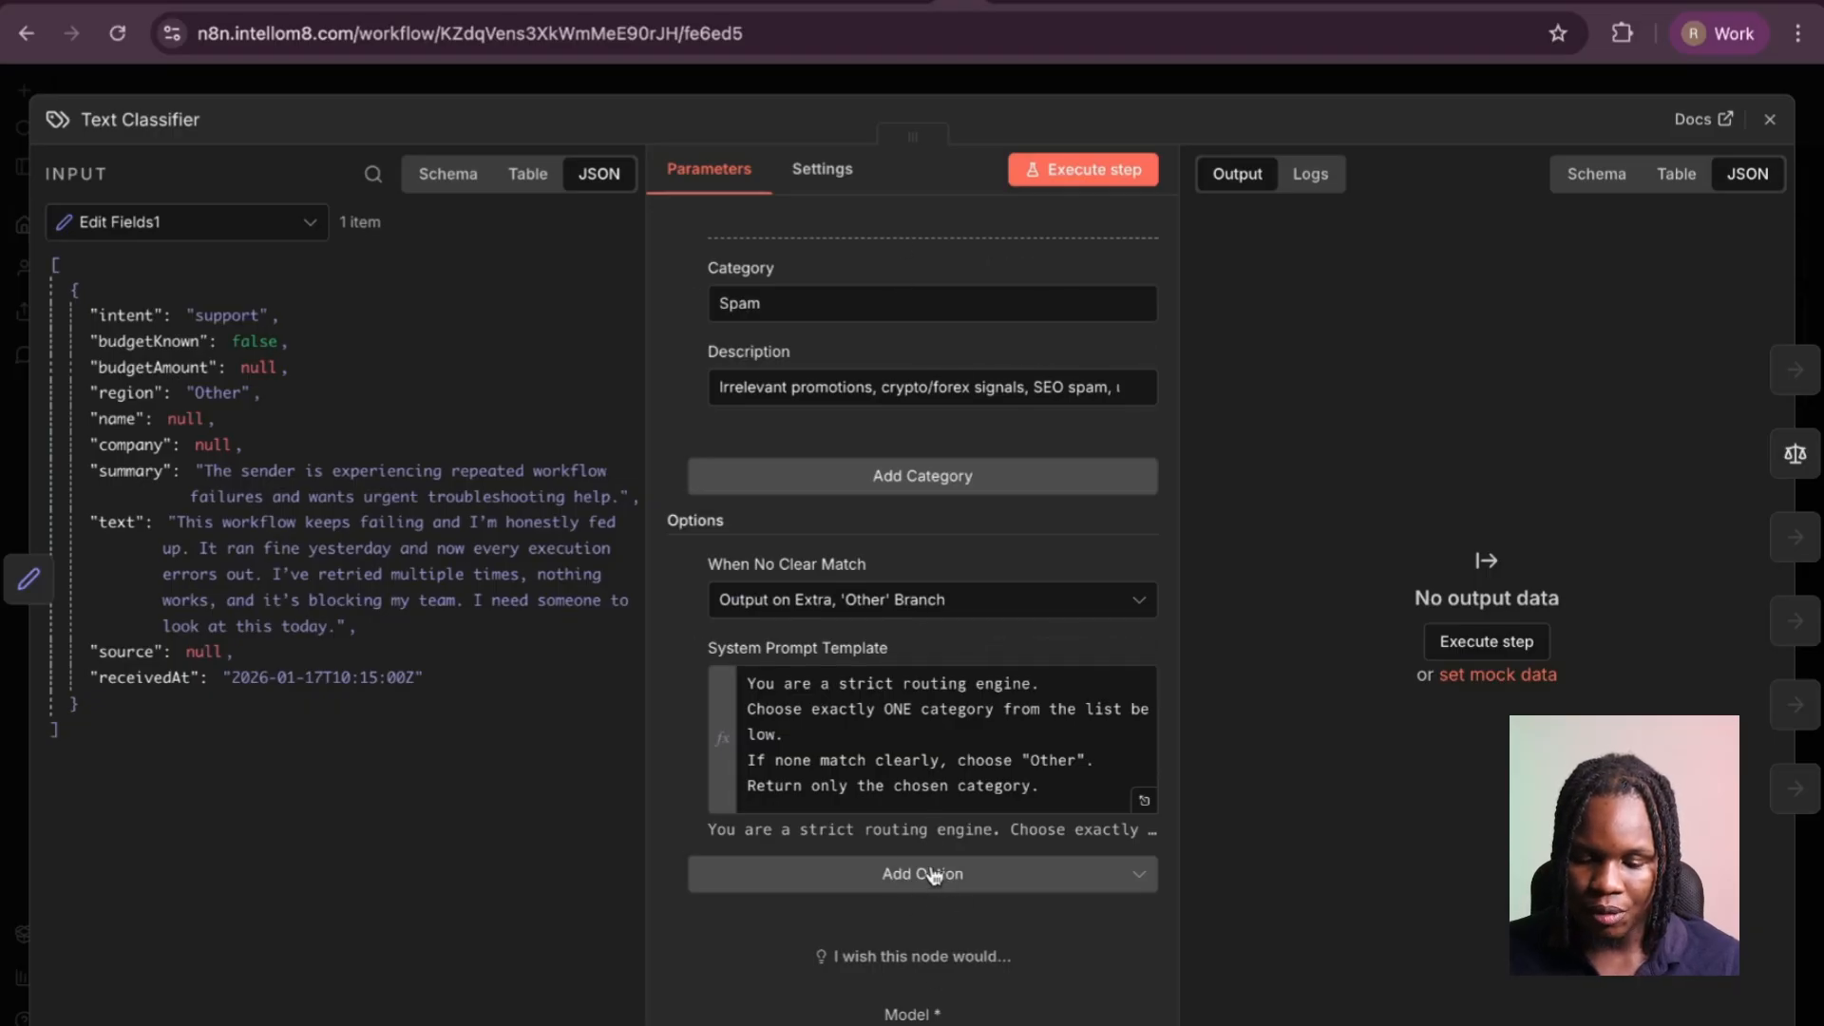
click(819, 869)
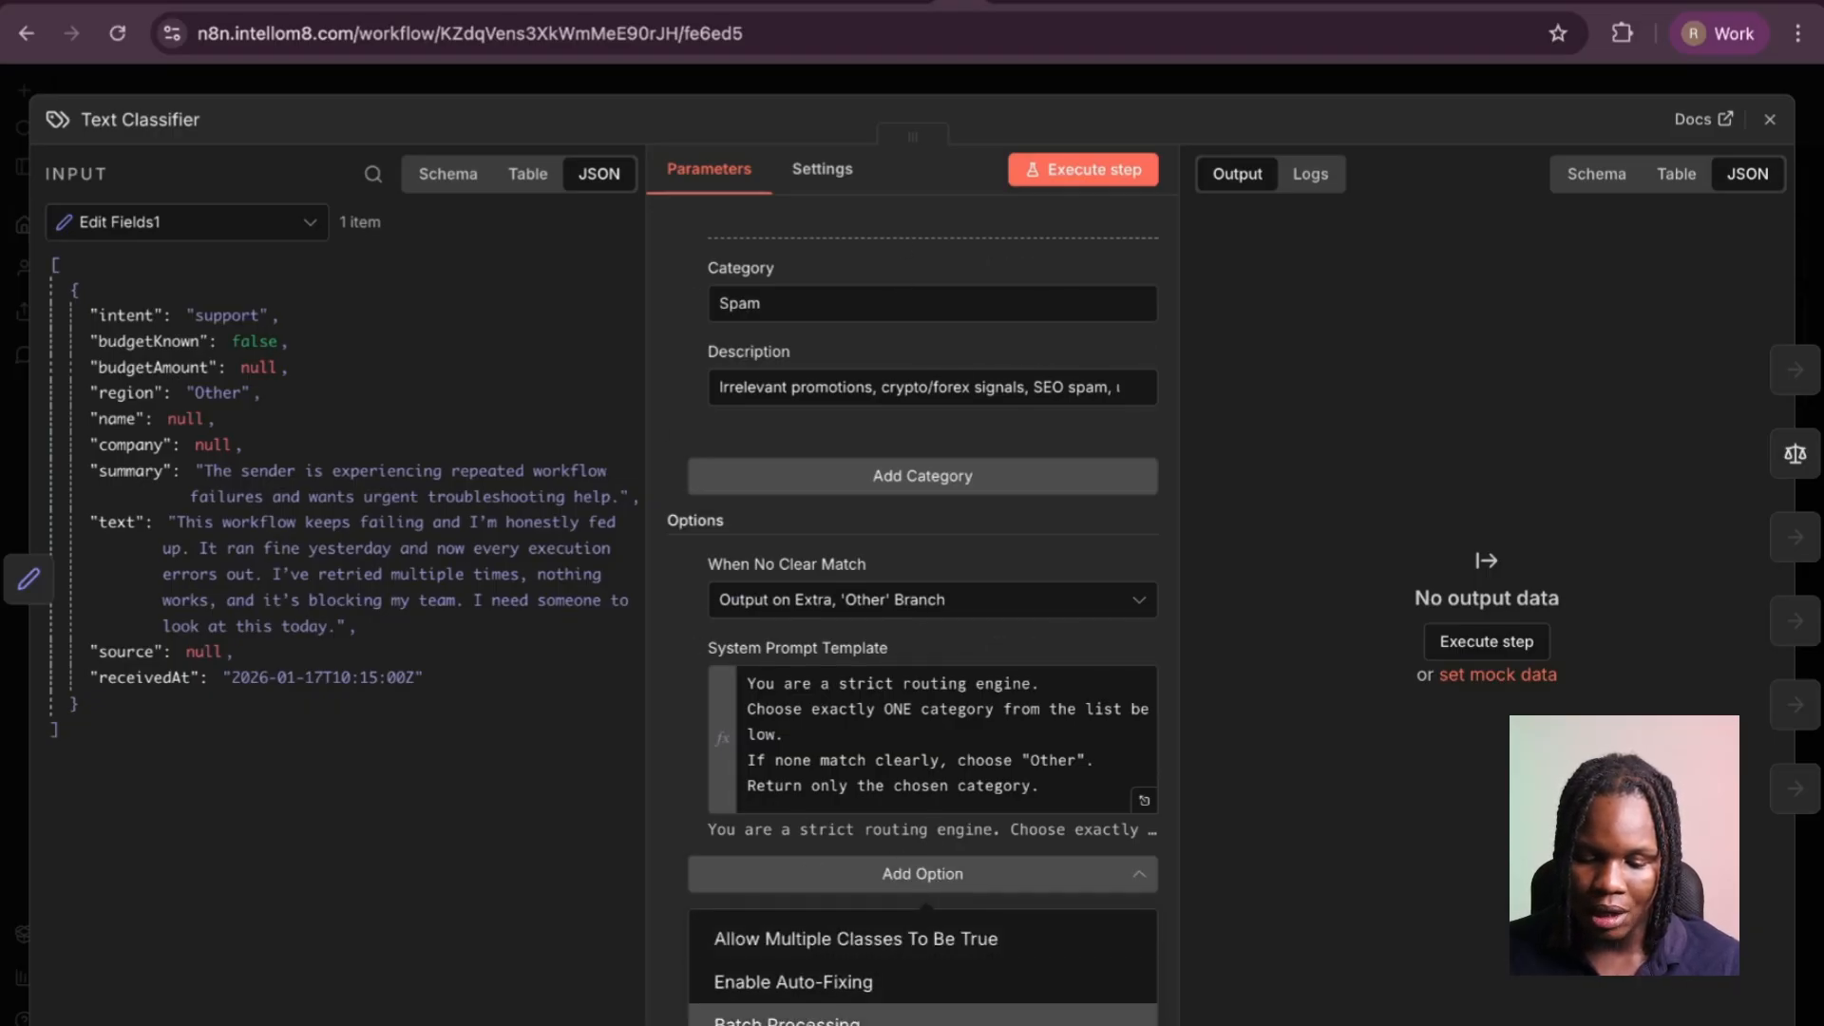
click(853, 536)
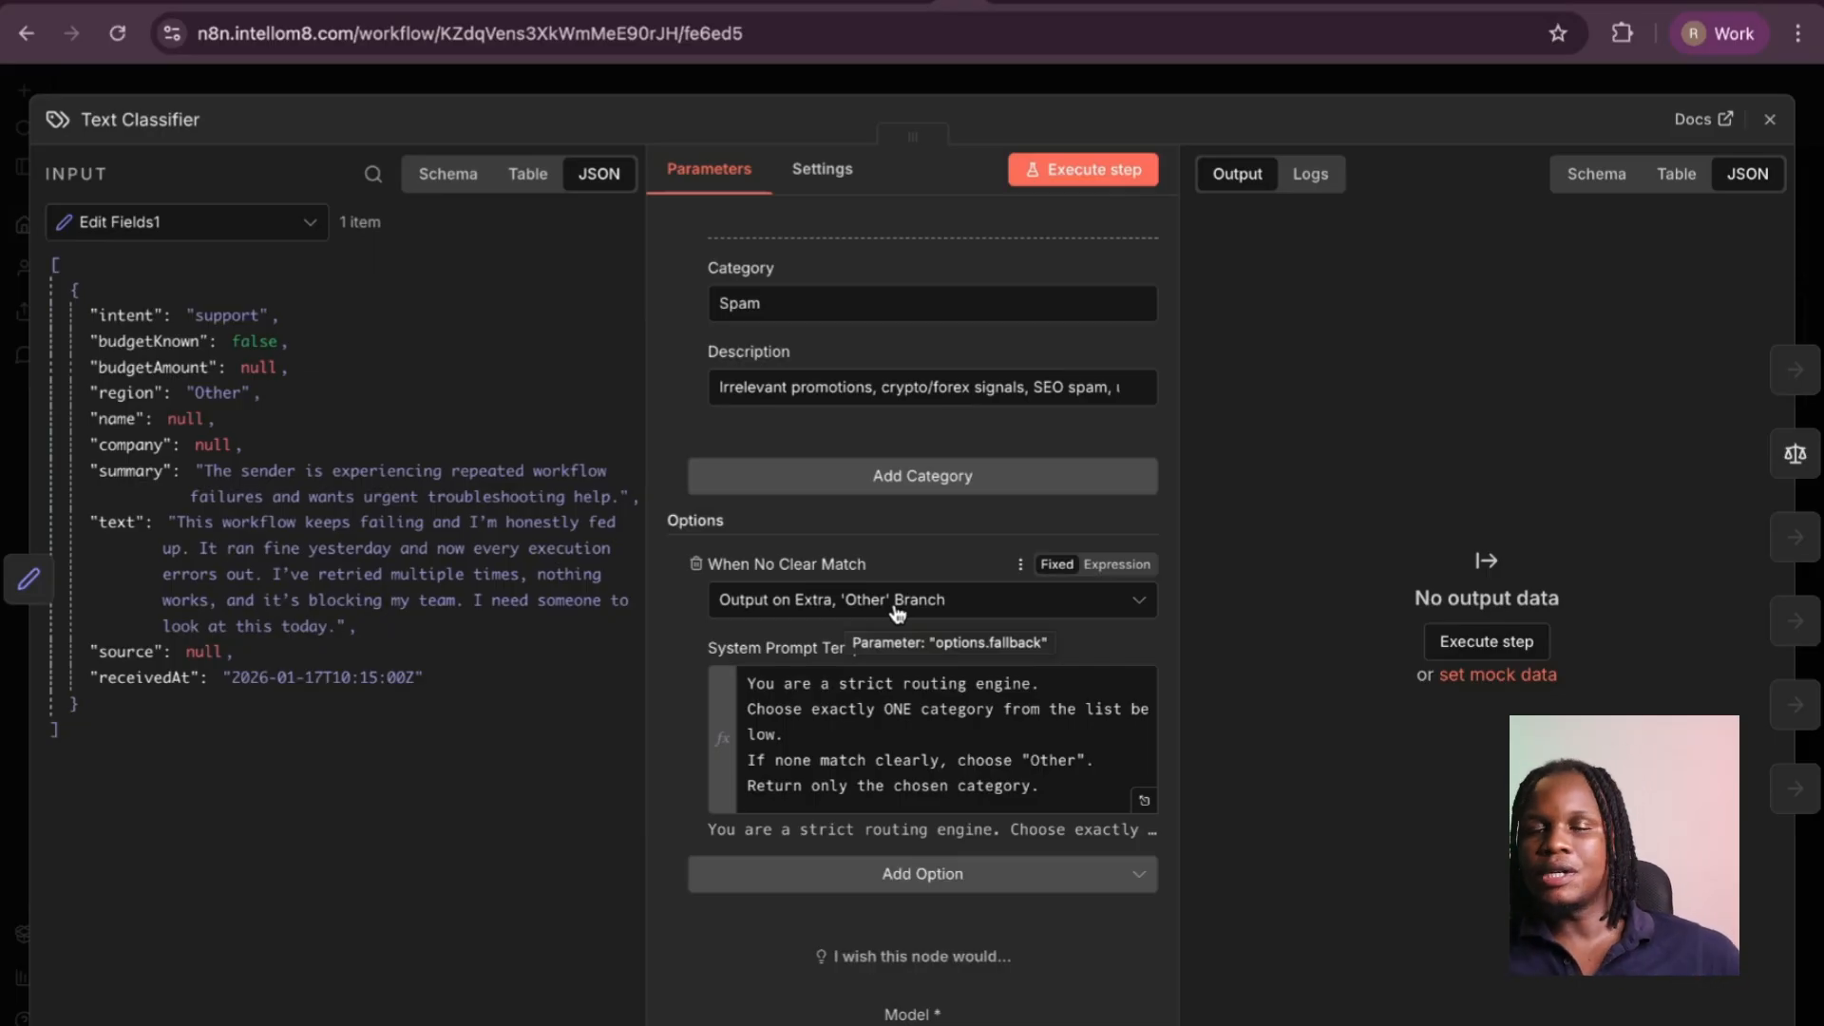
Execute the Text Classifier node and return to the canvas to check which branch the item takes.
scroll(896, 613, up, 10)
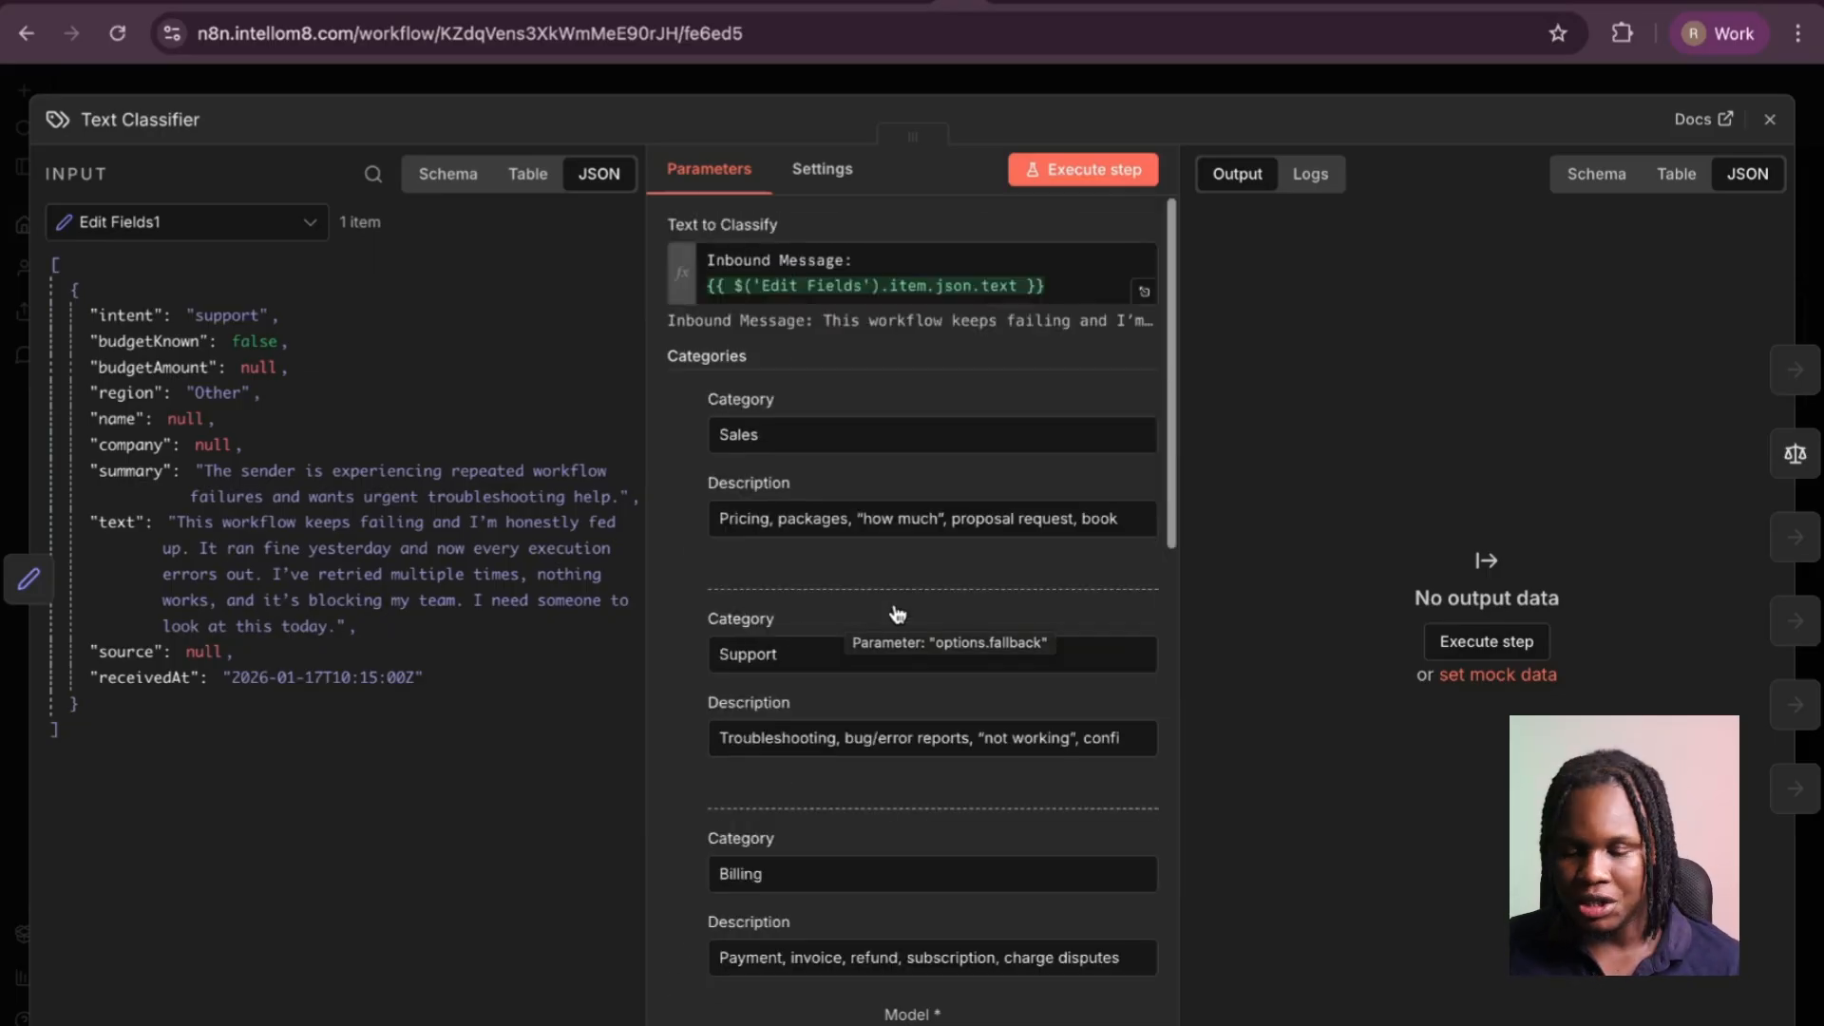
click(1097, 165)
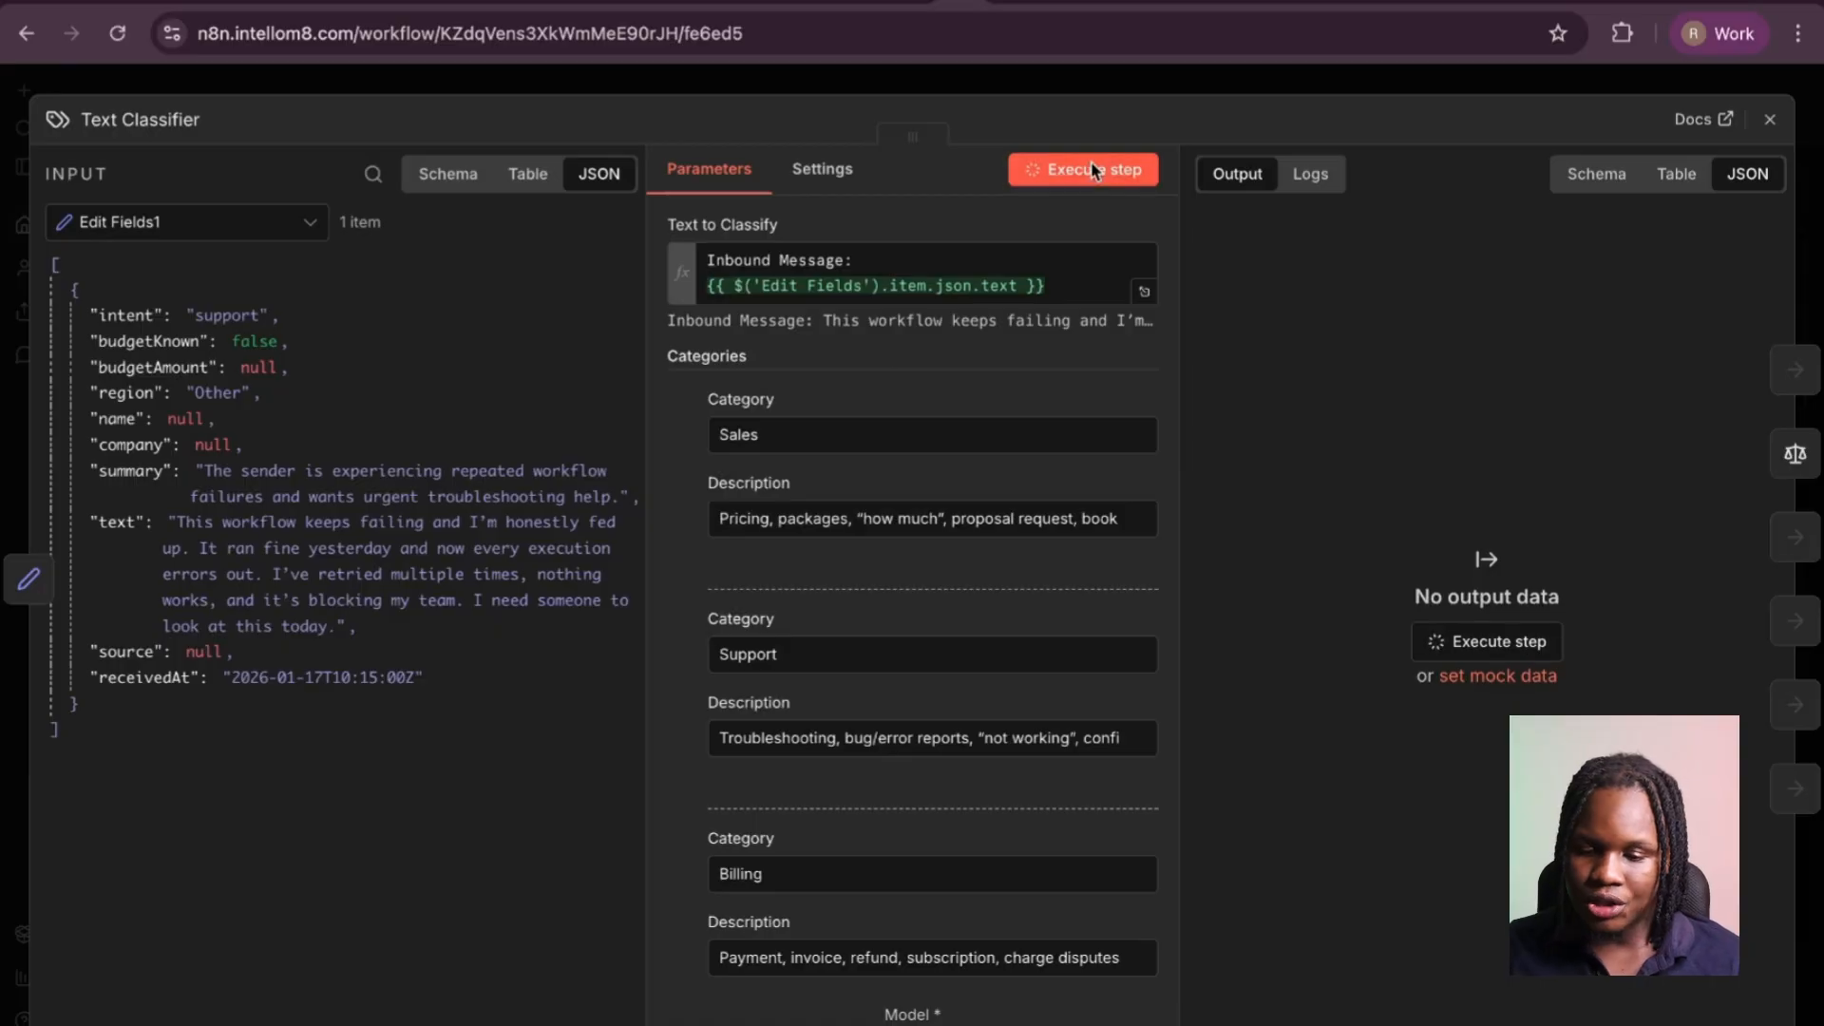
key(Escape)
scroll(1177, 419, up, 5)
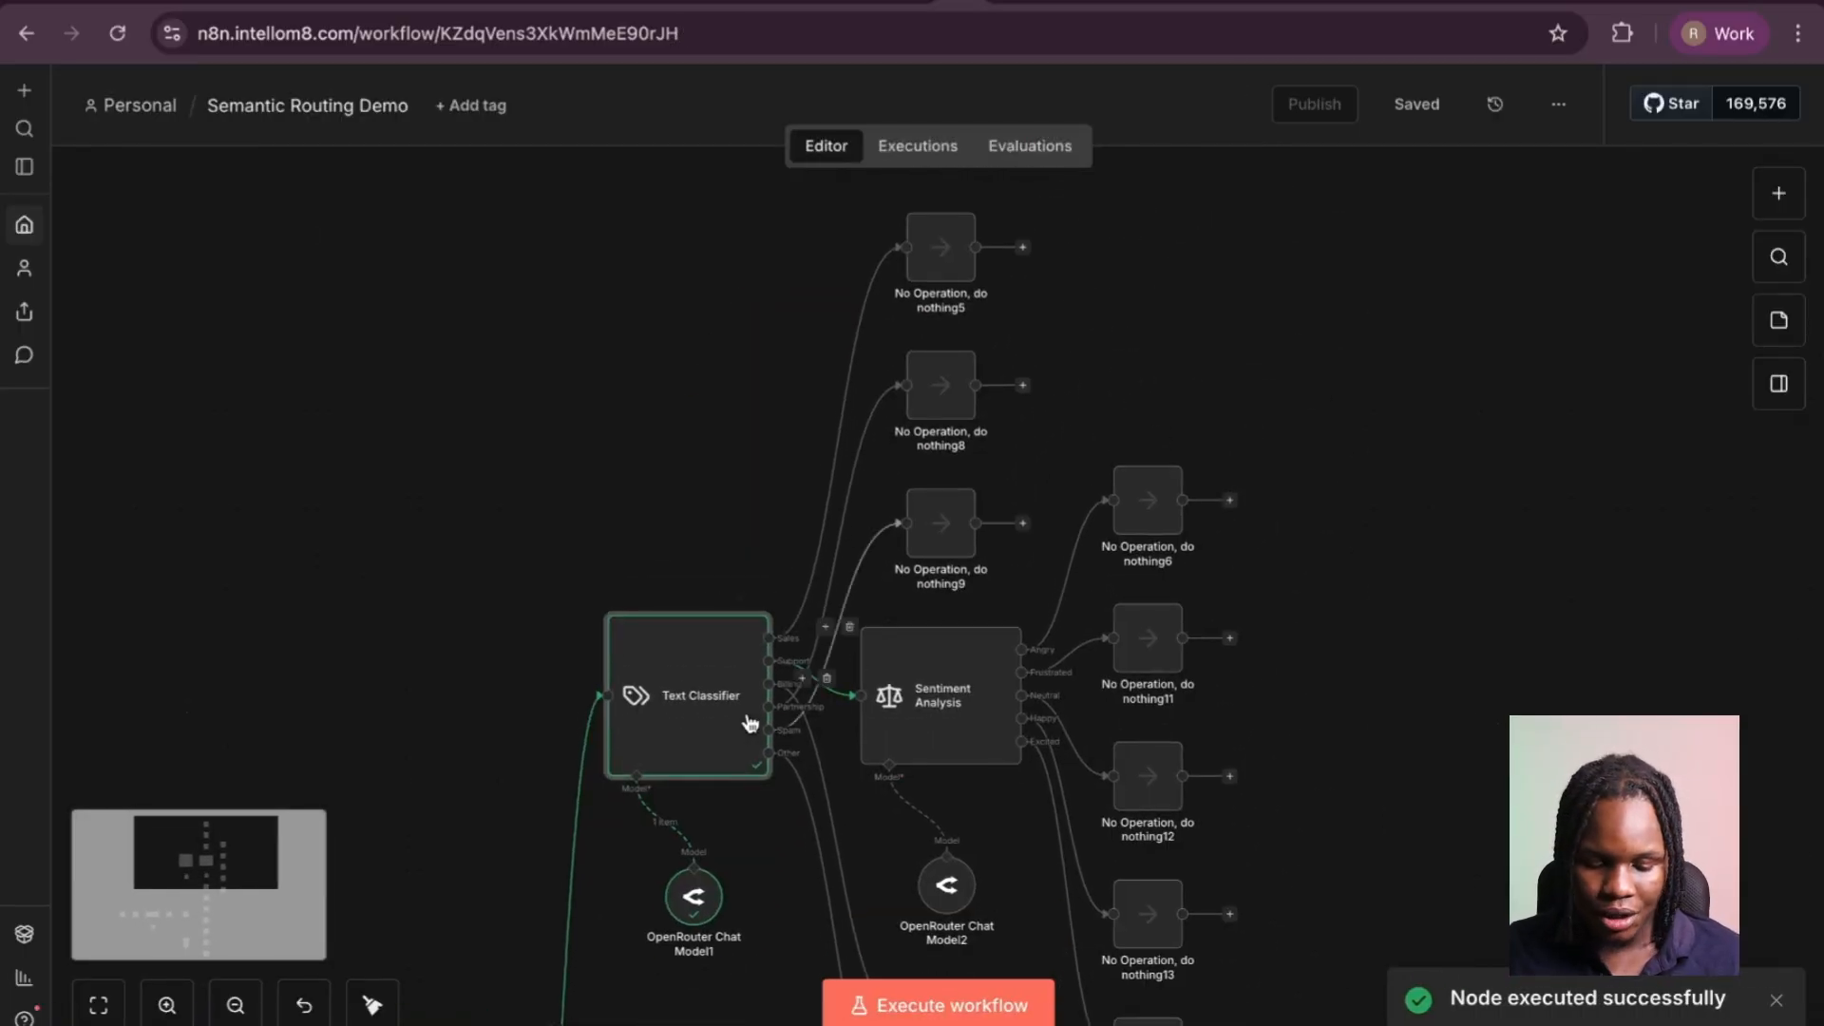
scroll(745, 611, up, 3)
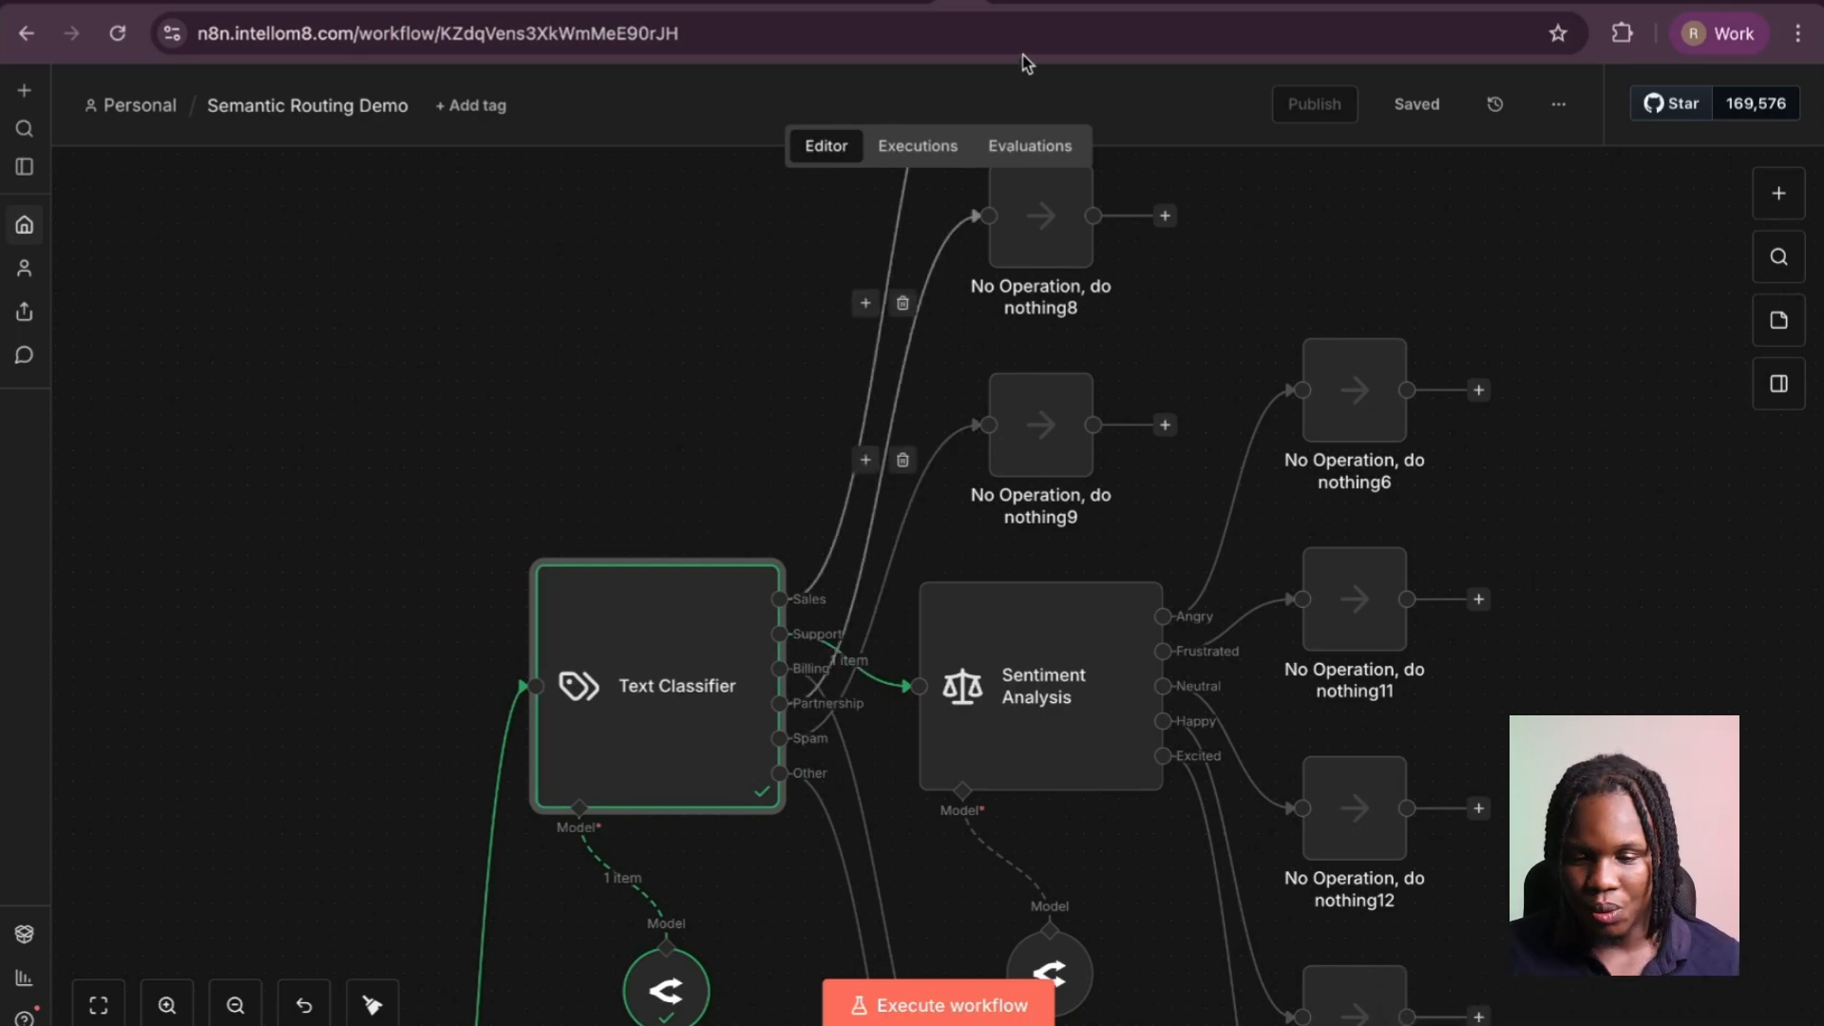
Switch to Excalidraw and examine the Text classifier diagram's output, use-when, avoid-when and example notes.
click(1045, 3)
scroll(1105, 450, right, 5)
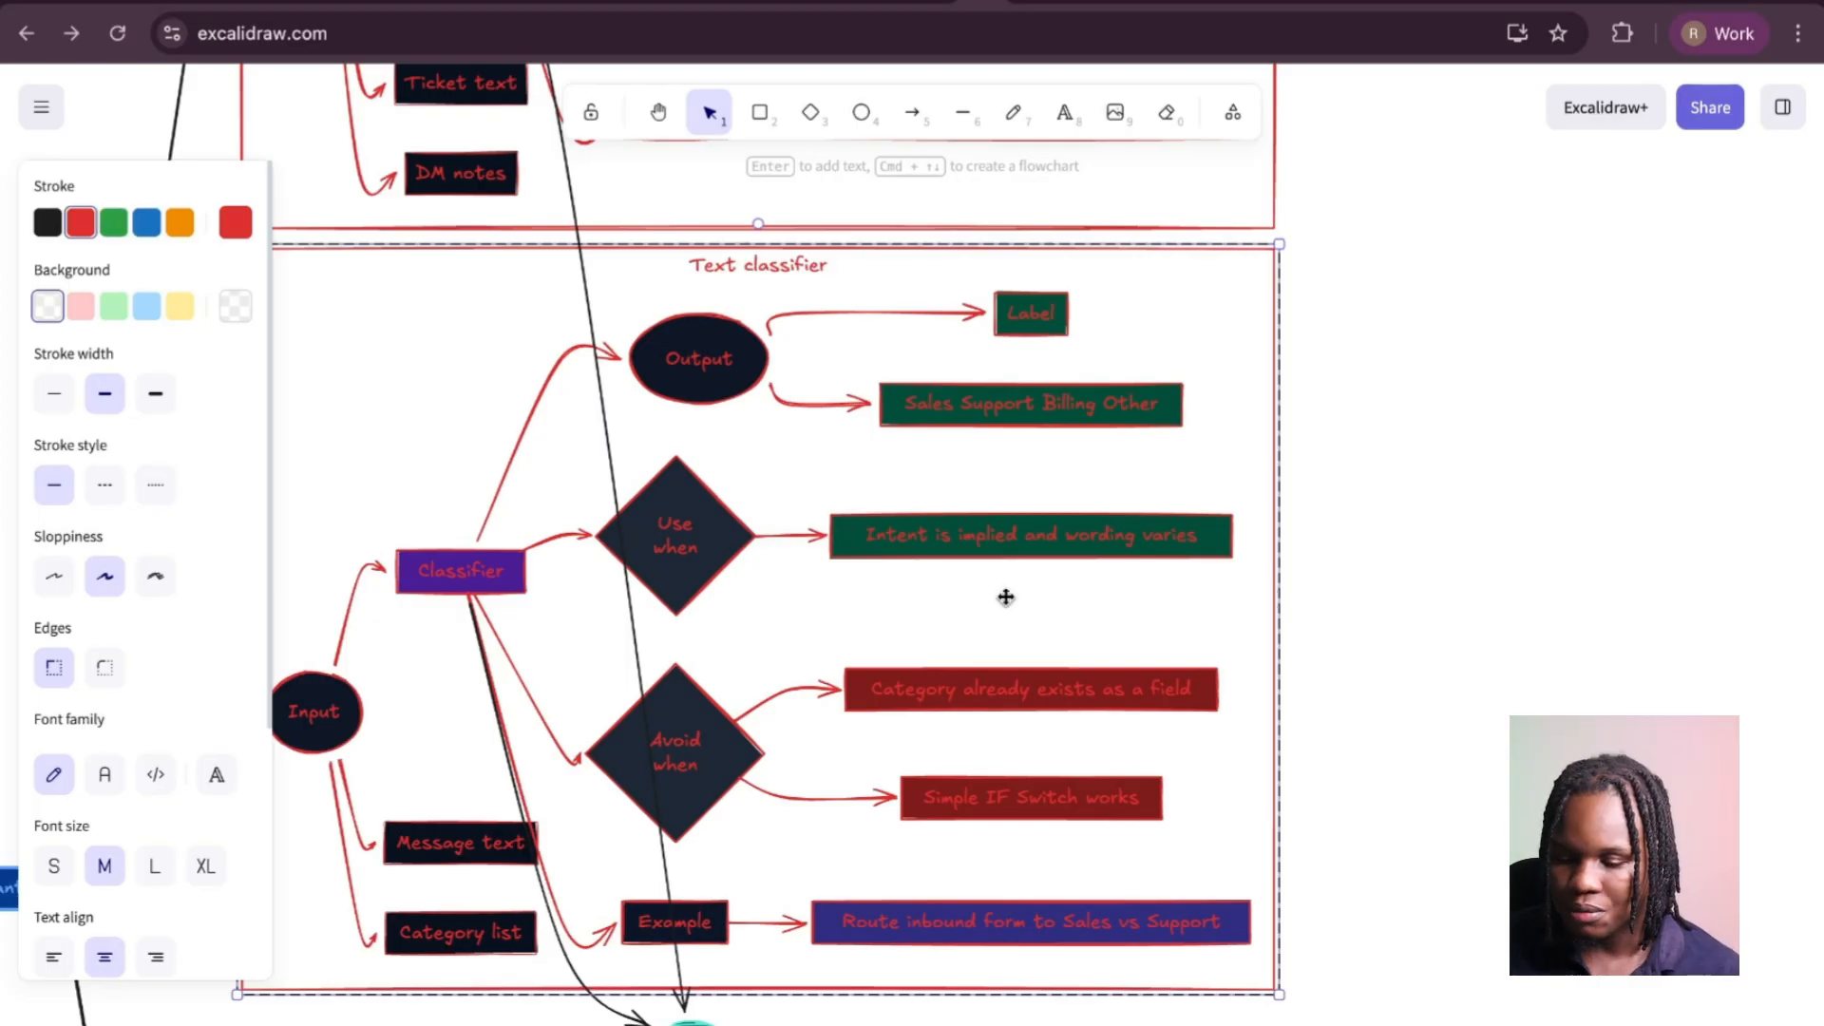
scroll(1006, 597, down, 5)
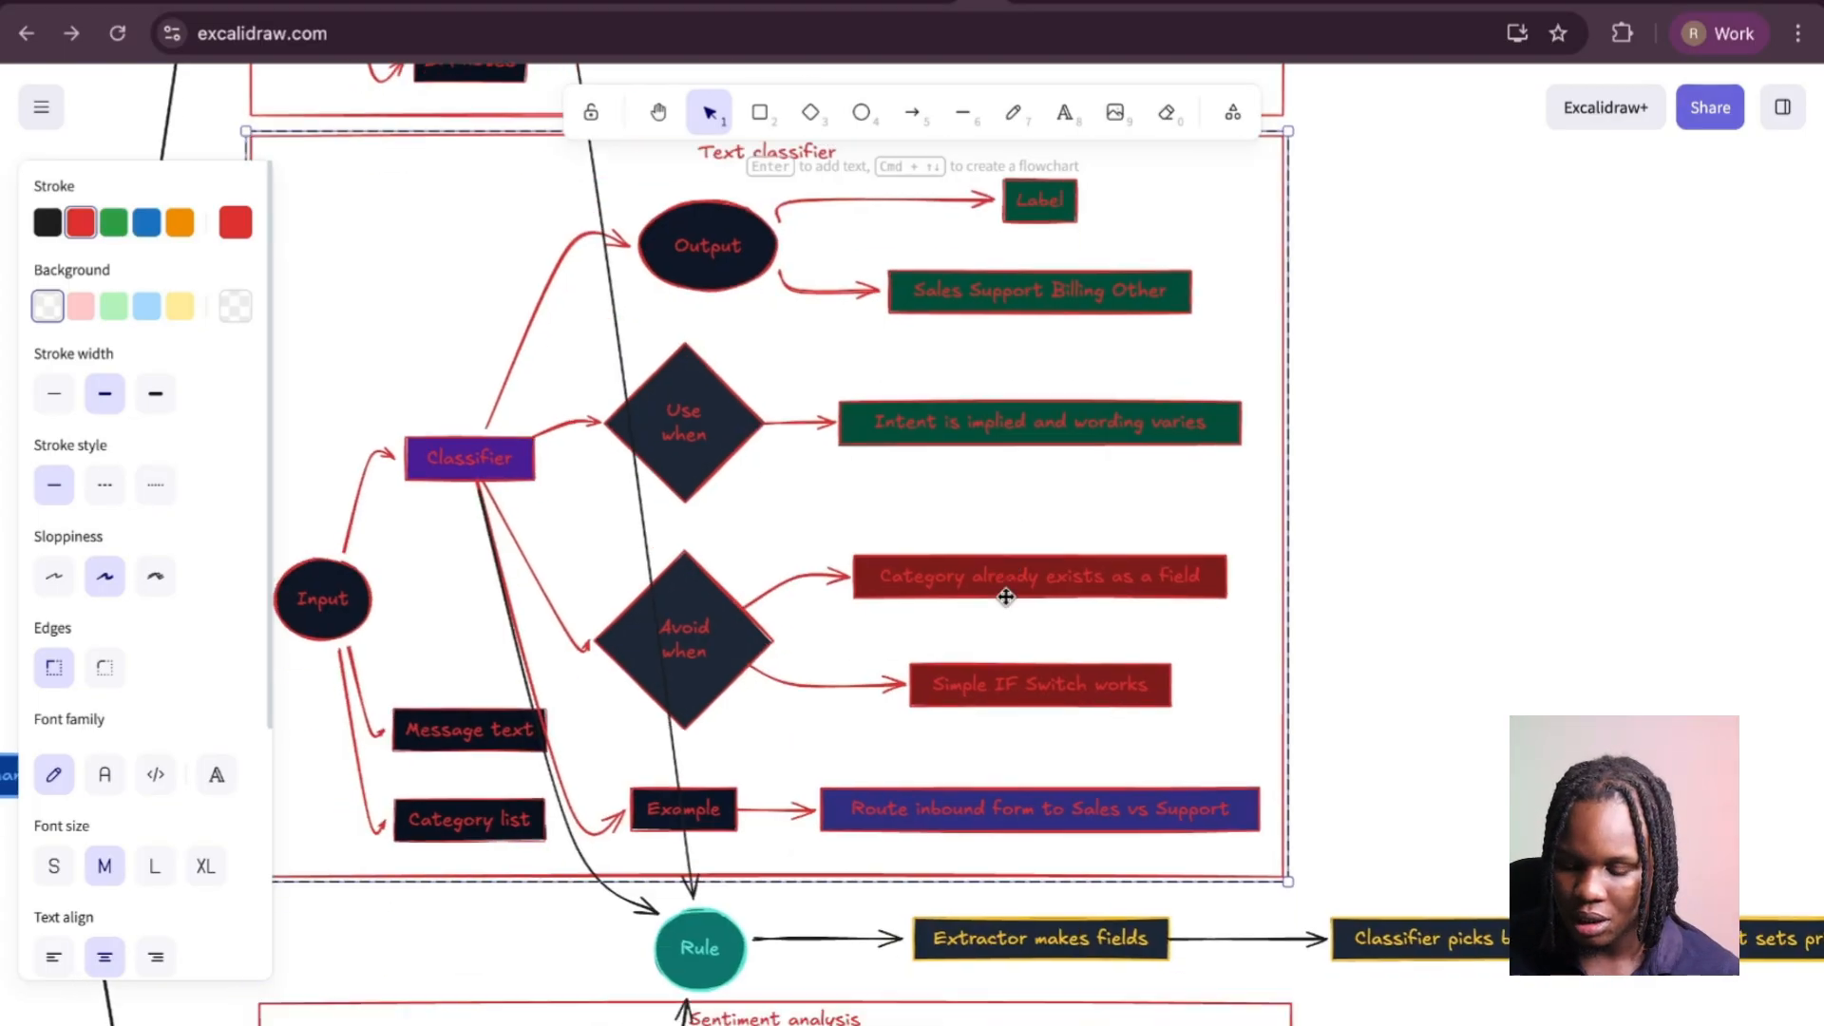
scroll(655, 436, up, 1)
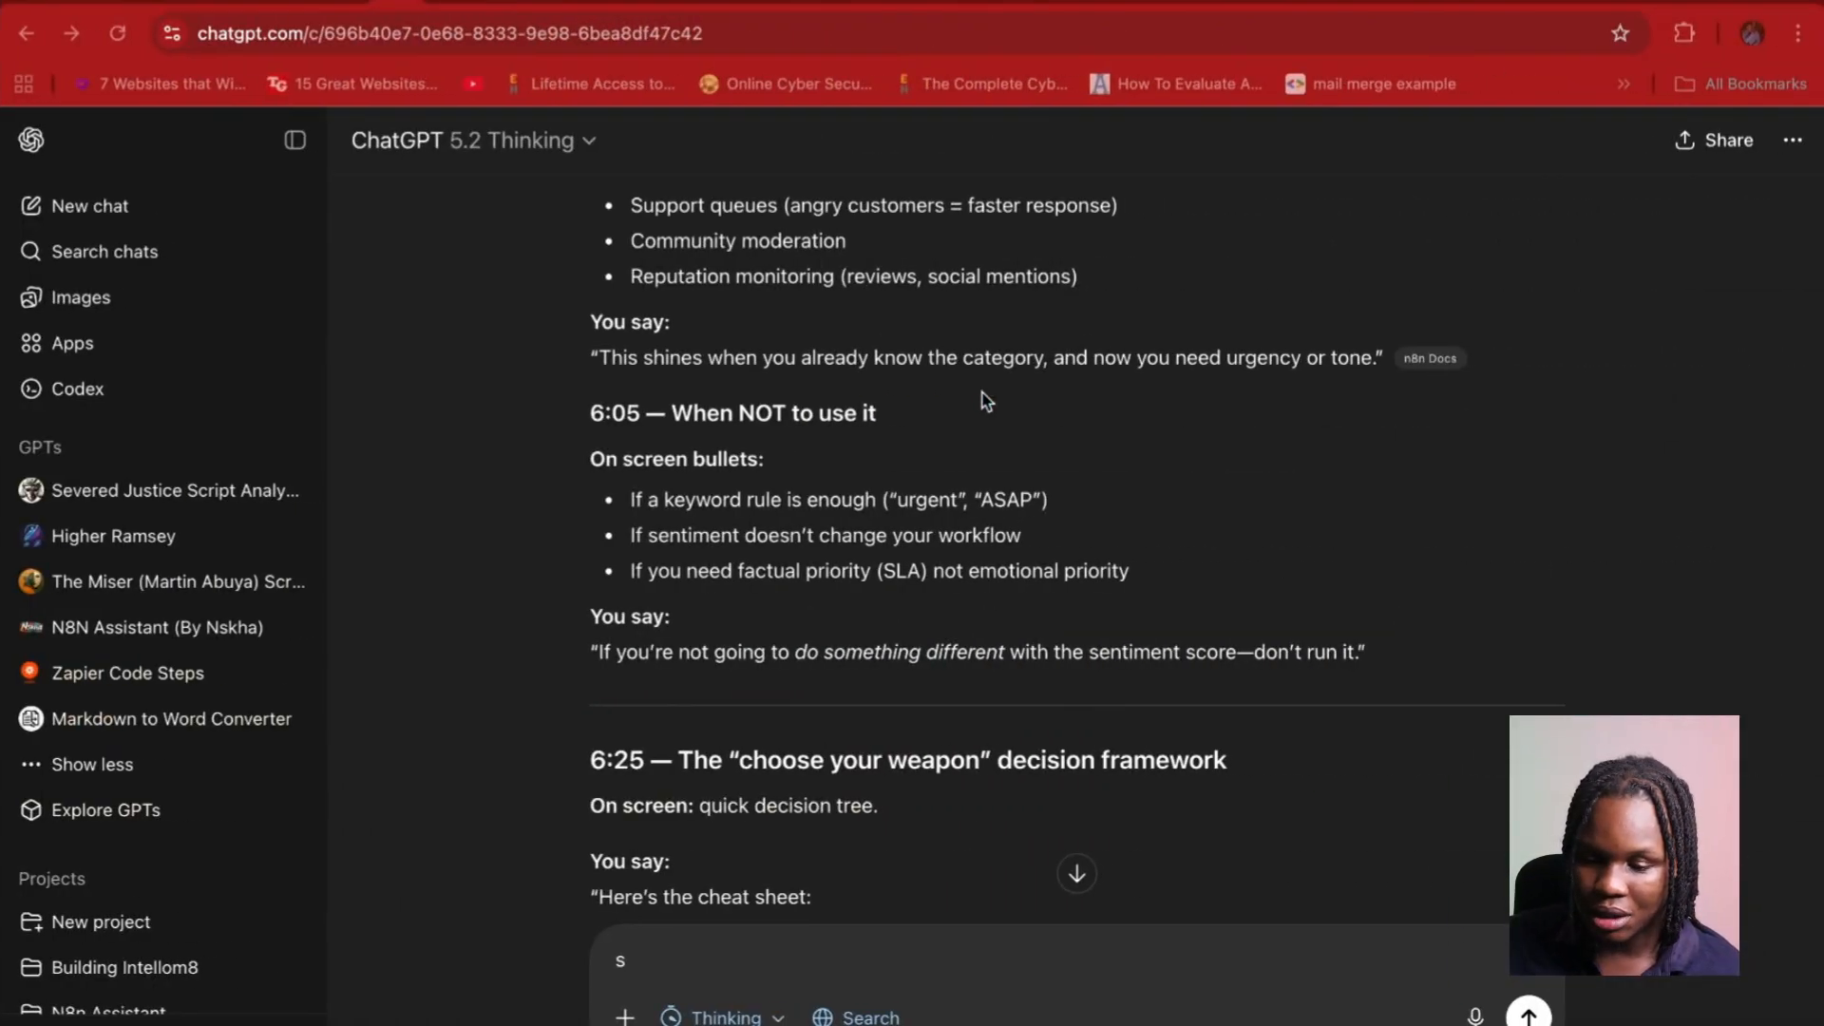
key(ctrl+Left)
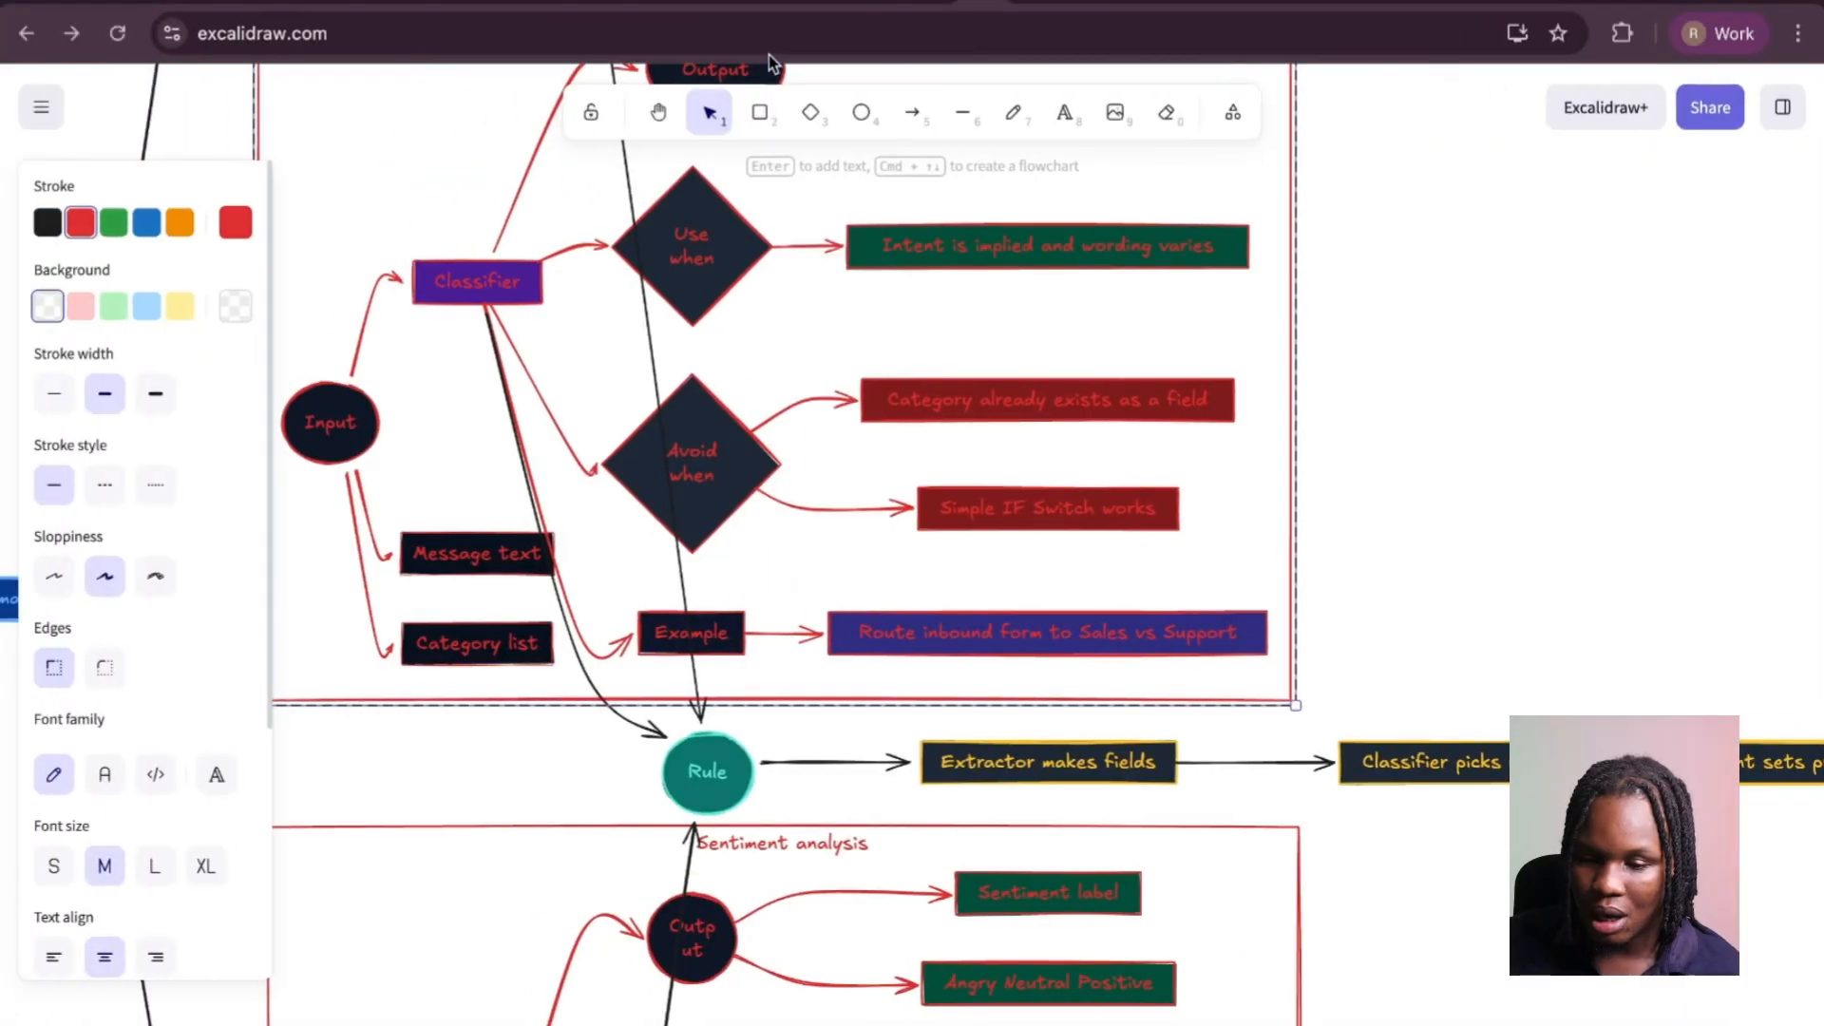
Return to the n8n workflow and compare the Text Classifier's categories with its Support Branch output.
click(941, 4)
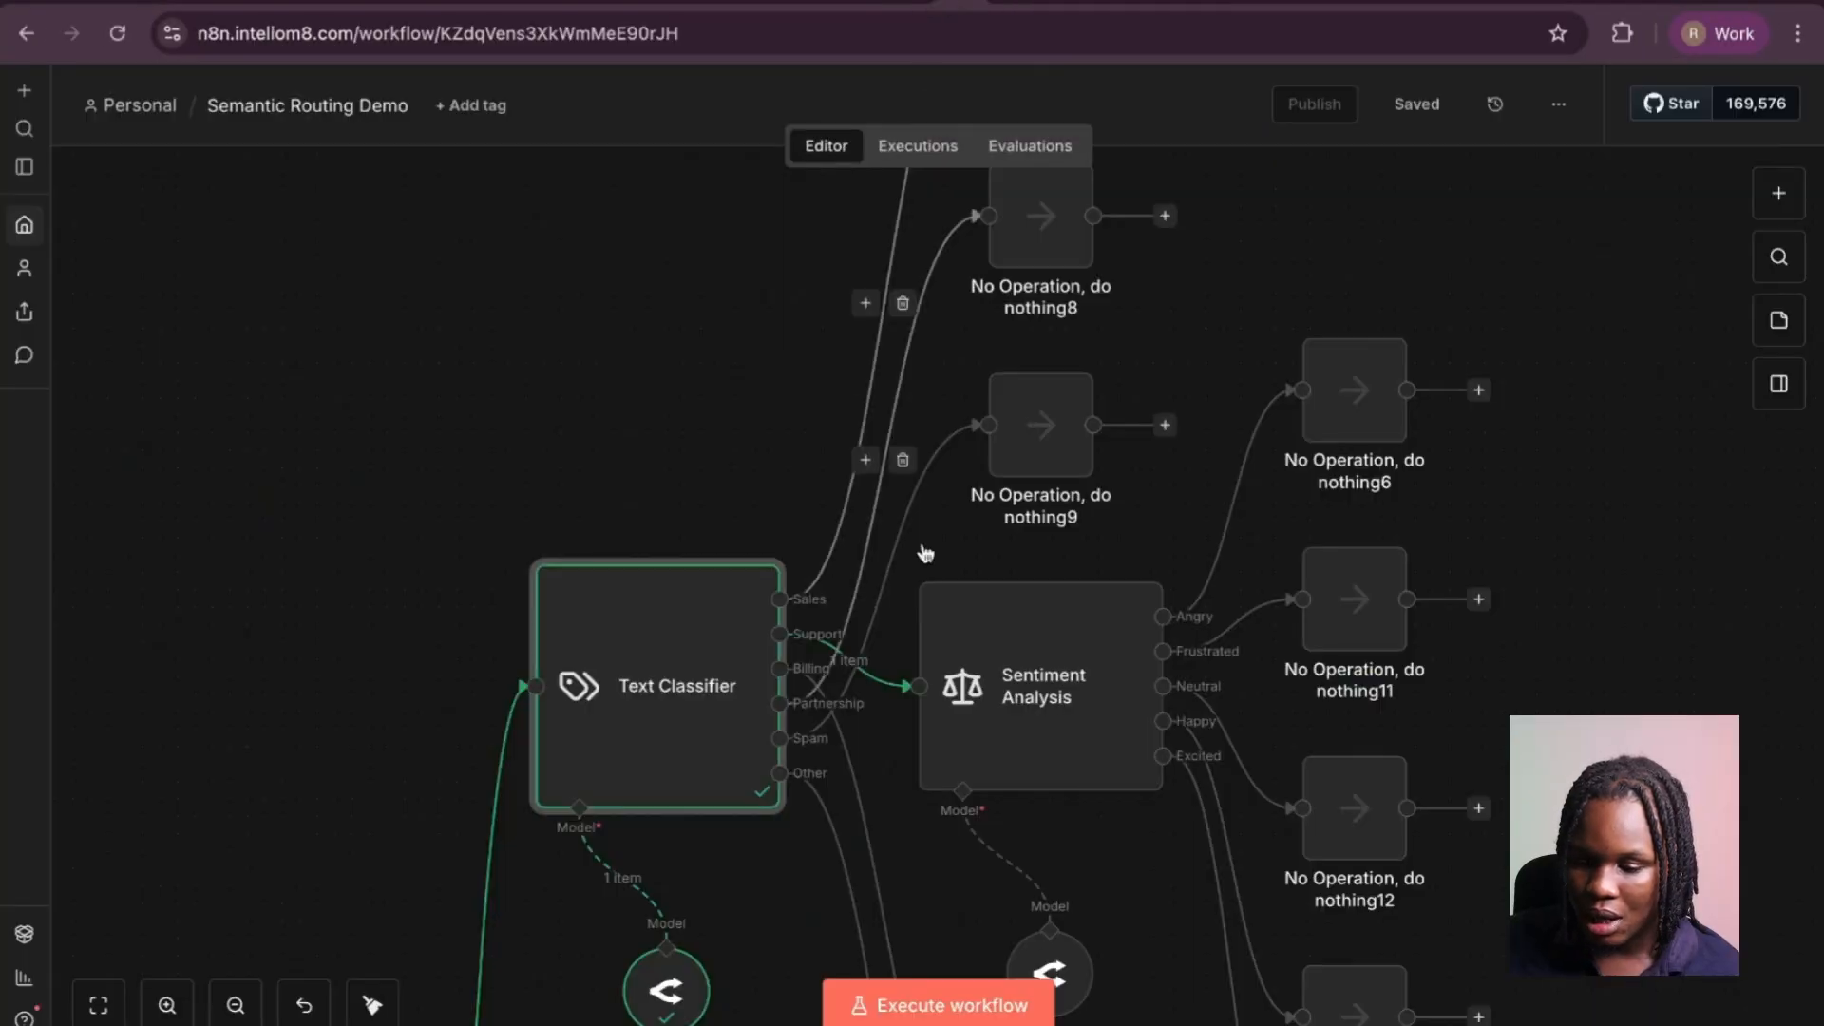
double_click(583, 737)
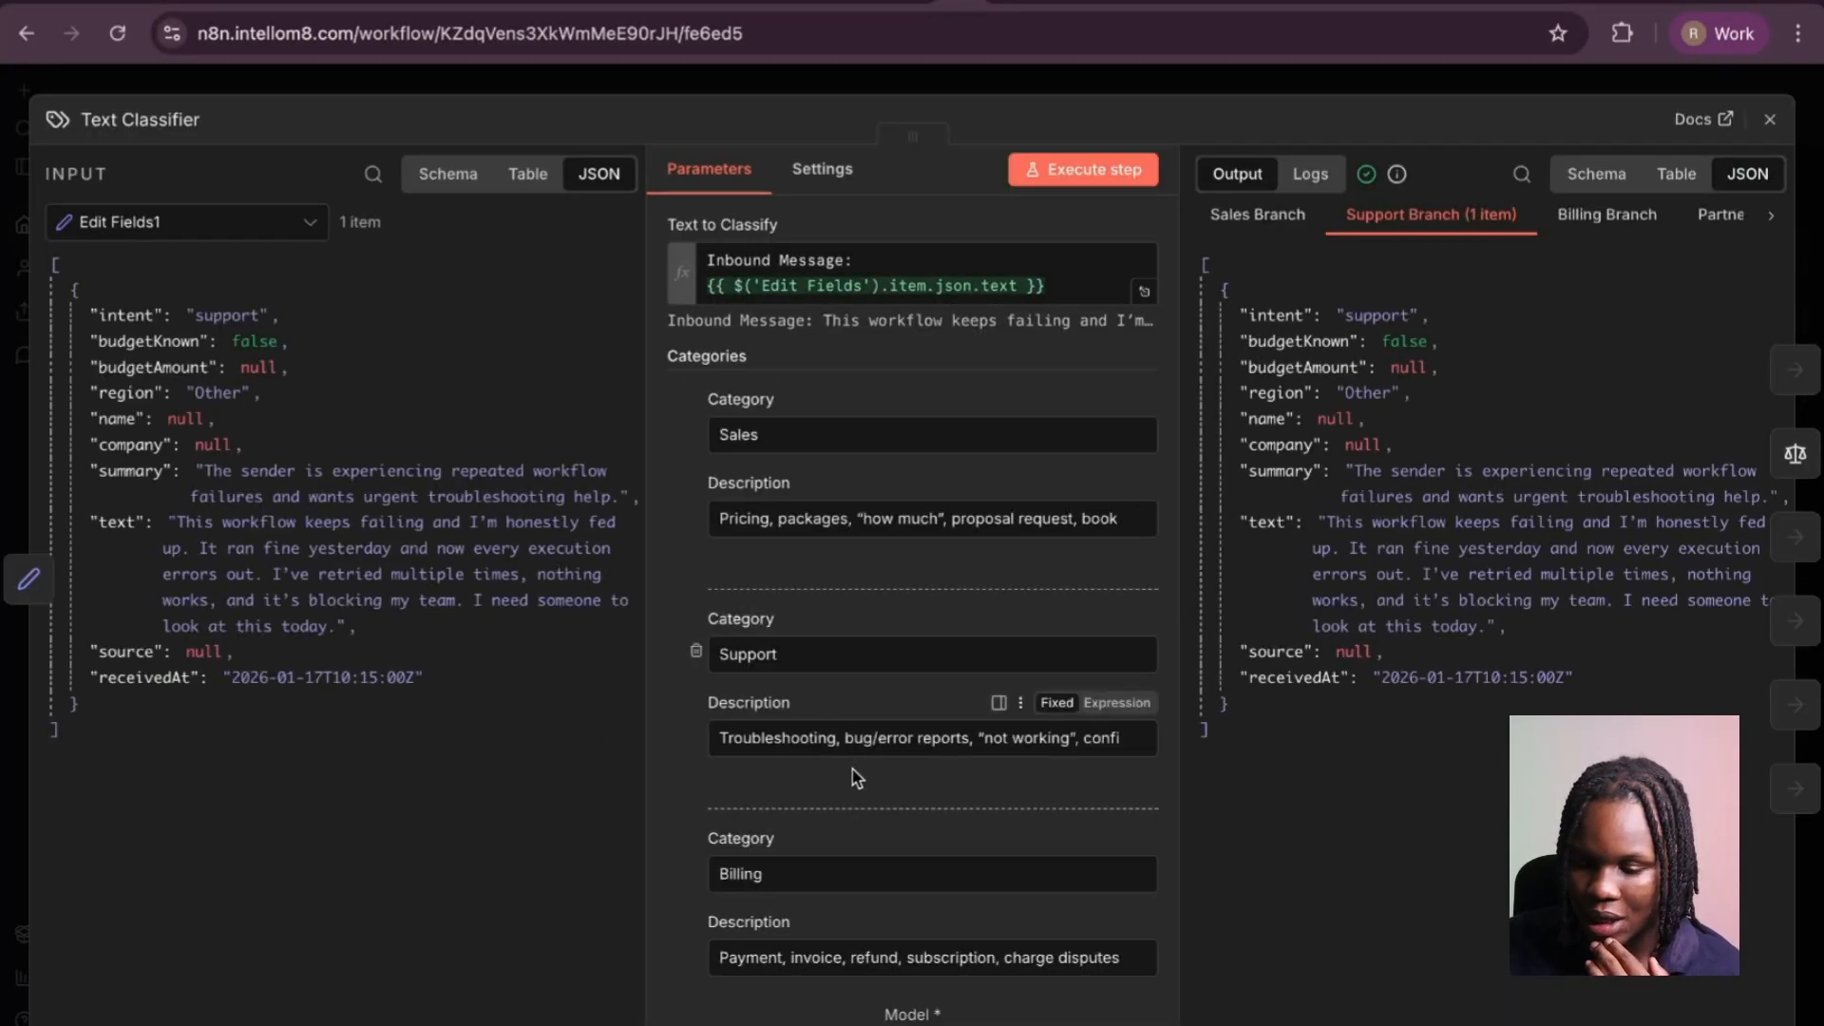
scroll(852, 769, down, 5)
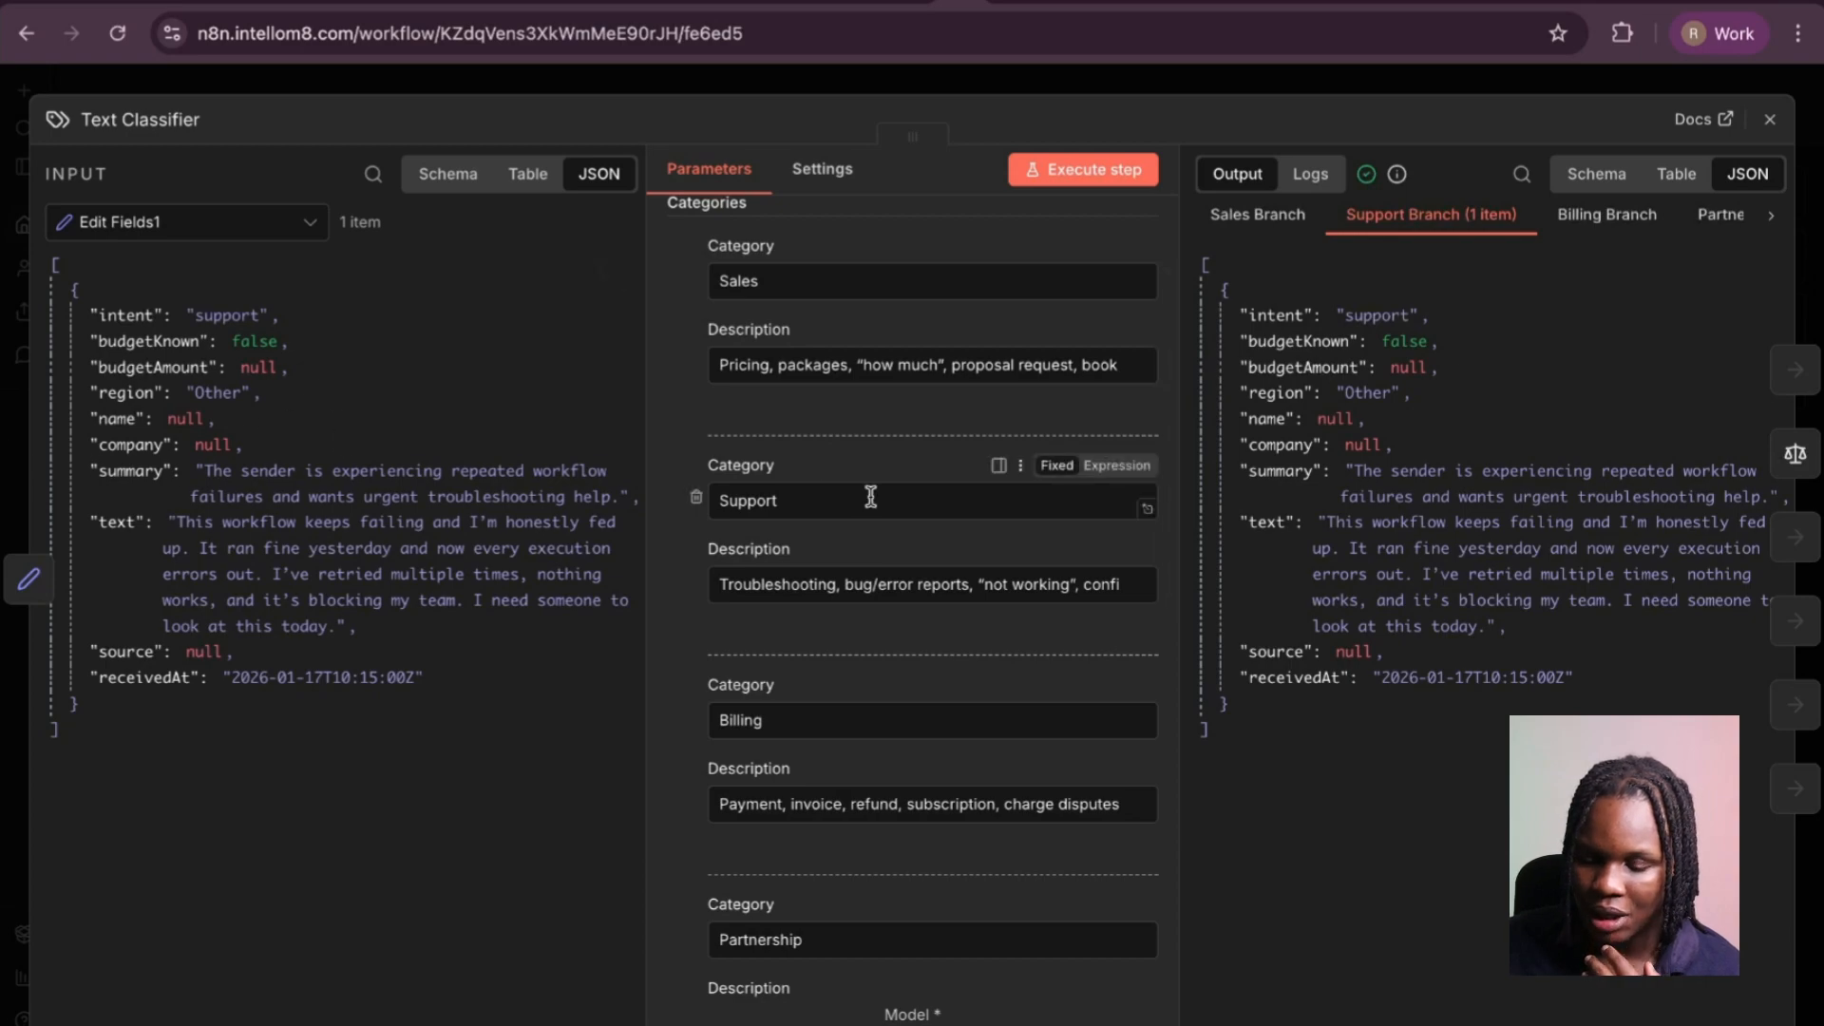
click(1243, 80)
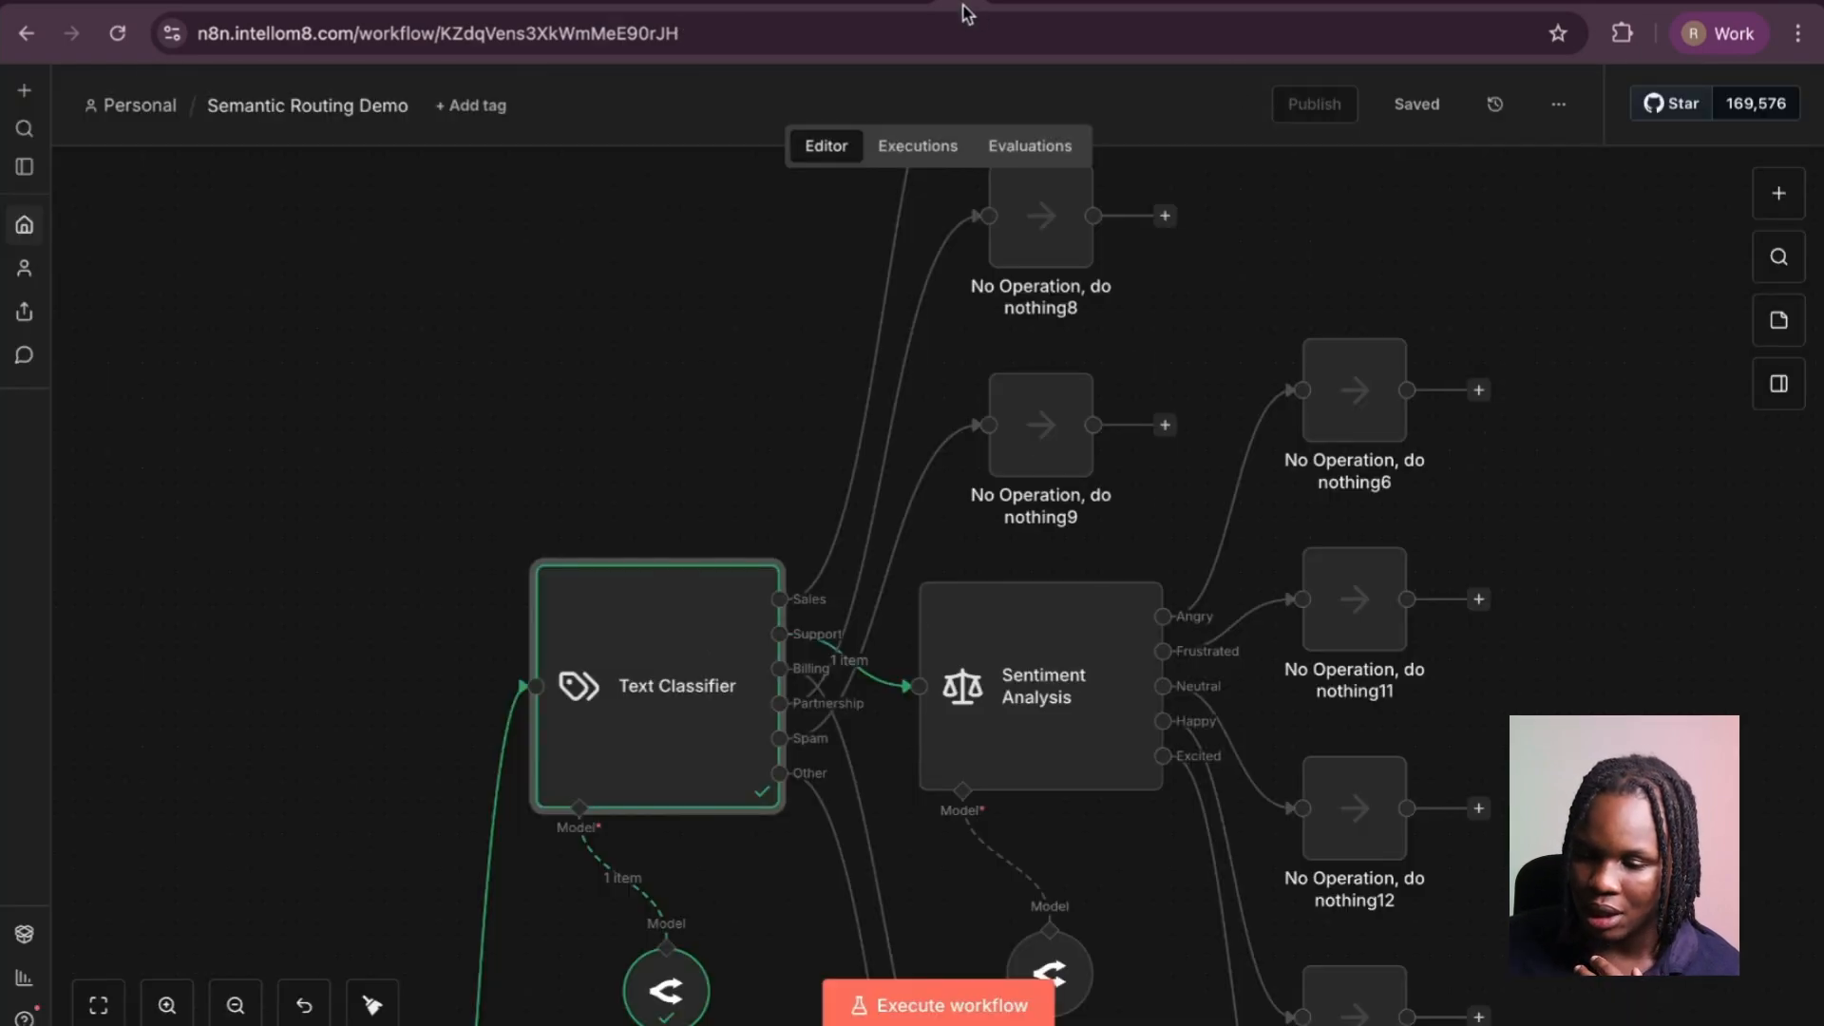
Go back to Excalidraw and review the classifier's avoid-when cases, then the Sentiment analysis diagram beneath the Rule node.
click(1001, 4)
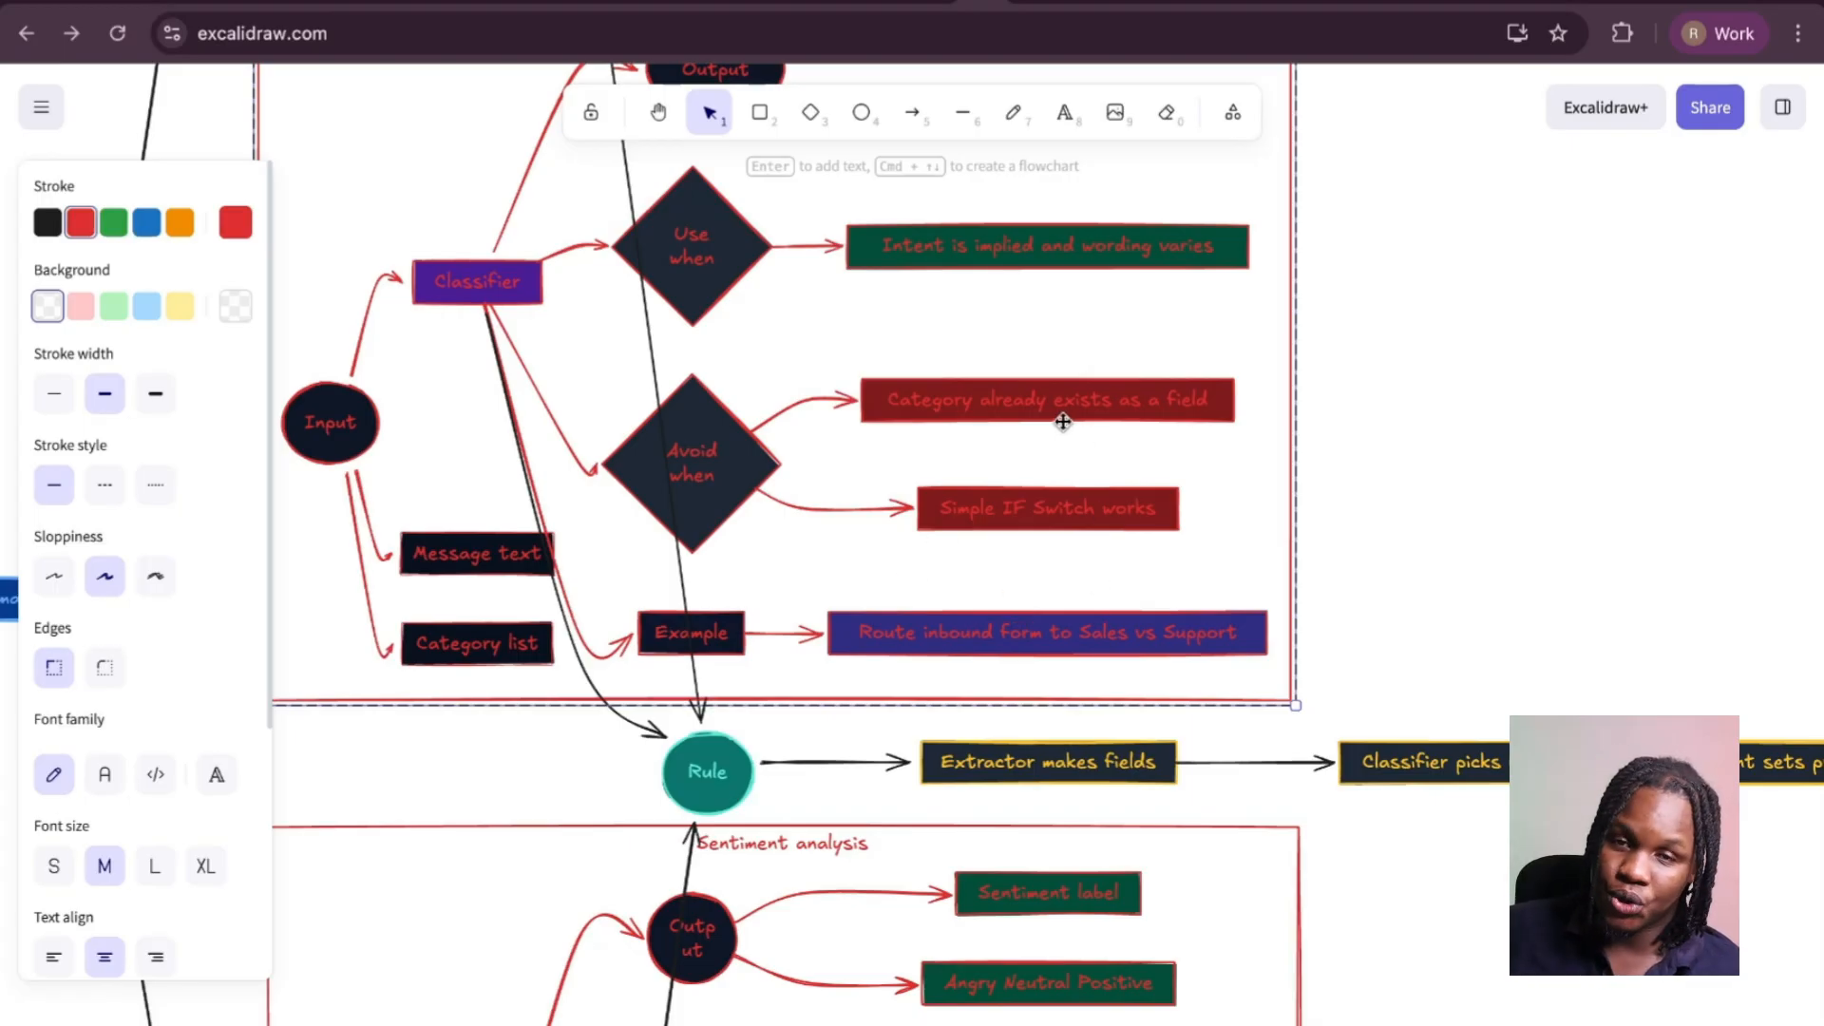
scroll(1063, 422, down, 3)
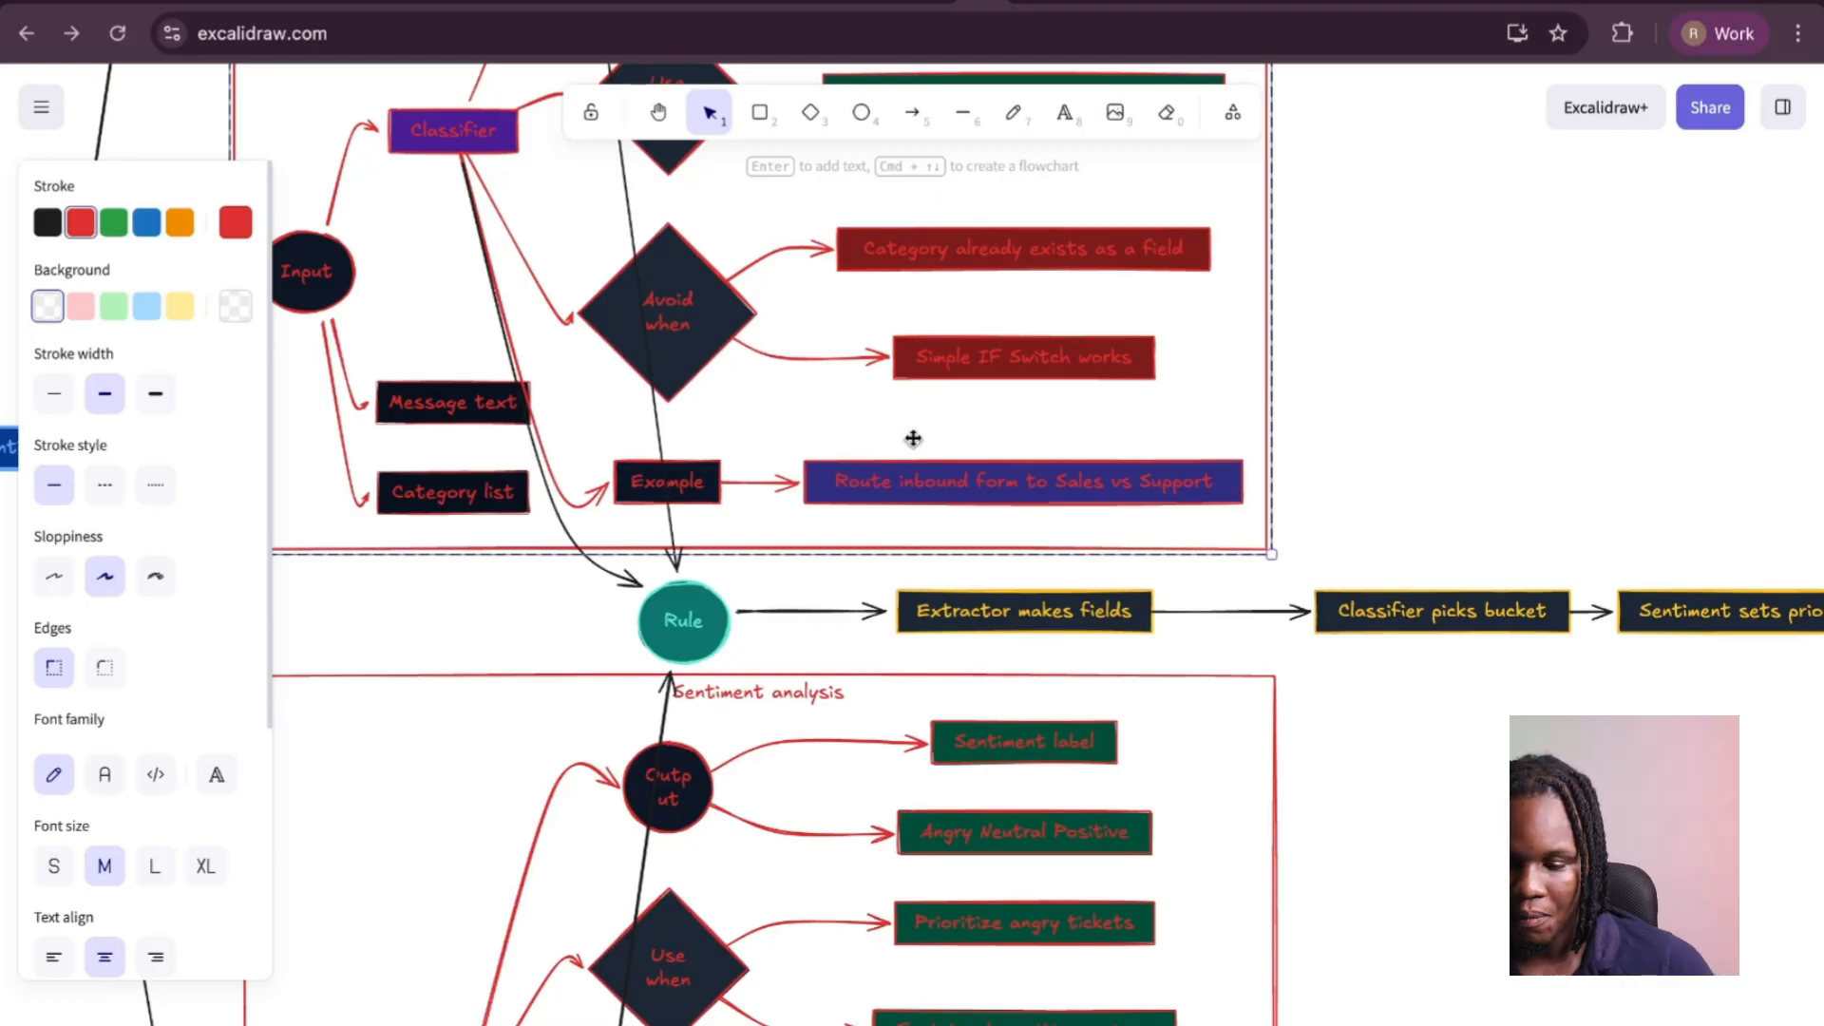
scroll(912, 442, down, 5)
scroll(912, 442, left, 3)
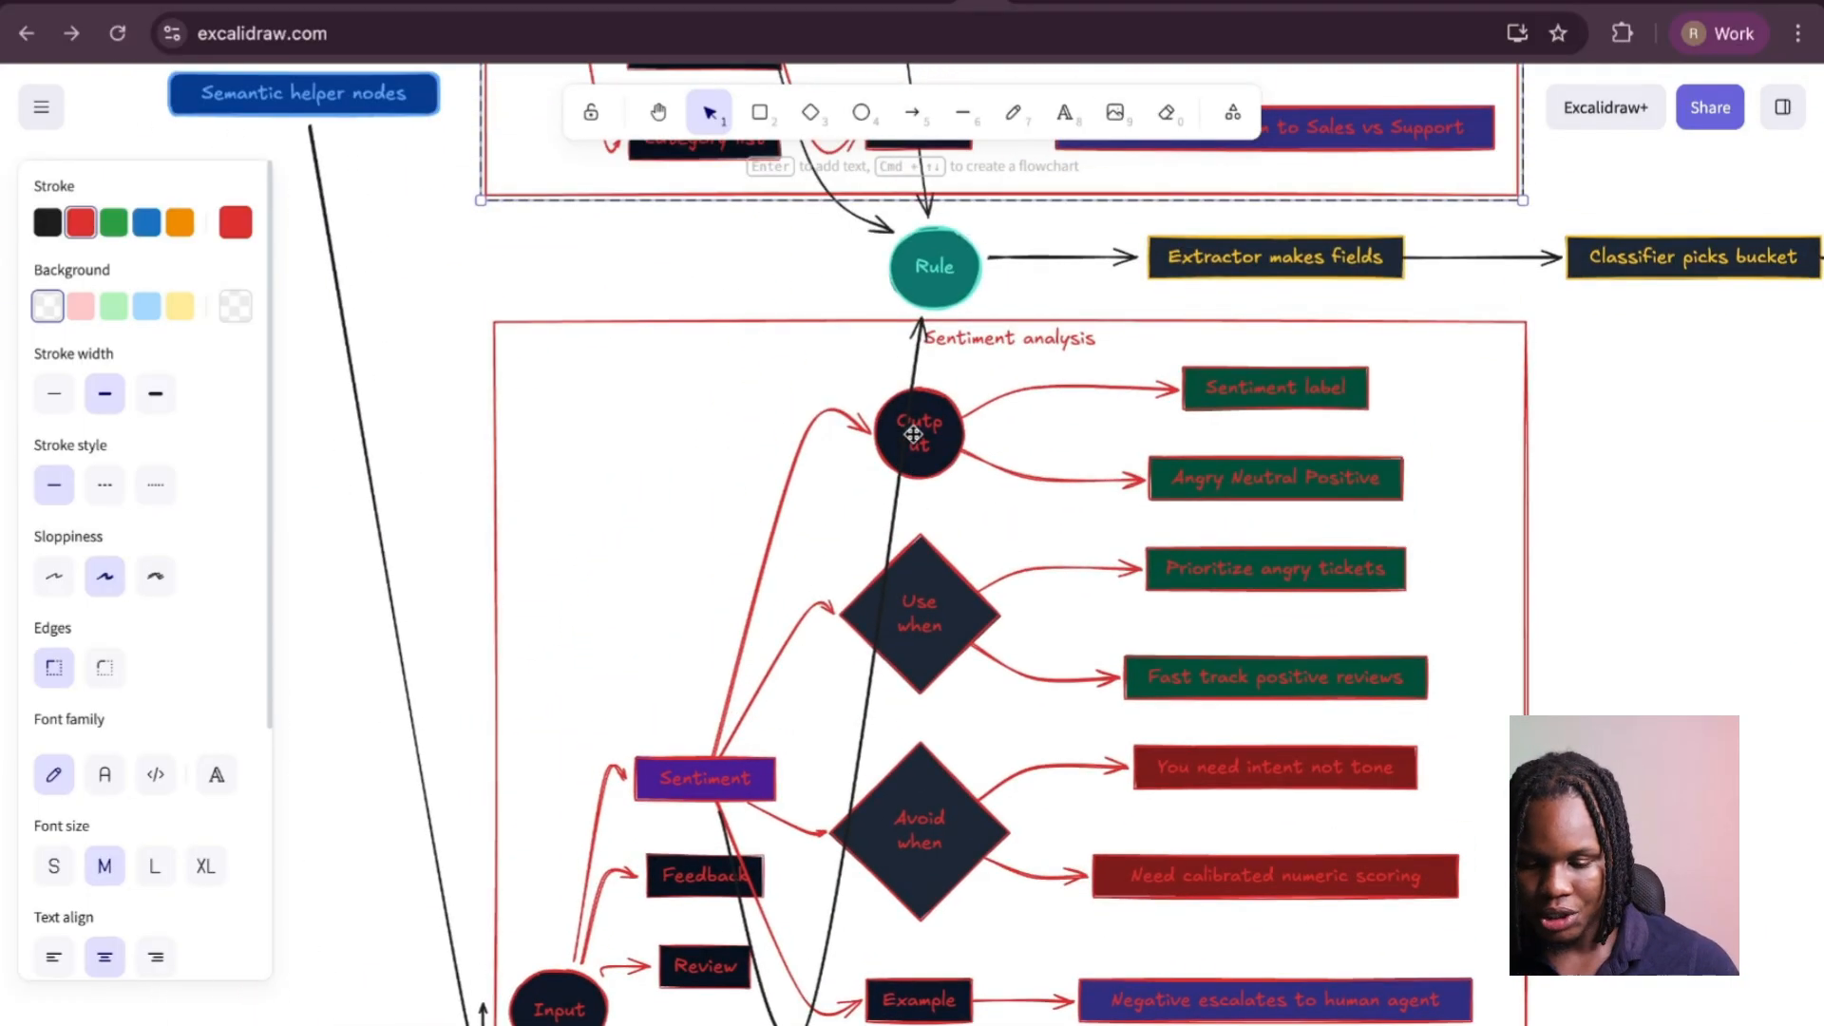
Switch to the n8n workflow and inspect the Support connection from the Text Classifier to the Sentiment Analysis node.
click(945, 7)
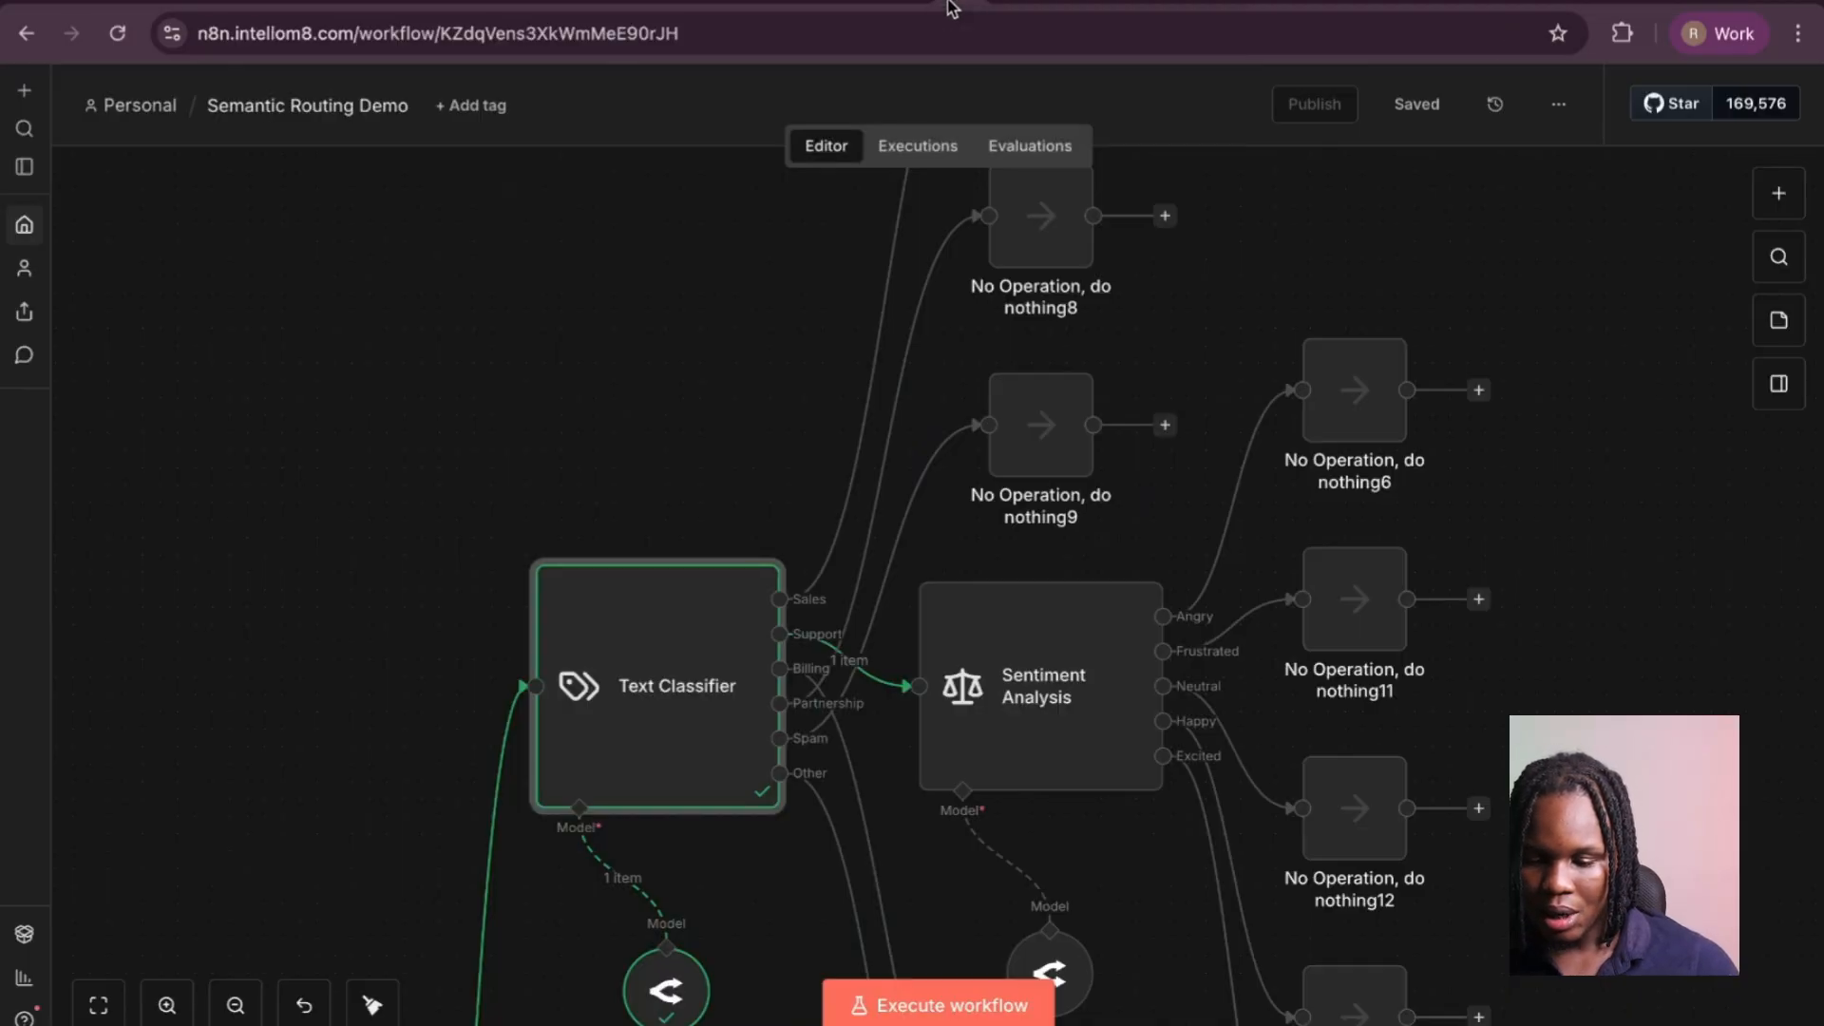
scroll(914, 617, down, 5)
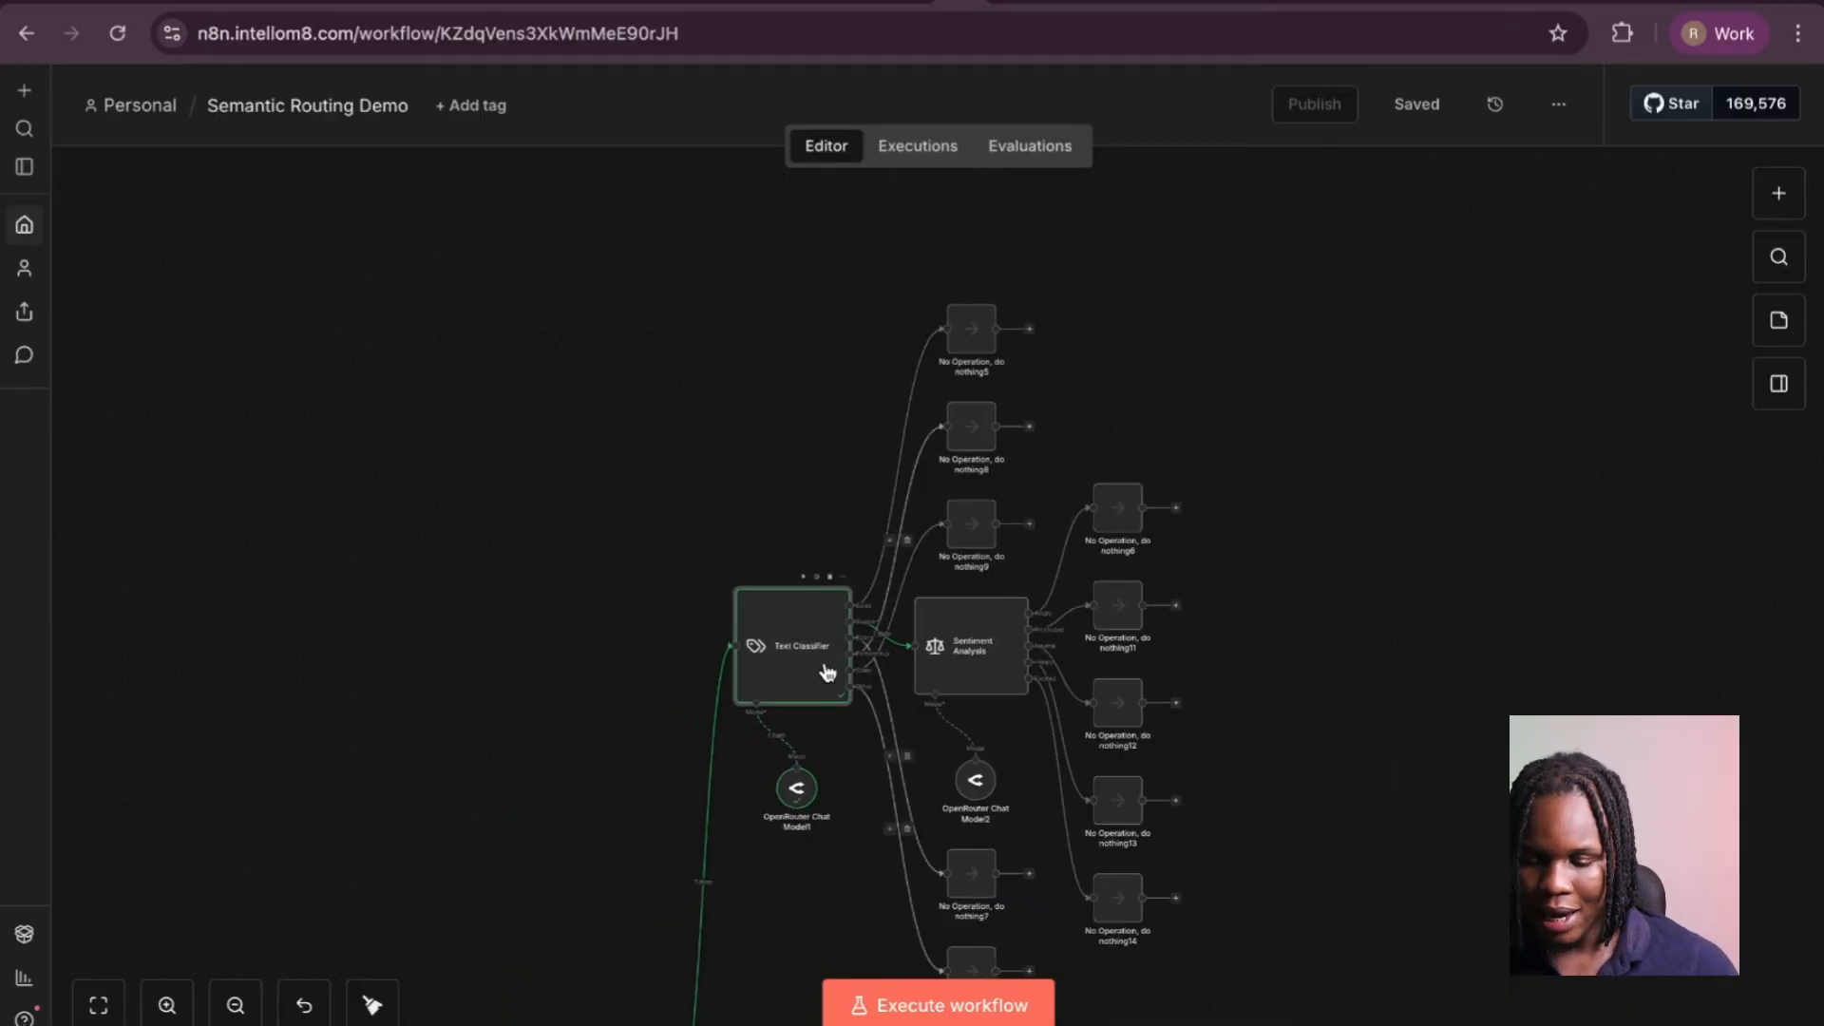
scroll(826, 613, up, 5)
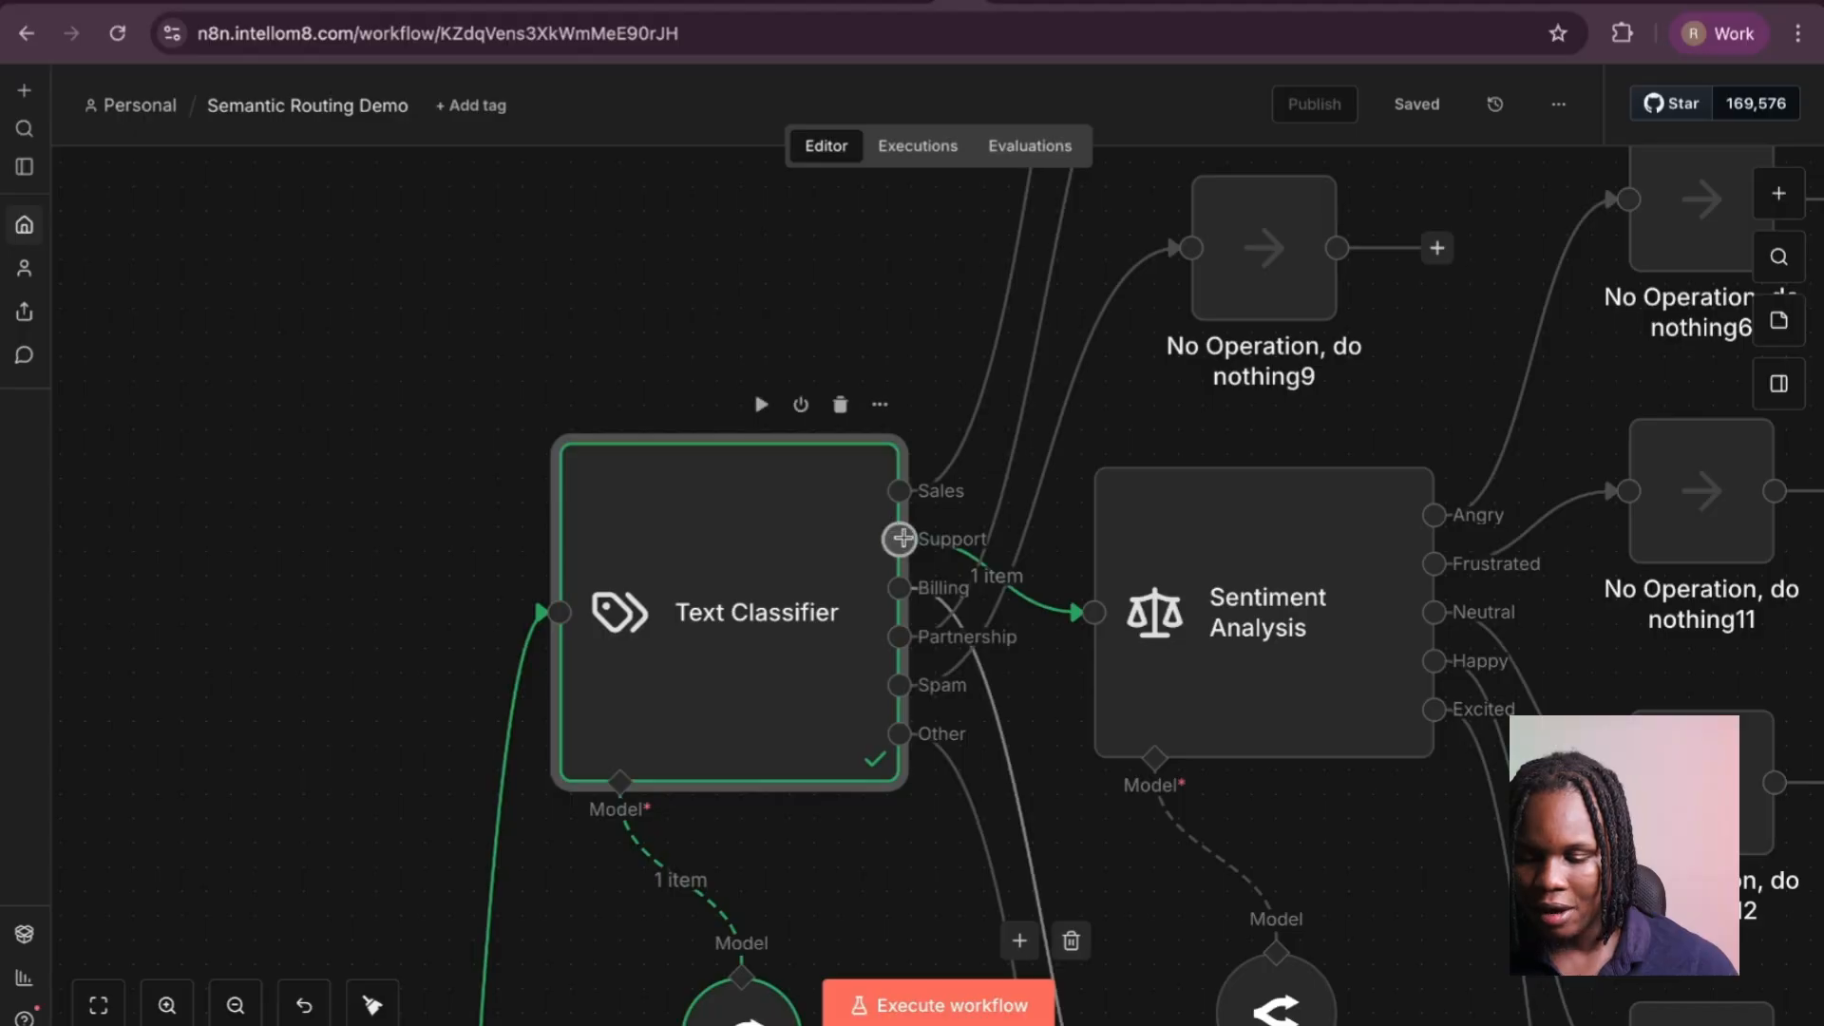
scroll(1093, 618, right, 5)
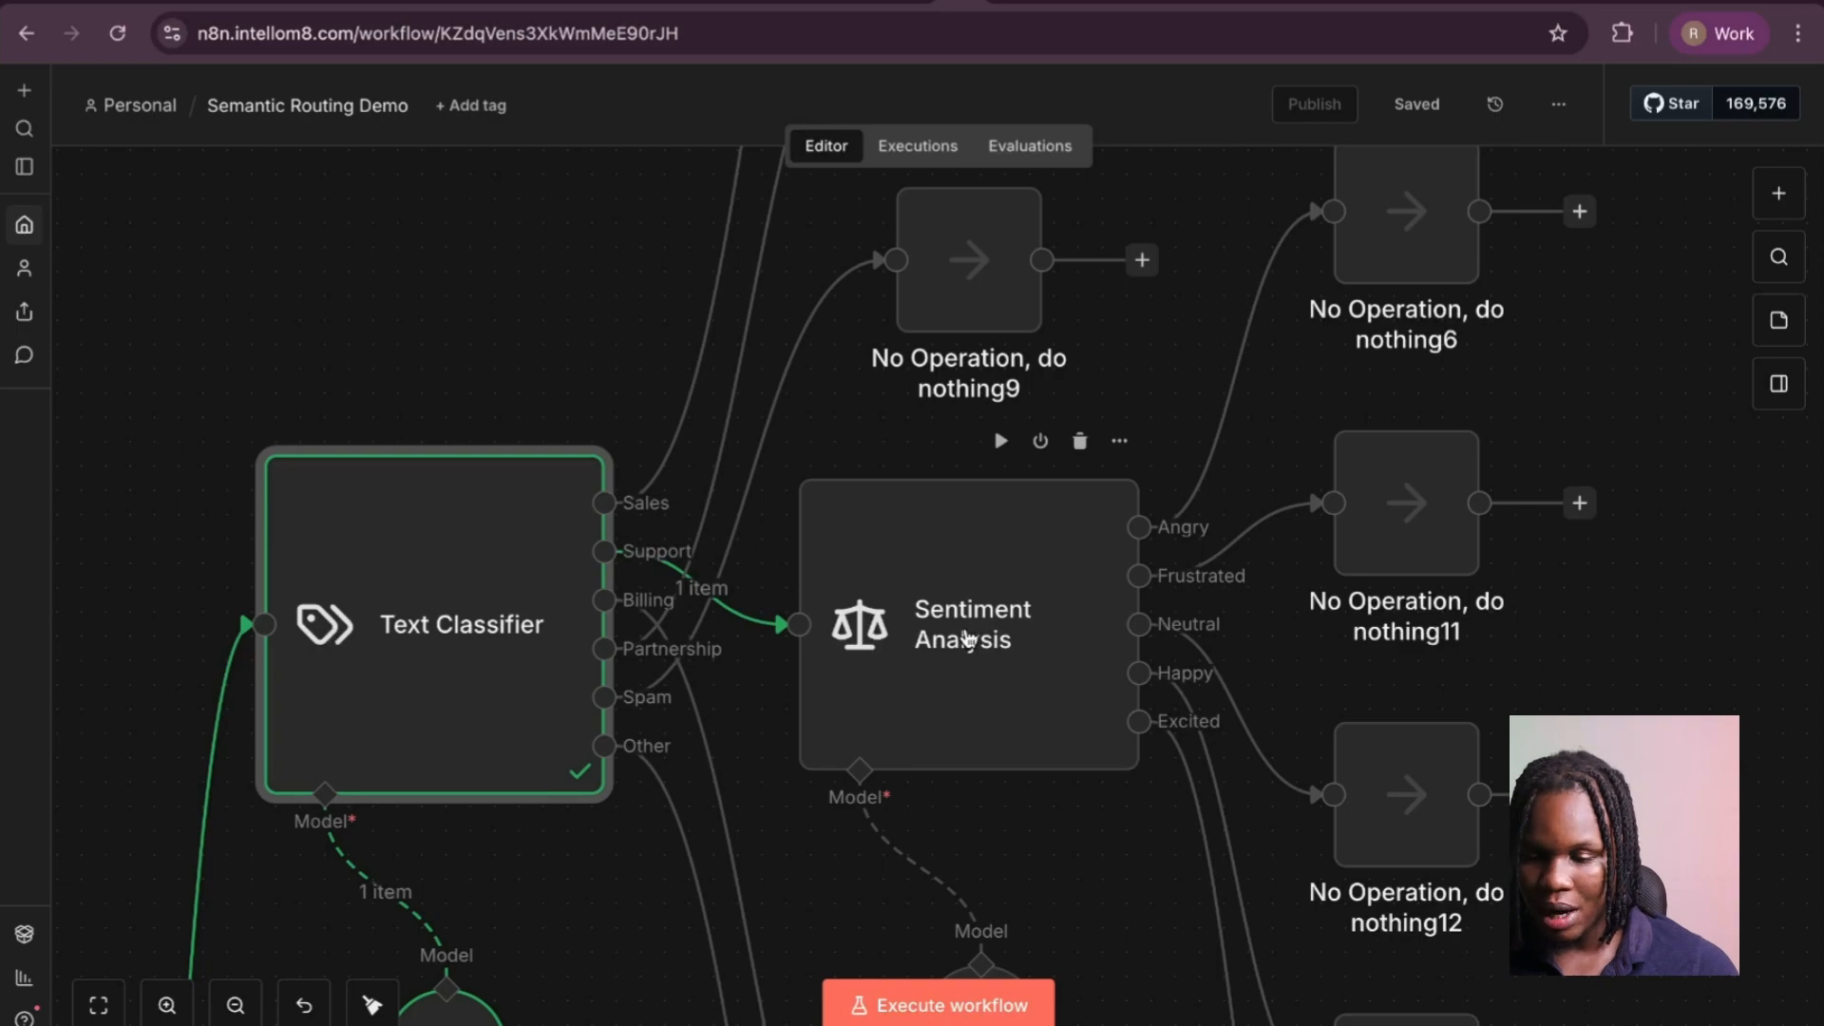
In Excalidraw, widen the Output ellipse in the Sentiment analysis diagram so its label fits on one line.
click(991, 2)
scroll(838, 707, down, 3)
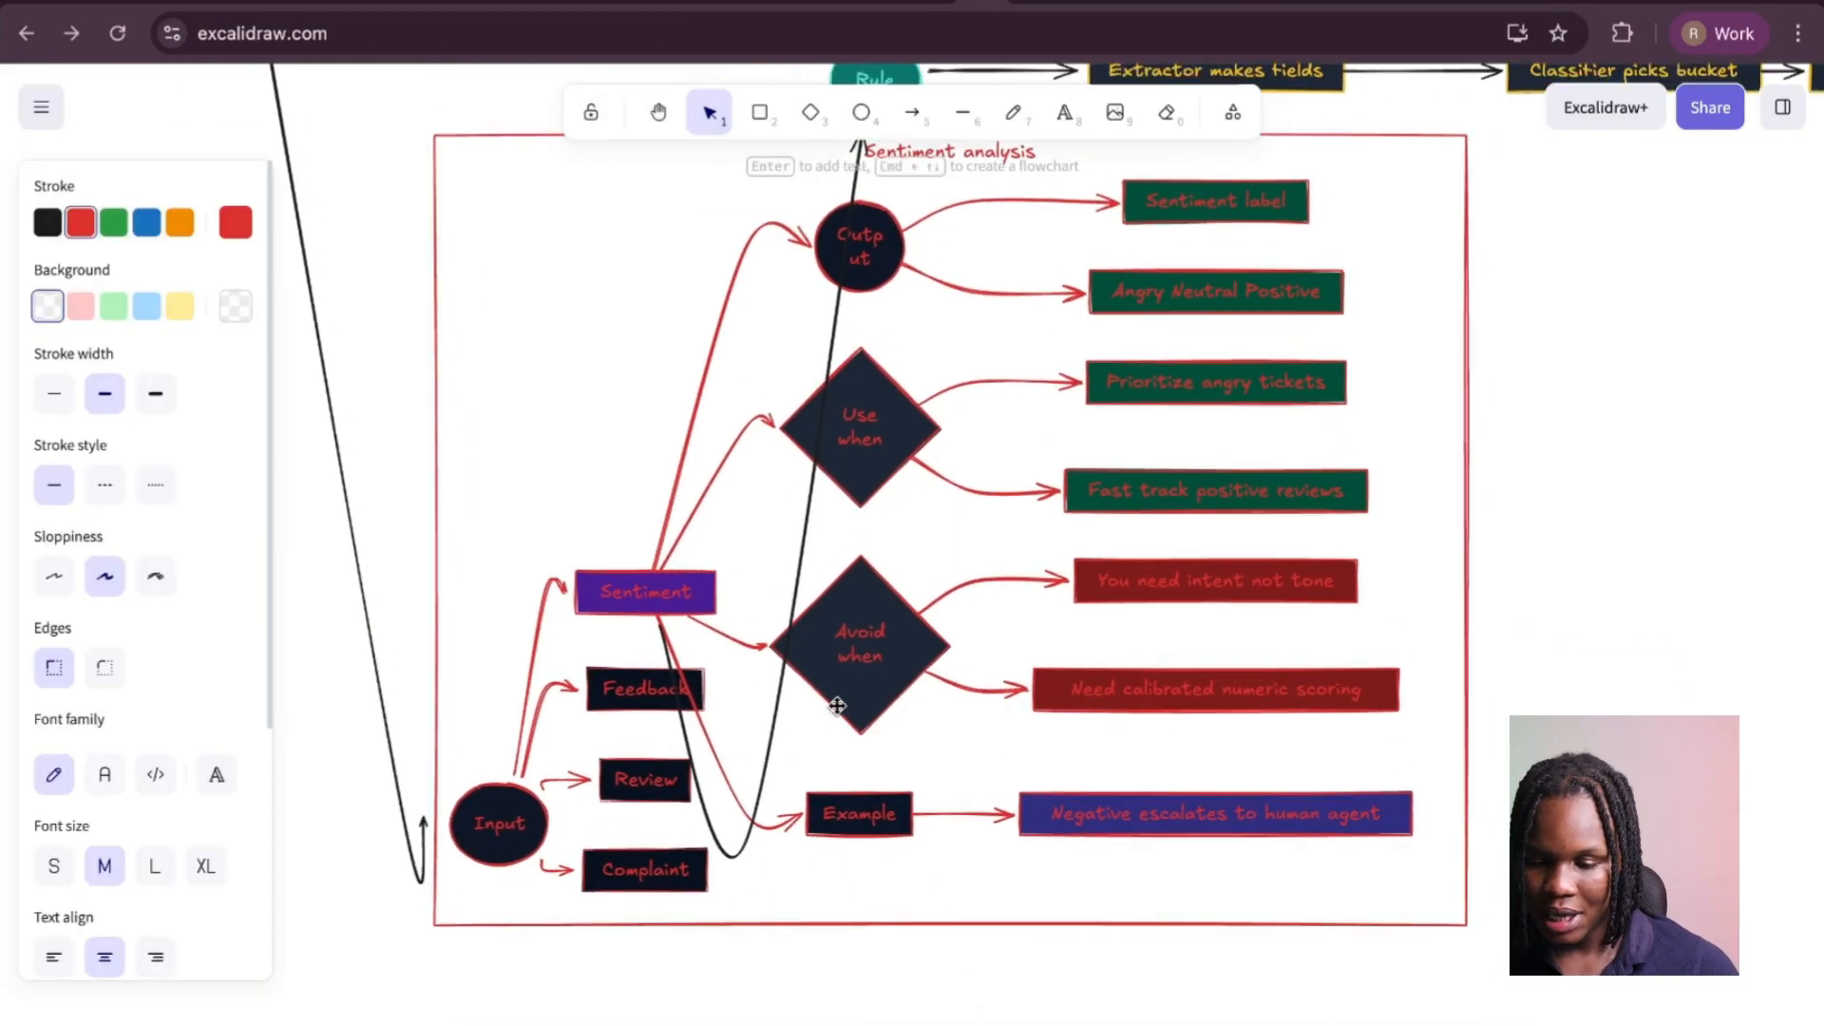
scroll(838, 707, up, 2)
click(845, 374)
double_click(845, 380)
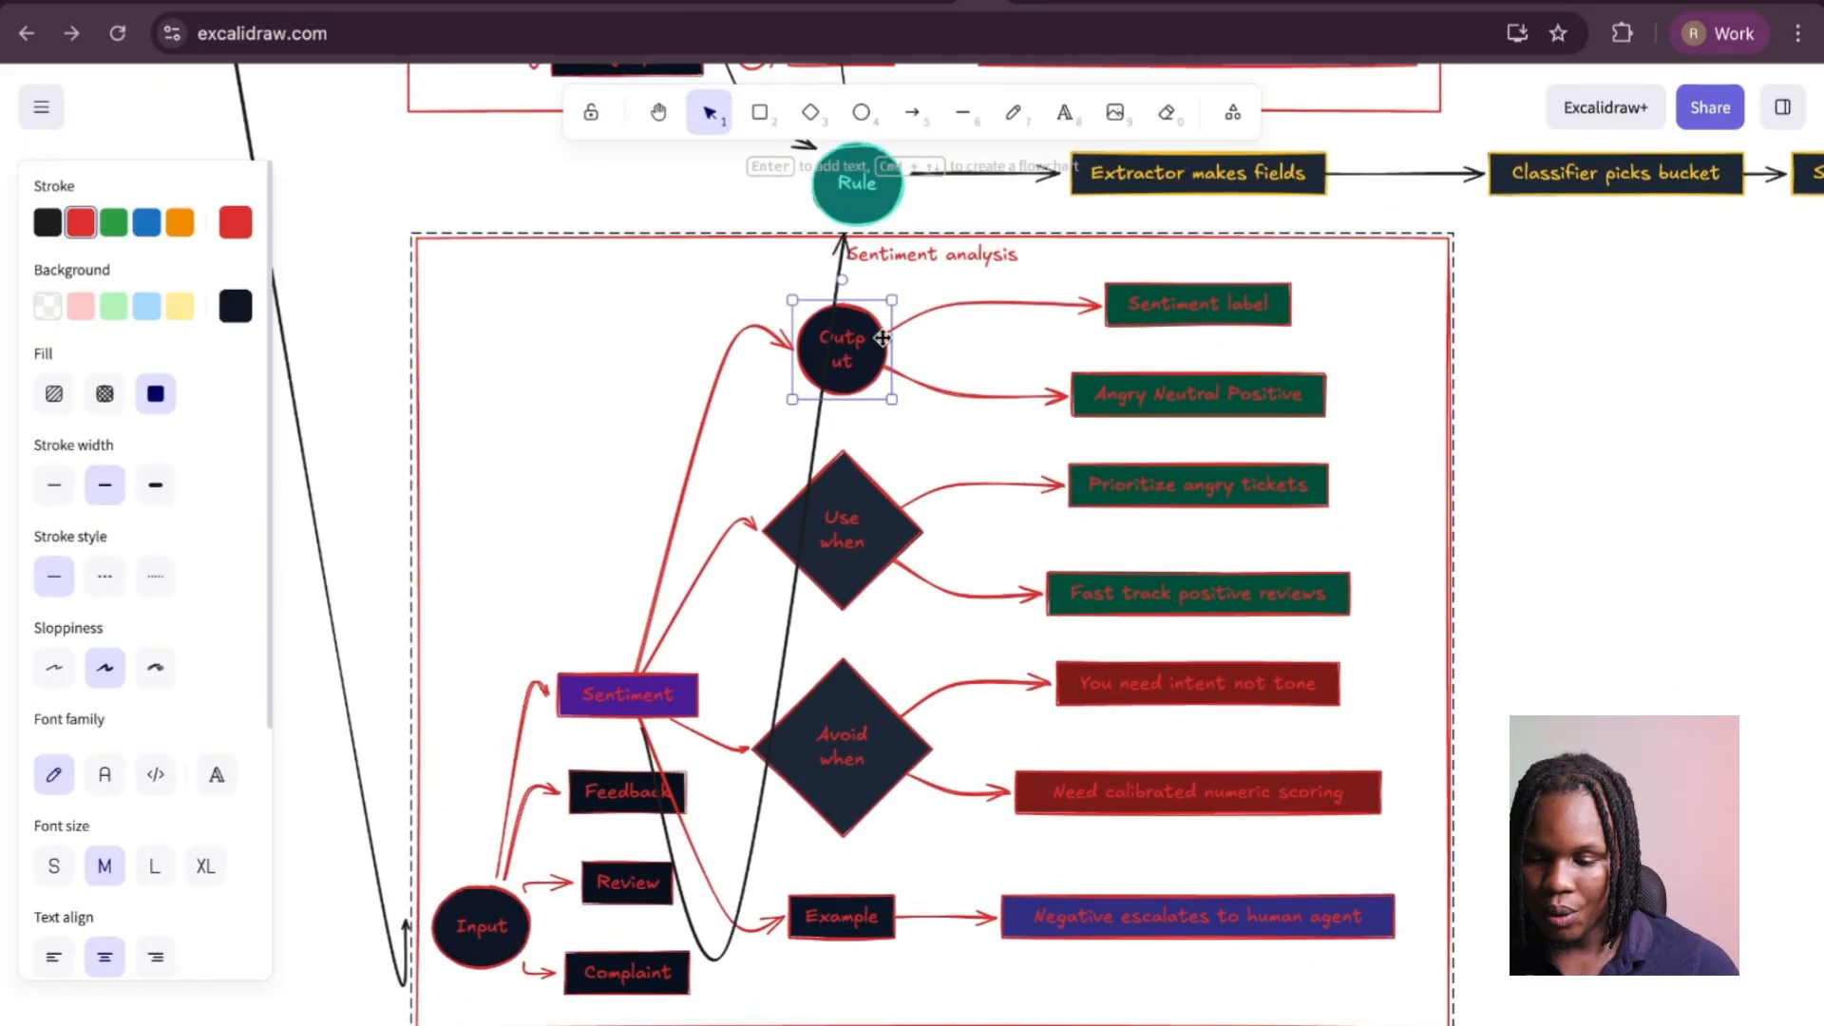
drag(890, 338, 933, 337)
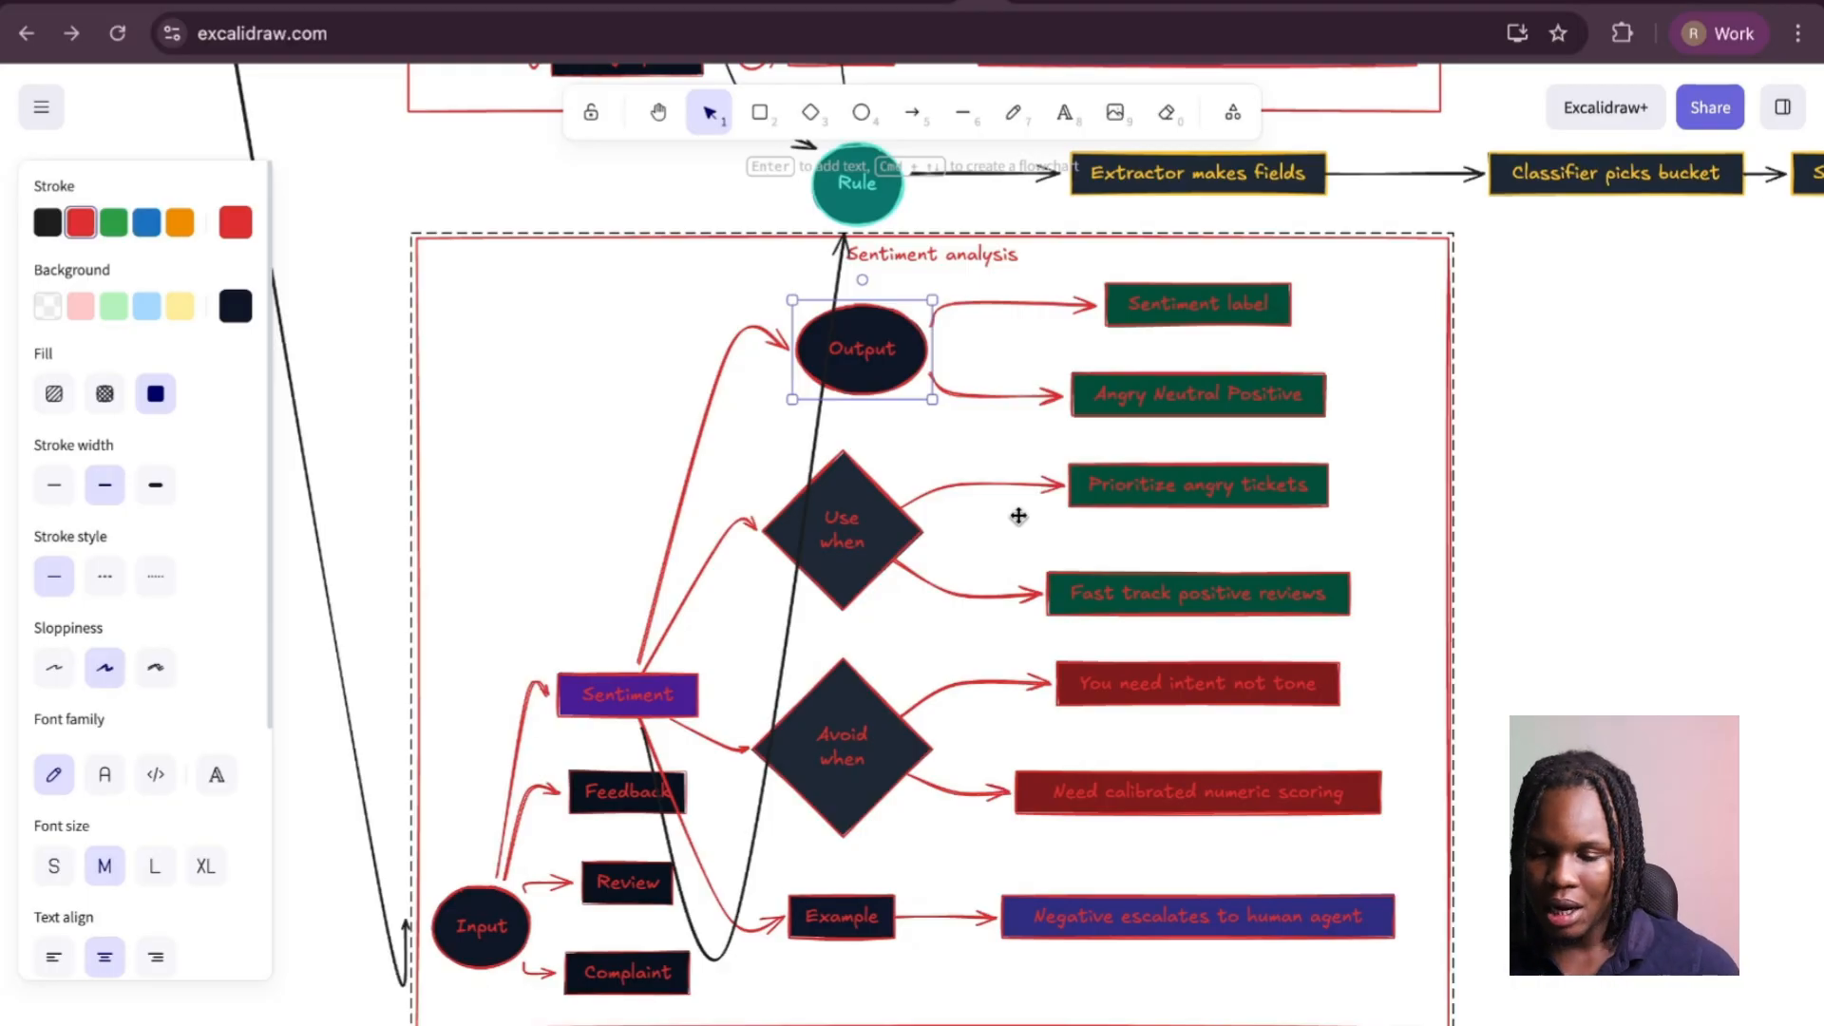
Return to the n8n workflow, execute the Sentiment Analysis node on the classified message, and close its settings.
click(945, 11)
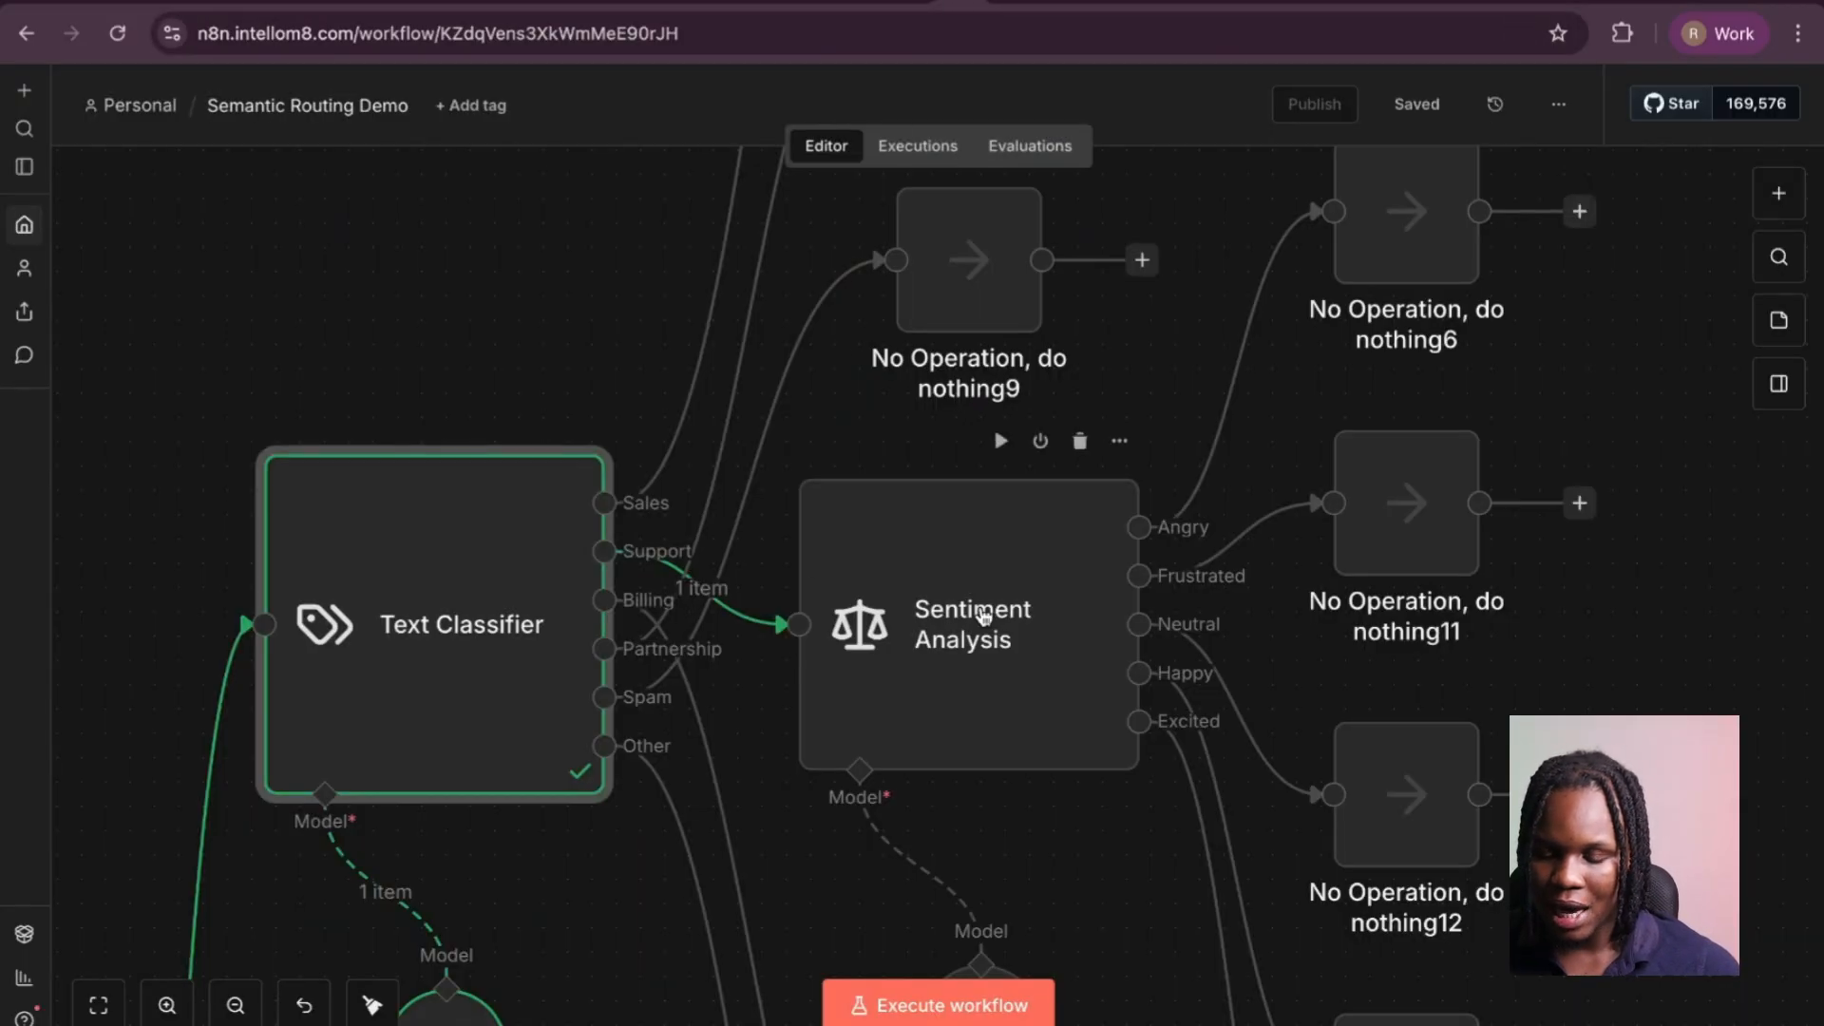
scroll(983, 617, up, 10)
scroll(984, 617, down, 8)
scroll(983, 617, left, 4)
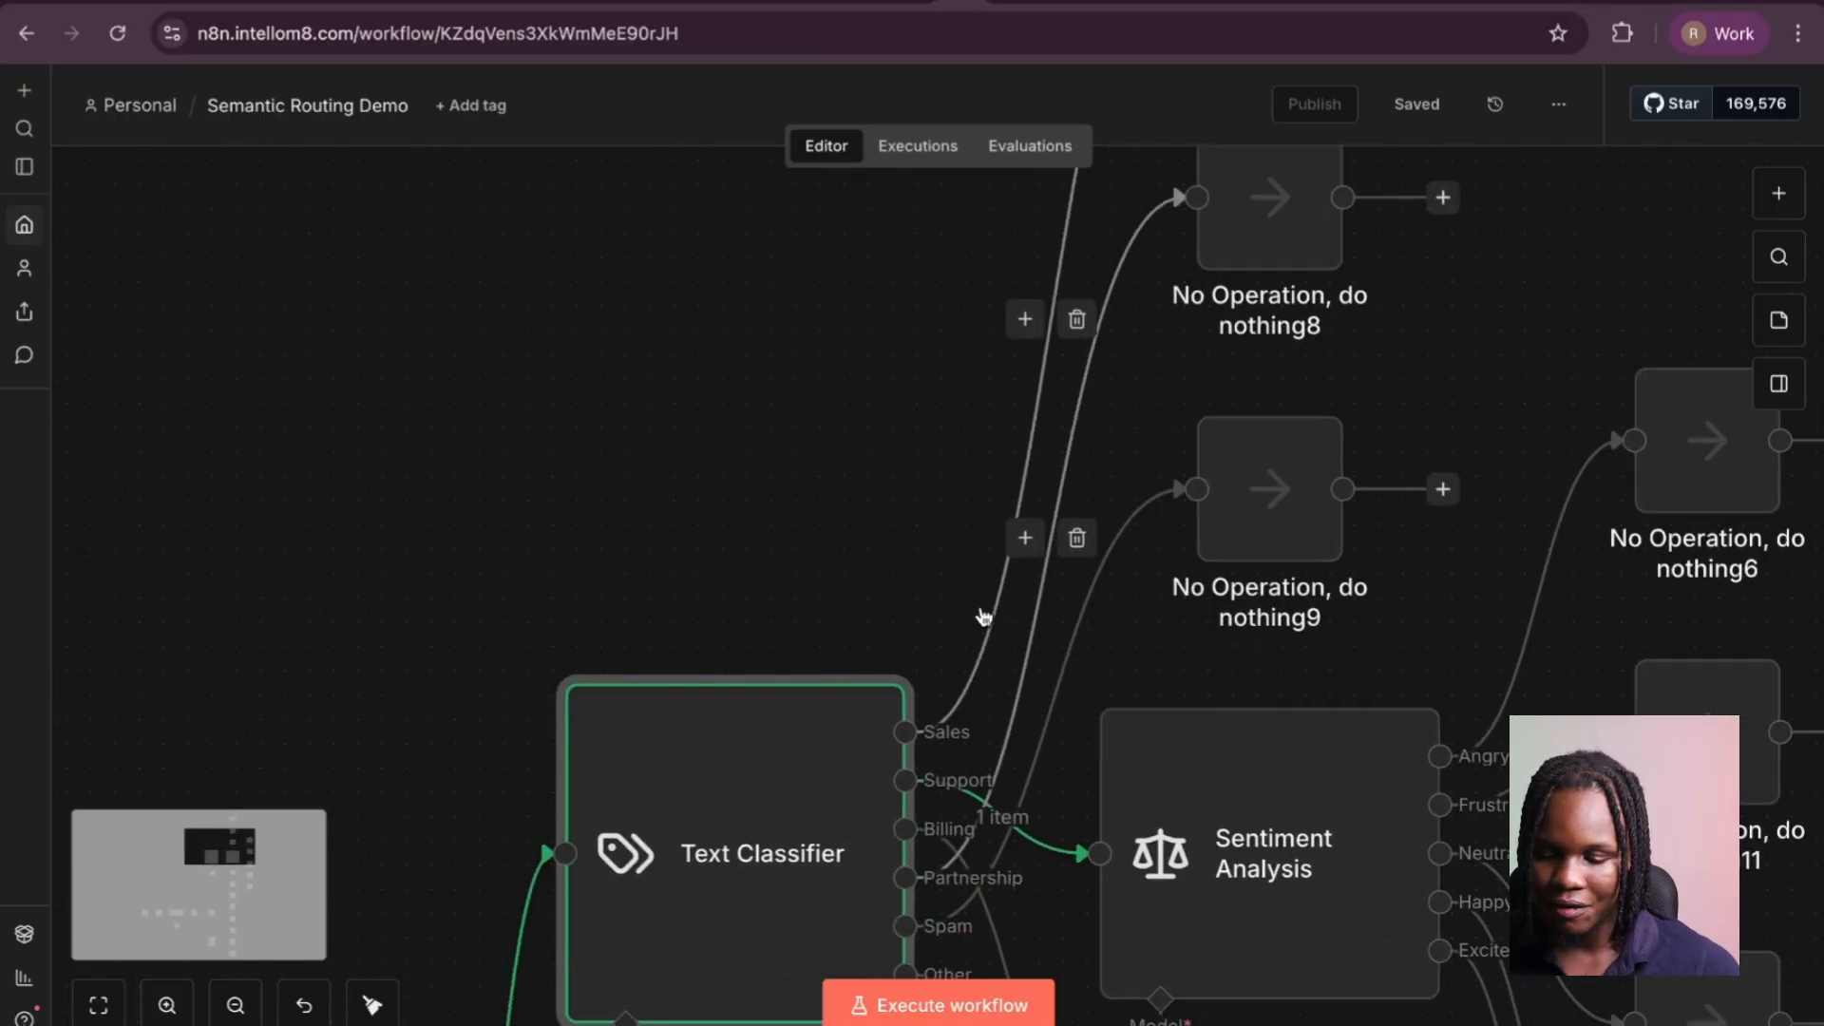
scroll(983, 616, down, 3)
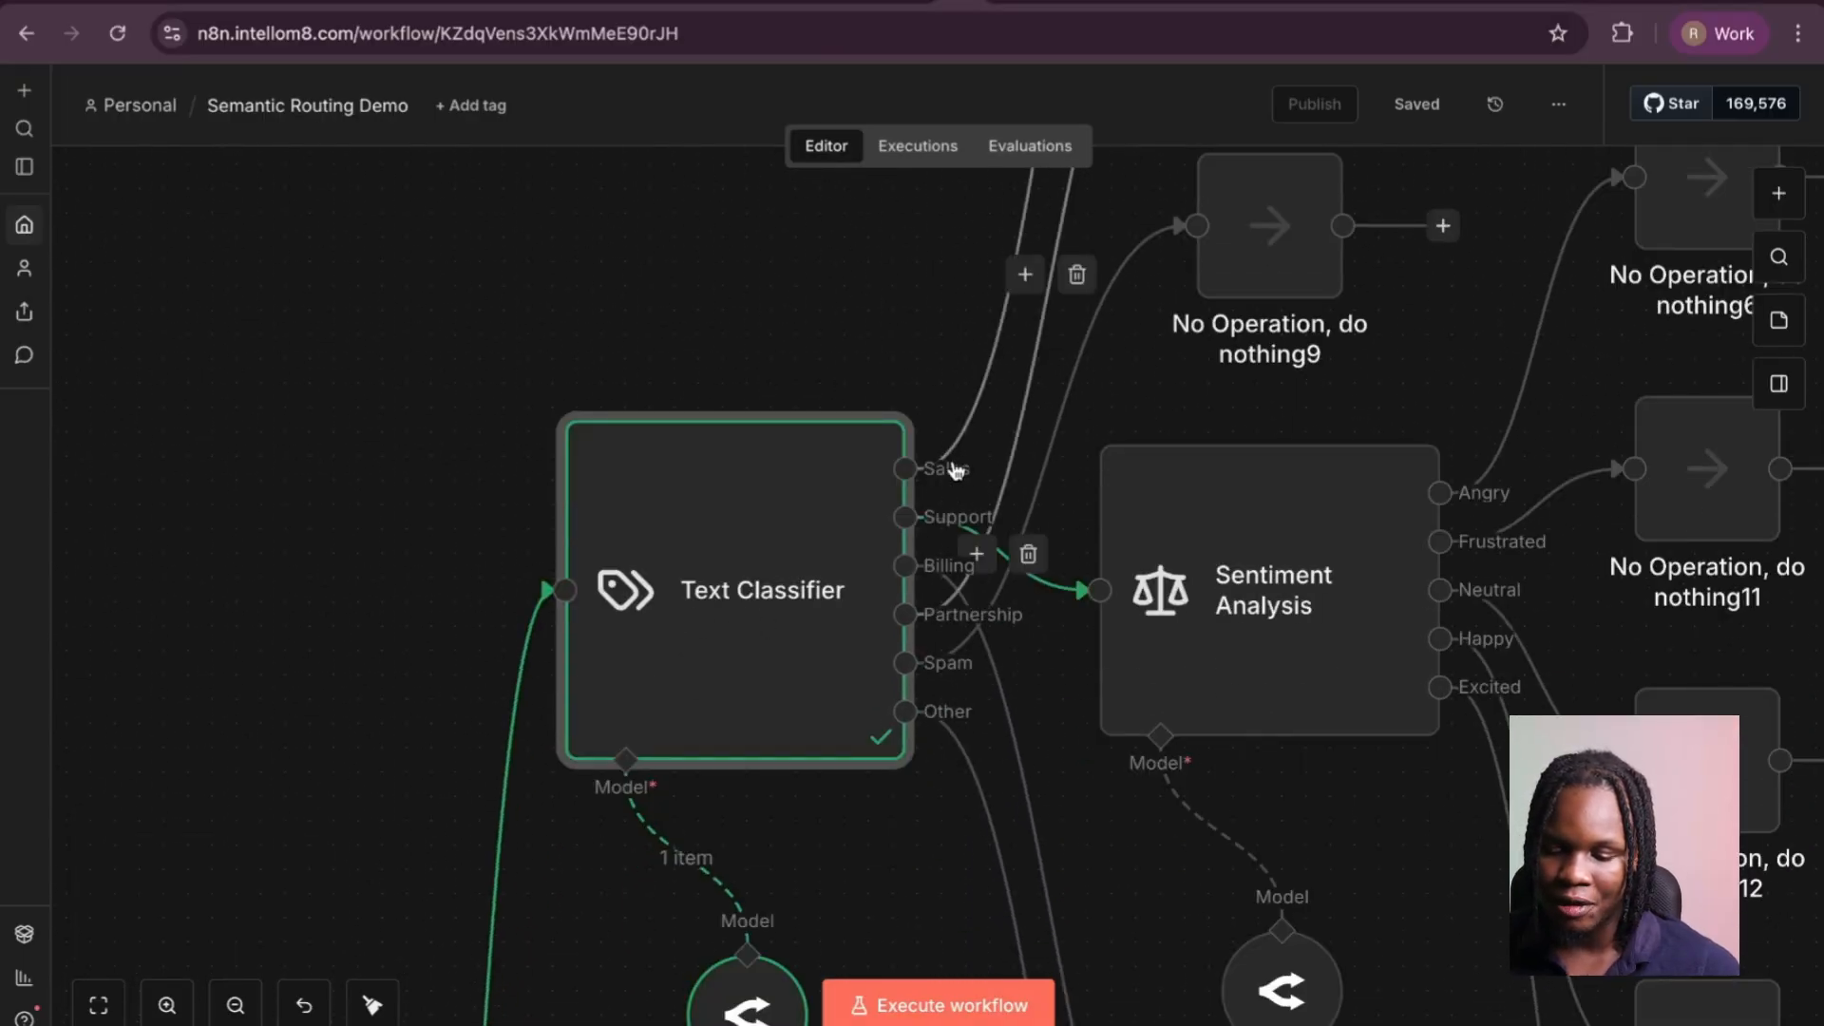
scroll(933, 757, right, 4)
scroll(927, 532, down, 1)
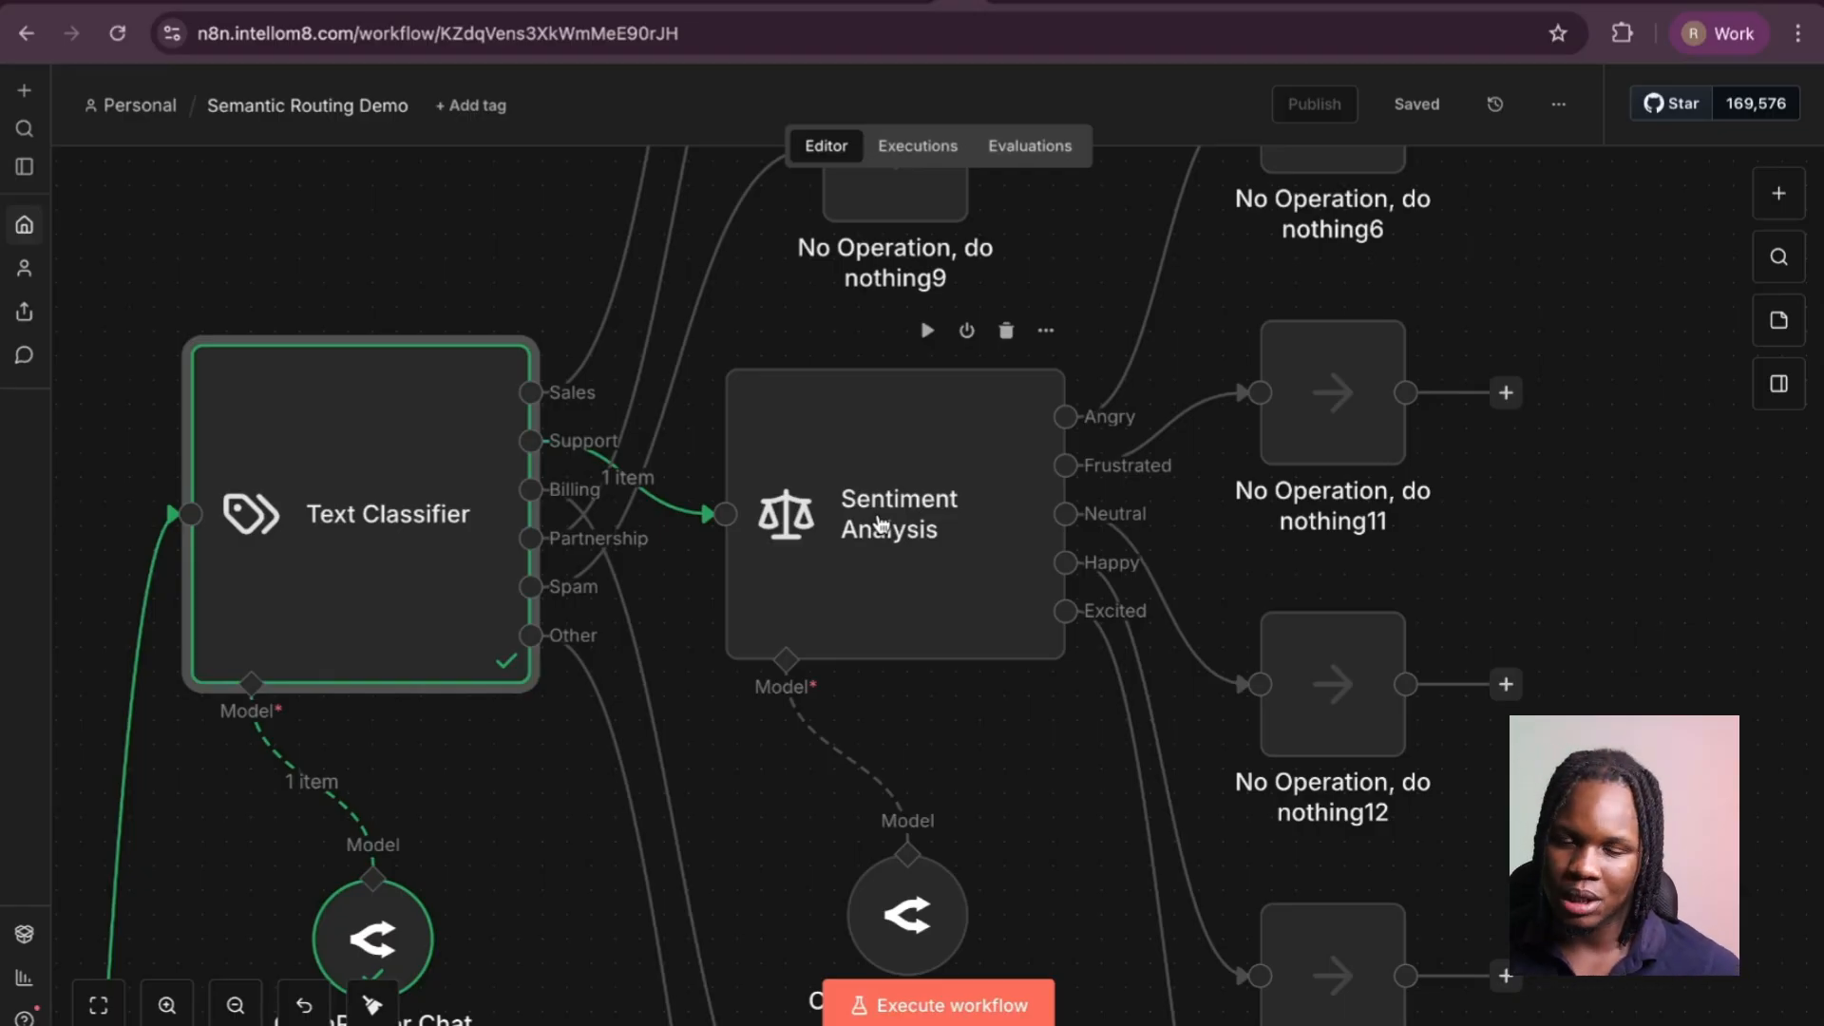
double_click(943, 530)
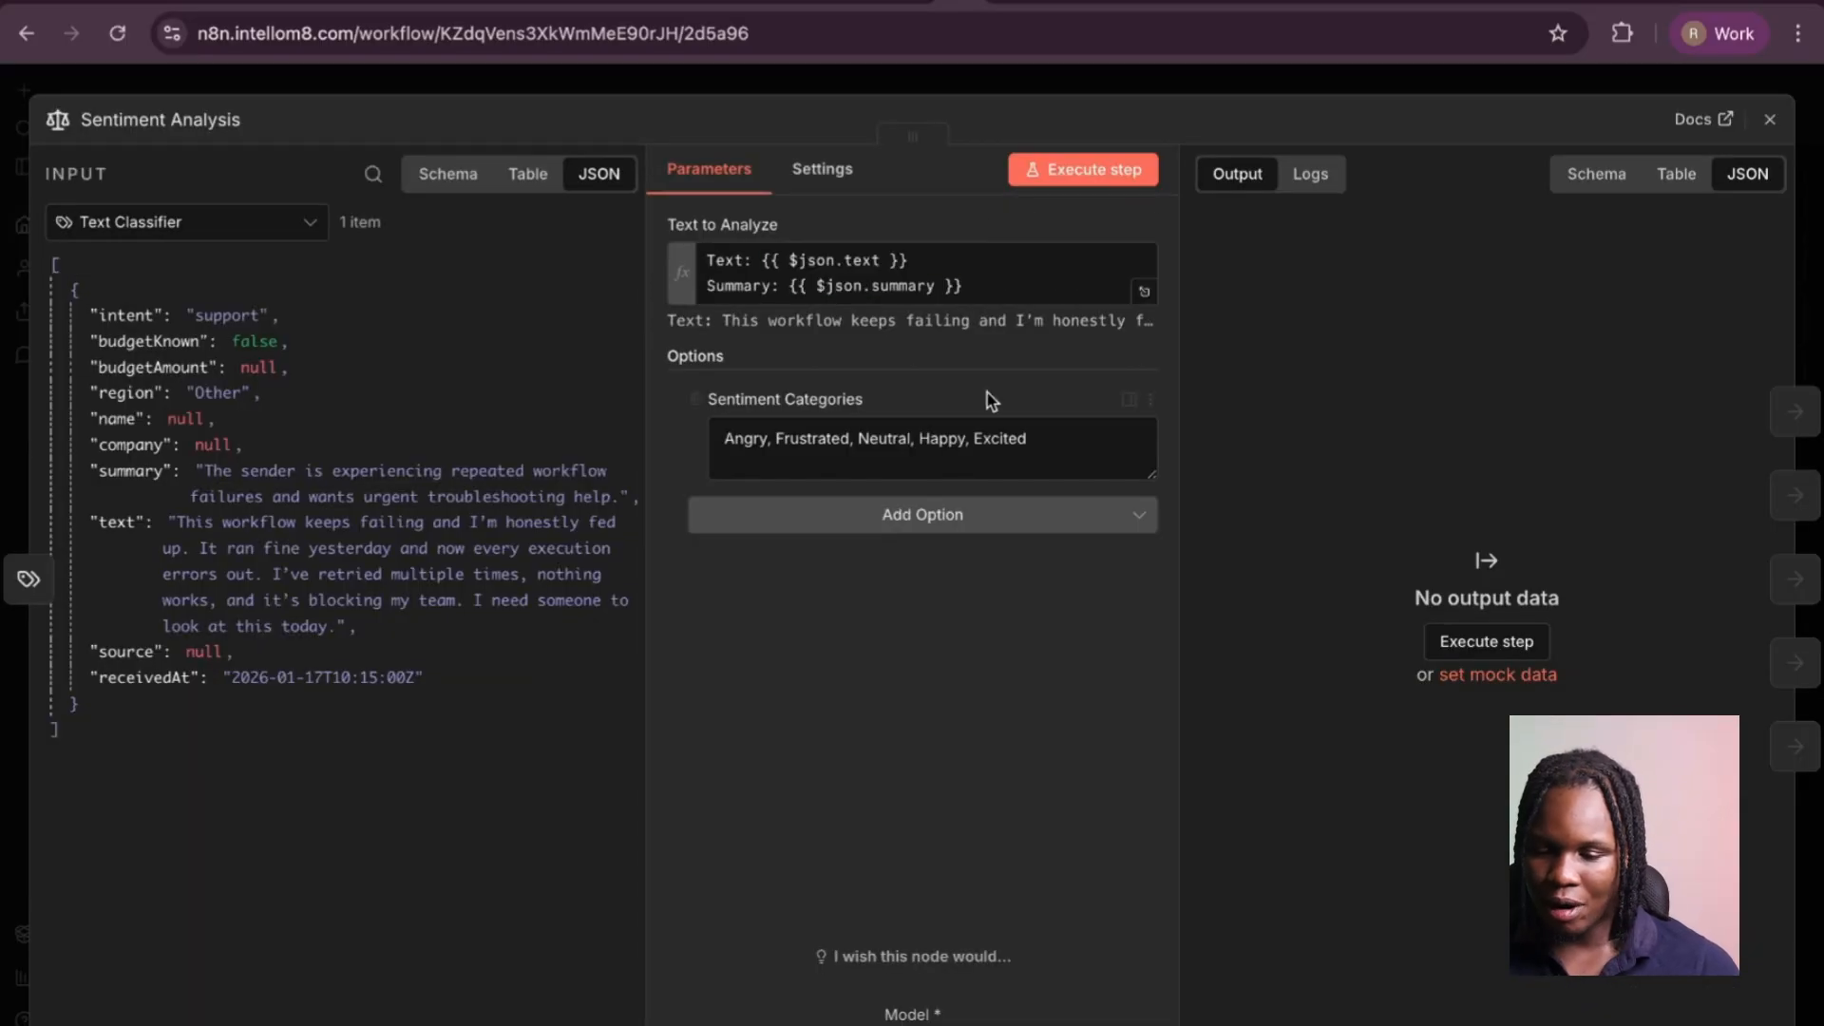
click(1079, 173)
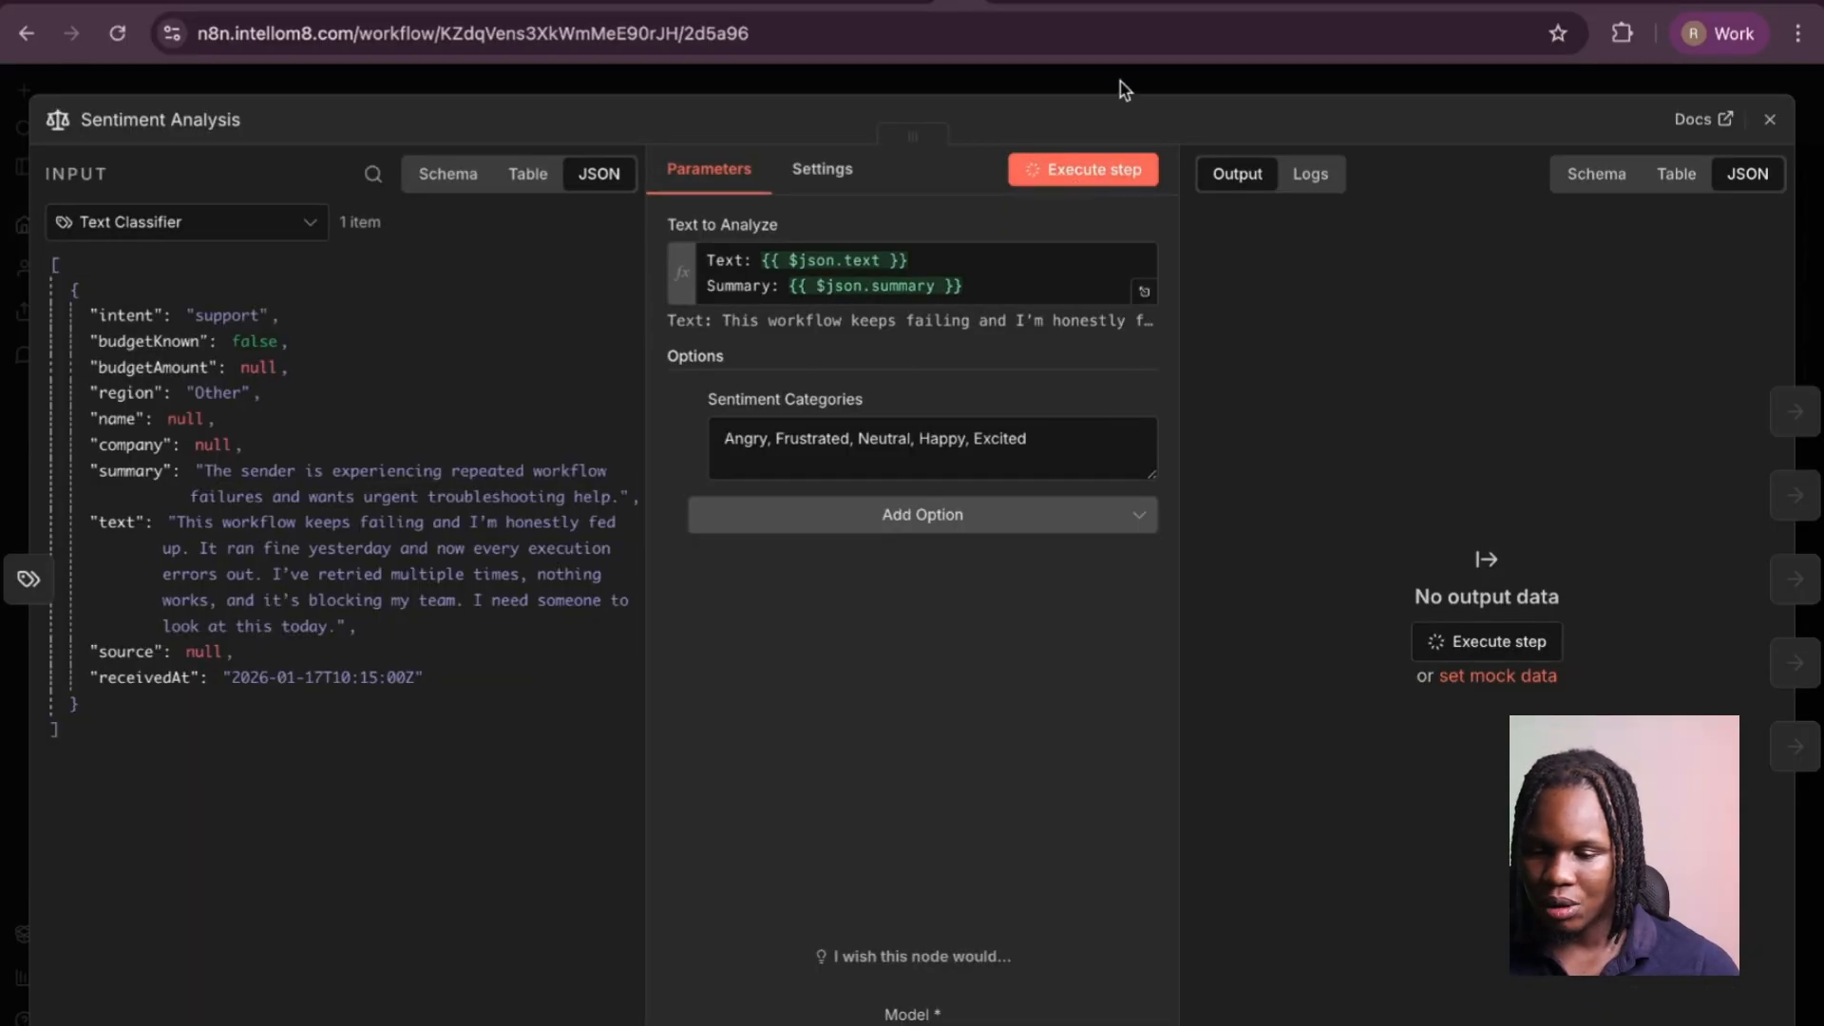
click(1121, 81)
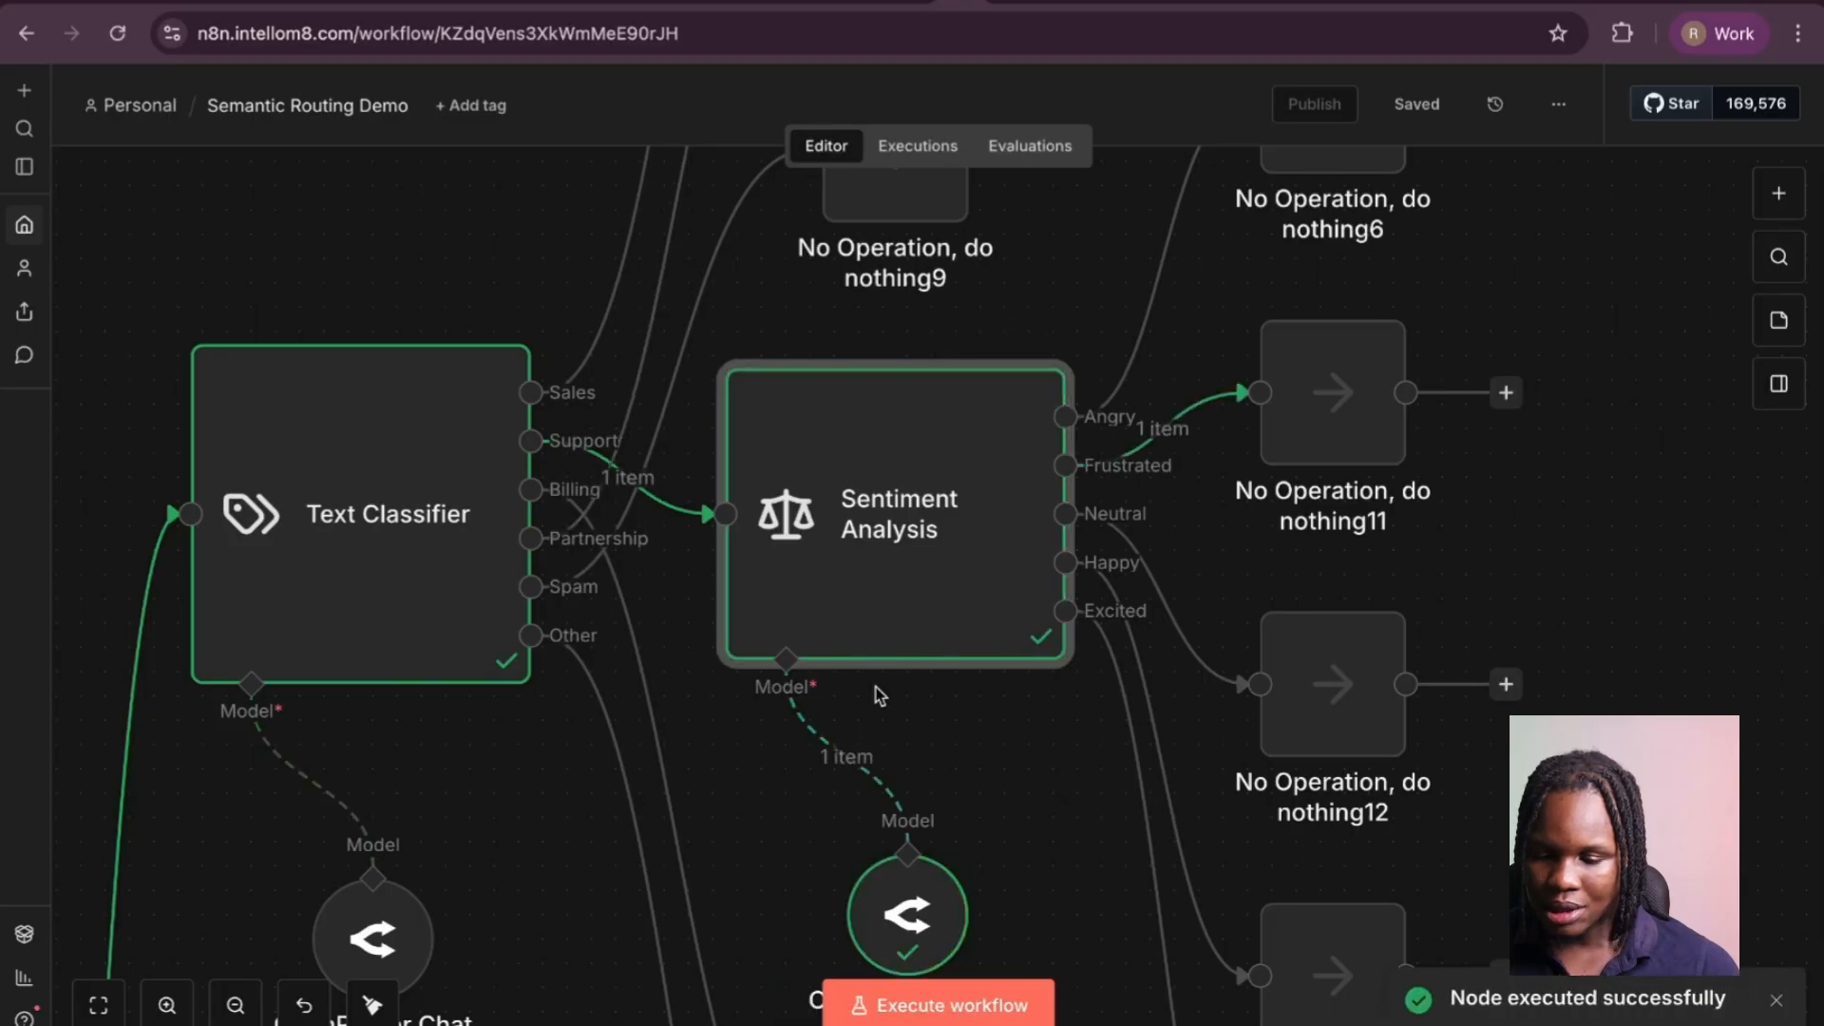
Review the Sentiment Analysis node's input, categories and Frustrated branch output, then examine the Text Classifier and Sentiment Analysis routes on the canvas.
double_click(870, 594)
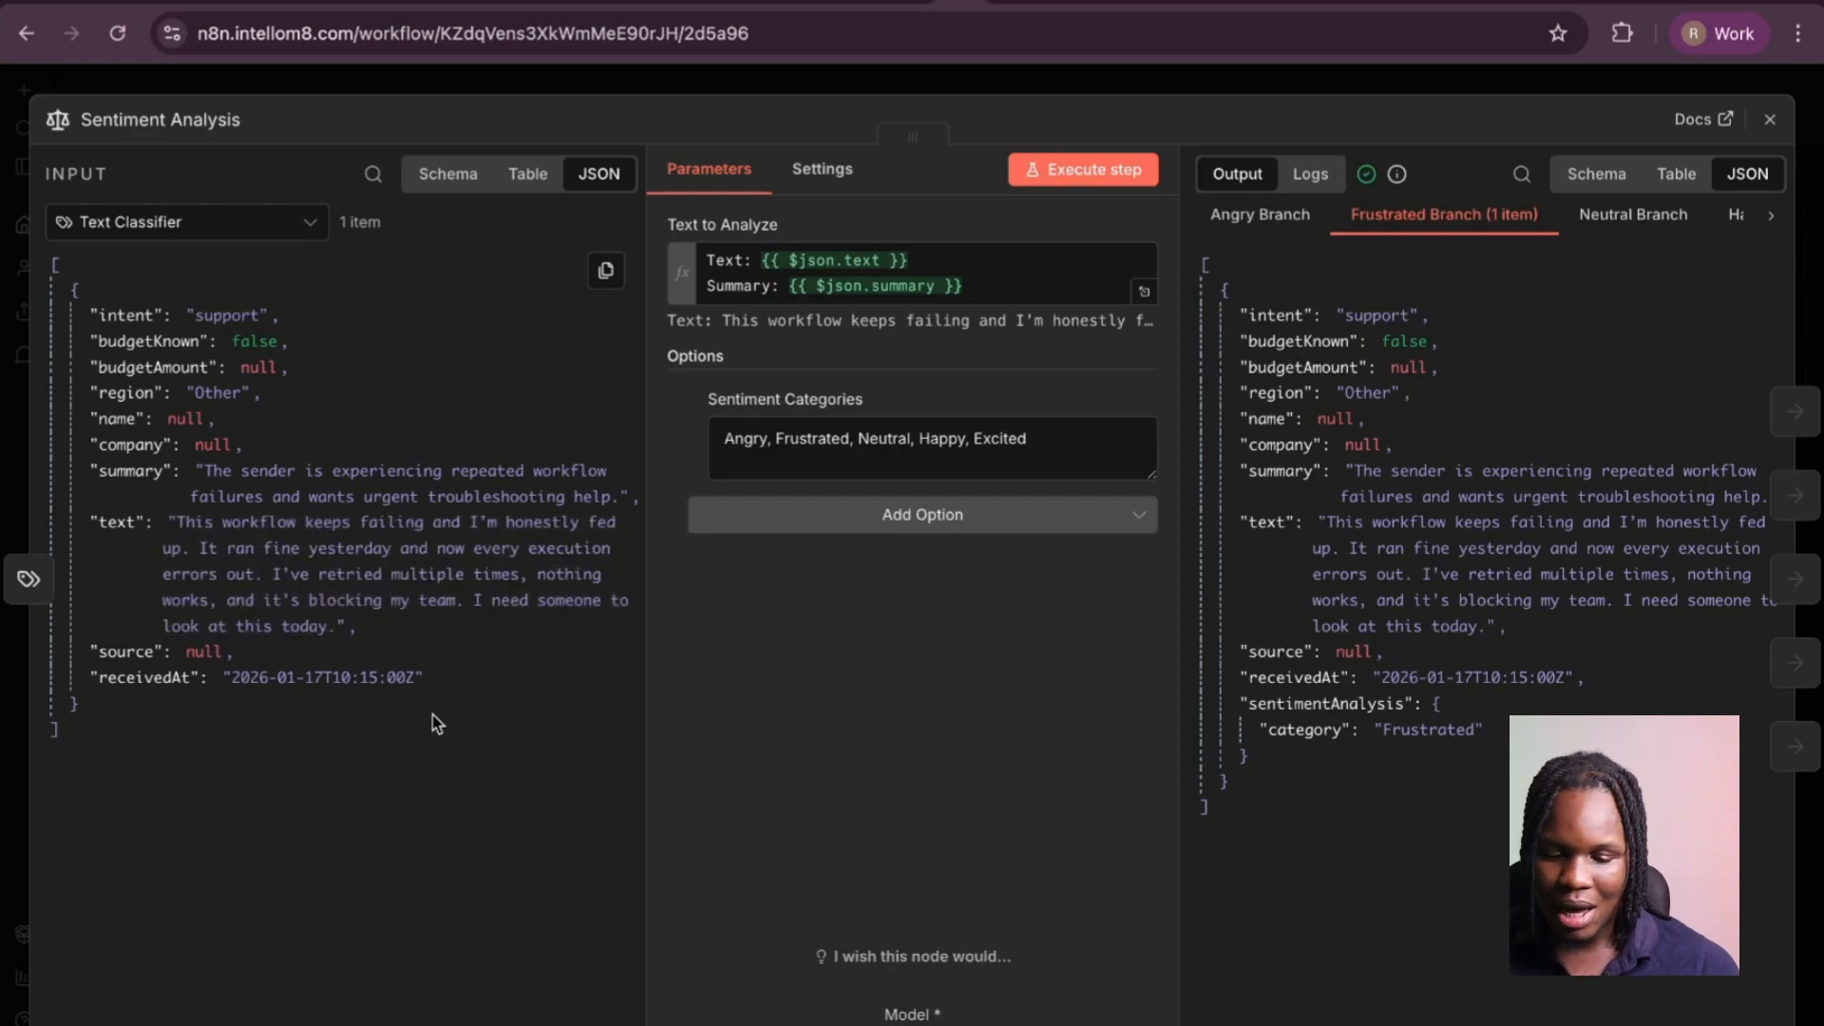
click(1315, 81)
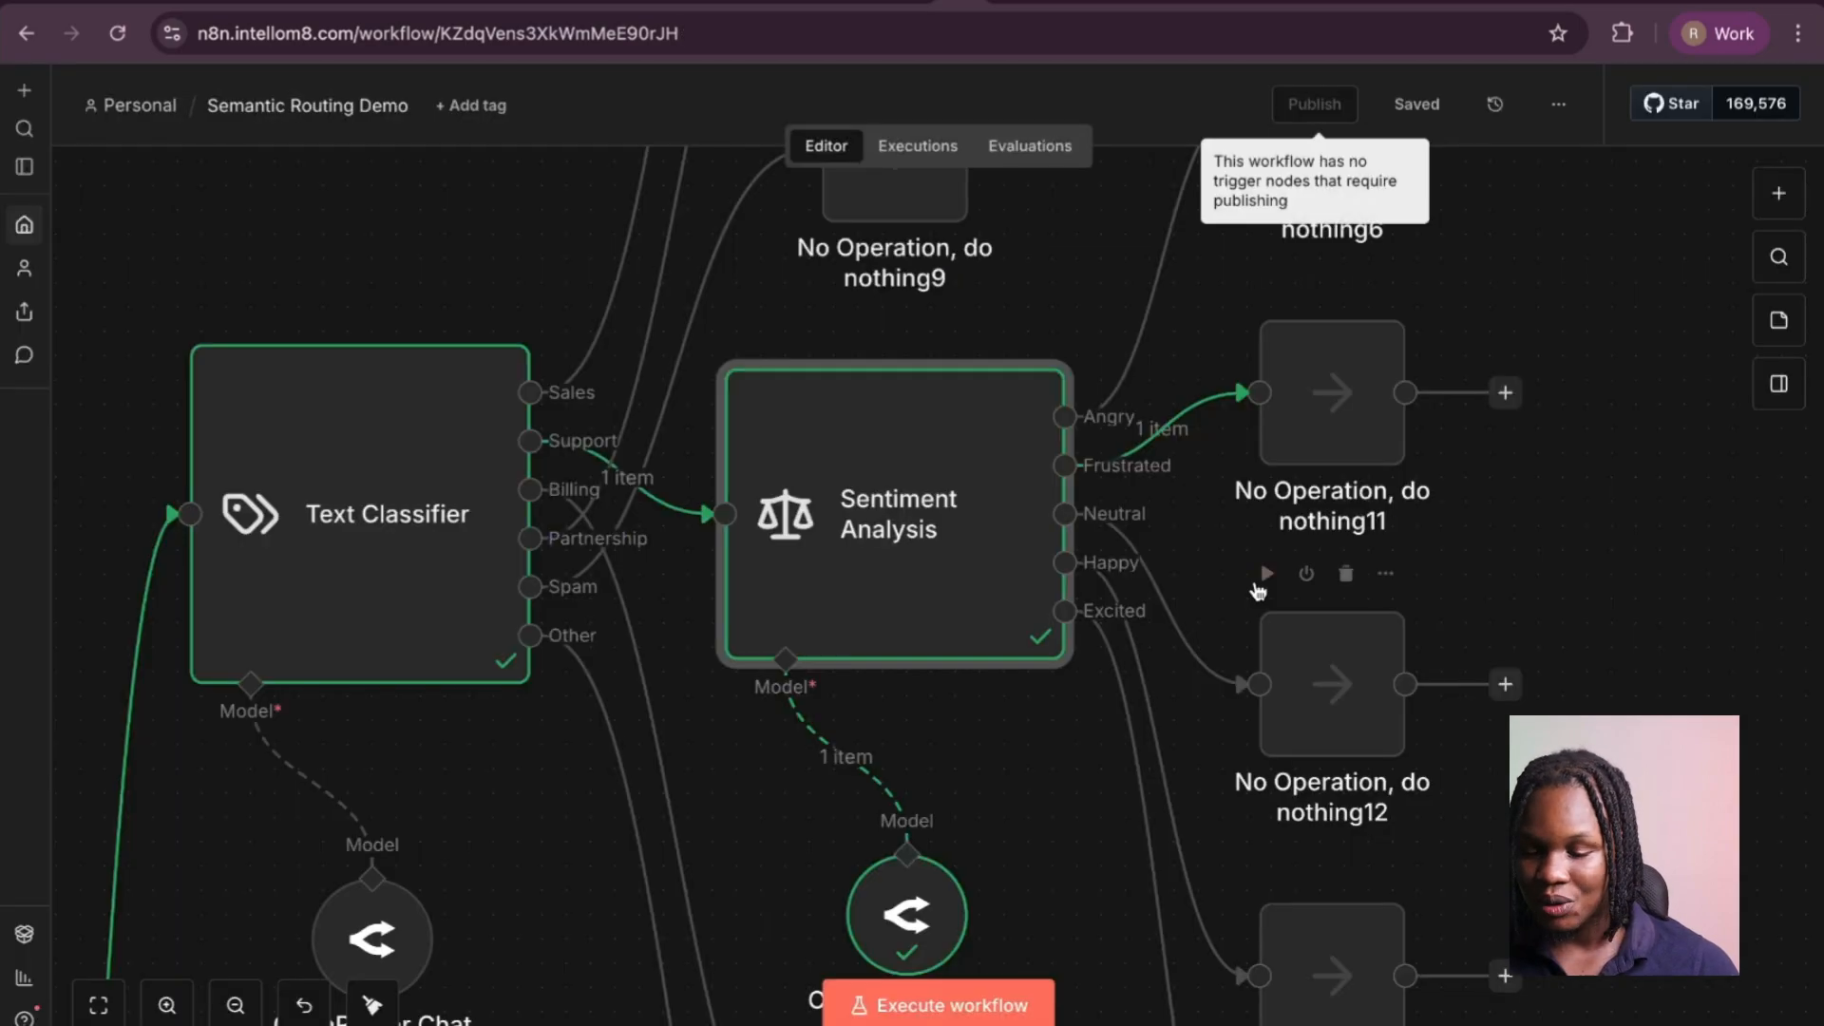
scroll(1256, 583, right, 2)
scroll(1256, 582, down, 5)
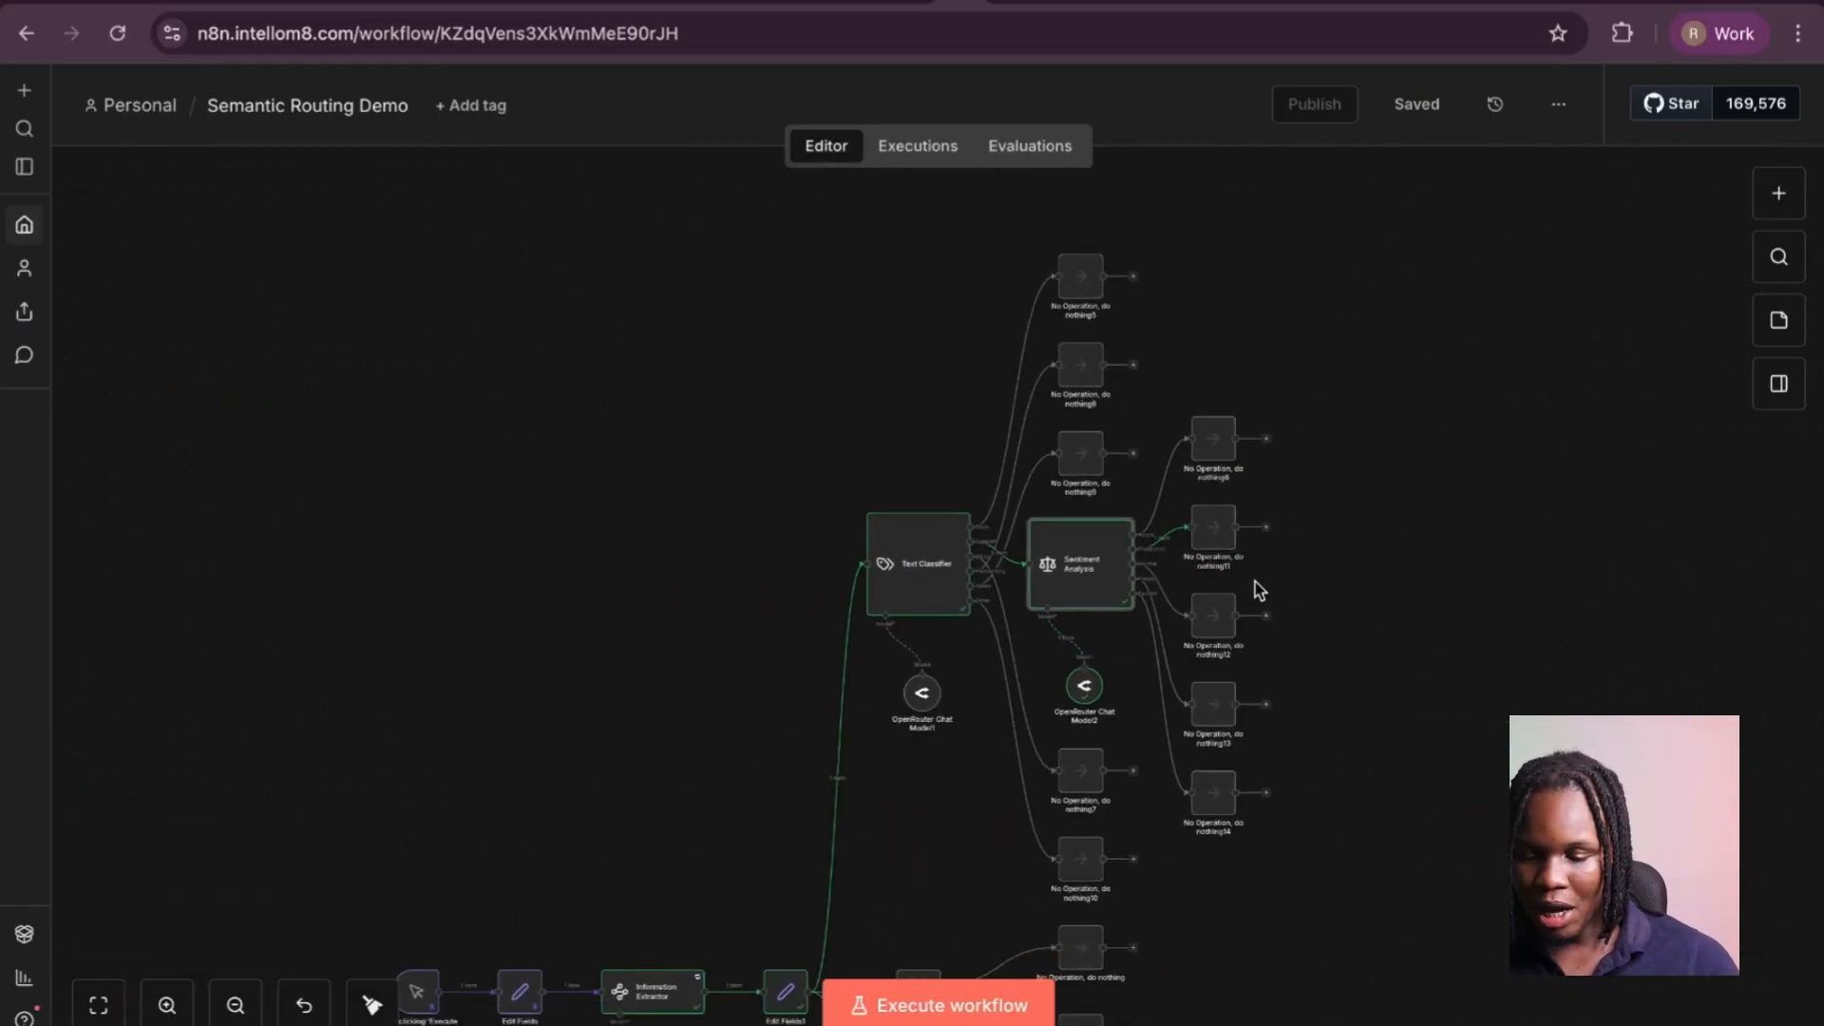
scroll(1083, 332, up, 4)
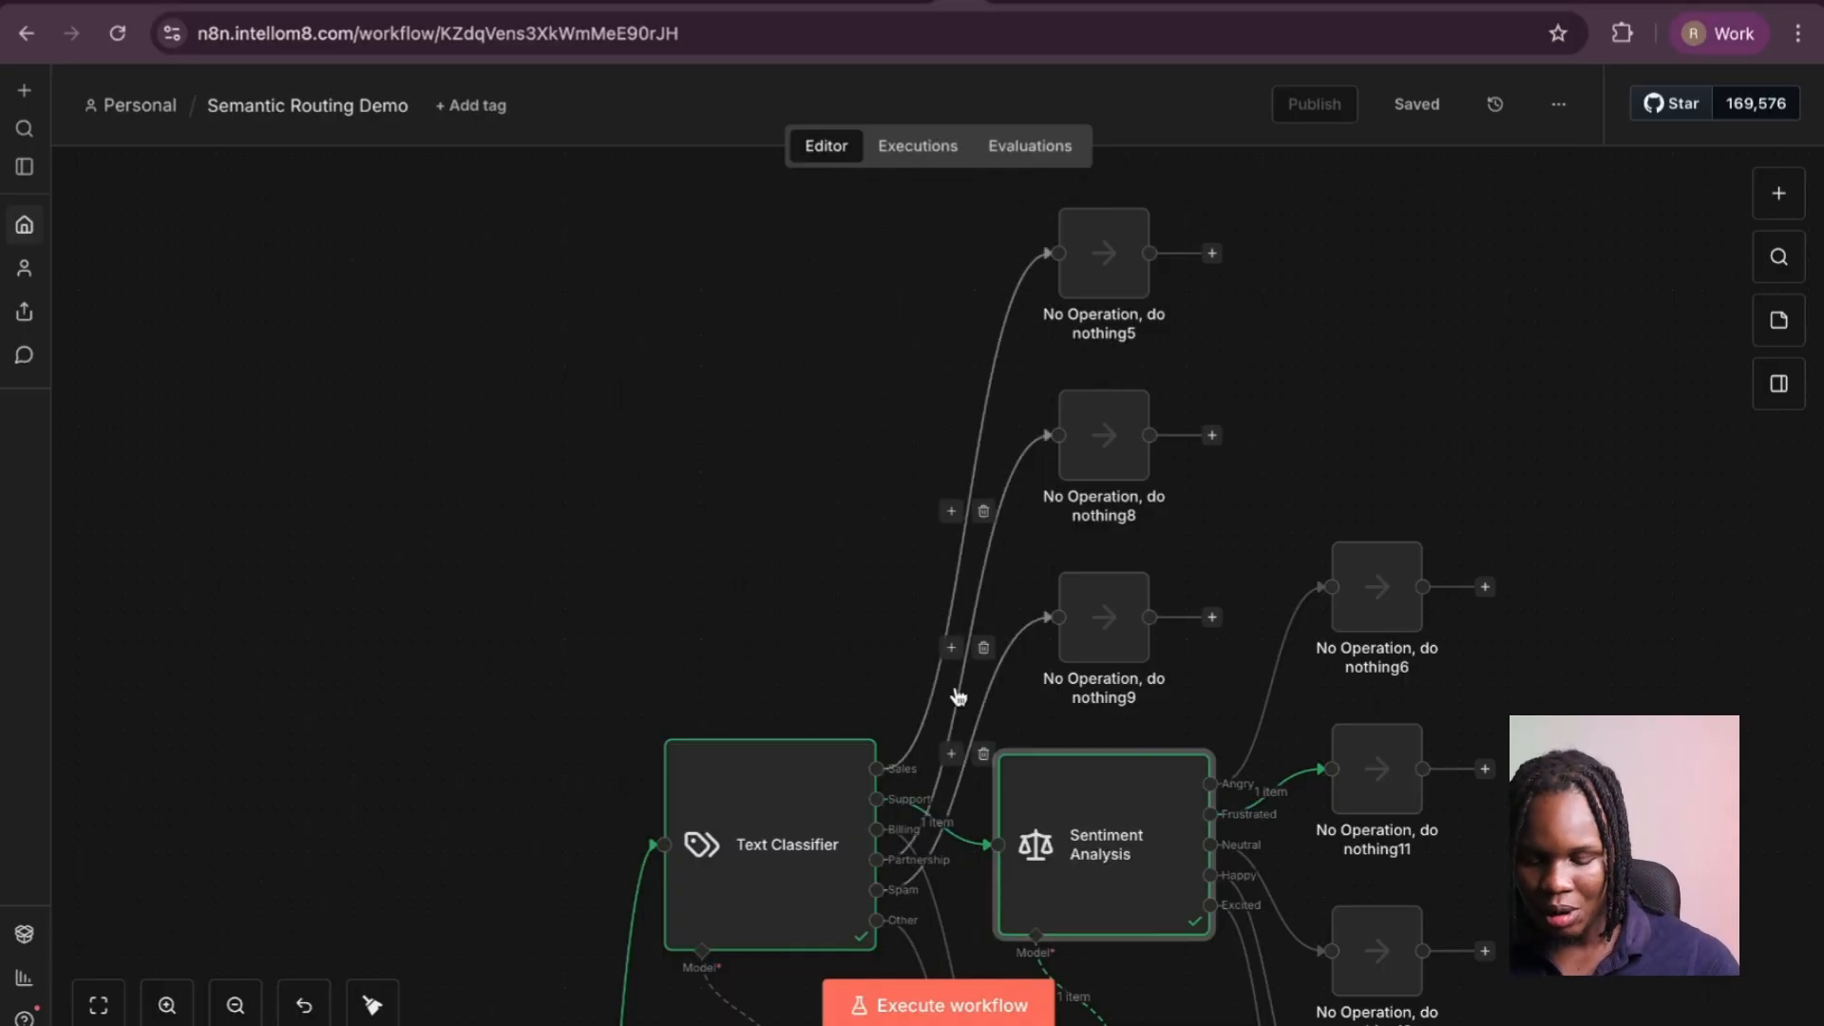
scroll(998, 669, down, 5)
scroll(1093, 756, up, 5)
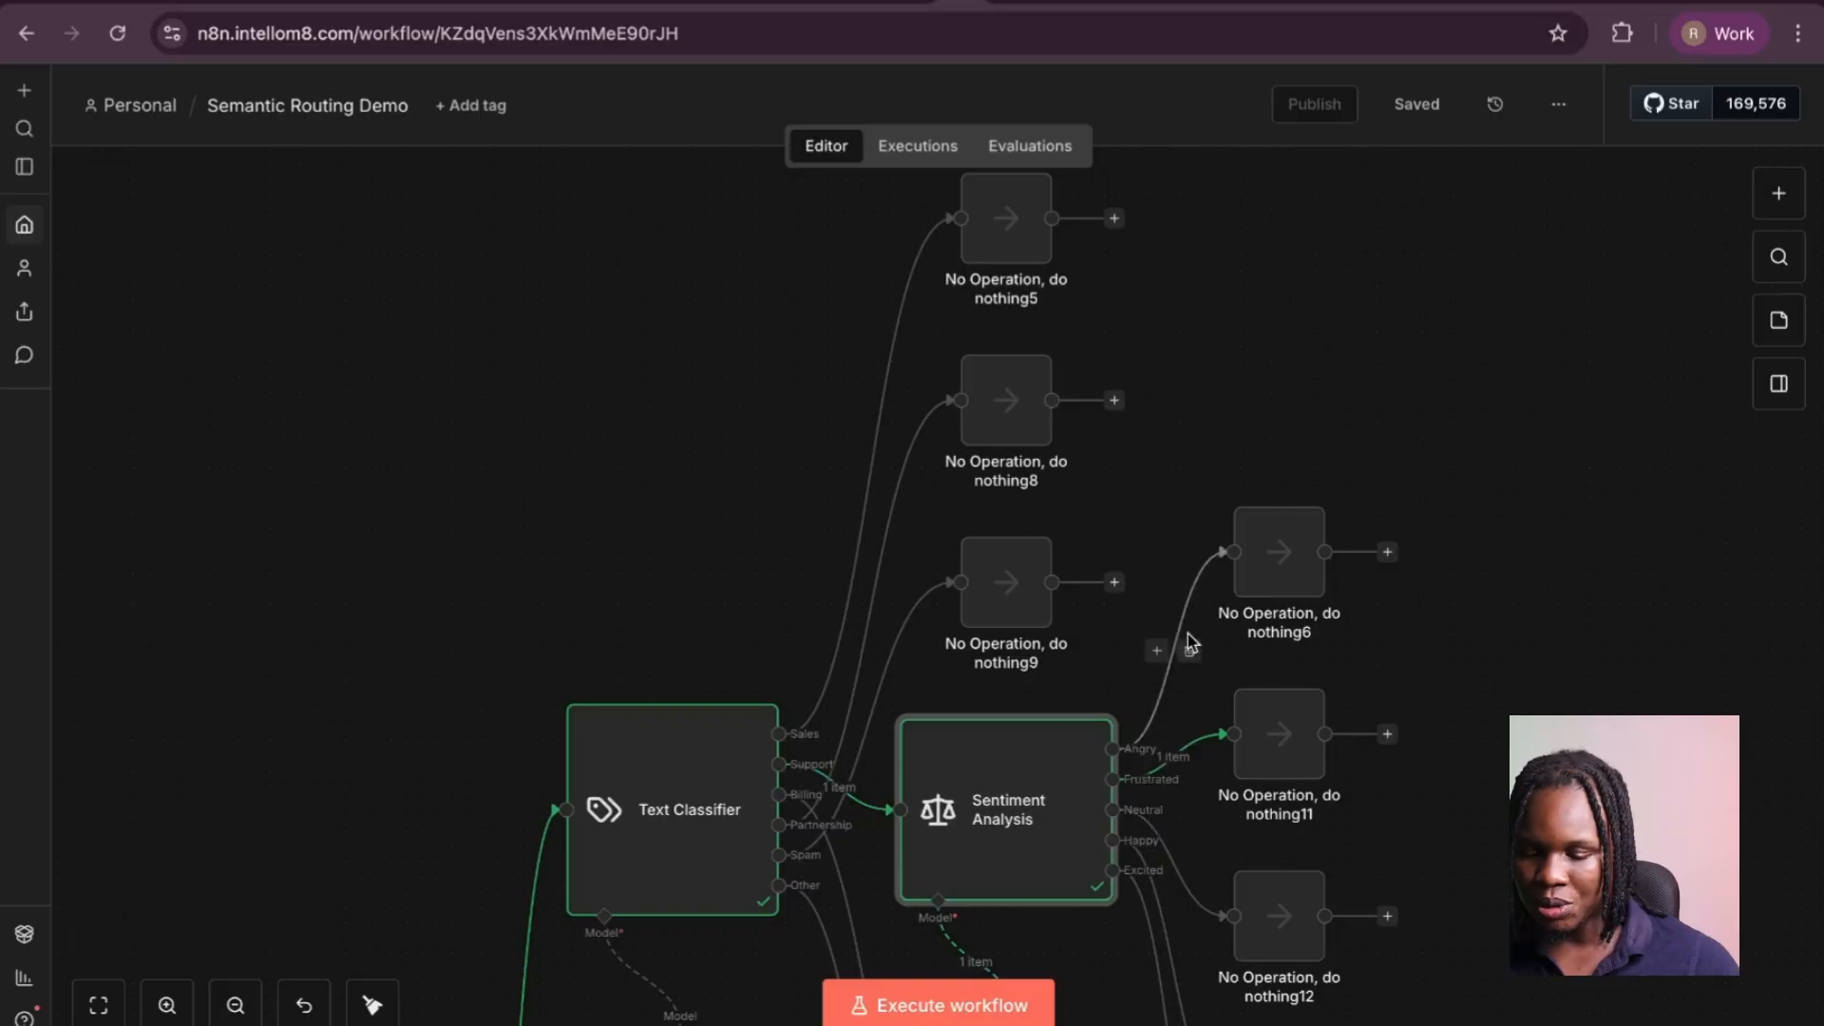
Execute the If node that checks whether budgetKnown is true, inspect its False Branch output, and close its settings.
scroll(1188, 631, down, 5)
scroll(1009, 865, down, 6)
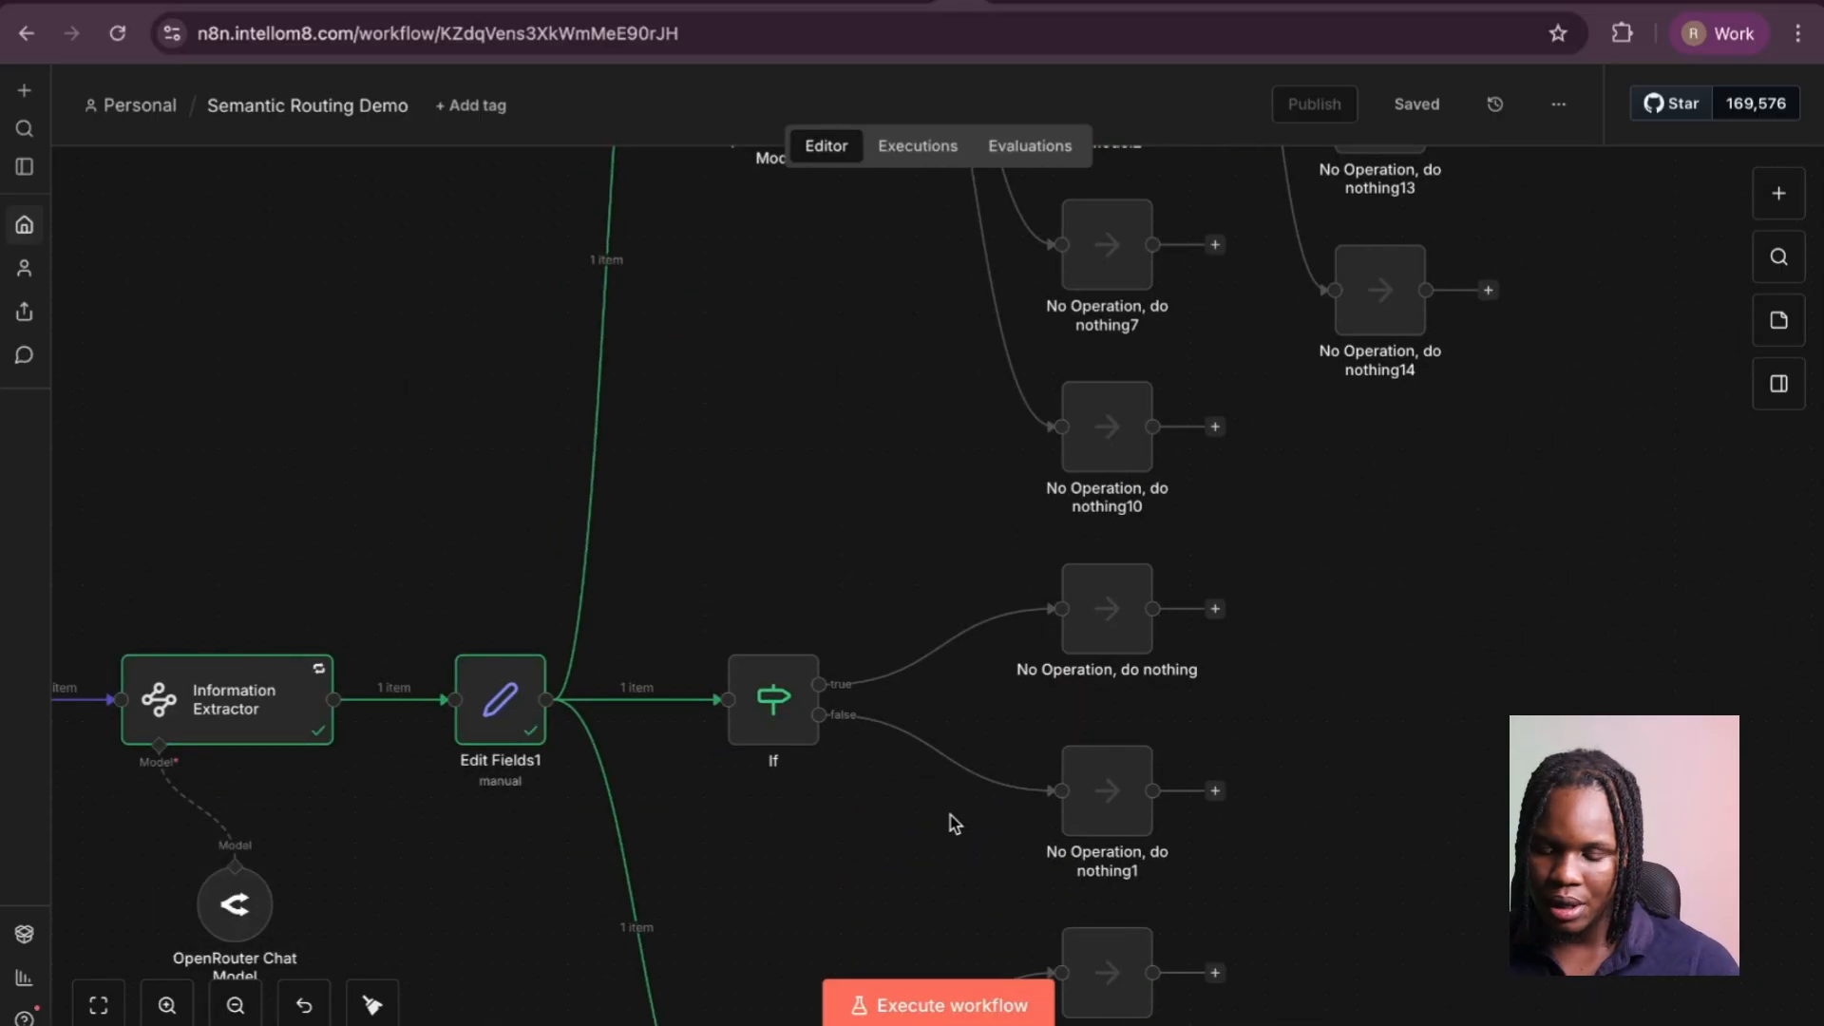
scroll(750, 784, down, 3)
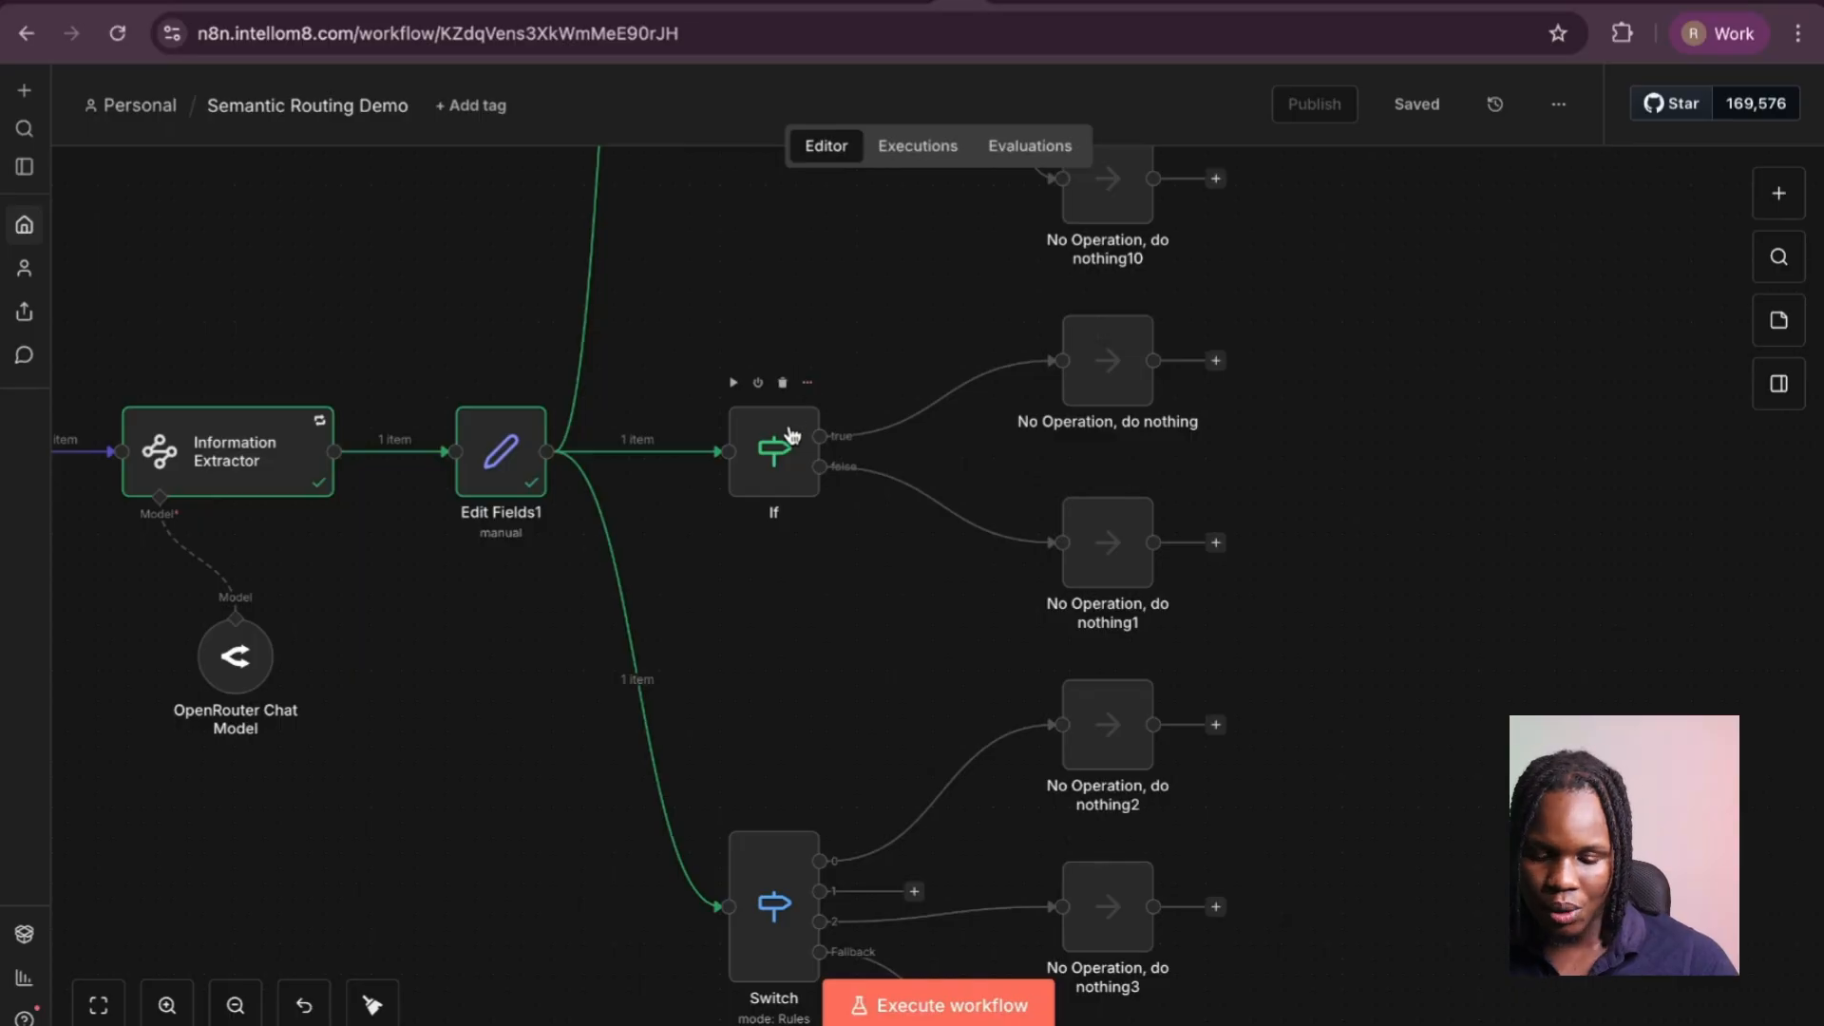
scroll(768, 454, up, 1)
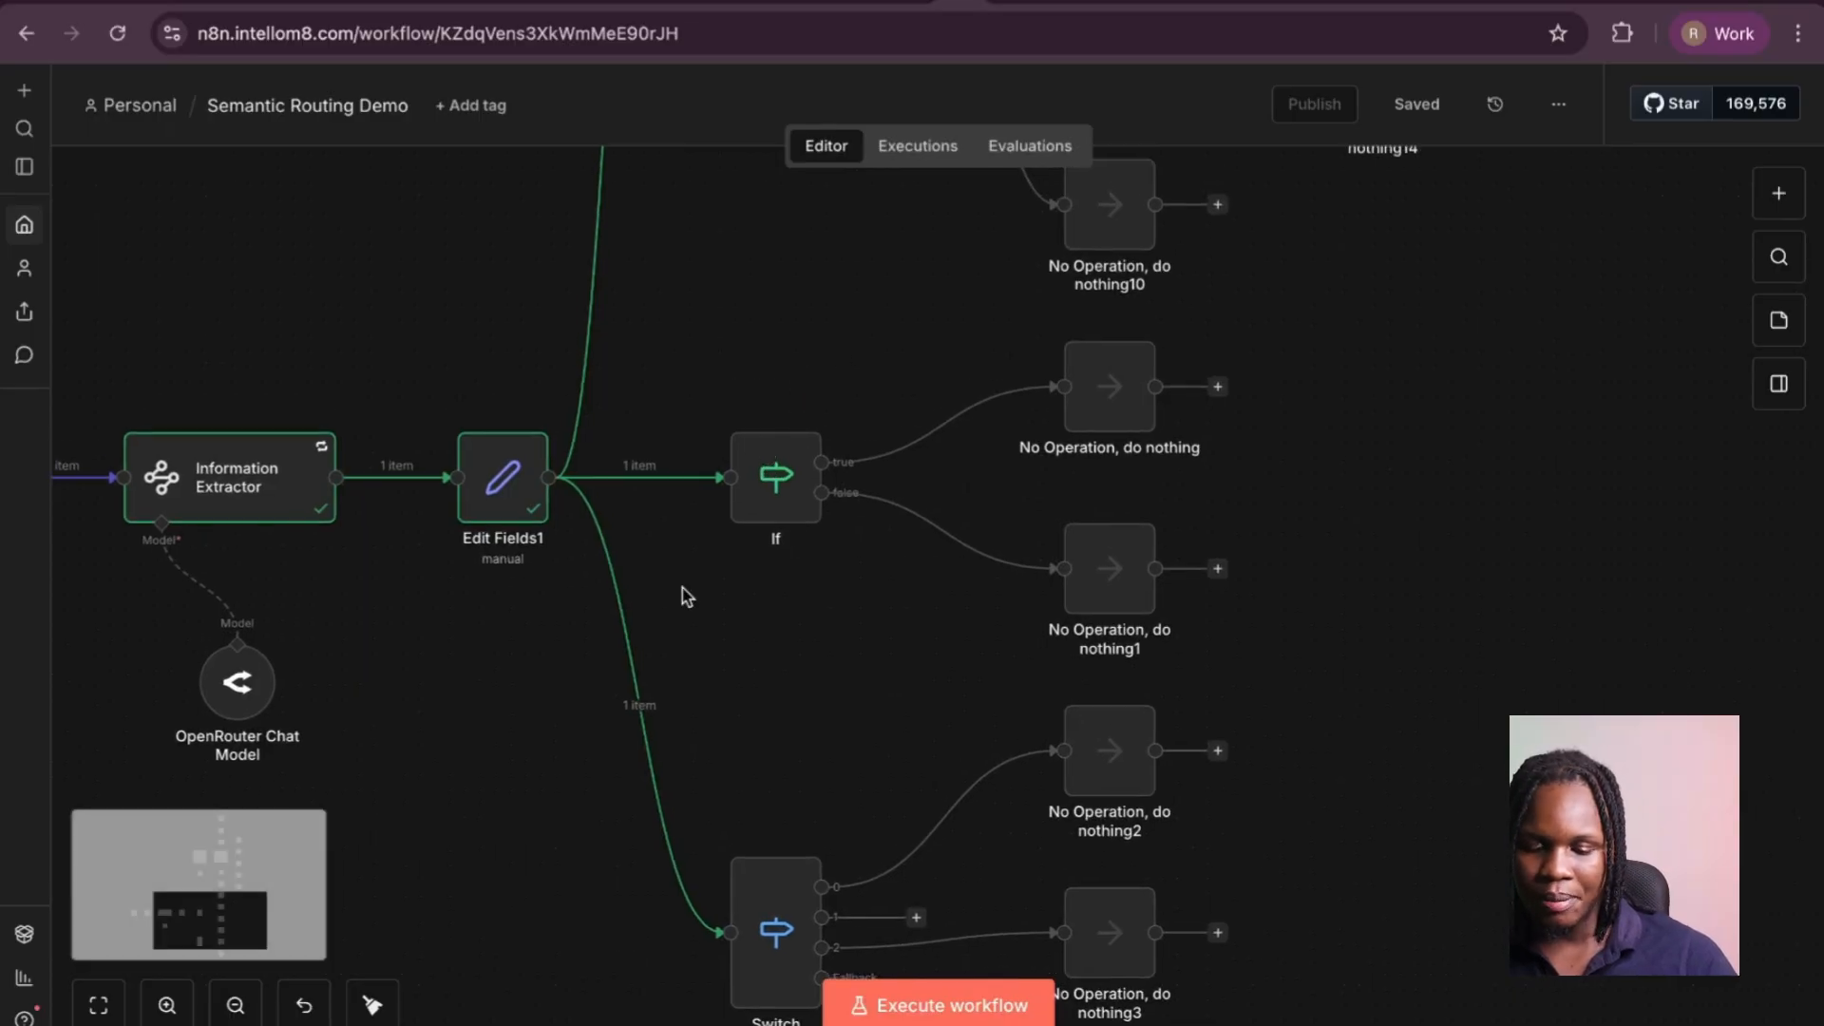
double_click(761, 485)
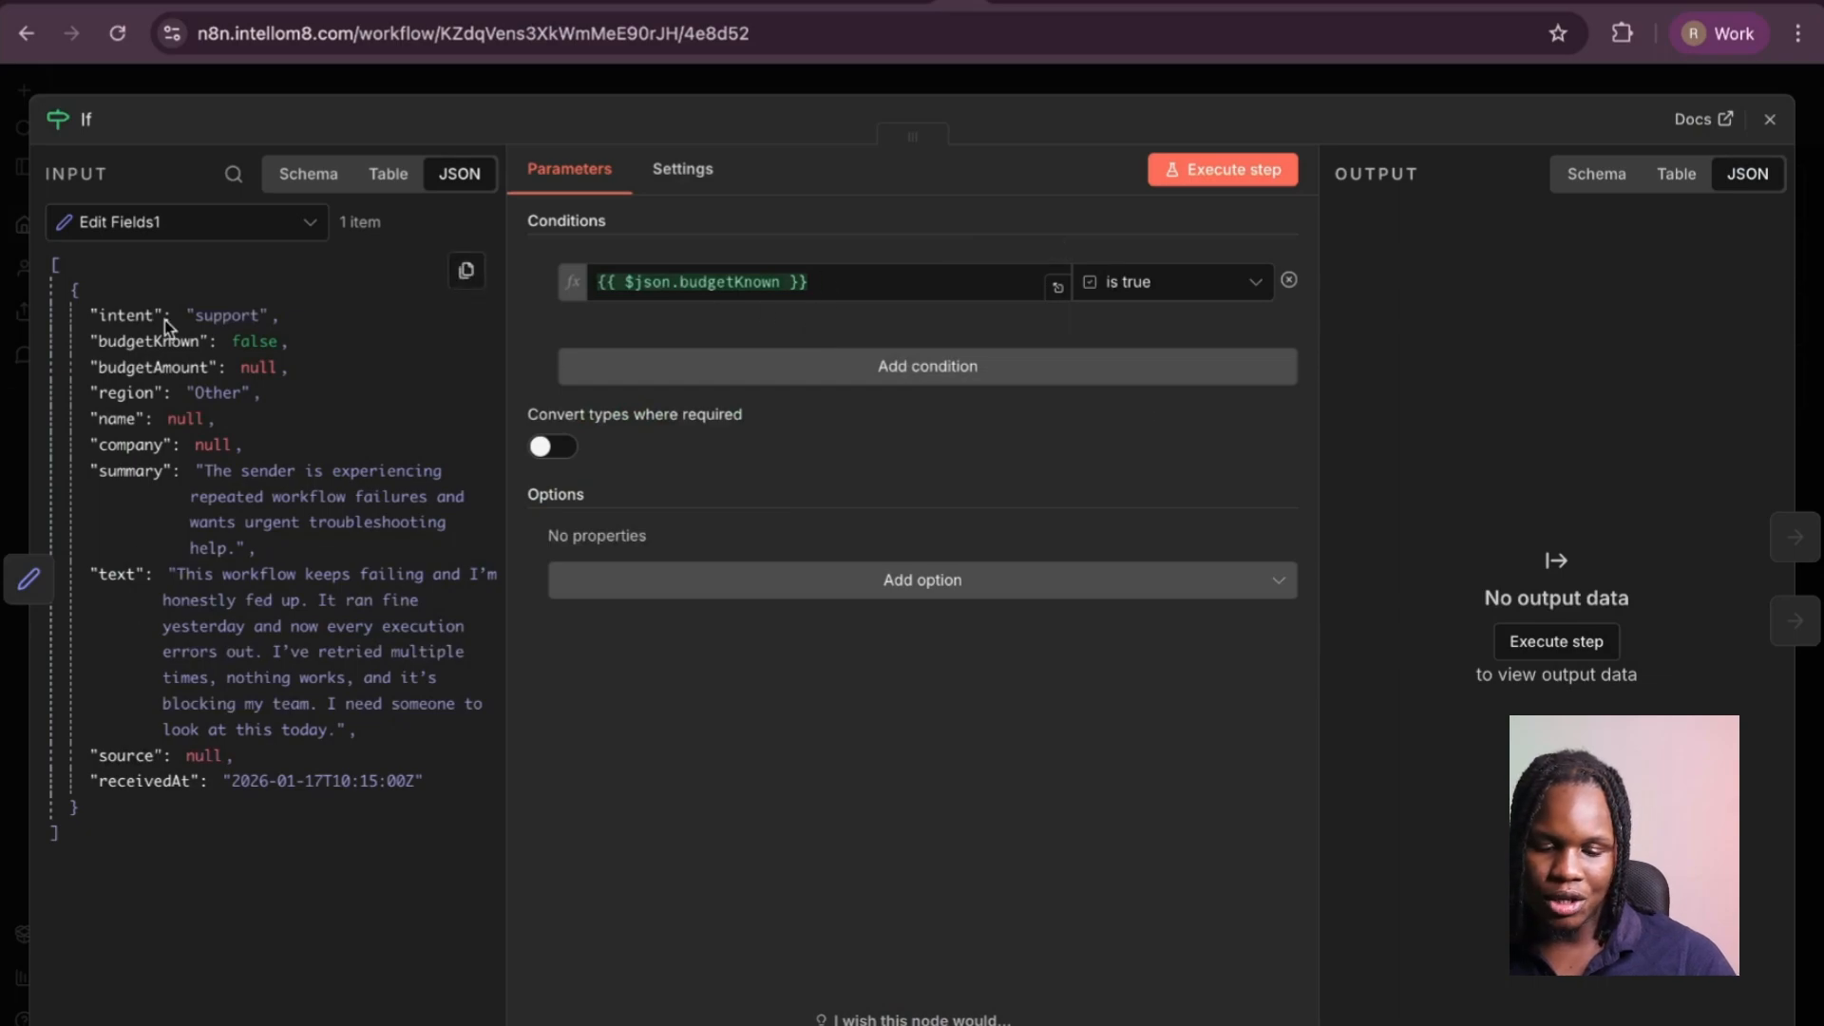
click(1235, 171)
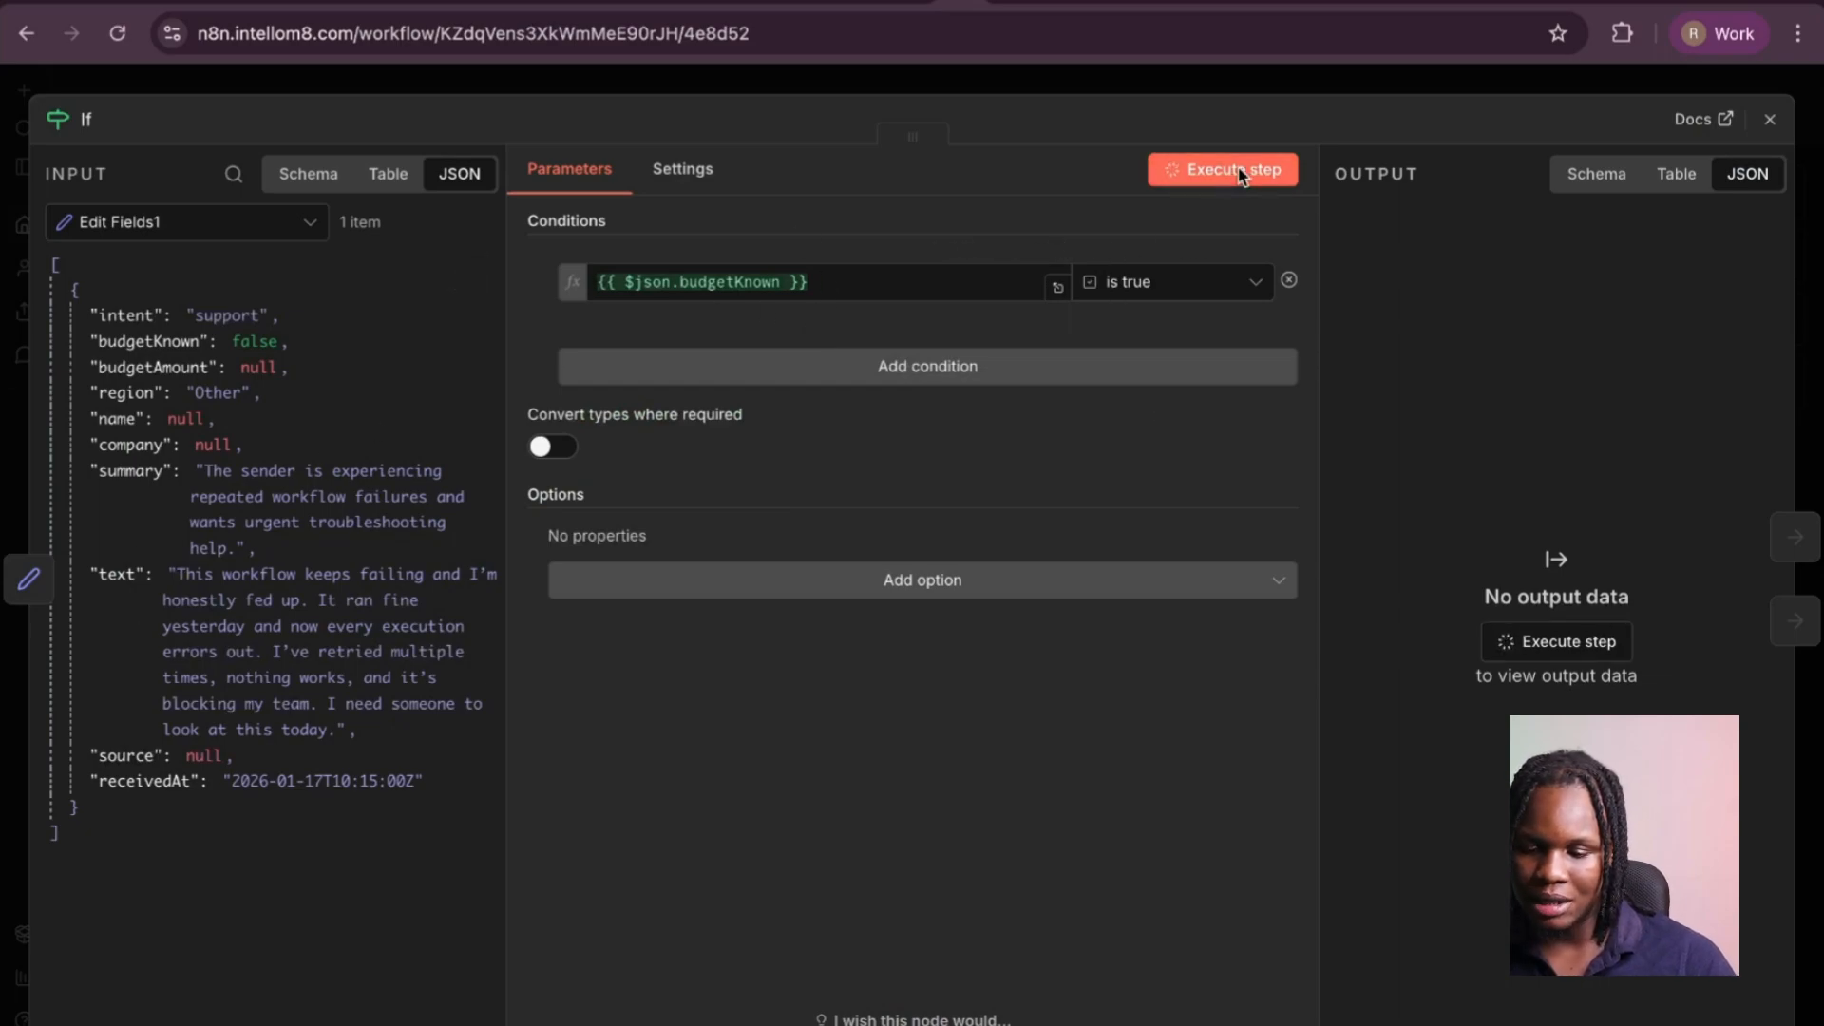
mouse_move(1474, 173)
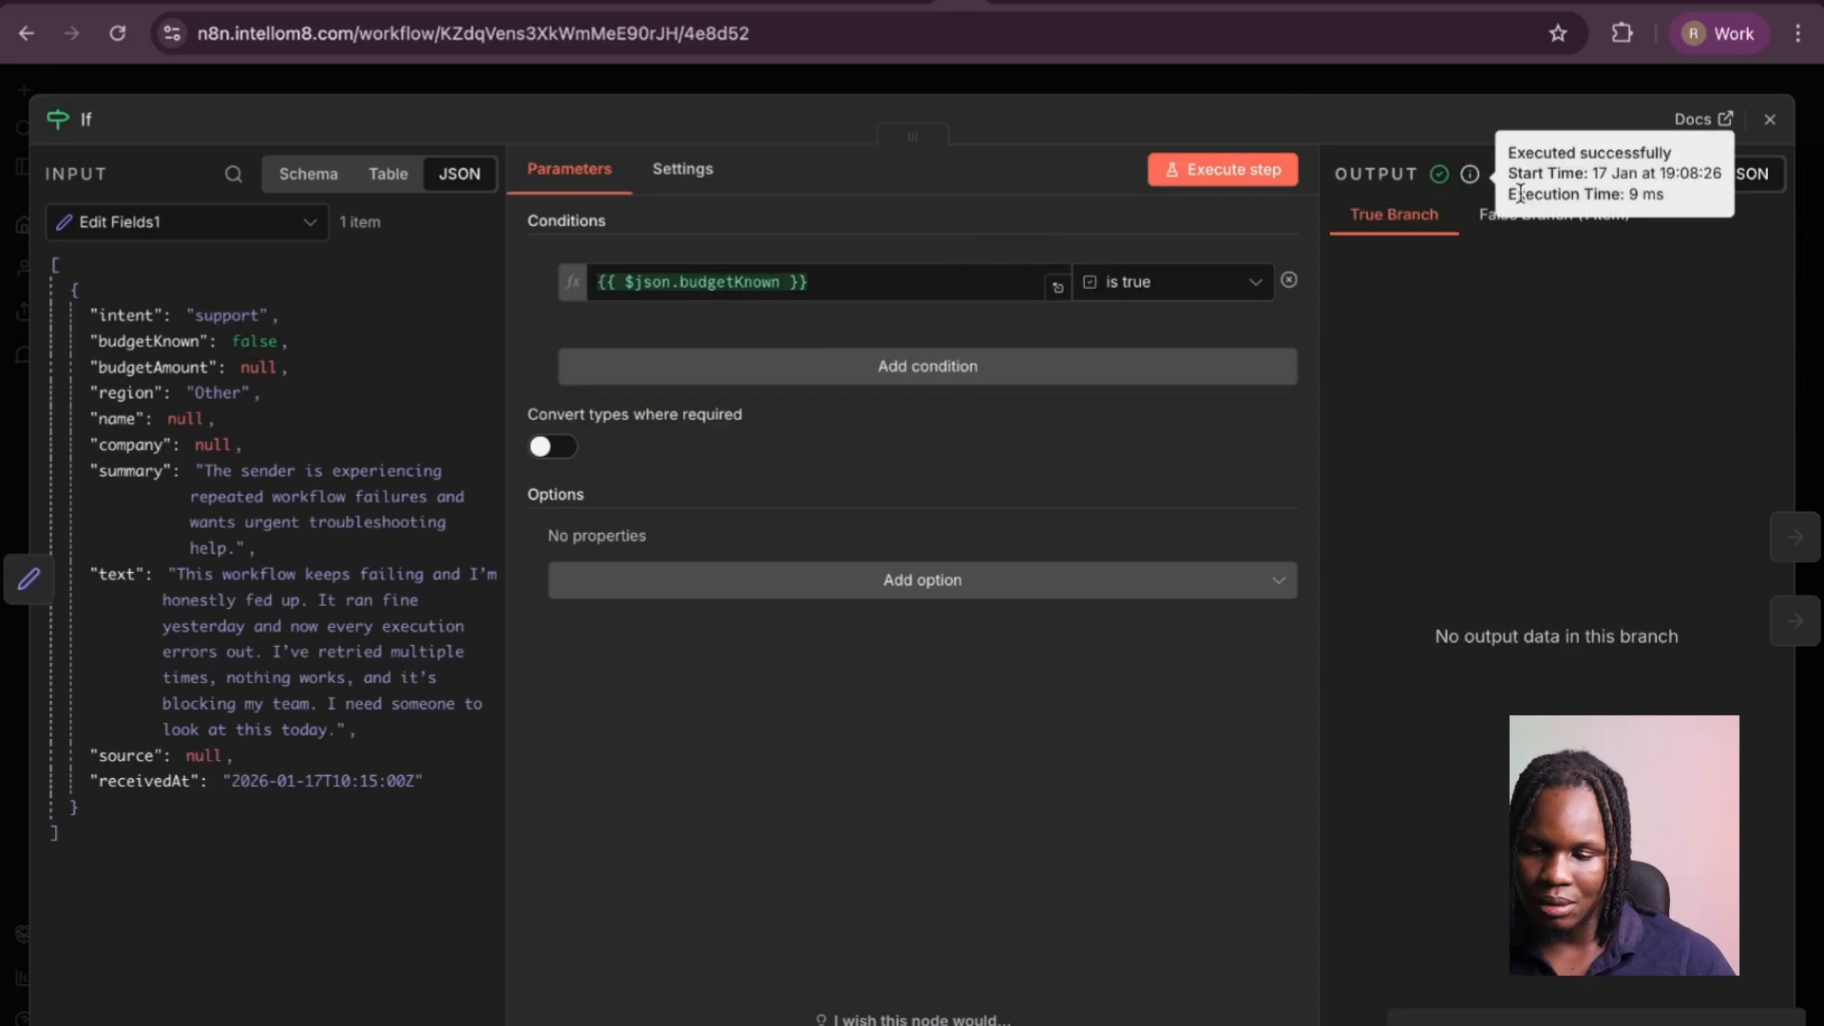
click(1525, 217)
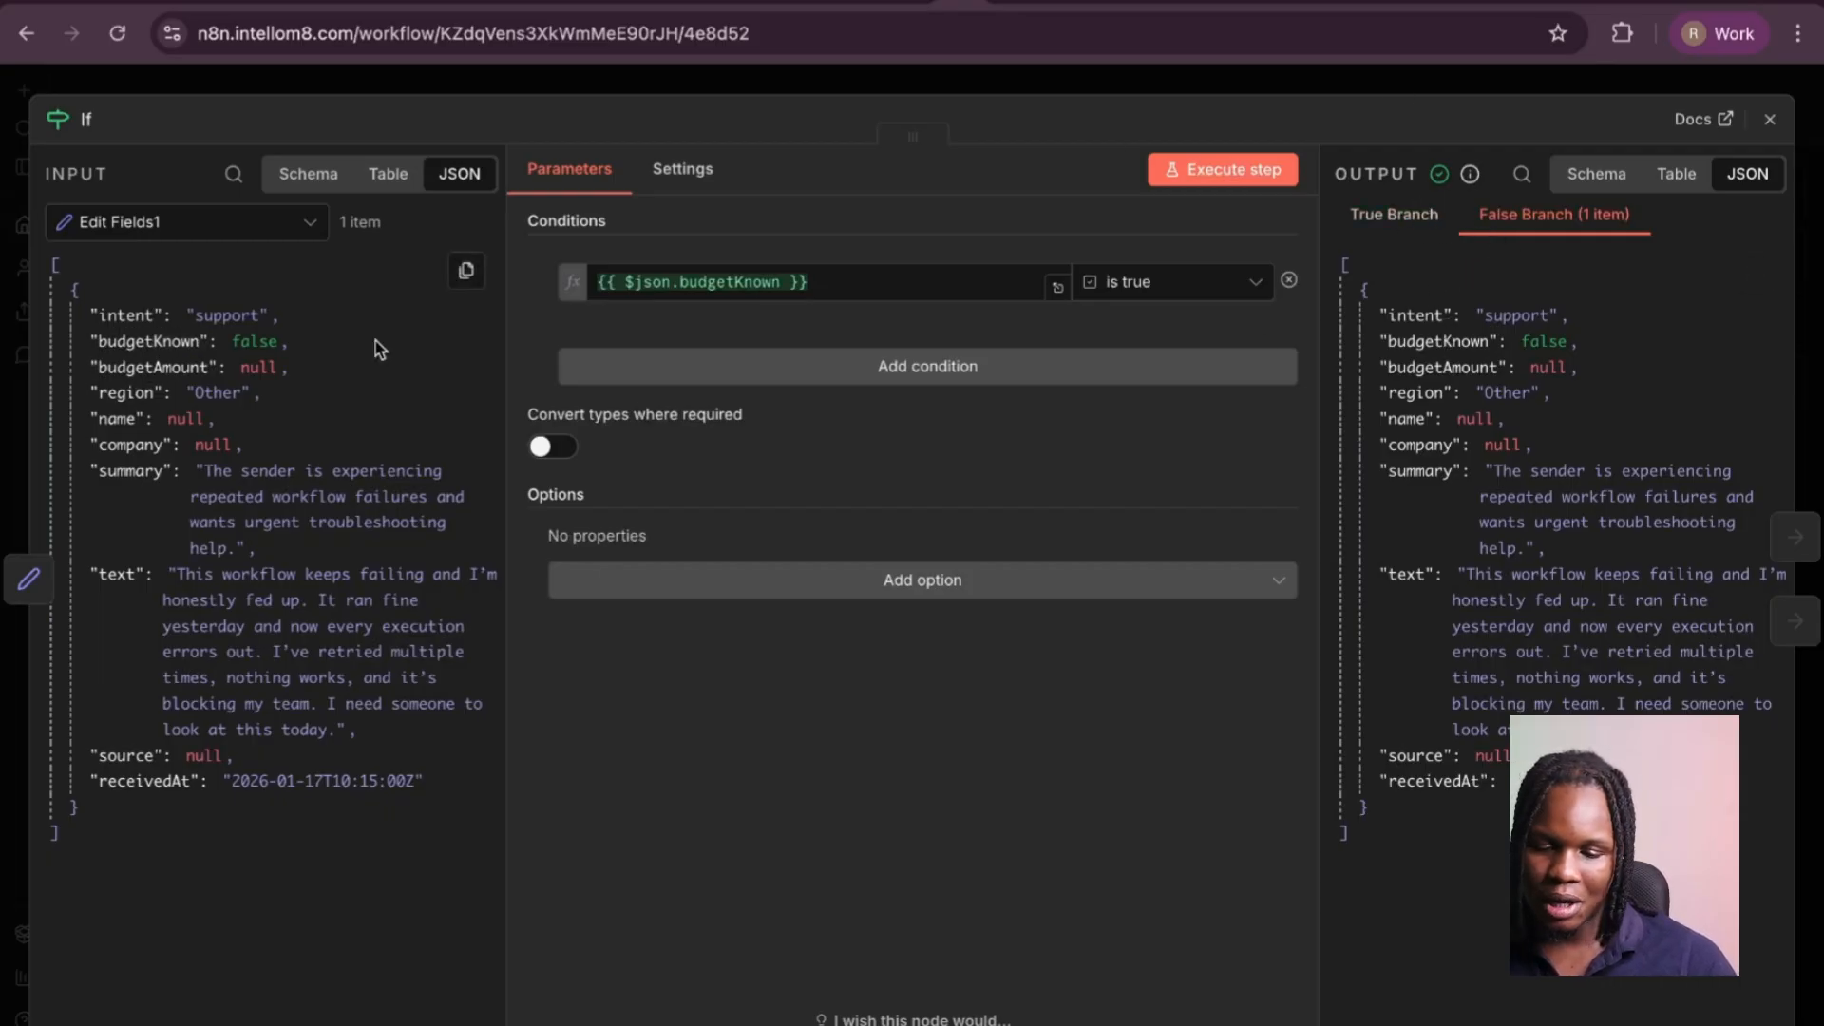
click(1313, 69)
Review the Switch node's routing rules that compare the region with KE, US and Other, and close its settings.
scroll(858, 625, down, 3)
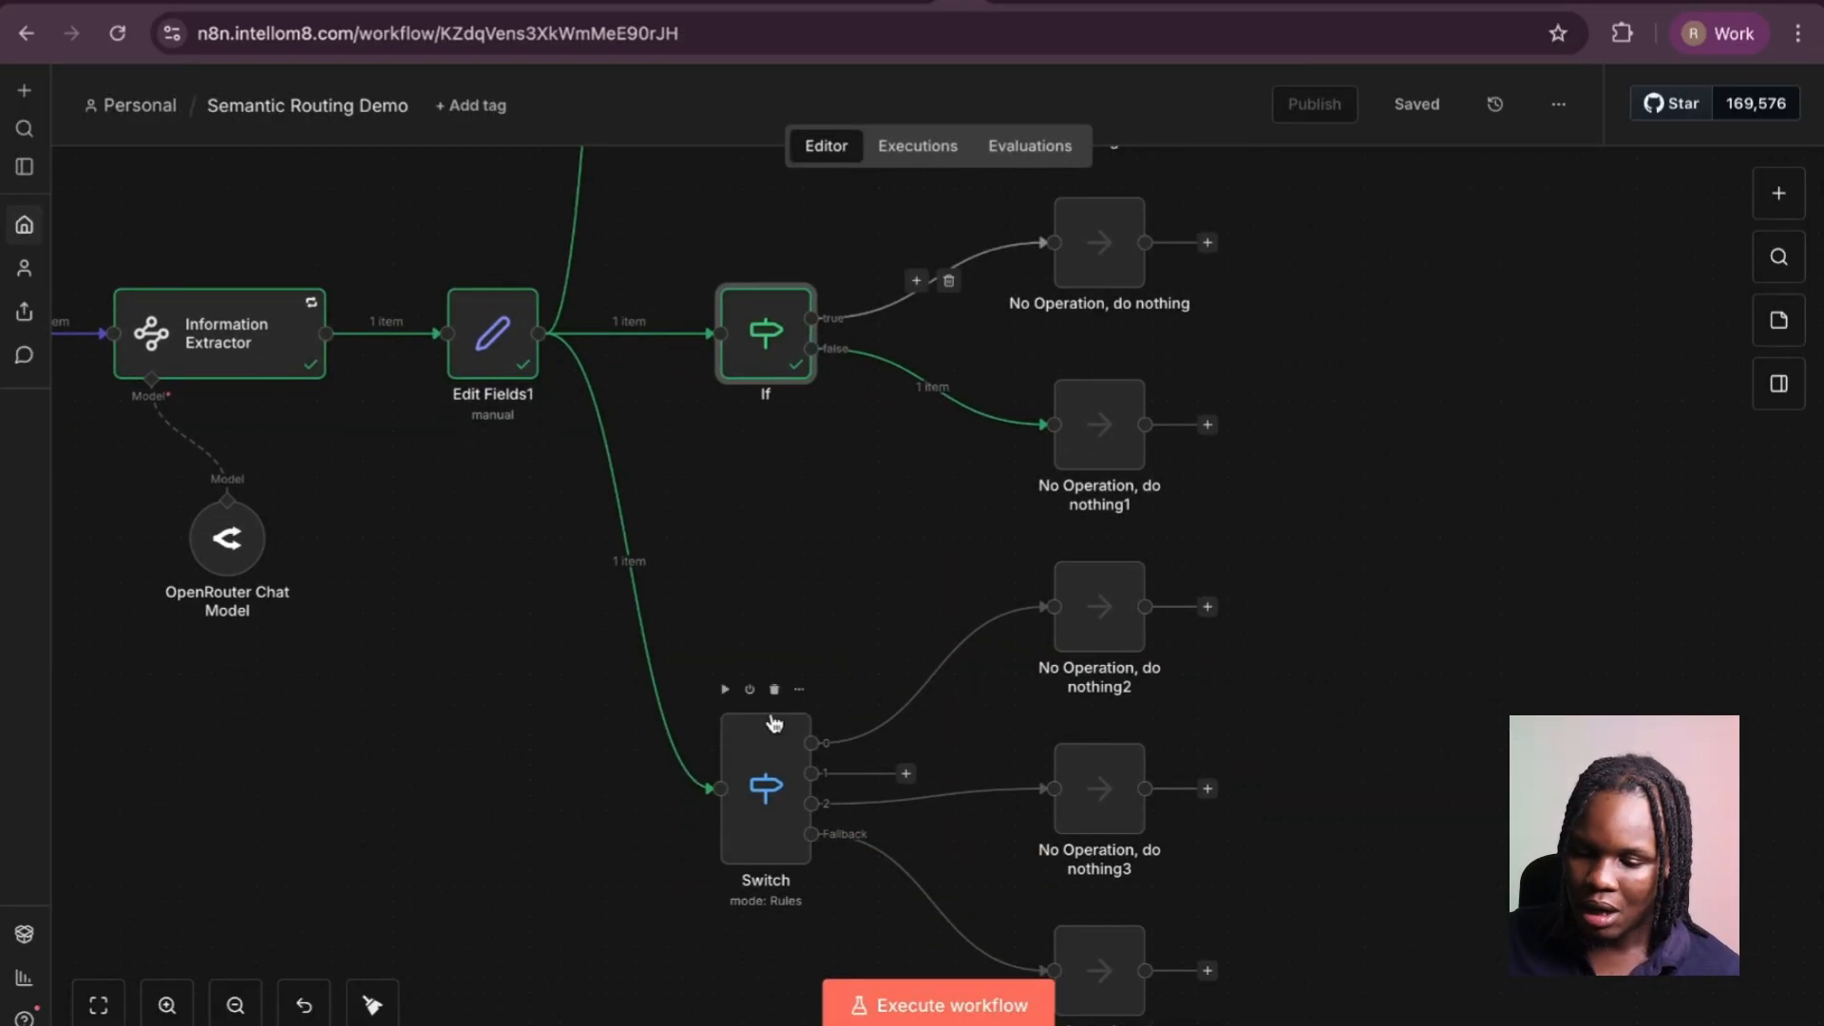
double_click(763, 775)
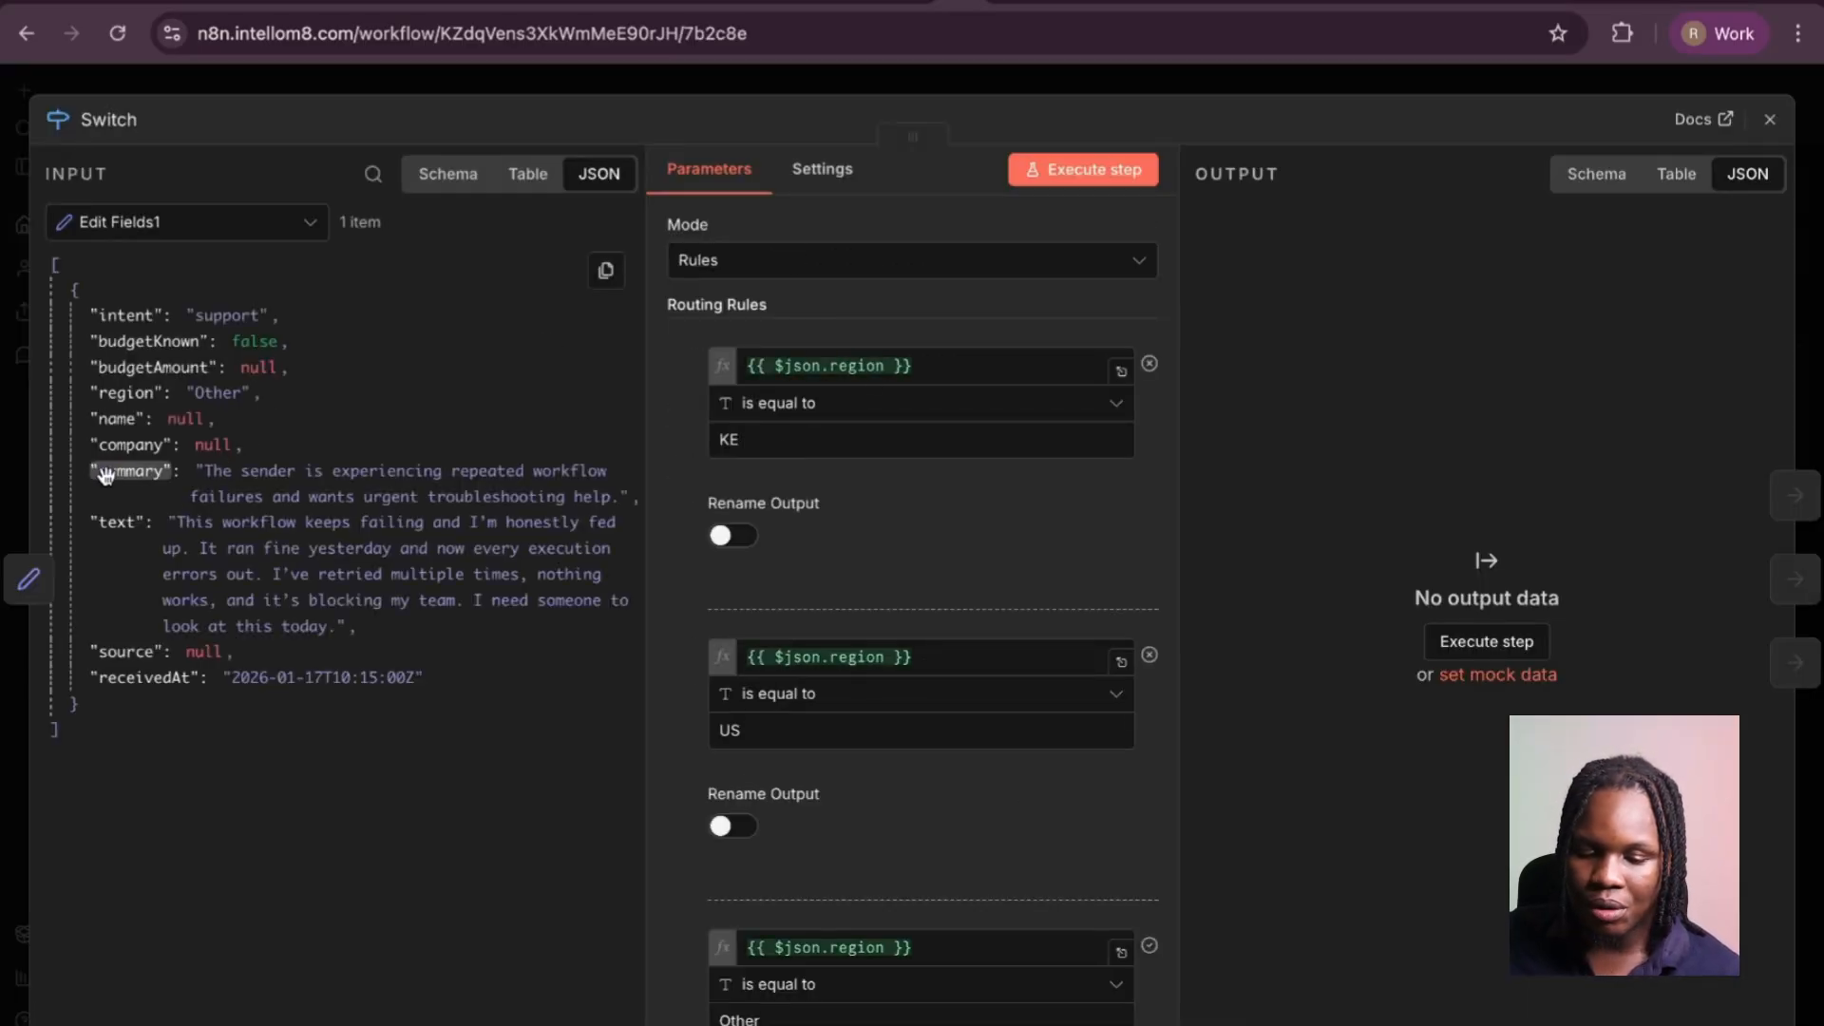
scroll(774, 445, down, 5)
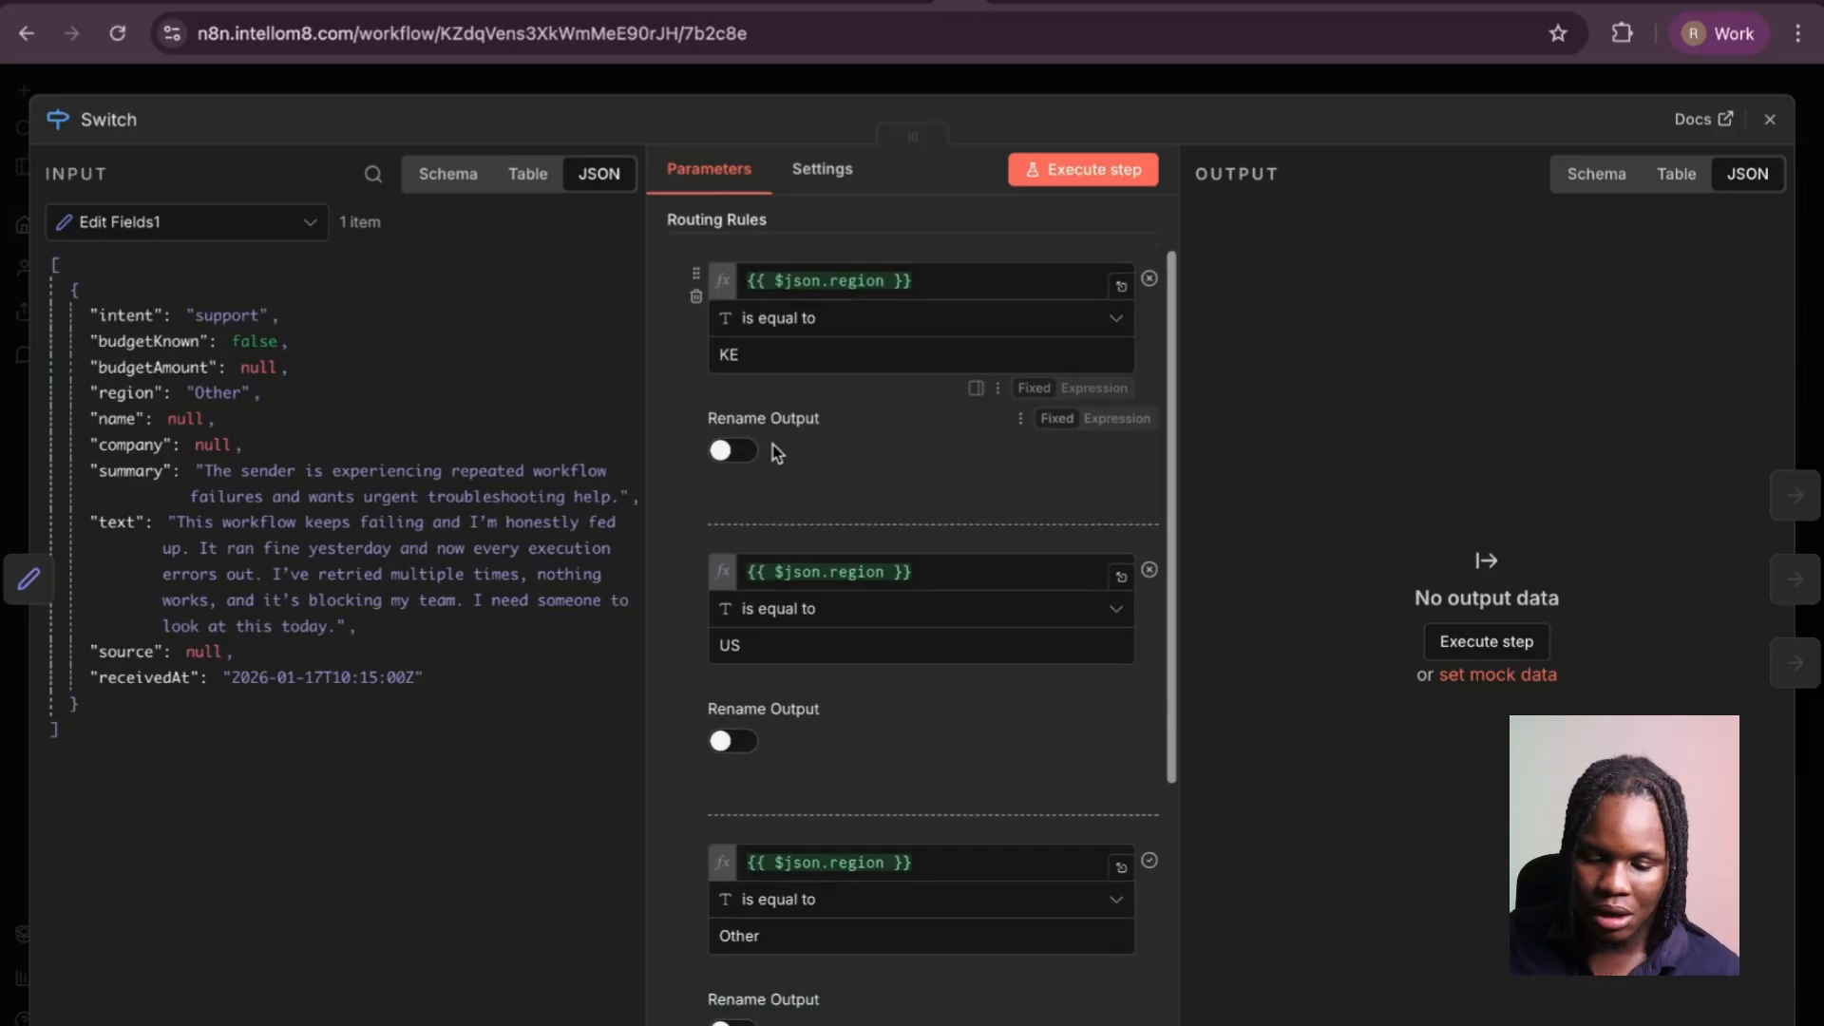
scroll(798, 554, up, 5)
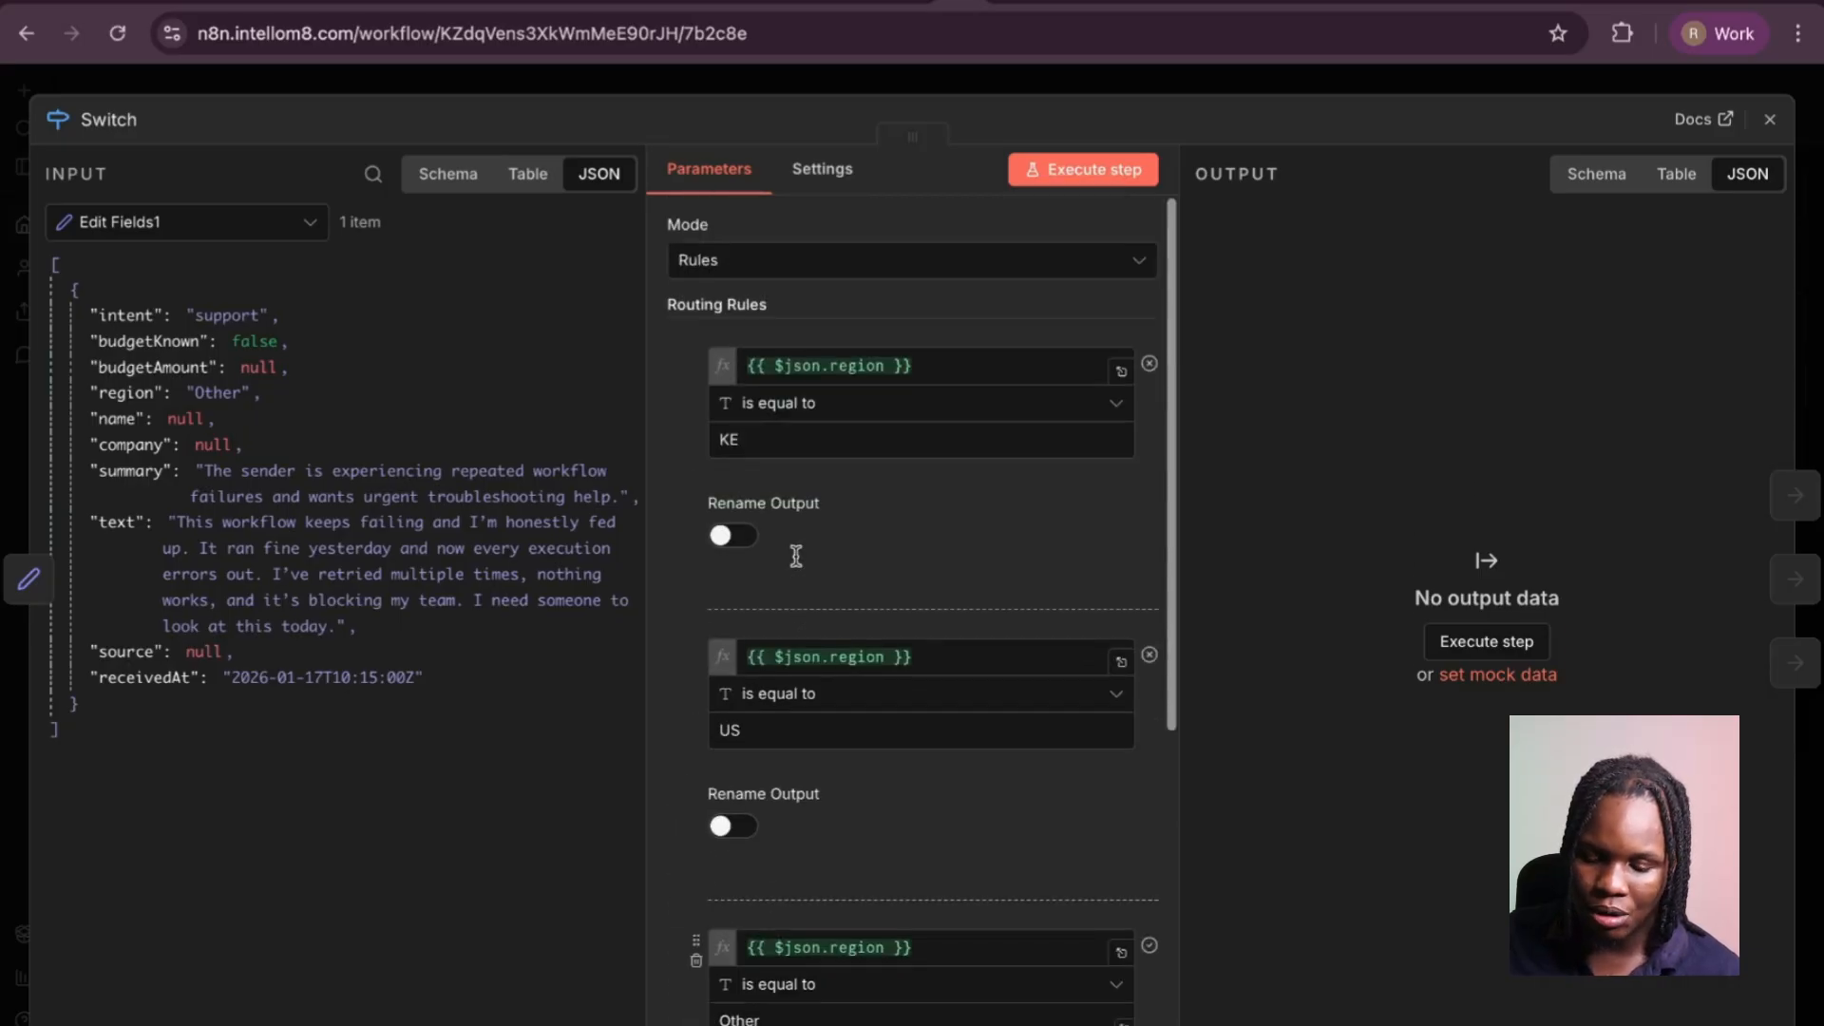
click(654, 78)
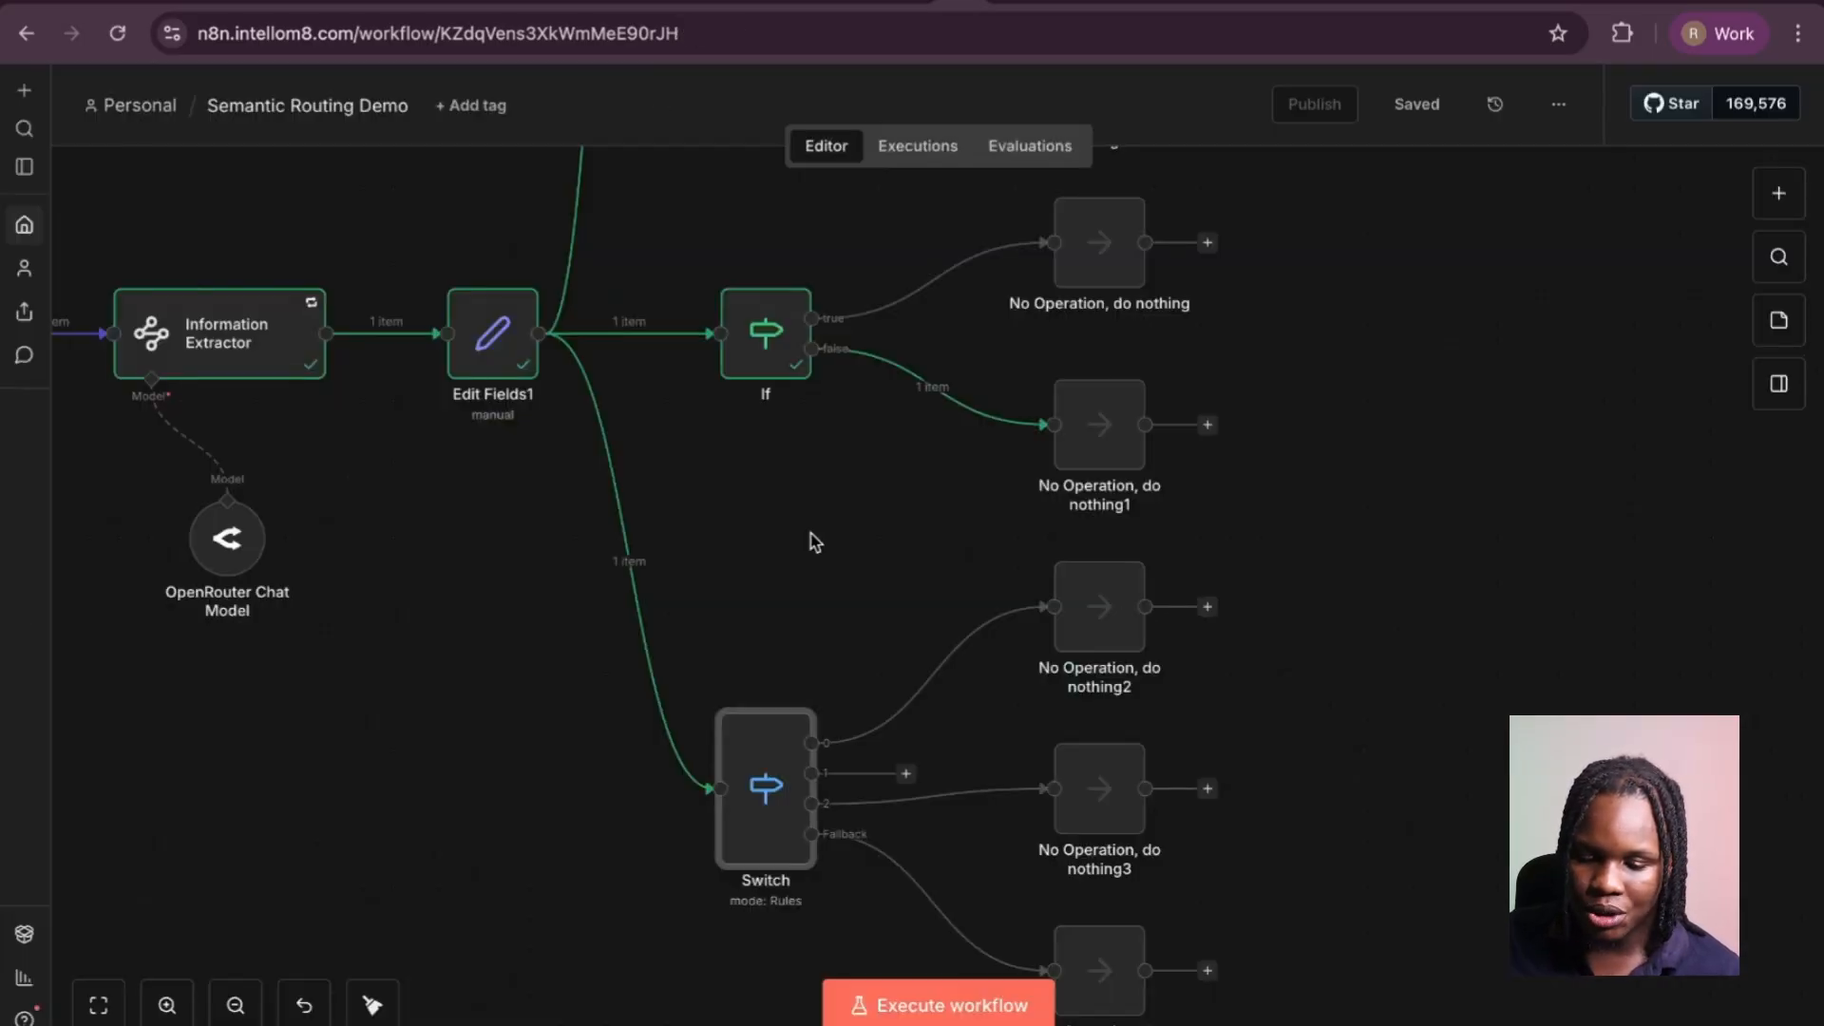
Look through the Information Extractor's attributes, read the full description of the region attribute, and close the node.
scroll(814, 538, left, 5)
double_click(665, 345)
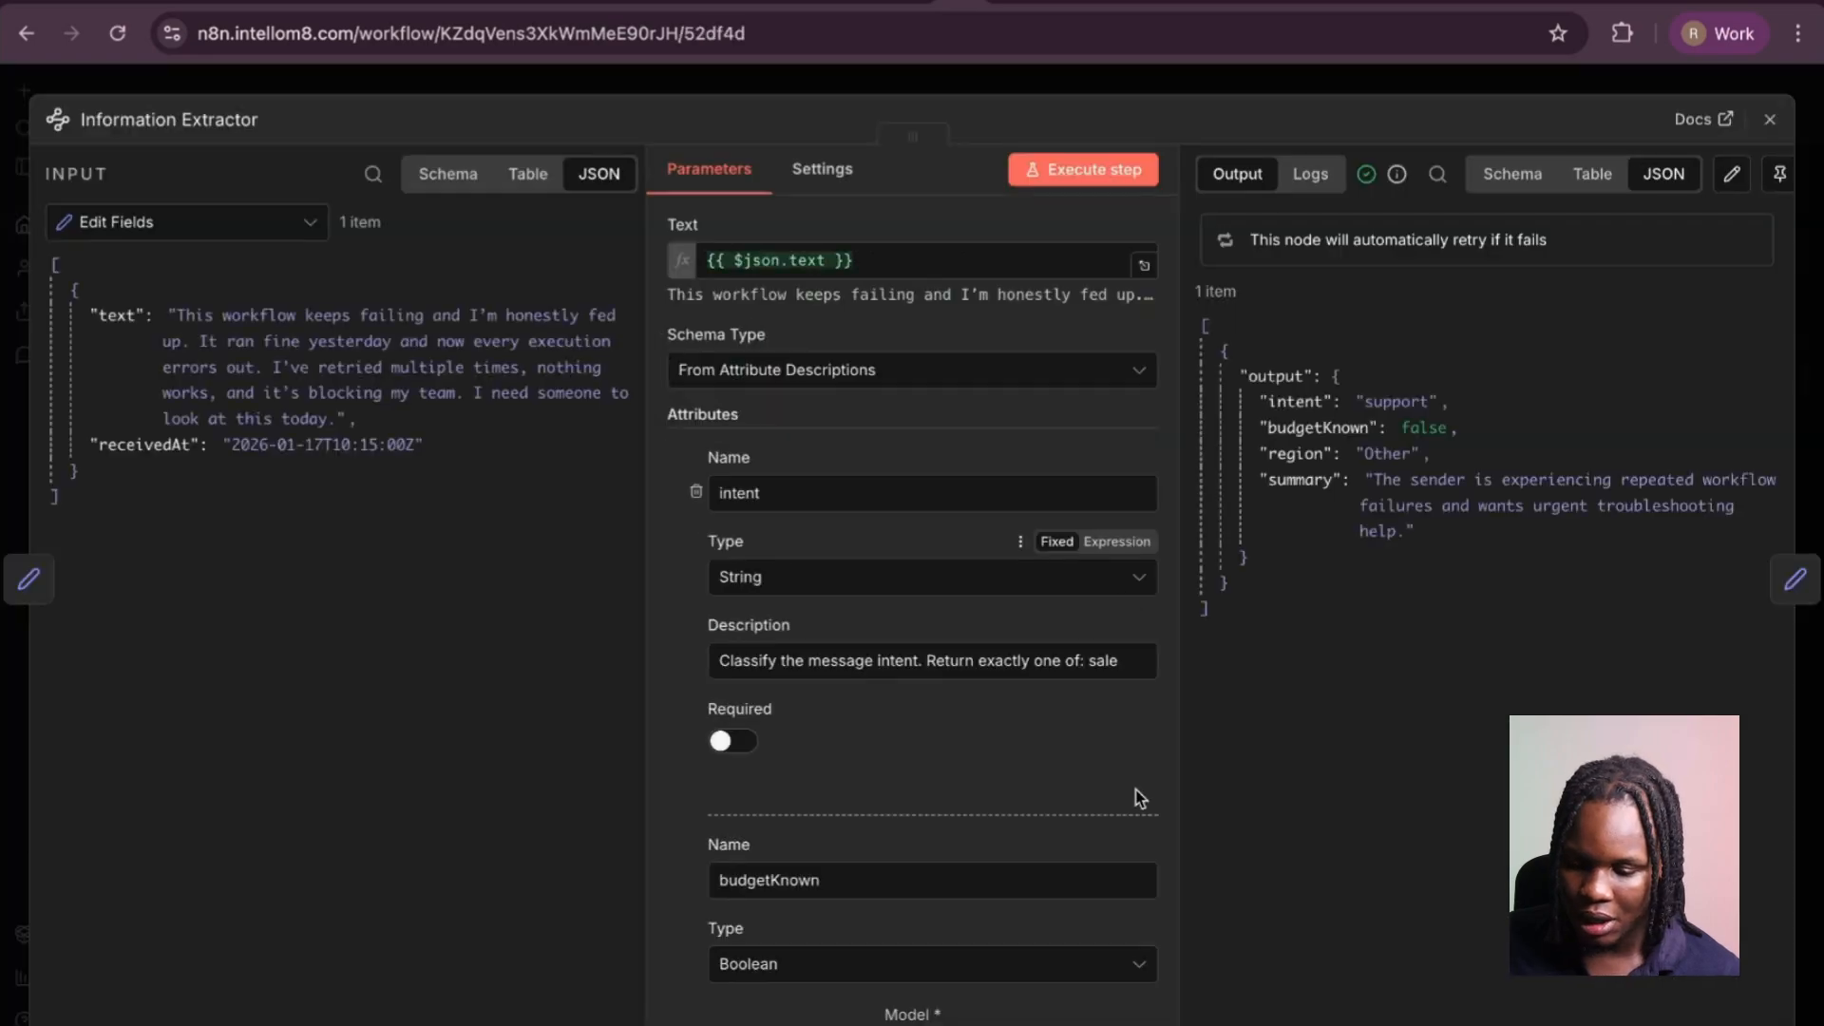
scroll(1136, 789, down, 12)
scroll(1137, 796, down, 3)
scroll(1136, 796, up, 8)
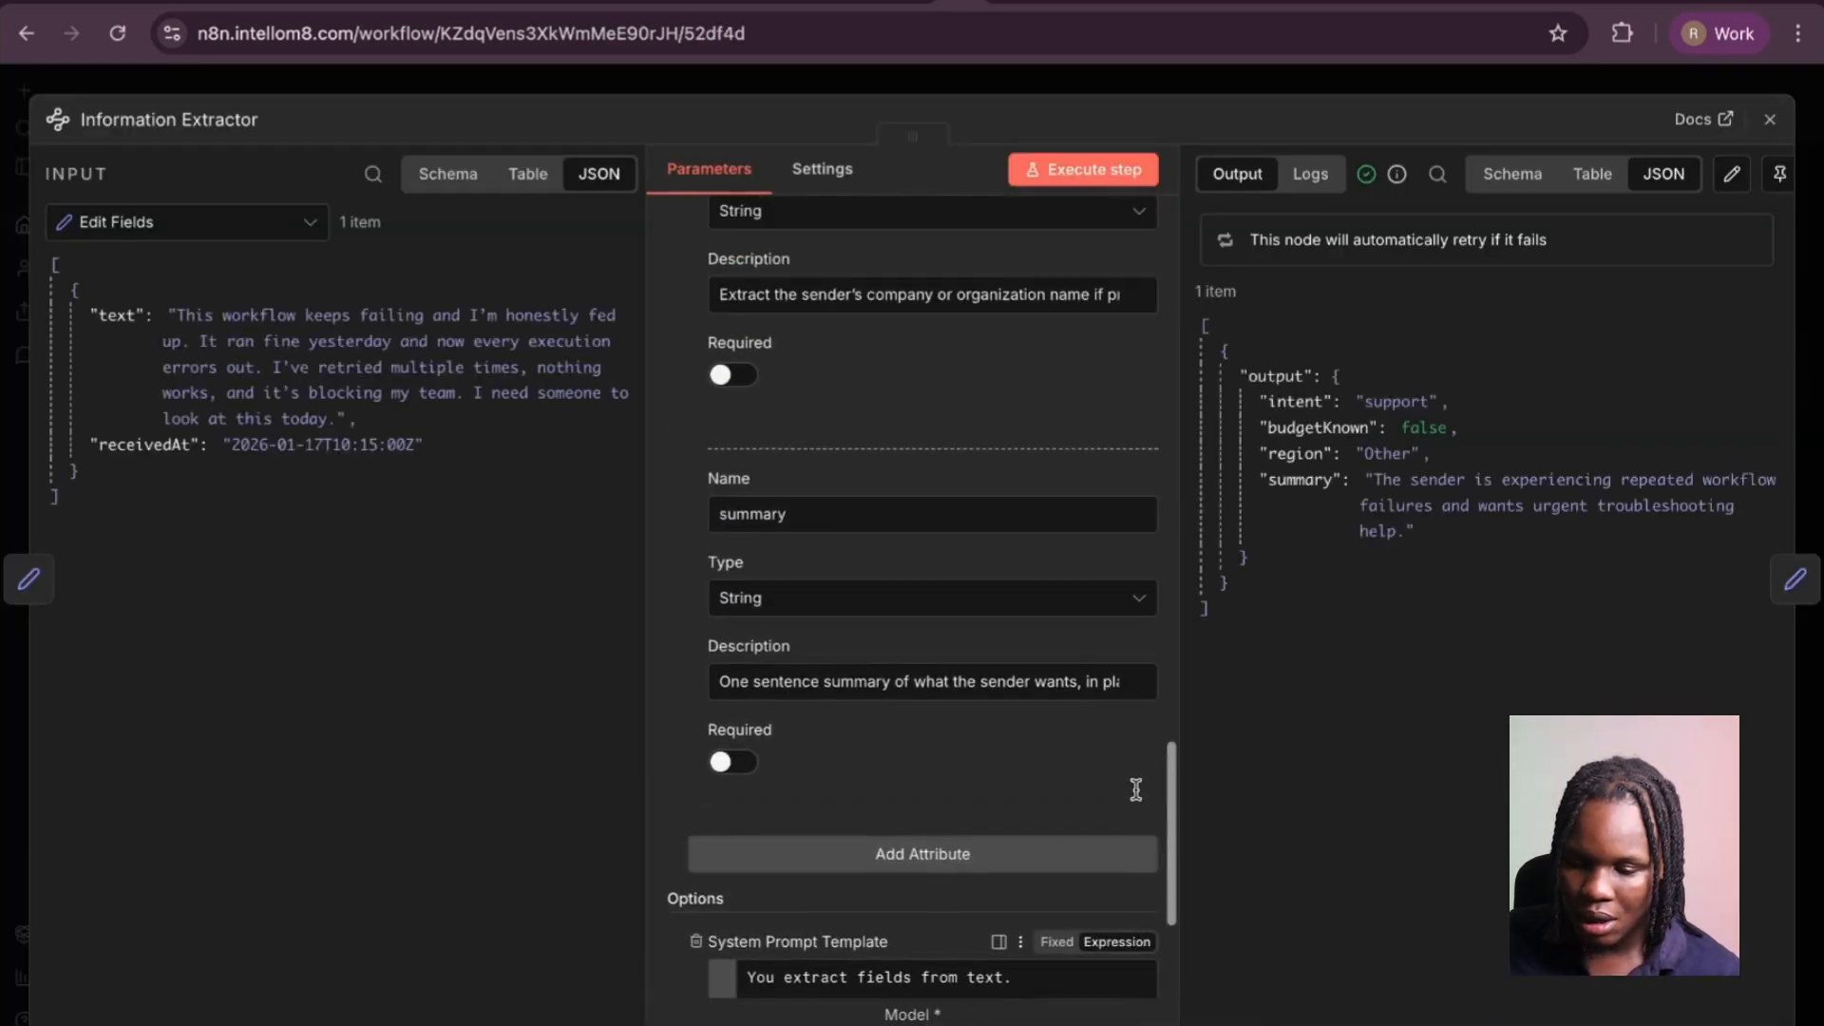
scroll(1137, 790, up, 10)
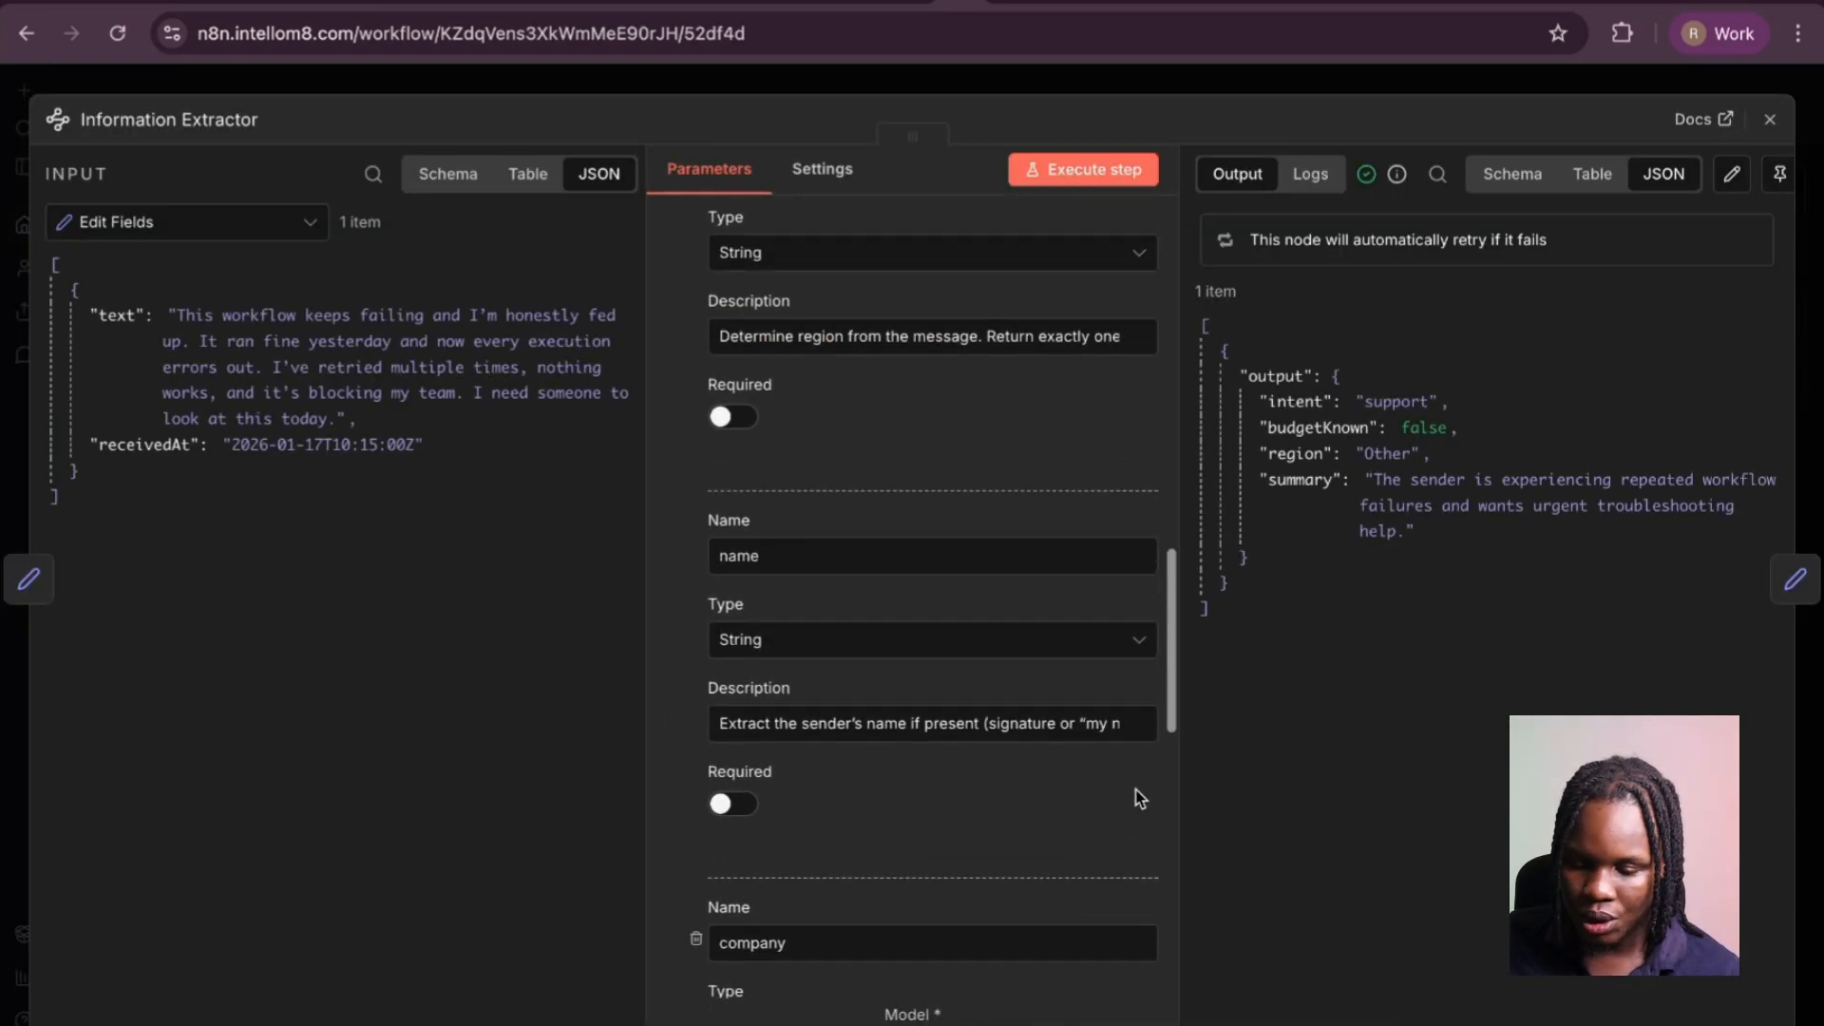
scroll(1139, 796, down, 1)
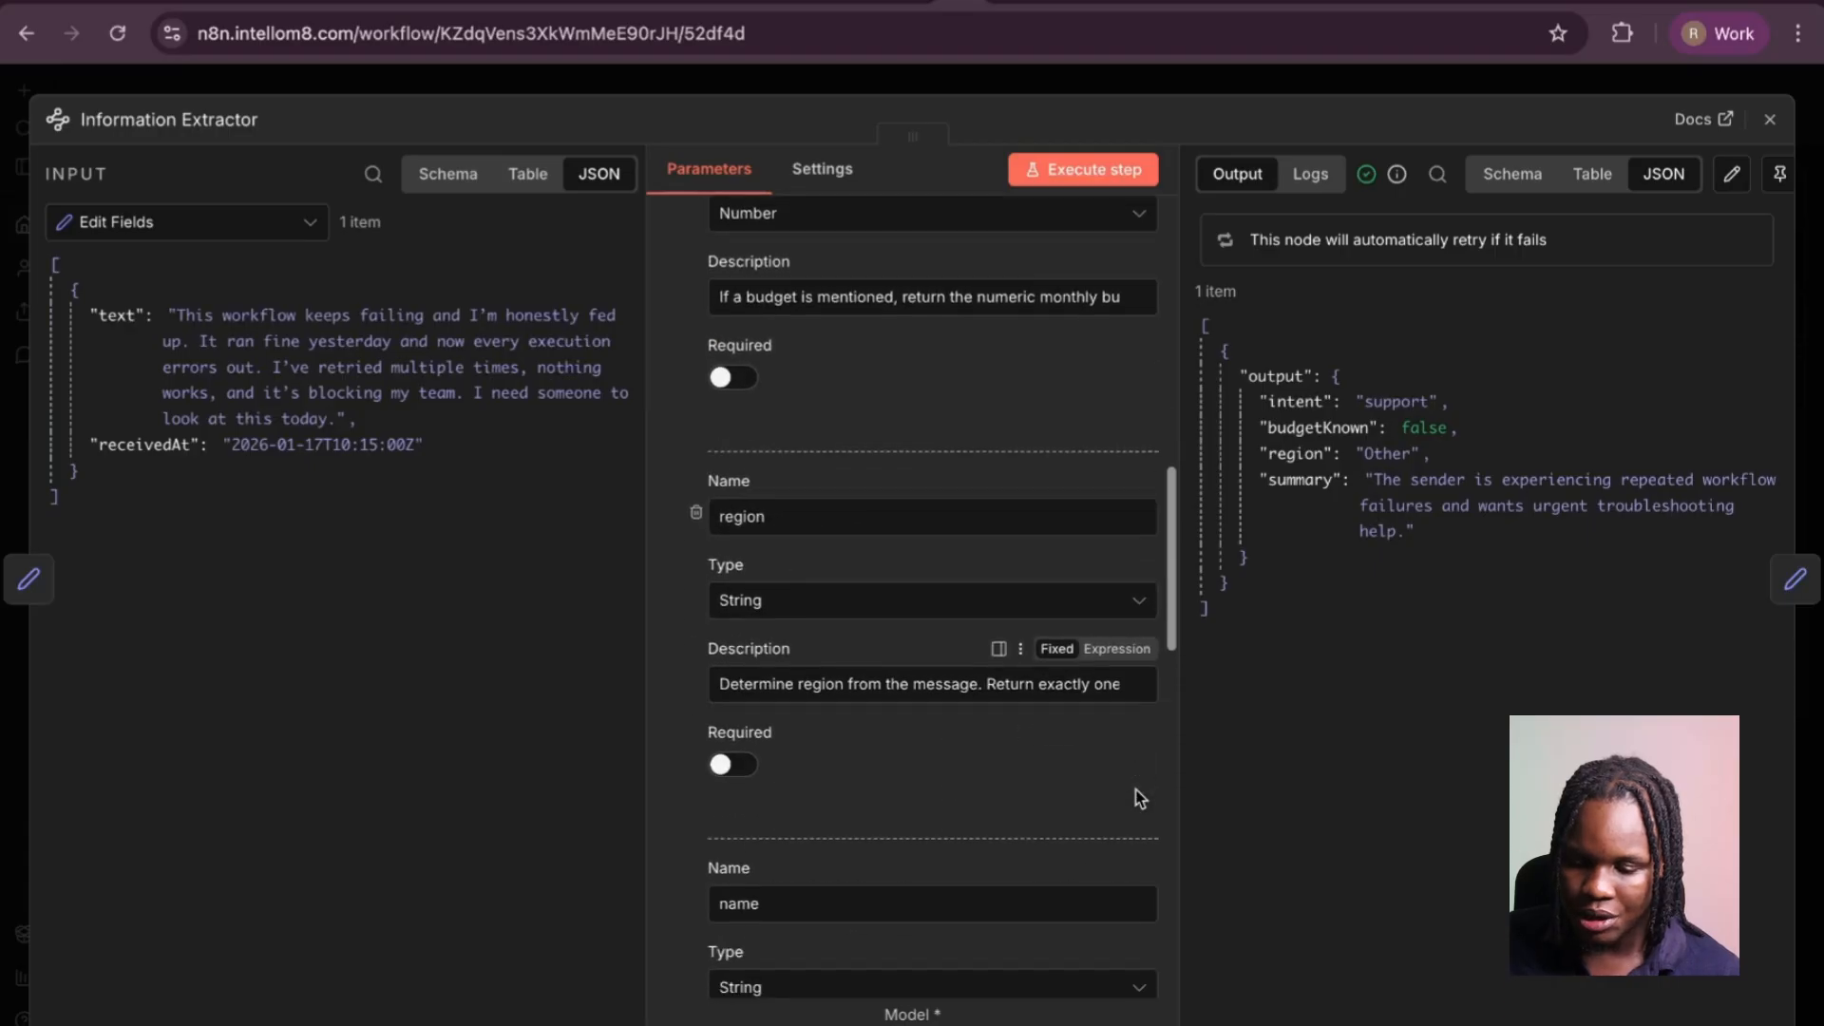
click(1134, 695)
click(1148, 697)
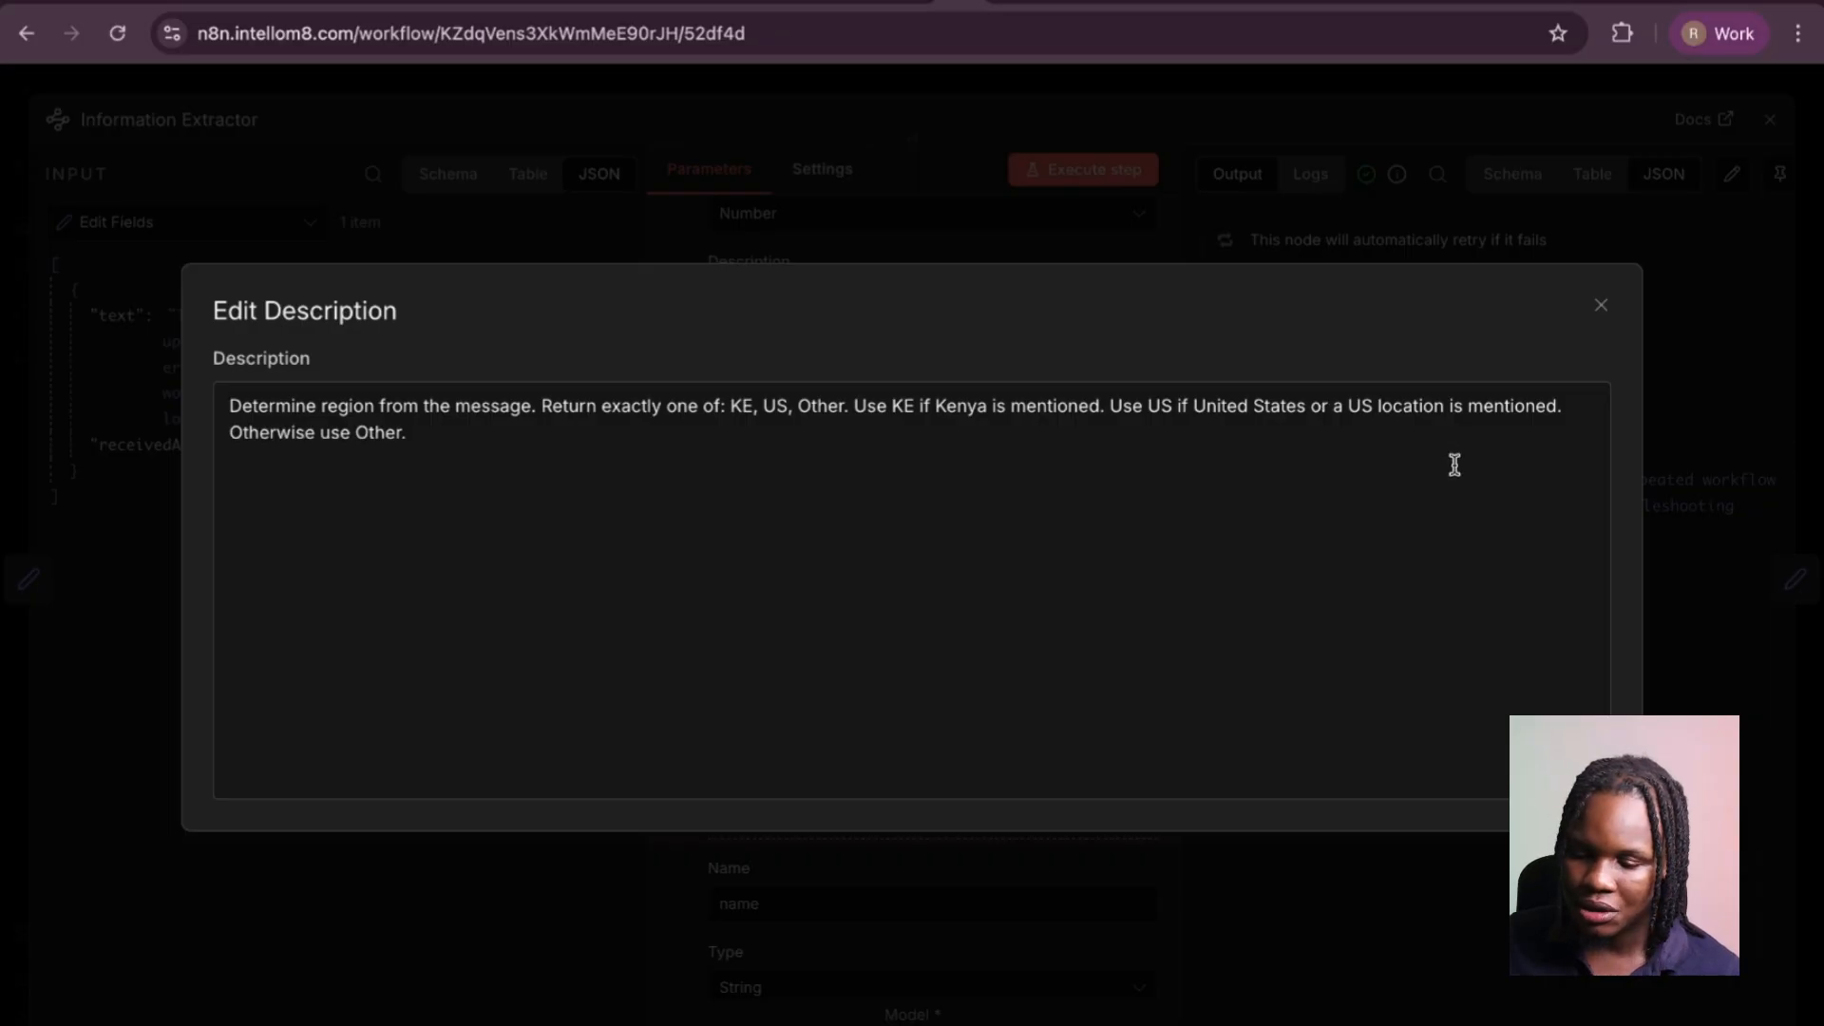
click(669, 221)
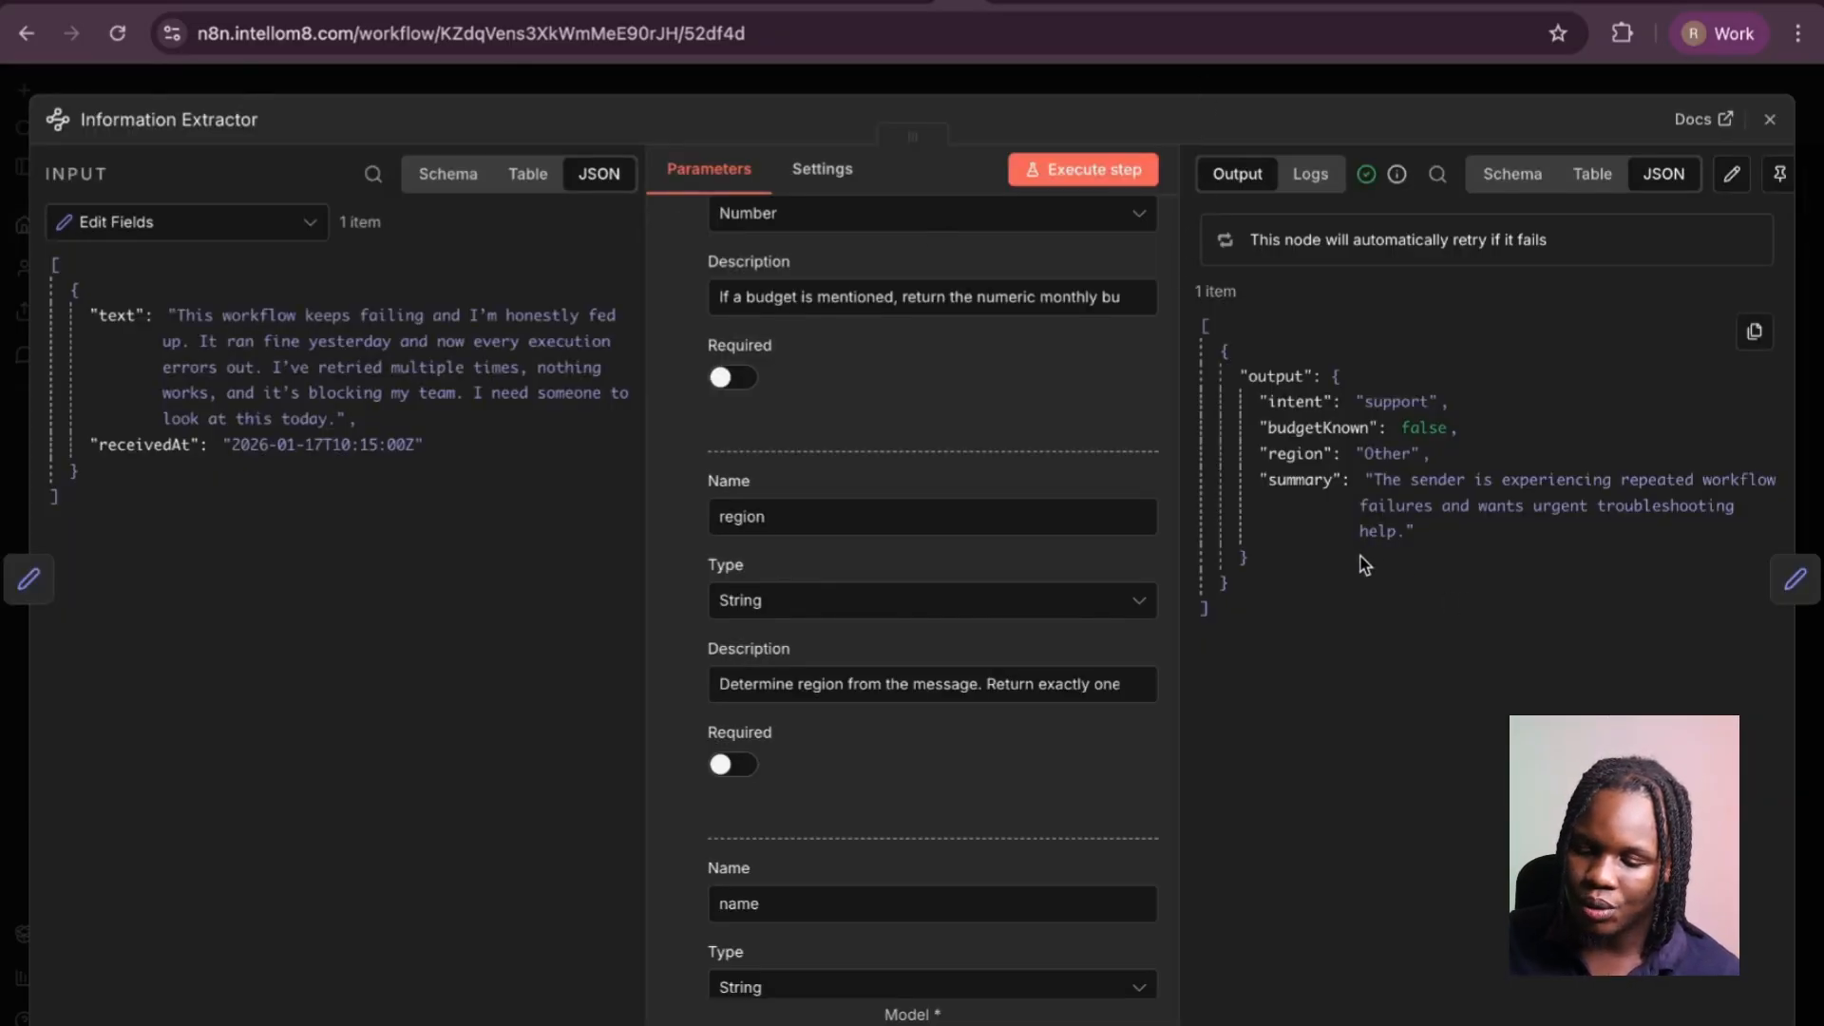
click(1260, 91)
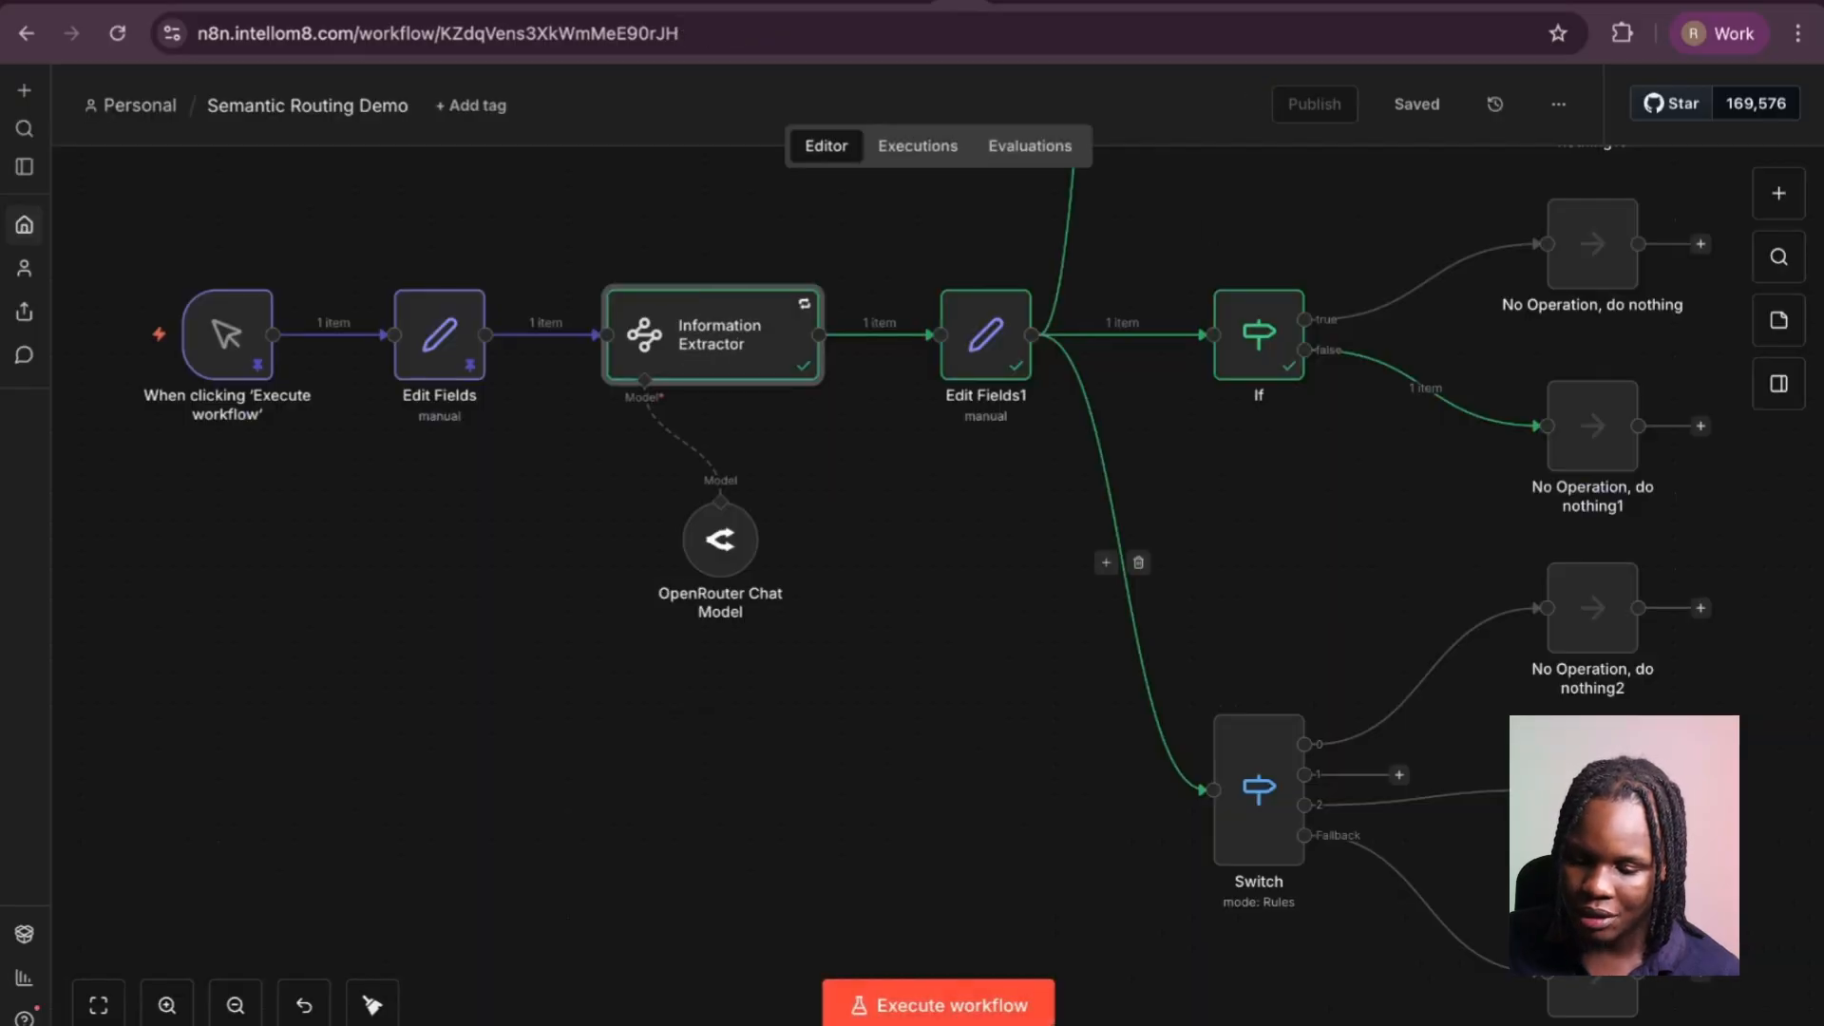
Reopen the Information Extractor, read its expanded System Prompt Template with the allowed intent and region values, and return to the canvas.
double_click(750, 364)
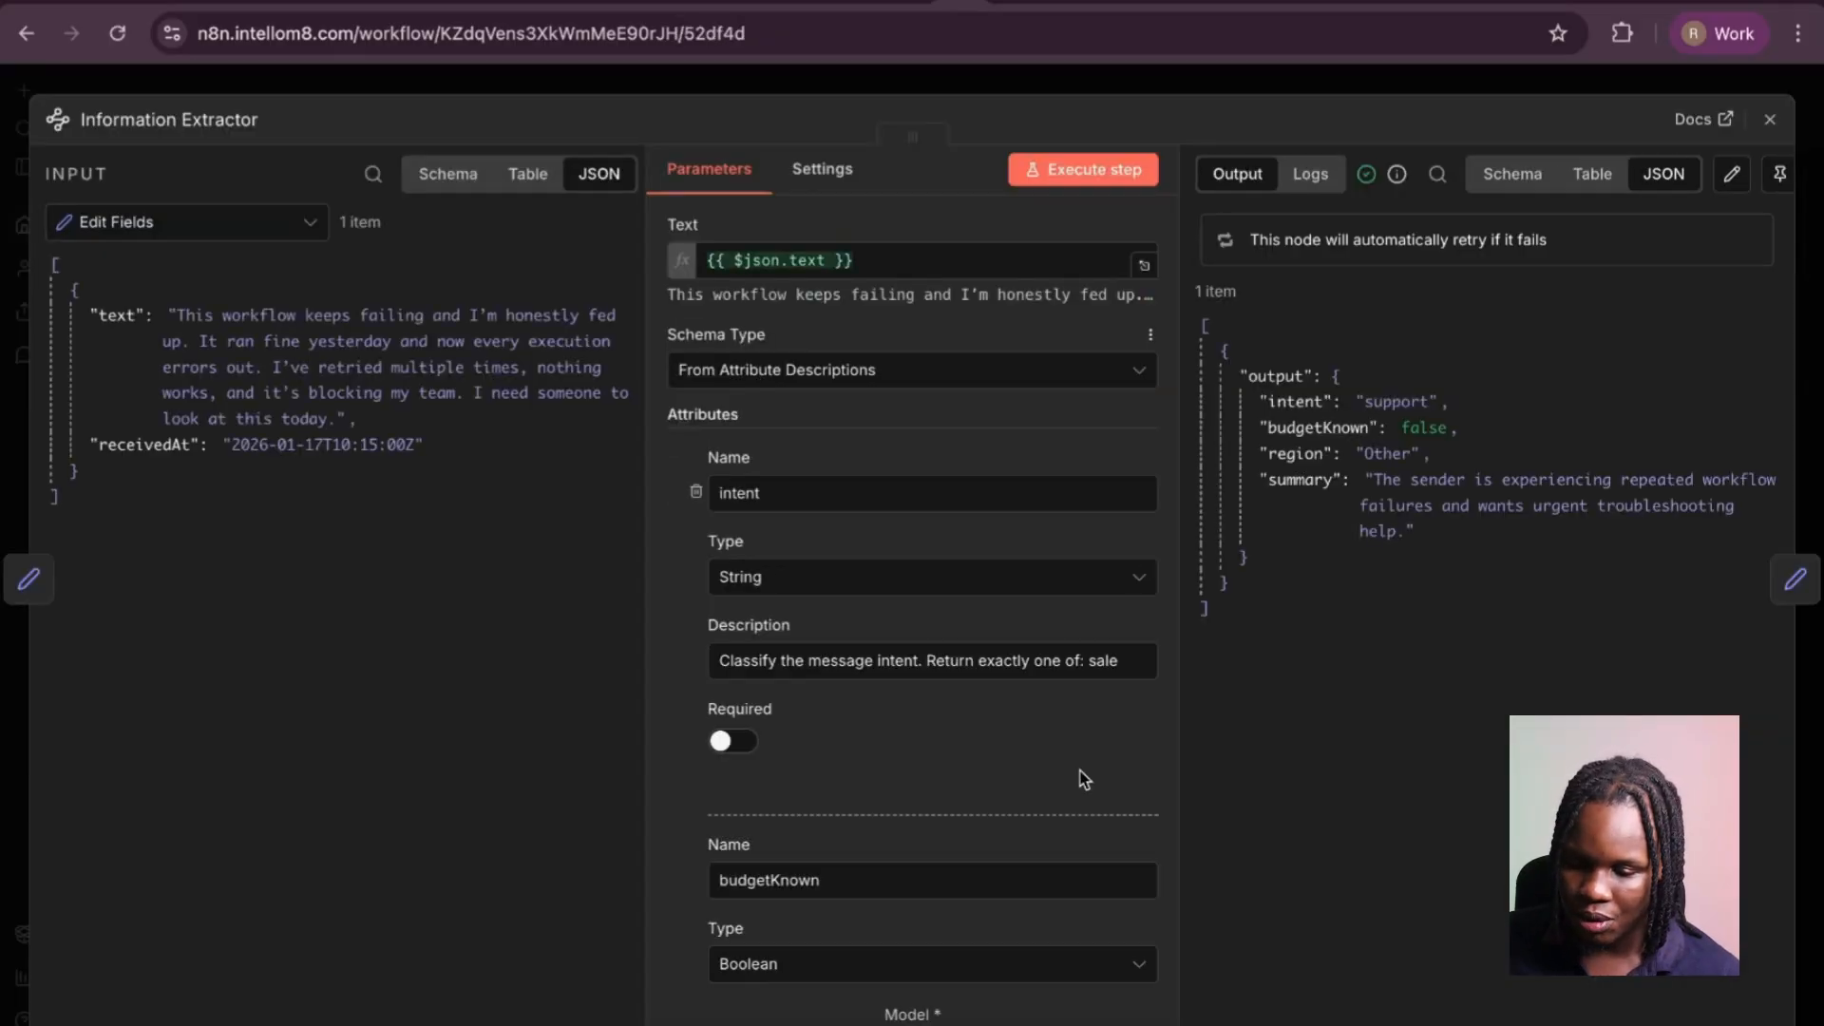
scroll(1079, 774, down, 15)
click(1145, 808)
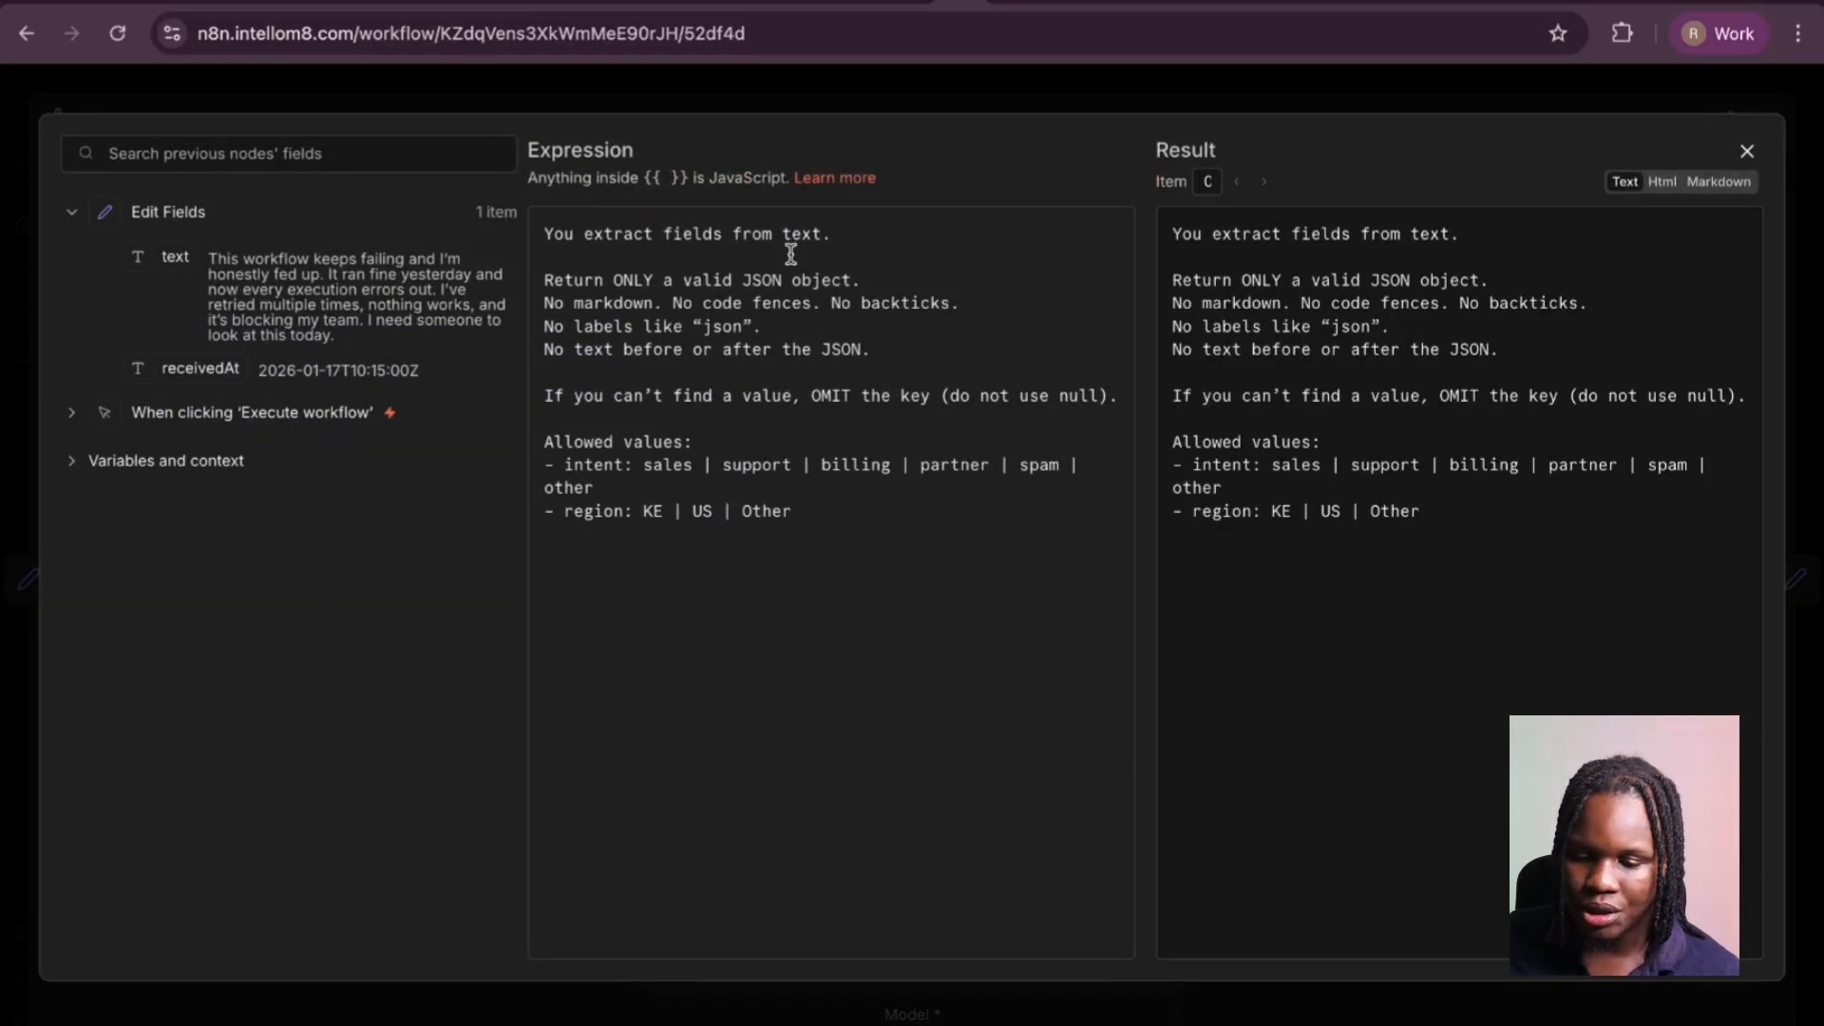
click(912, 78)
click(1026, 91)
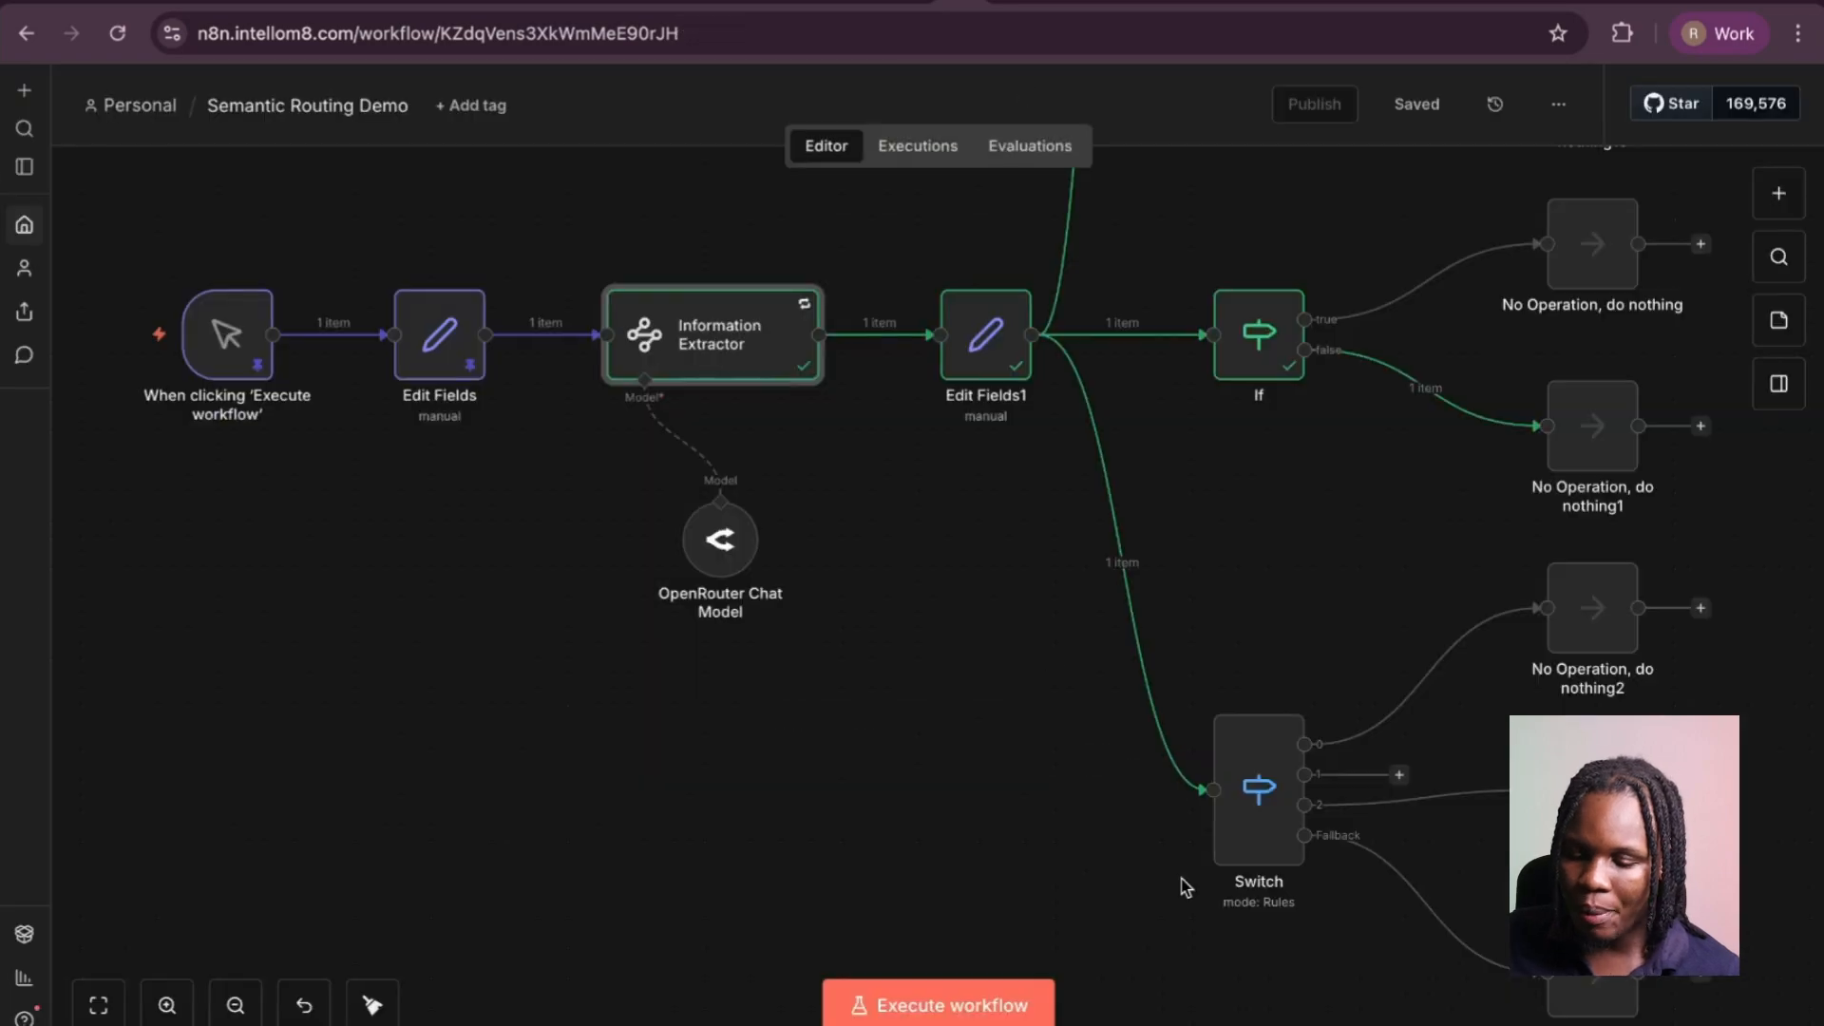
Check the Switch node's region rules and fallback output, execute the node, and view its routed branch on the canvas.
scroll(1187, 888, right, 5)
double_click(930, 803)
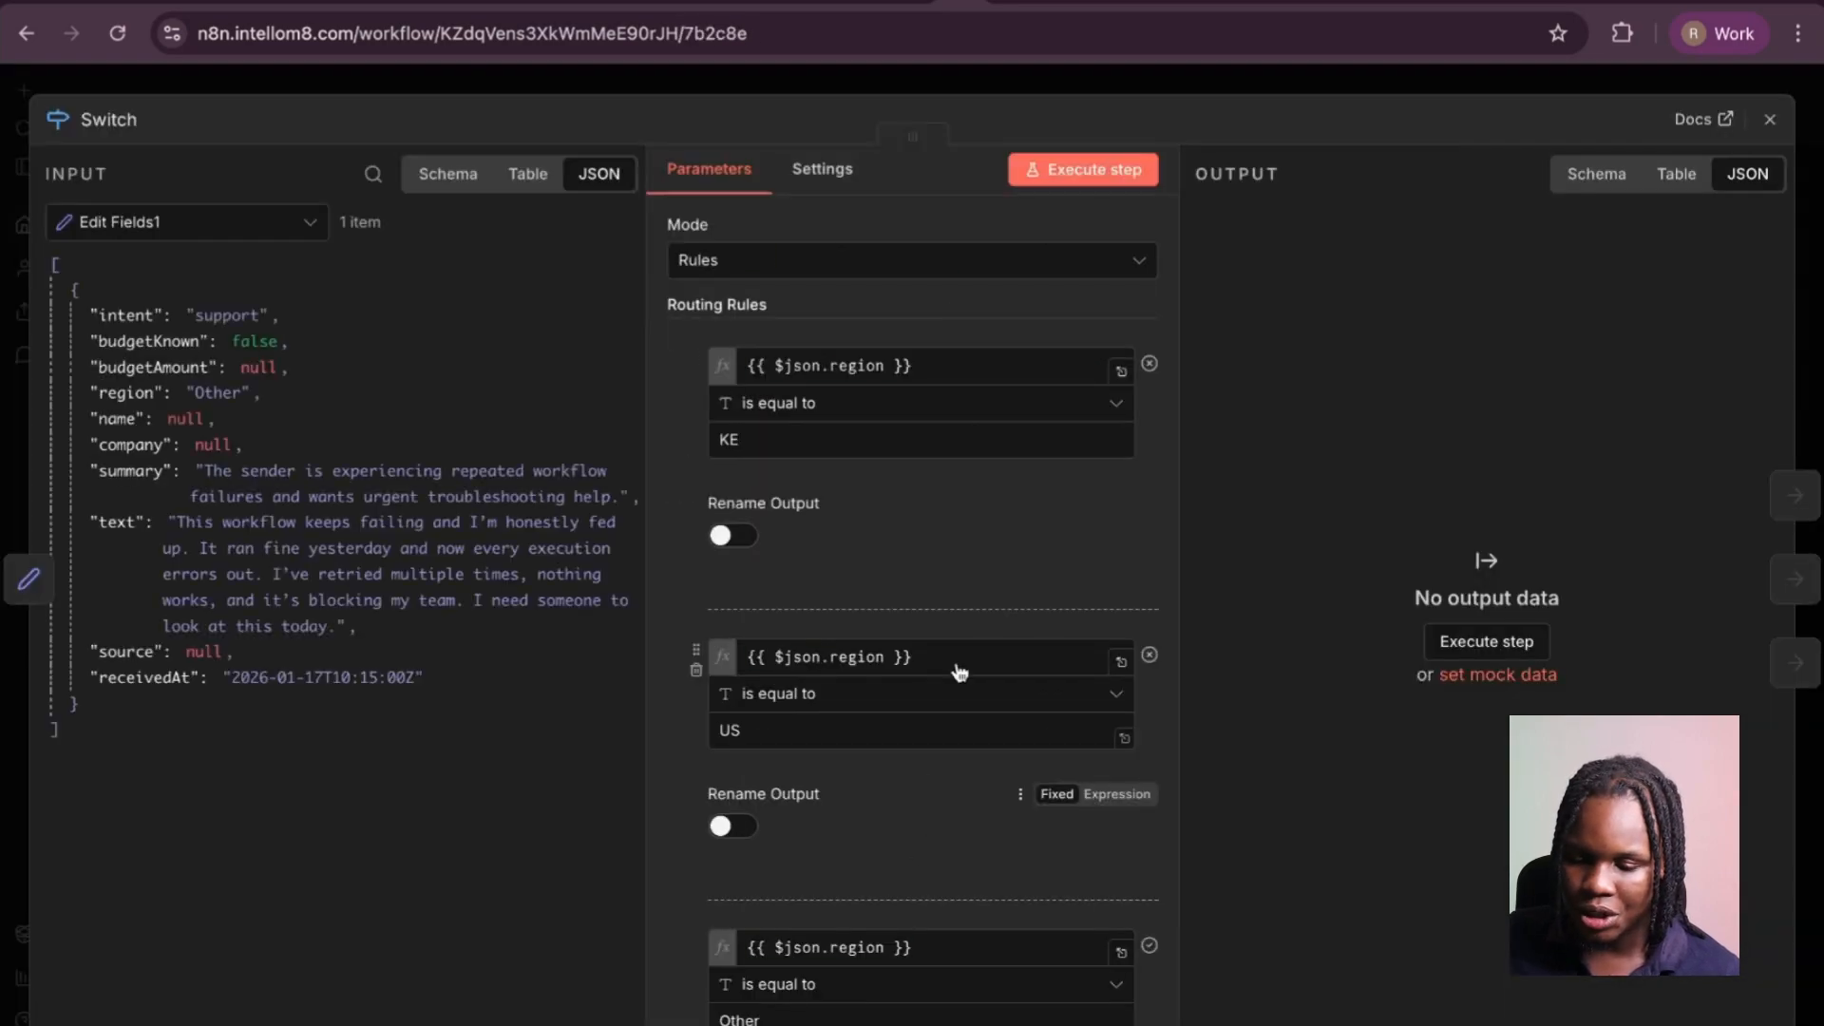
scroll(823, 444, down, 5)
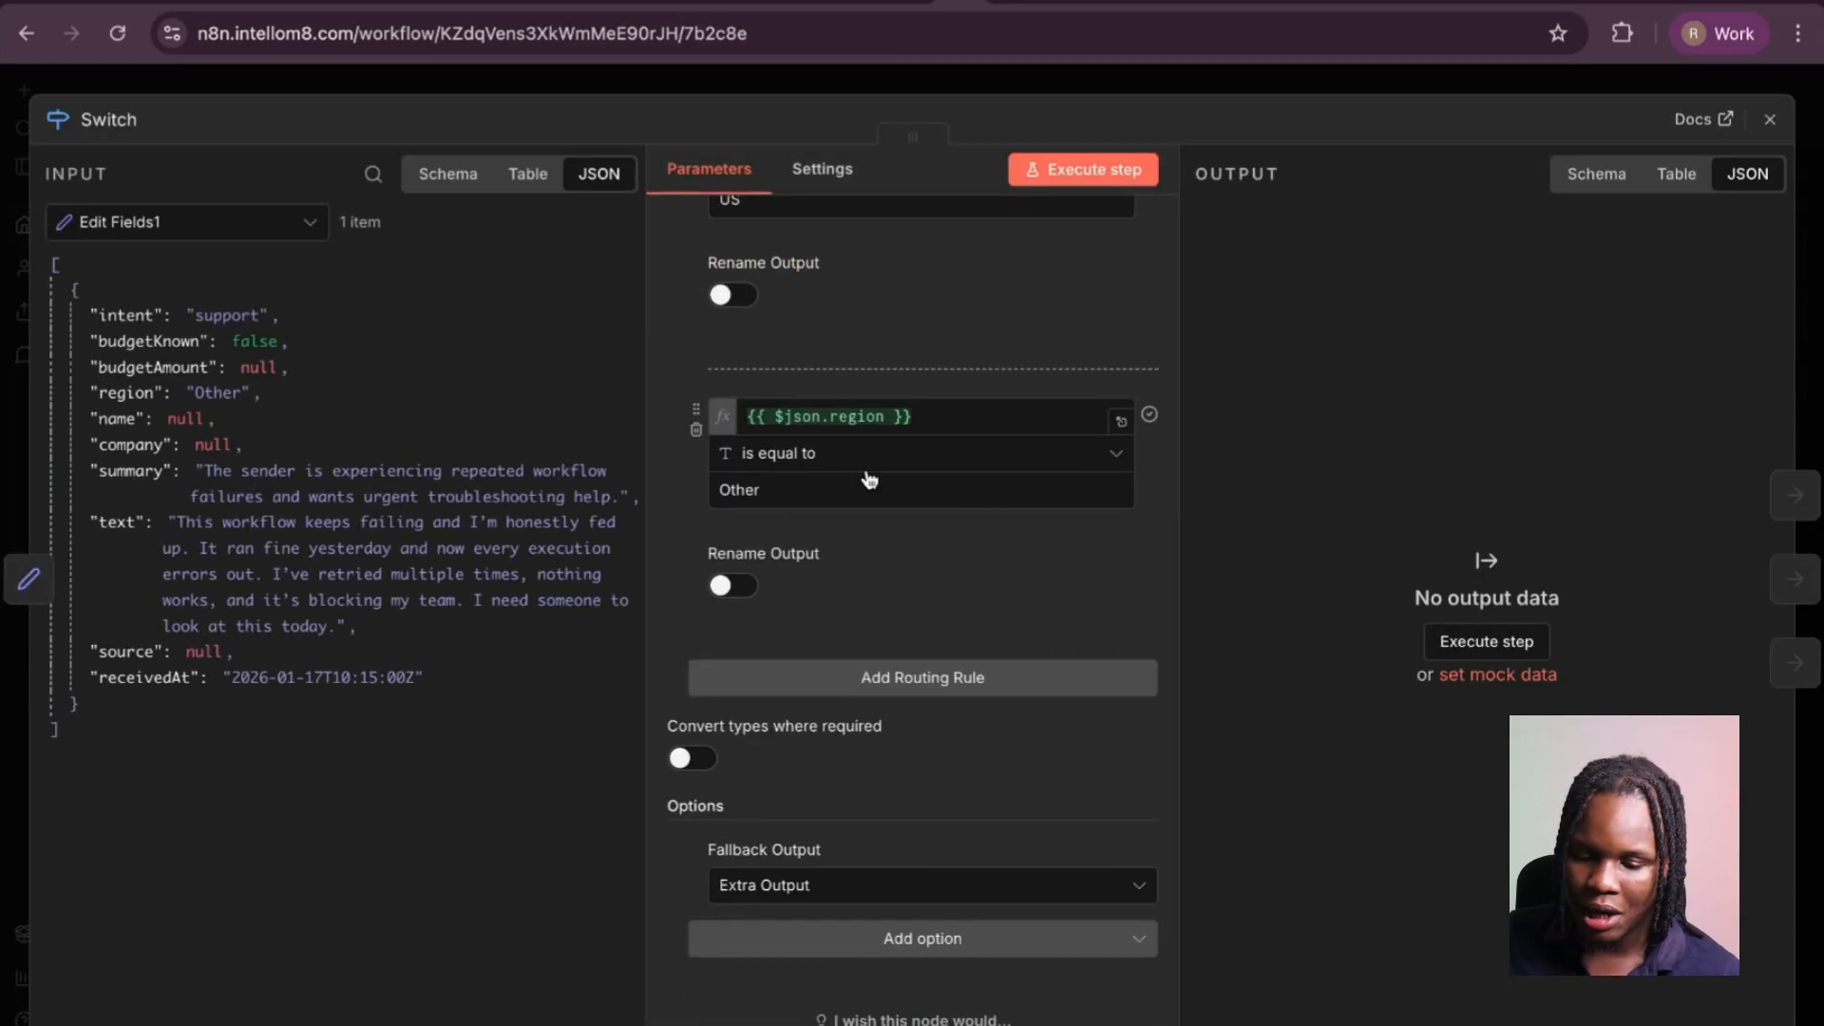
scroll(869, 478, up, 5)
click(1069, 169)
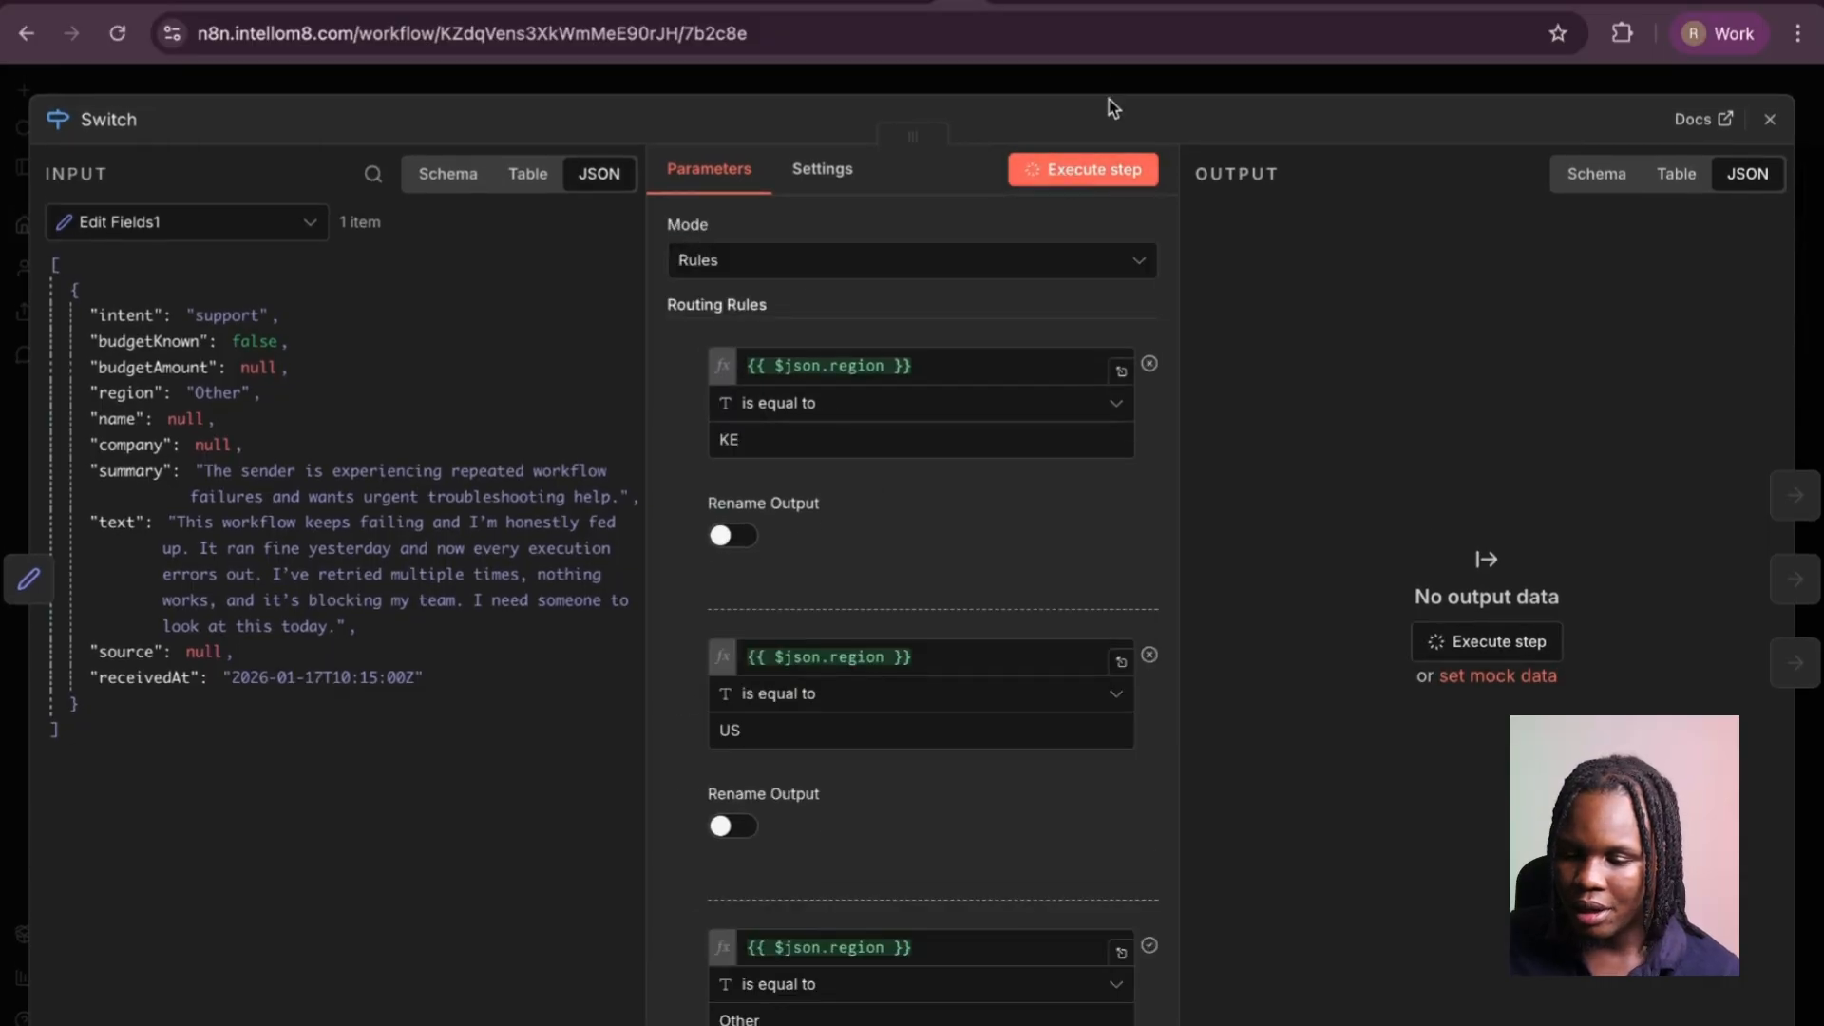
click(1124, 73)
scroll(896, 736, down, 3)
scroll(896, 737, right, 3)
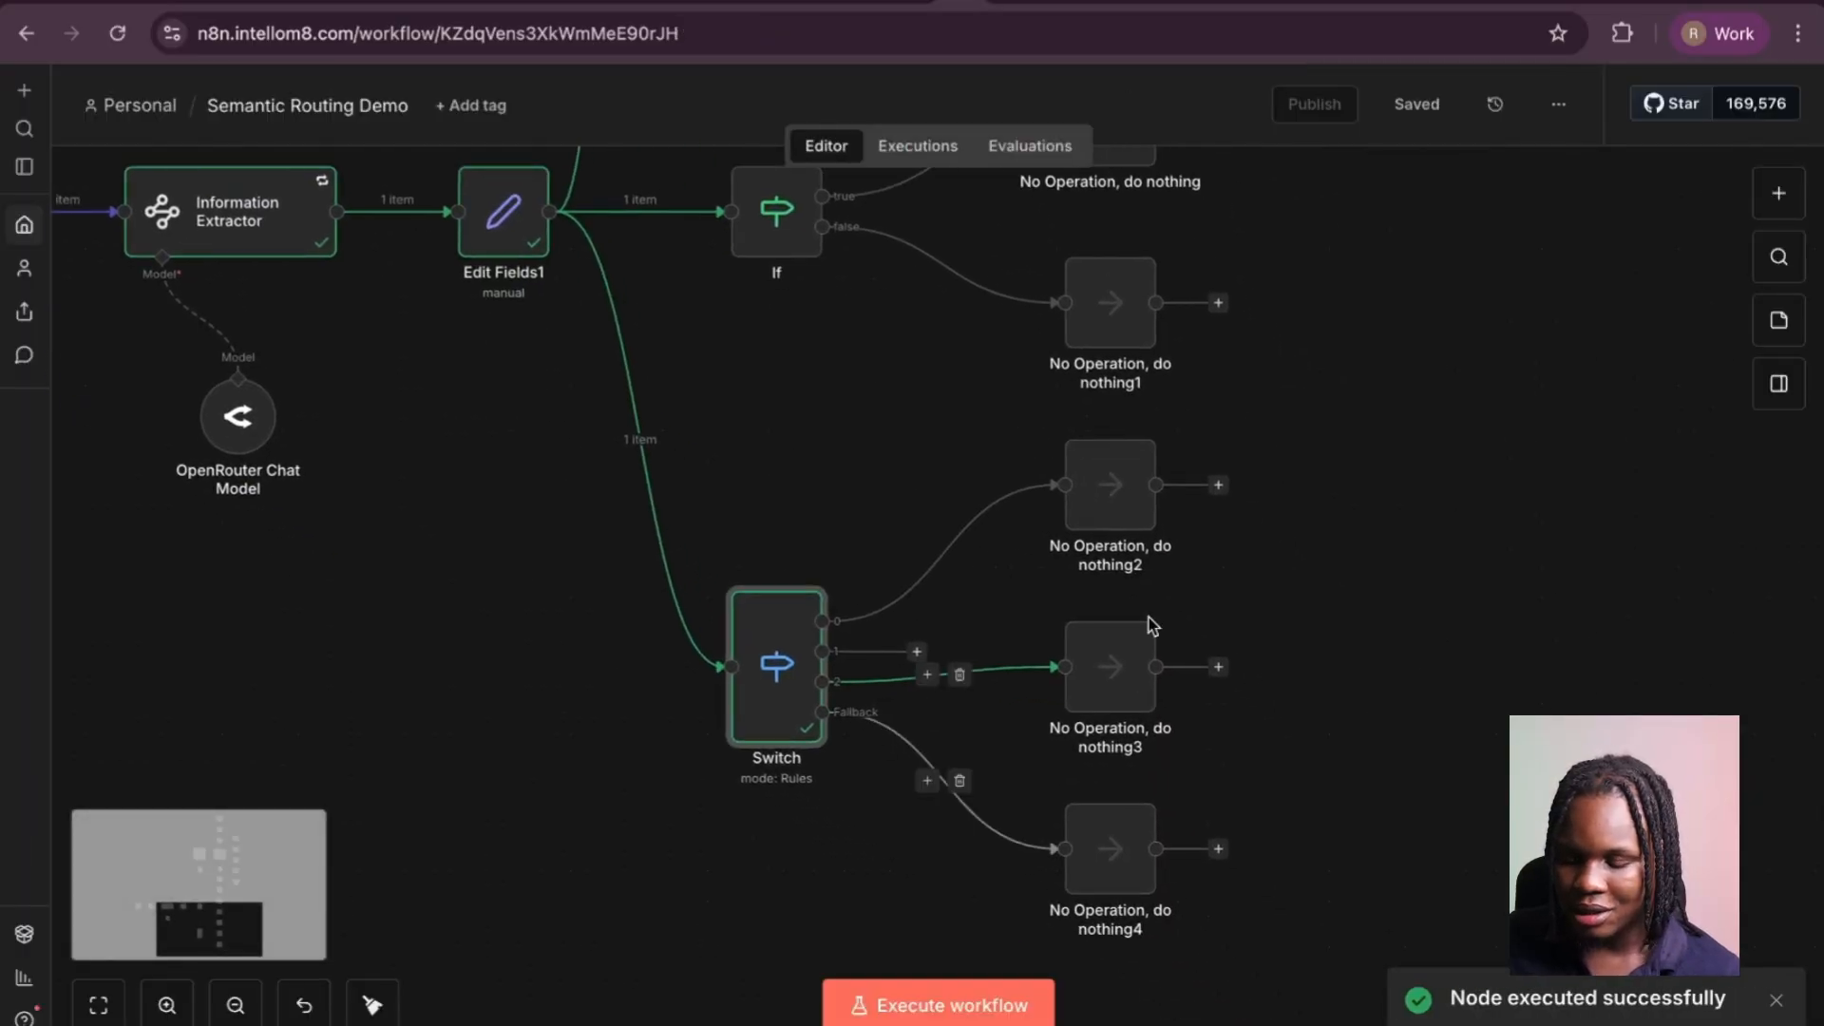
Survey the whole workflow from the Information Extractor to the Text Classifier, Sentiment Analysis, If and Switch branches.
scroll(1203, 641, down, 5)
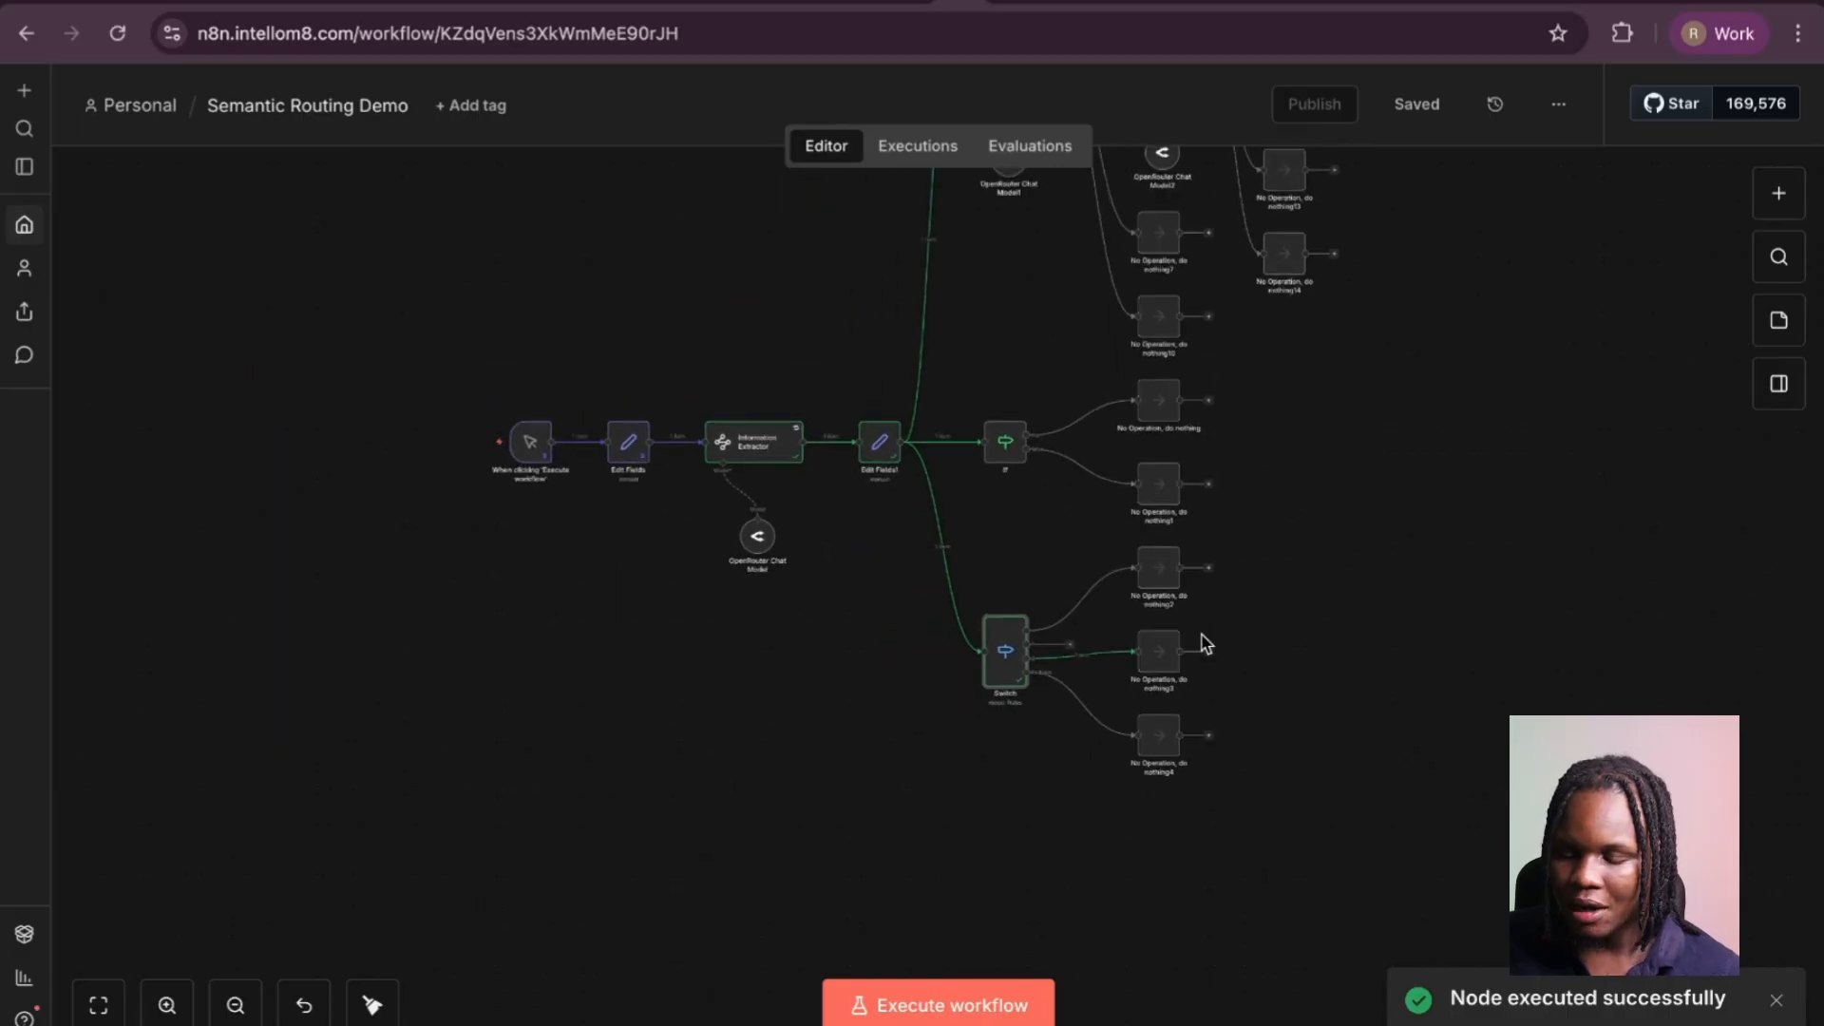
scroll(1203, 641, up, 4)
scroll(1203, 642, right, 2)
scroll(761, 412, up, 2)
scroll(761, 412, right, 1)
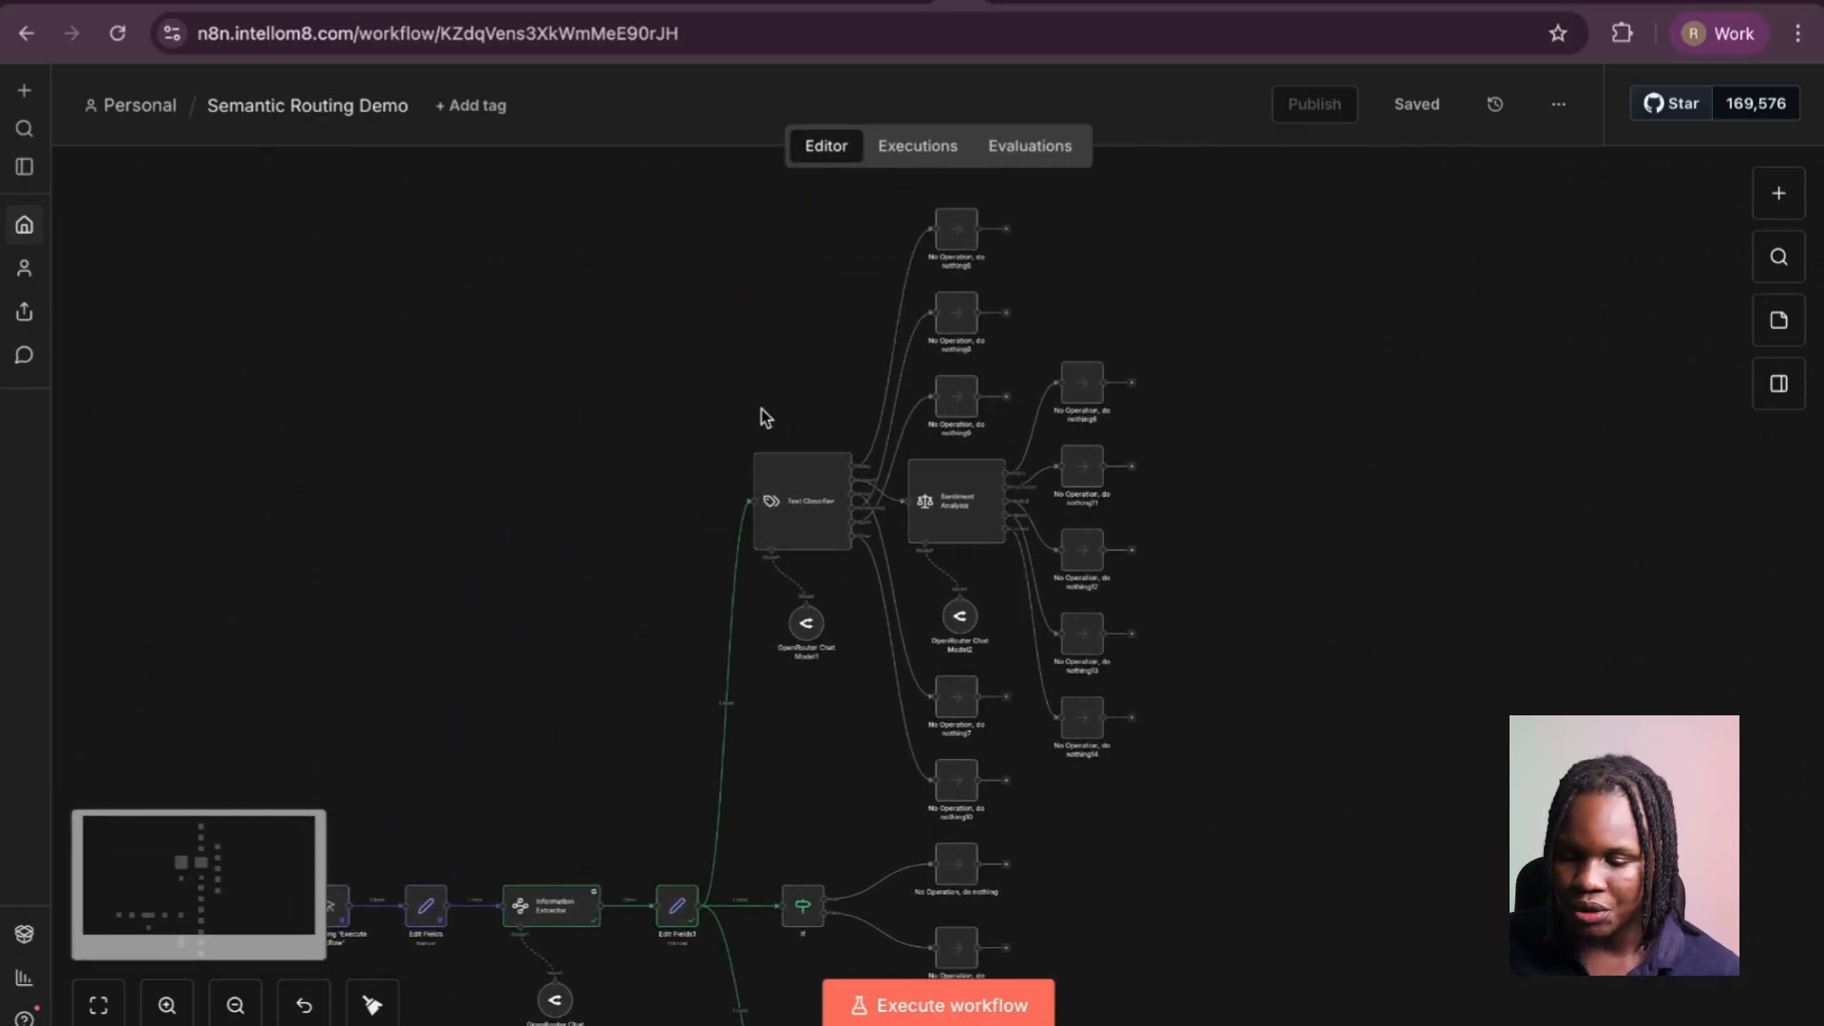
scroll(982, 473, down, 4)
scroll(982, 472, left, 2)
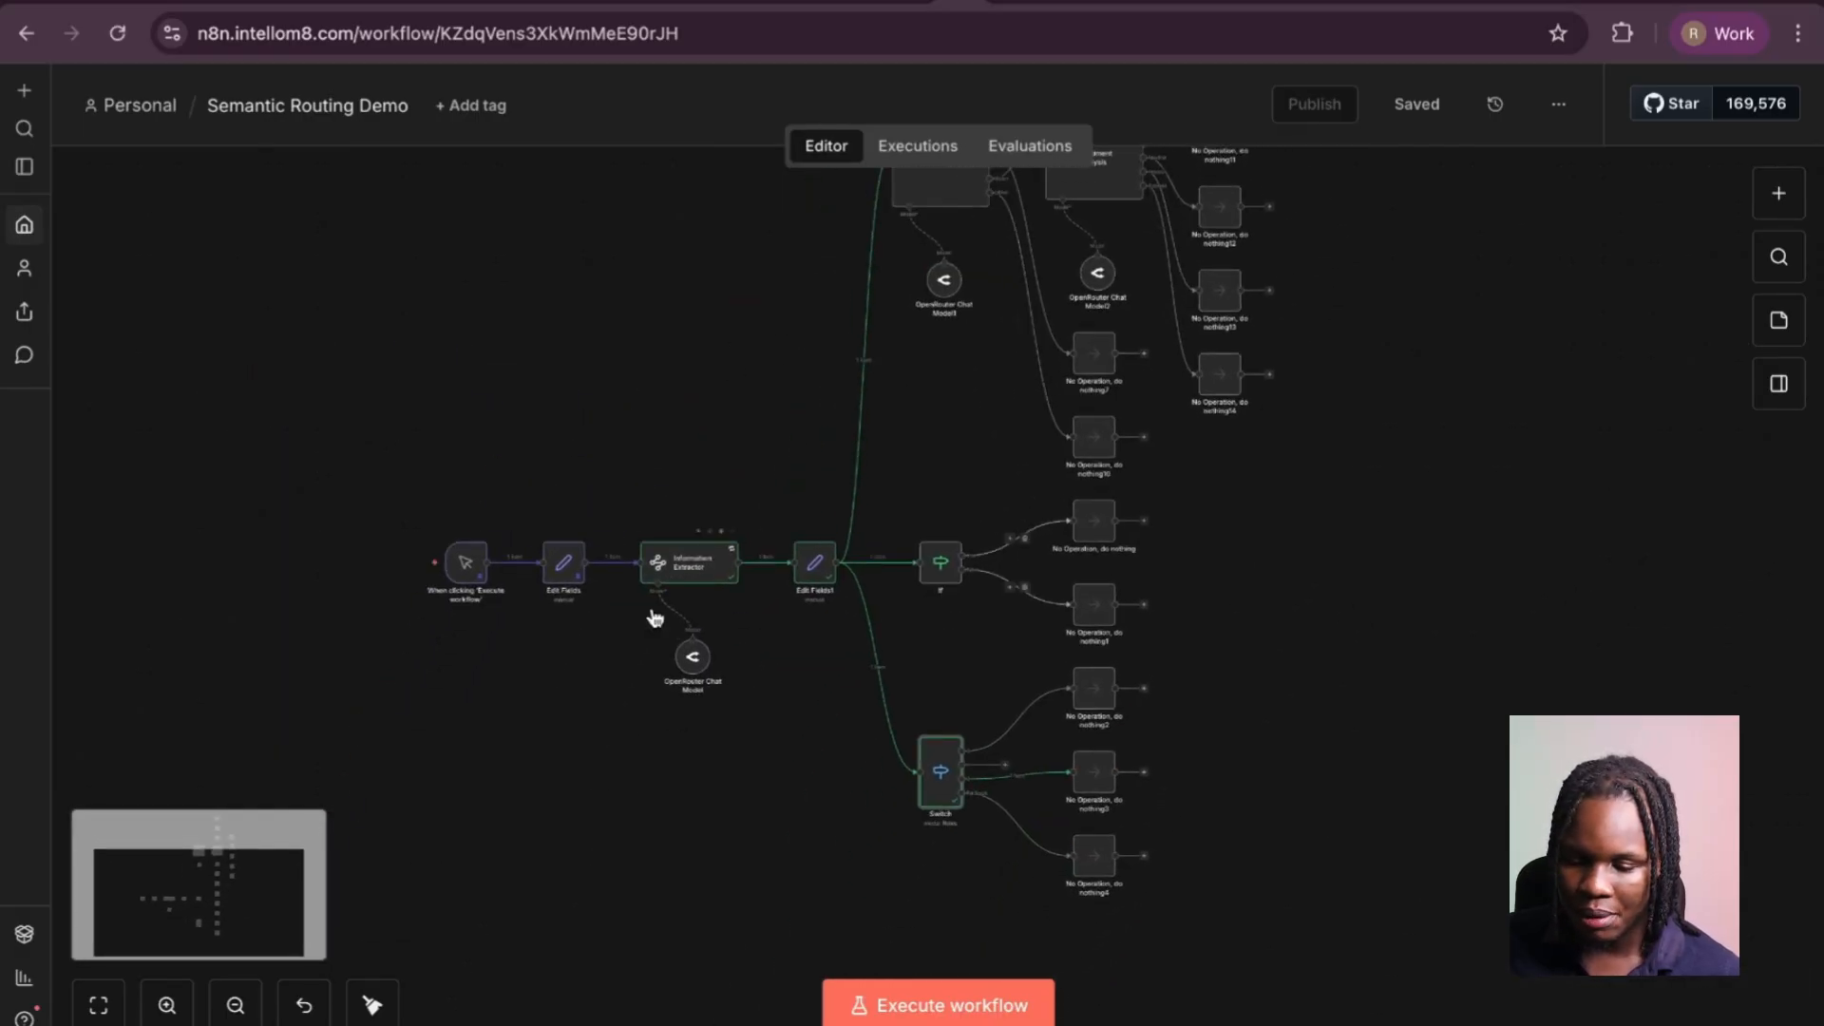